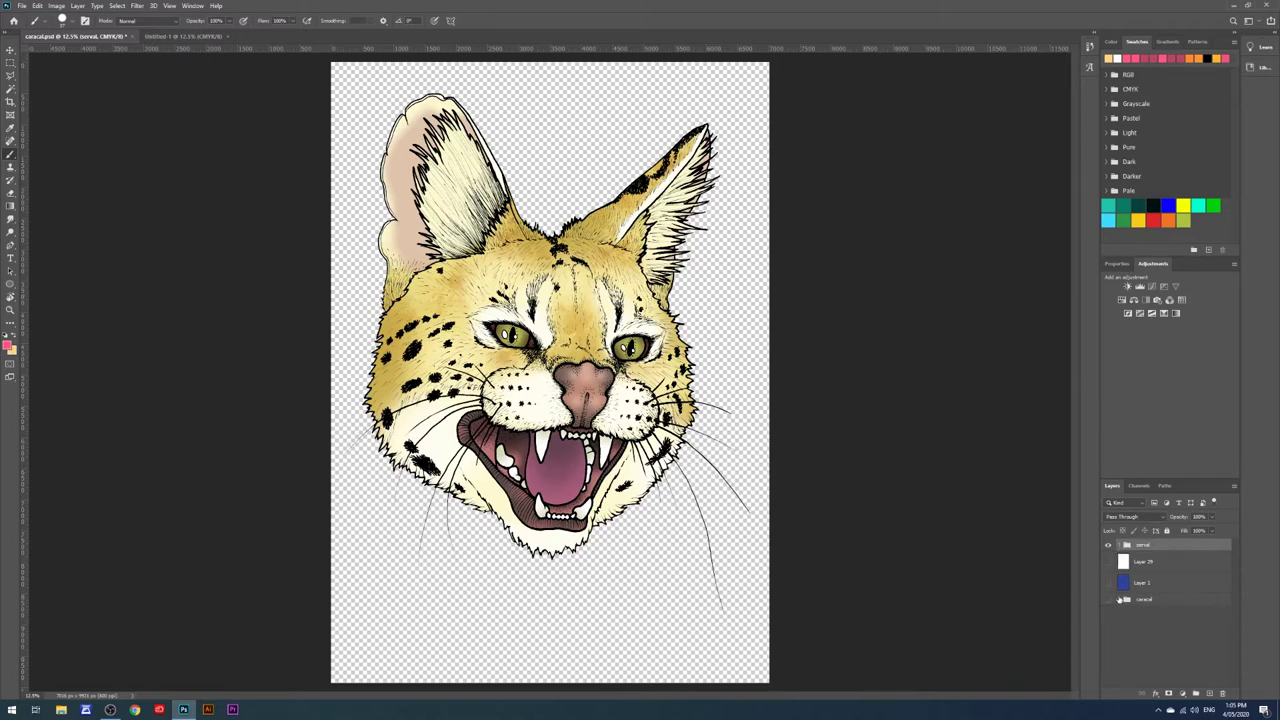
Step: Toggle the caracal group's visibility to view it beside the serval, leaving it hidden
left_click(1108, 599)
left_click(1108, 600)
left_click(1108, 600)
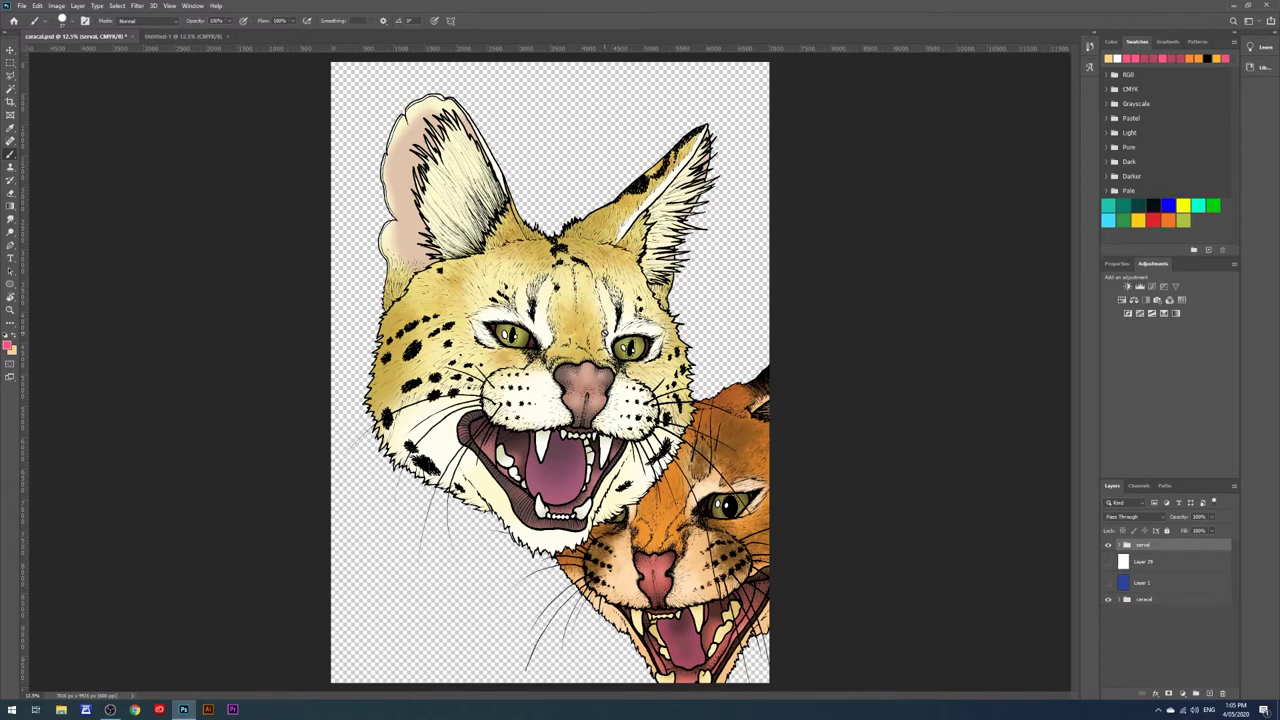
left_click(1108, 600)
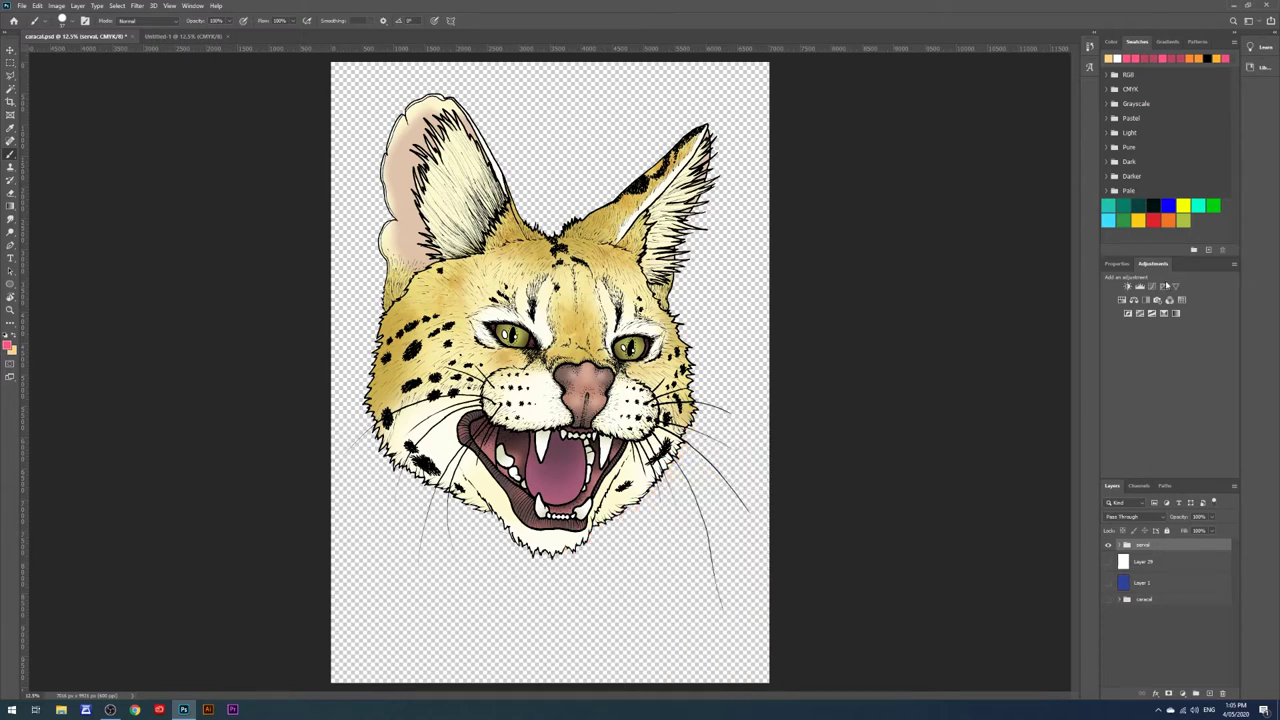
Step: Add a Color Balance adjustment layer above the serval group and display its properties
left_click(1133, 299)
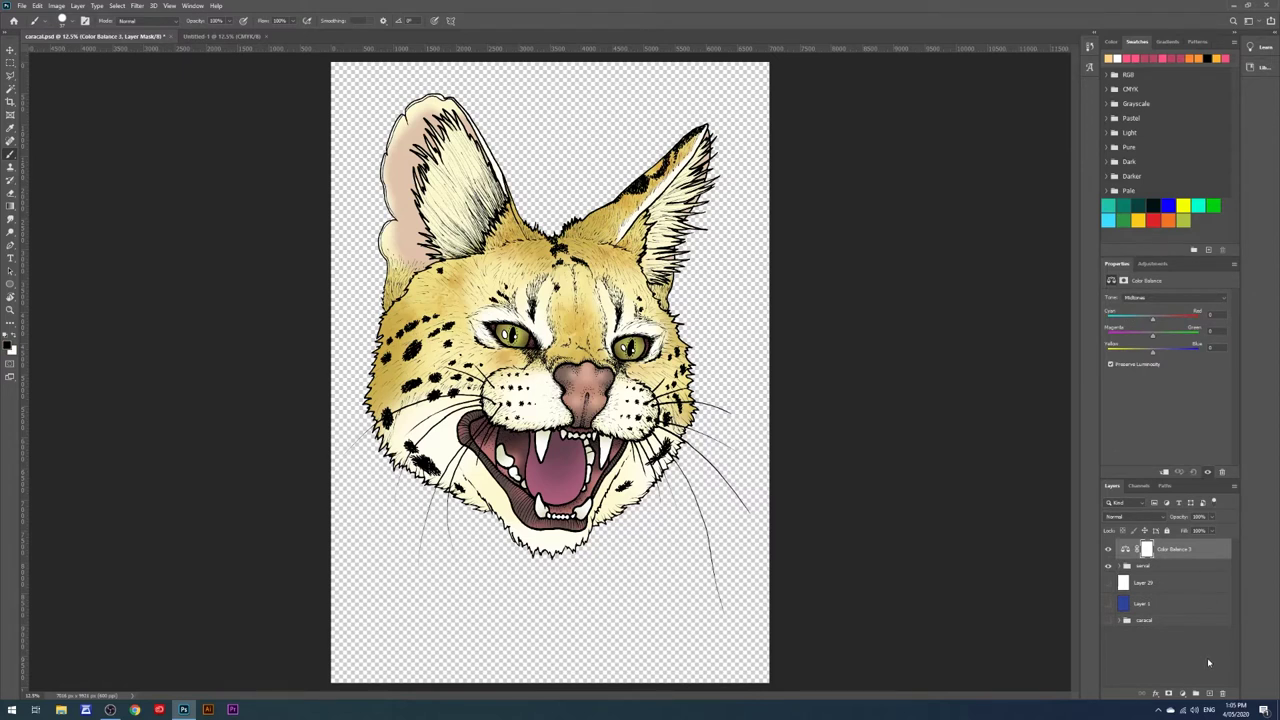
left_click(1152, 263)
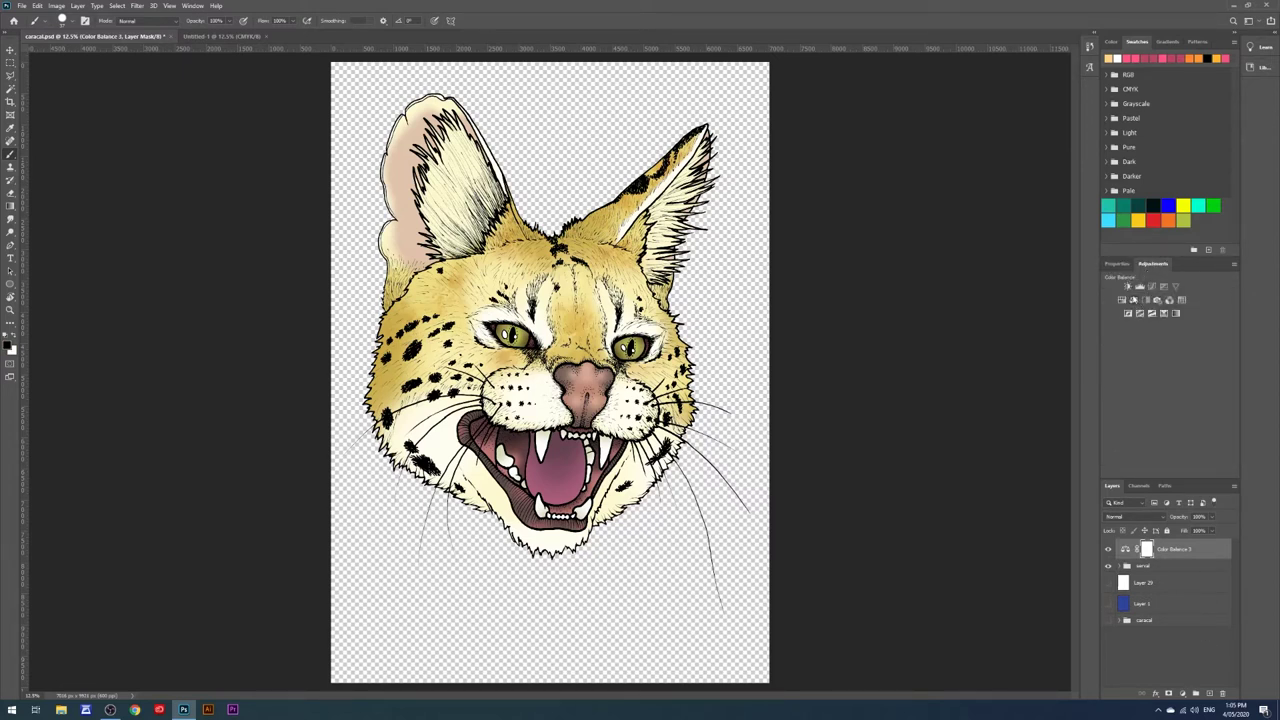
left_click(1119, 263)
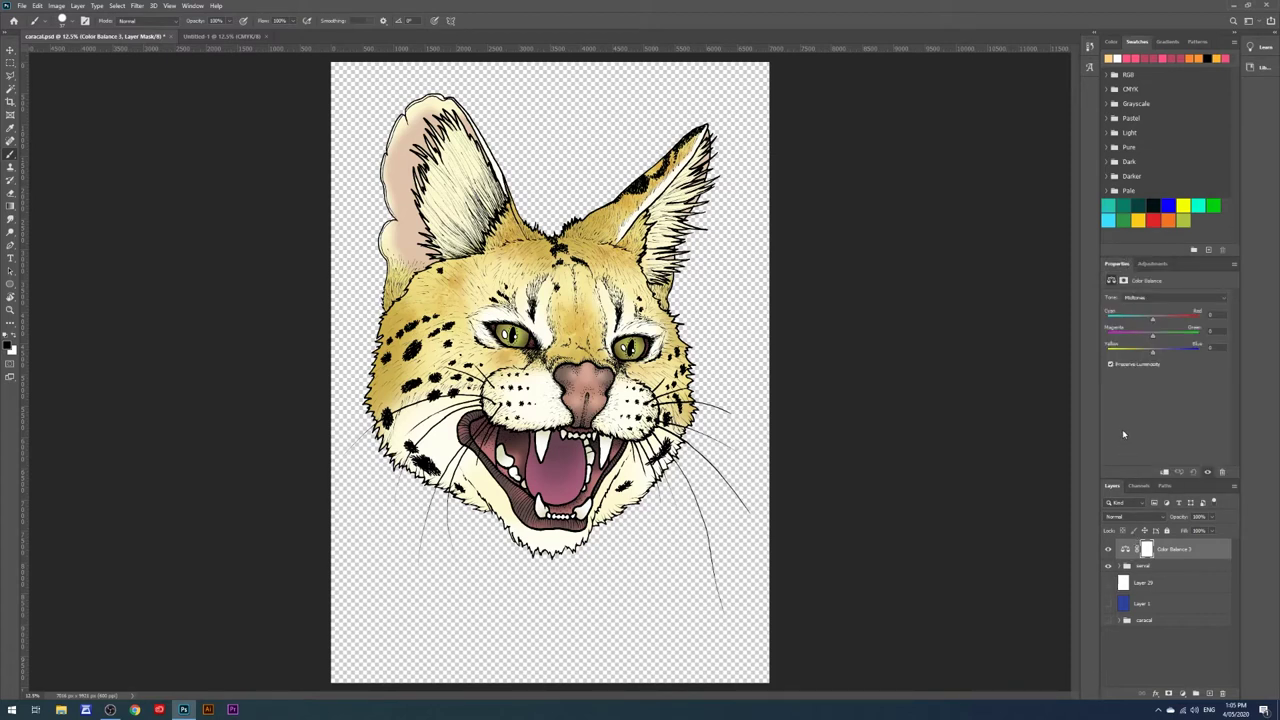
Step: Shift the Color Balance midtones to full red and almost fully toward magenta and yellow
left_click_drag(1139, 340, 1242, 333)
left_click_drag(1066, 295, 1229, 281)
left_click_drag(1129, 334, 1067, 344)
left_click_drag(1108, 339, 1212, 340)
left_click_drag(1152, 320, 1213, 323)
left_click_drag(1149, 349, 1108, 350)
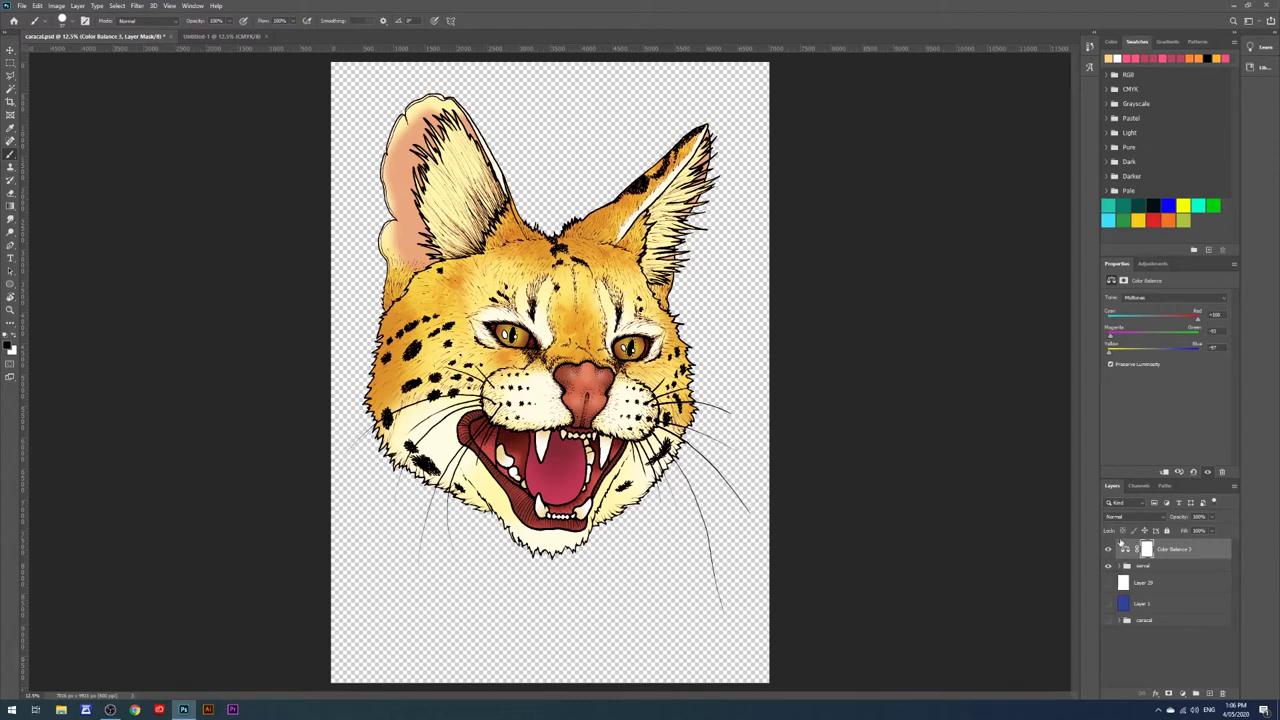
Step: Compare the serval with and without the Color Balance adjustment, leaving the adjustment layer hidden
left_click(1108, 549)
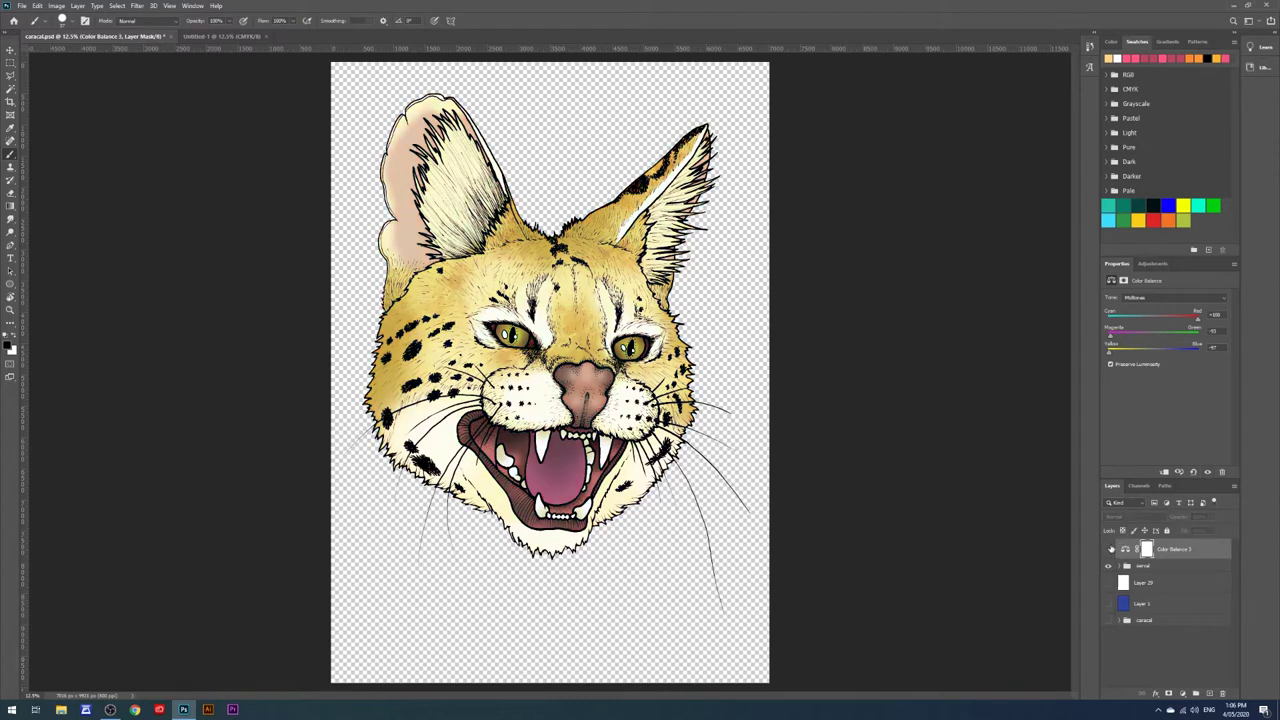
left_click(1109, 549)
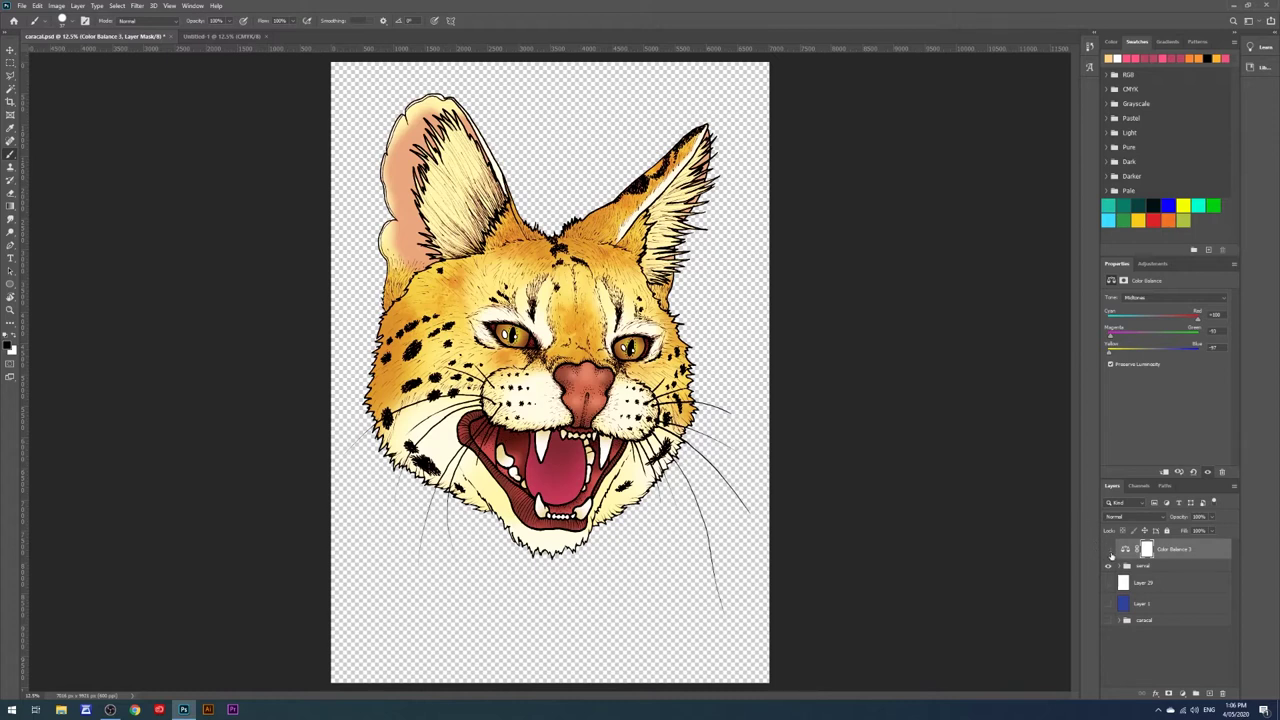
left_click(1109, 552)
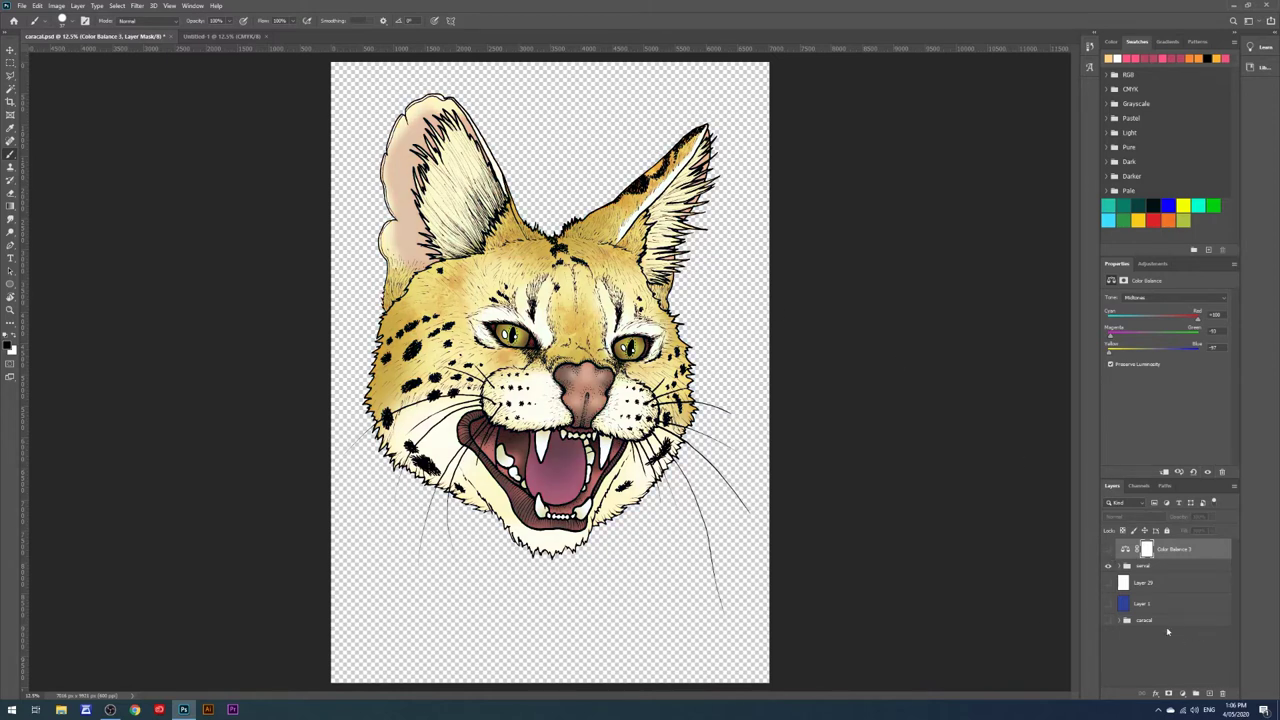
Step: Show the caracal group, hide the serval group, and move the caracal head to the centre of the canvas
left_click(1108, 621)
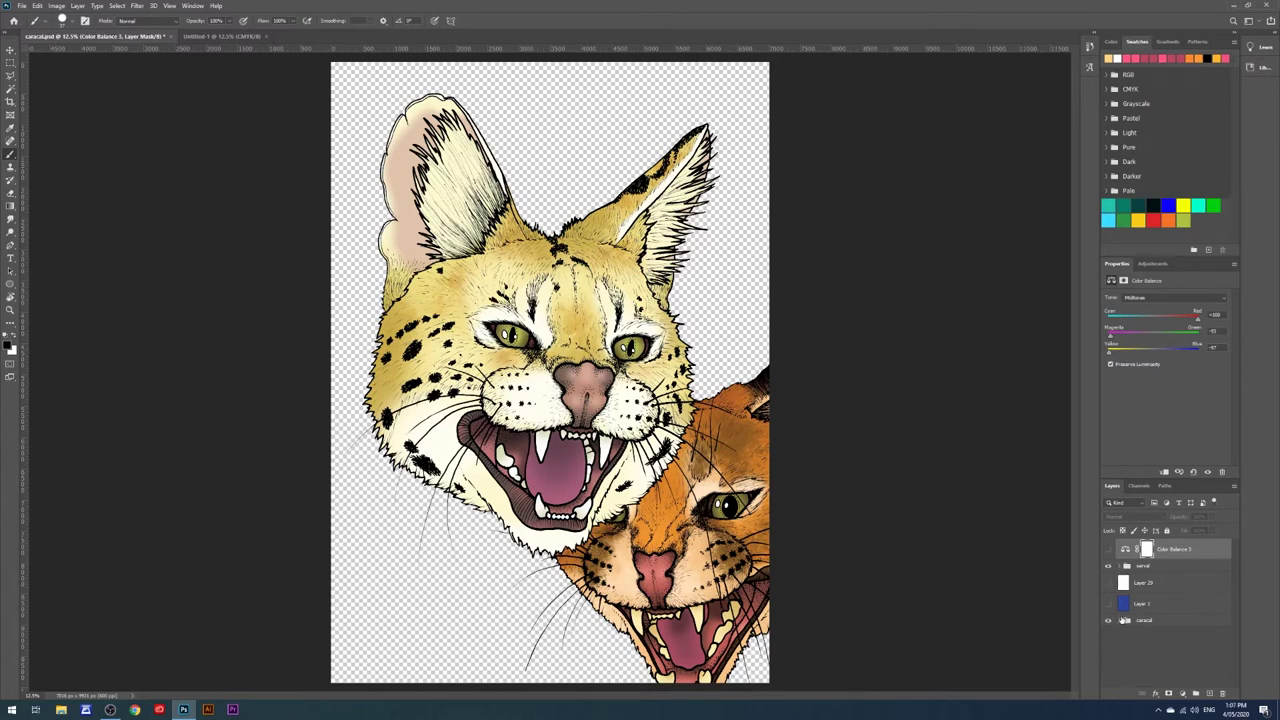
left_click(1109, 566)
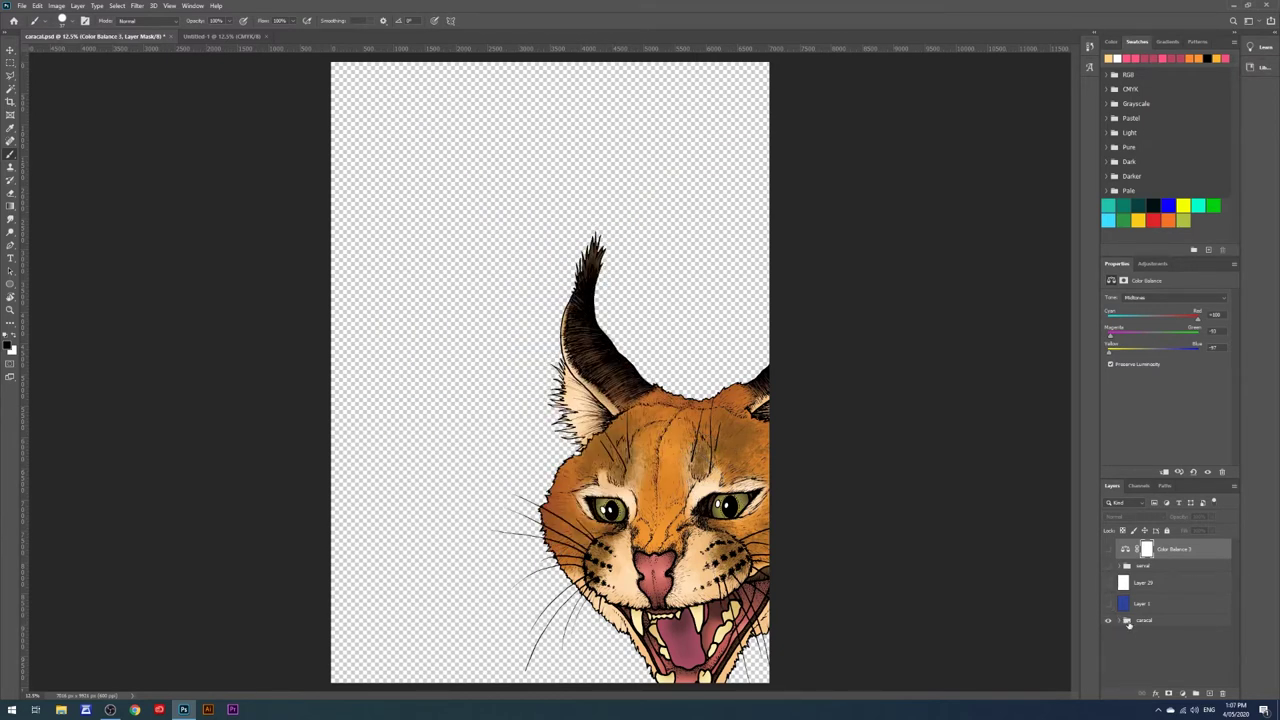
left_click(1130, 621)
key("ctrl+t")
left_click_drag(667, 492, 532, 355)
key("ctrl+z")
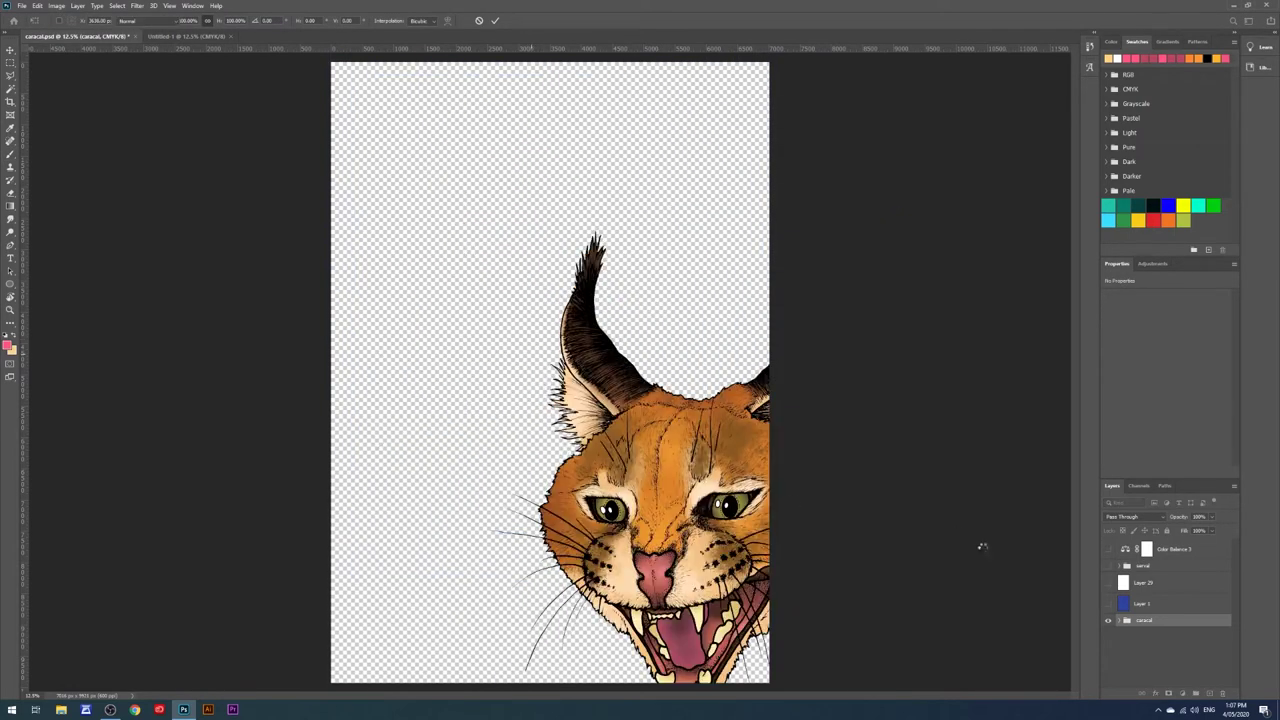
key("Return")
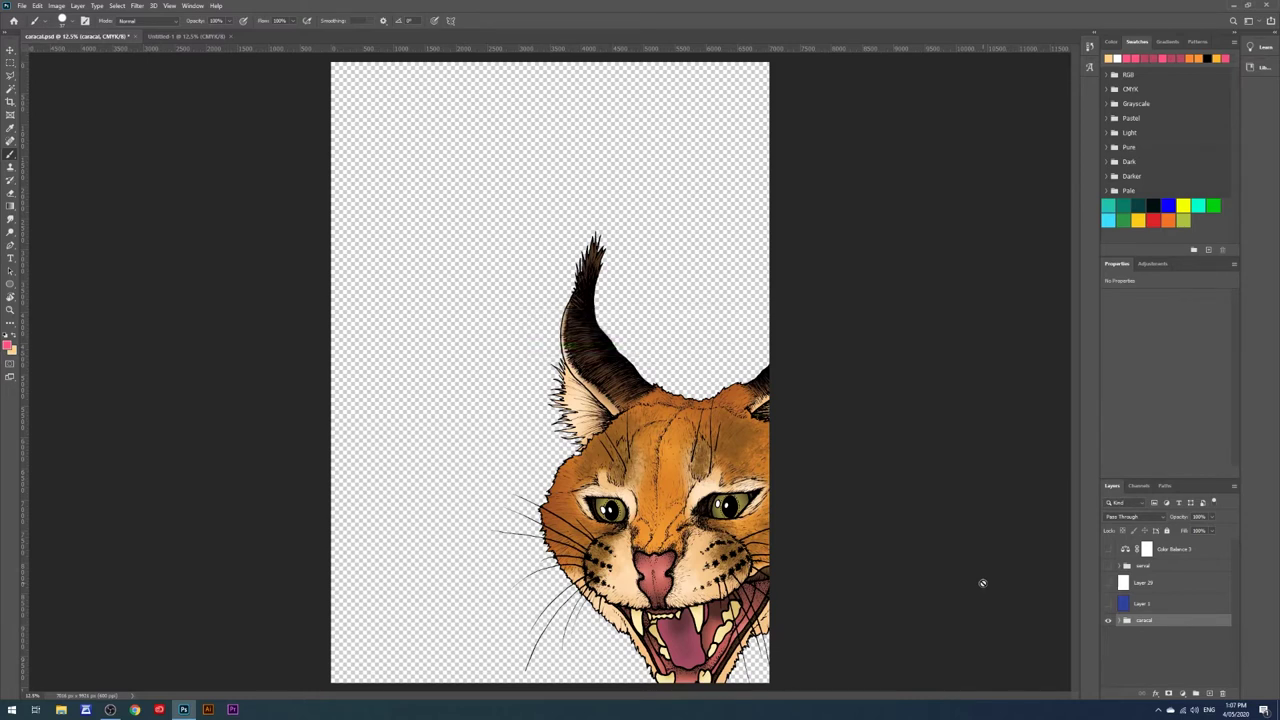
Step: Toggle the Color Balance adjustment inside the caracal group, and briefly show and hide the white background layer
left_click(1120, 620)
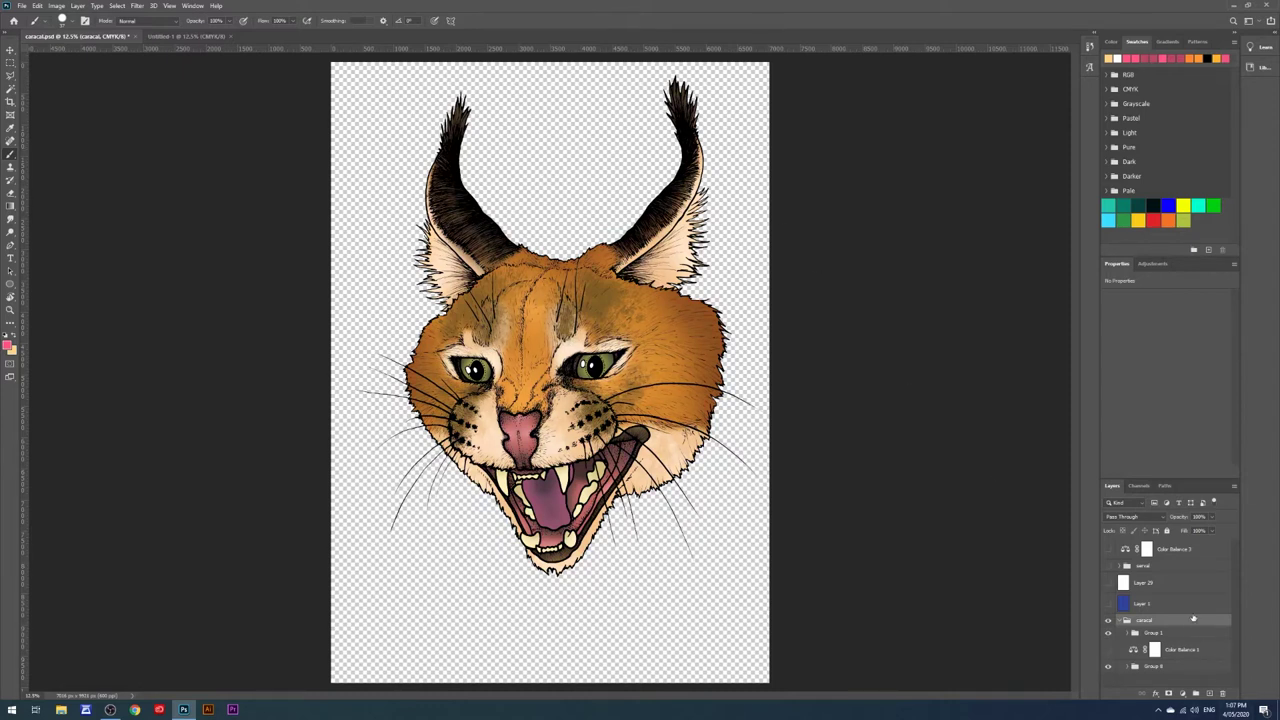
left_click(1108, 649)
left_click(1119, 610)
left_click(1119, 621)
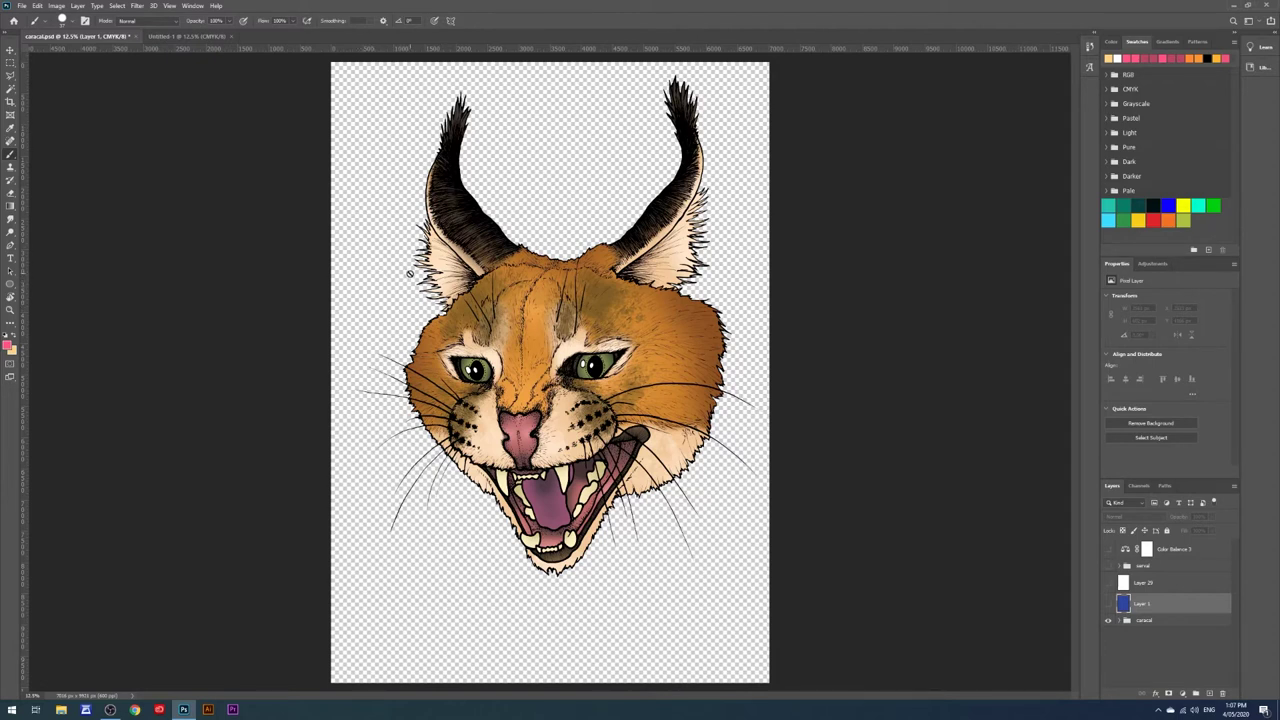
left_click(1108, 583)
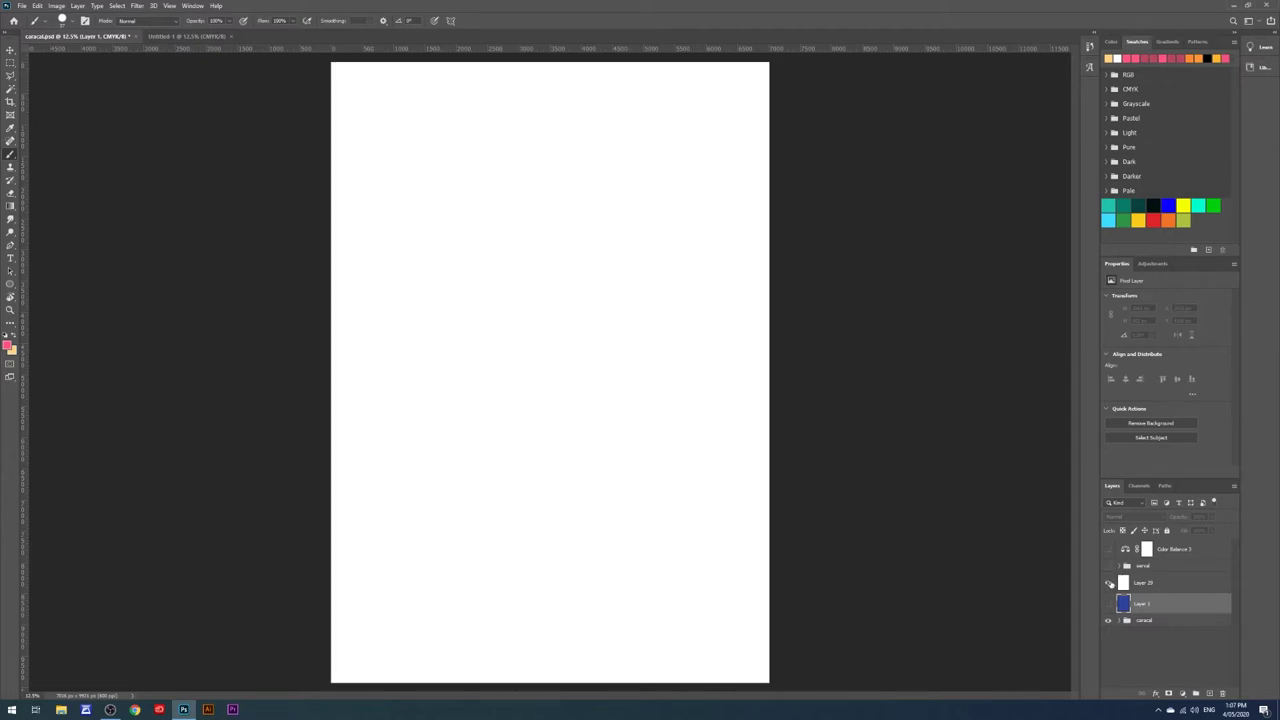
left_click(1108, 583)
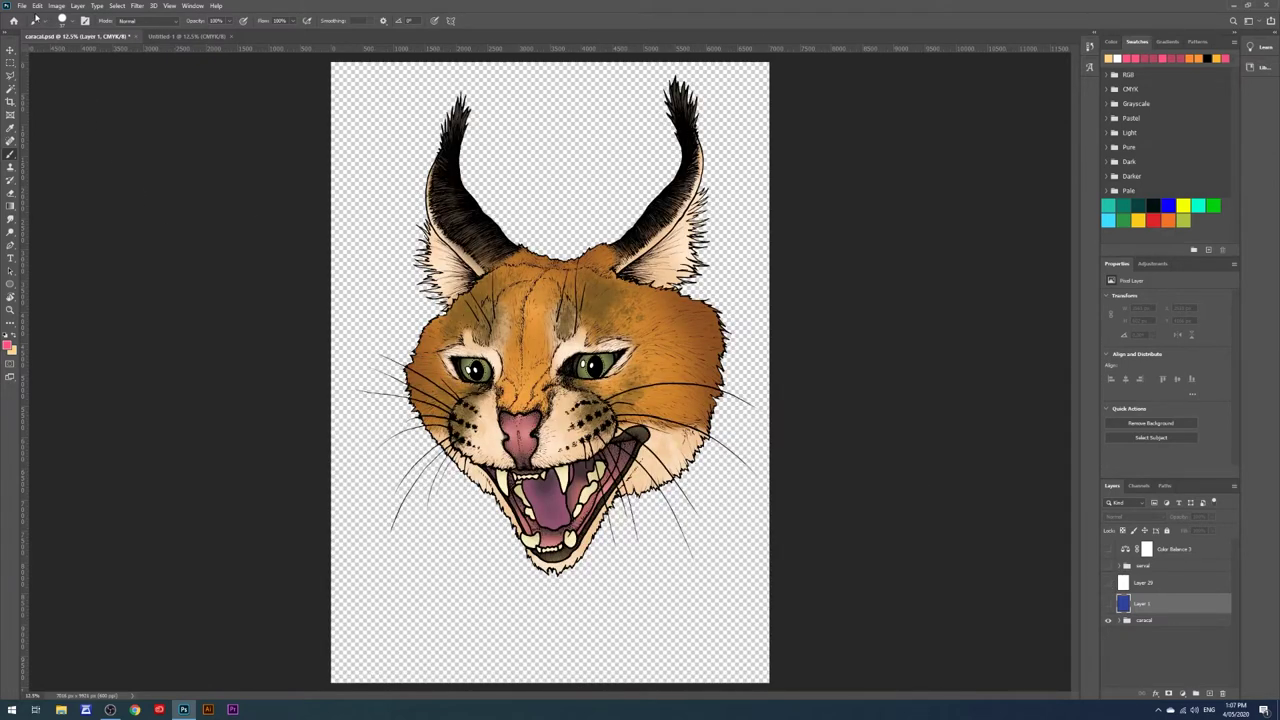
Step: Review the Export As settings for a transparent PNG of the caracal and close the dialog without exporting
left_click(21, 5)
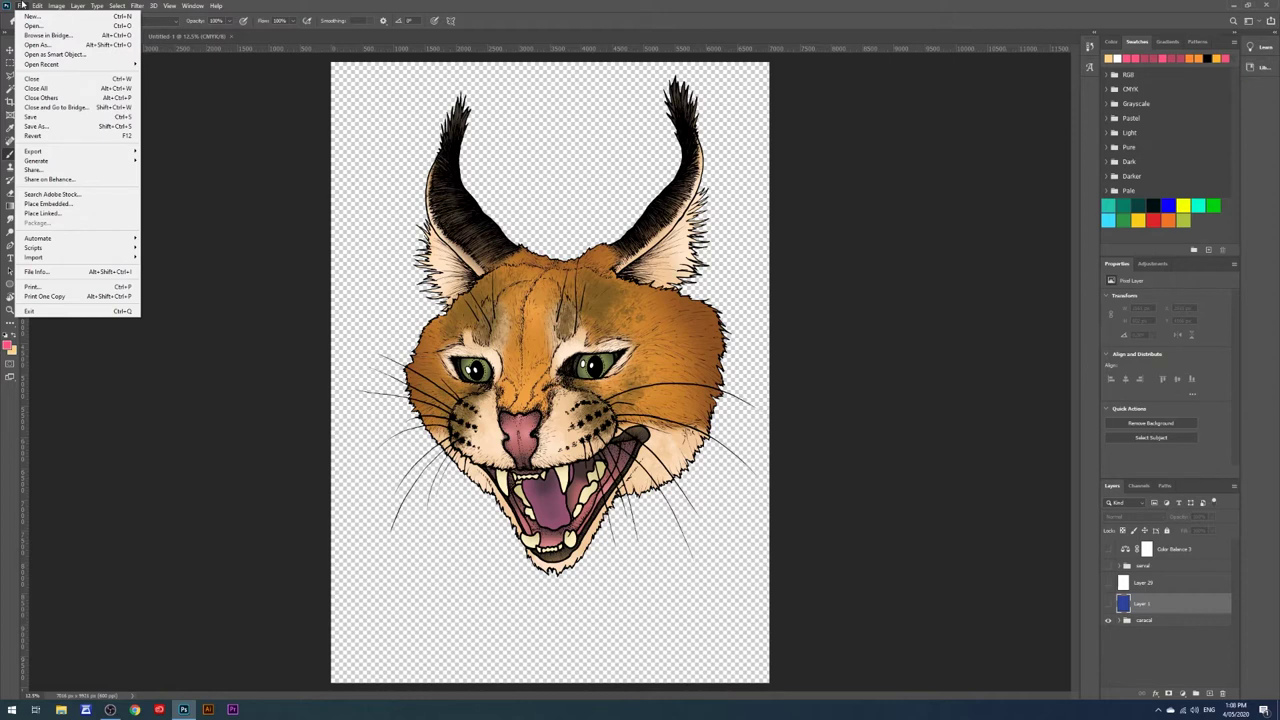
mouse_move(36, 151)
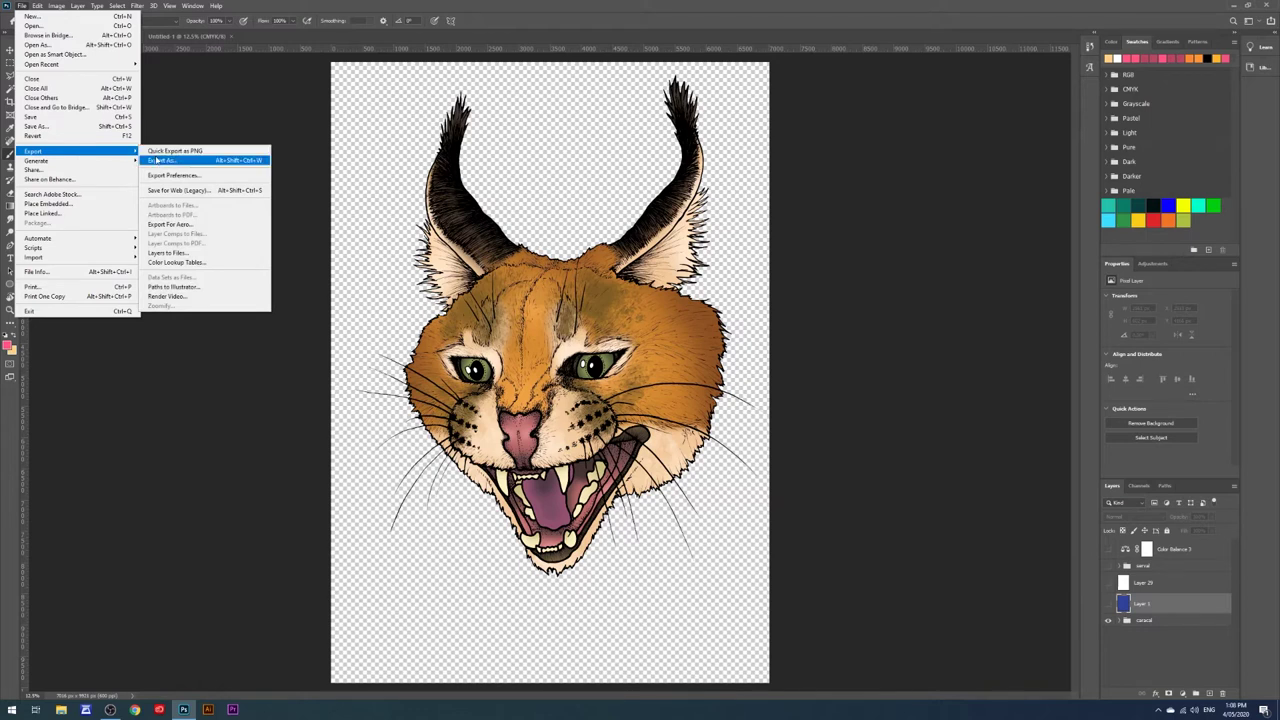
left_click(175, 158)
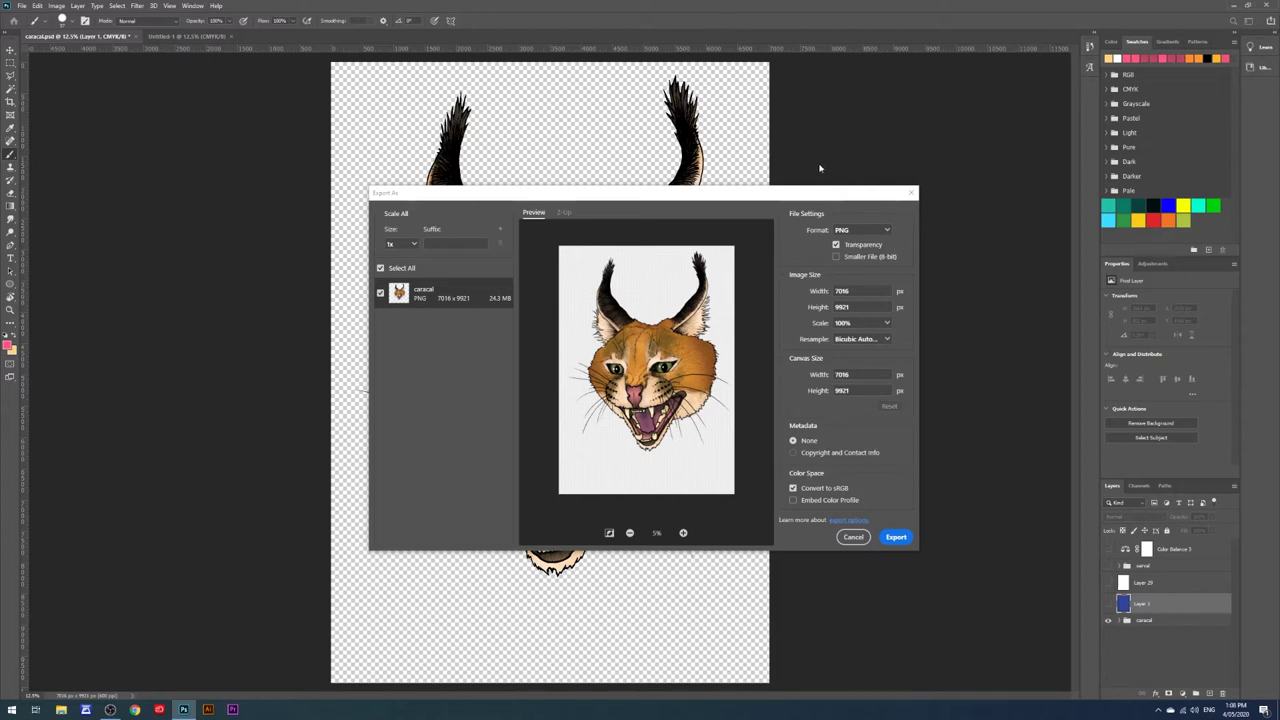
left_click_drag(646, 194, 543, 172)
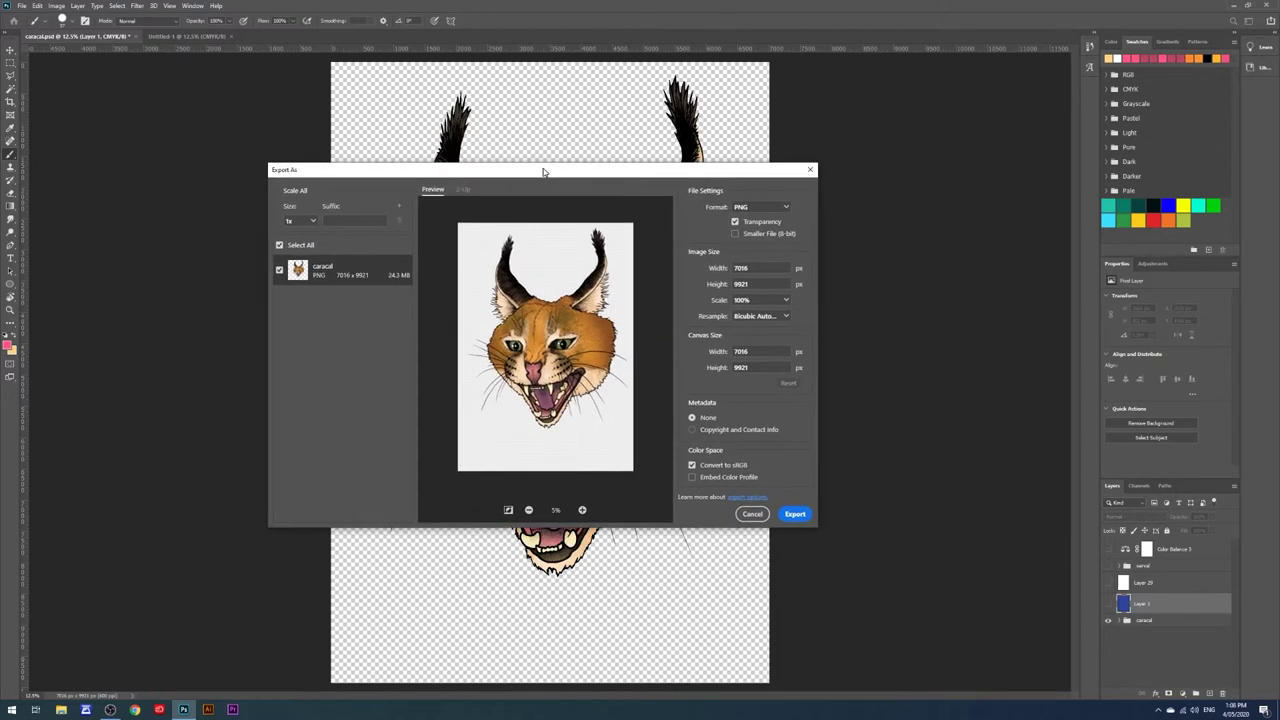
left_click(781, 207)
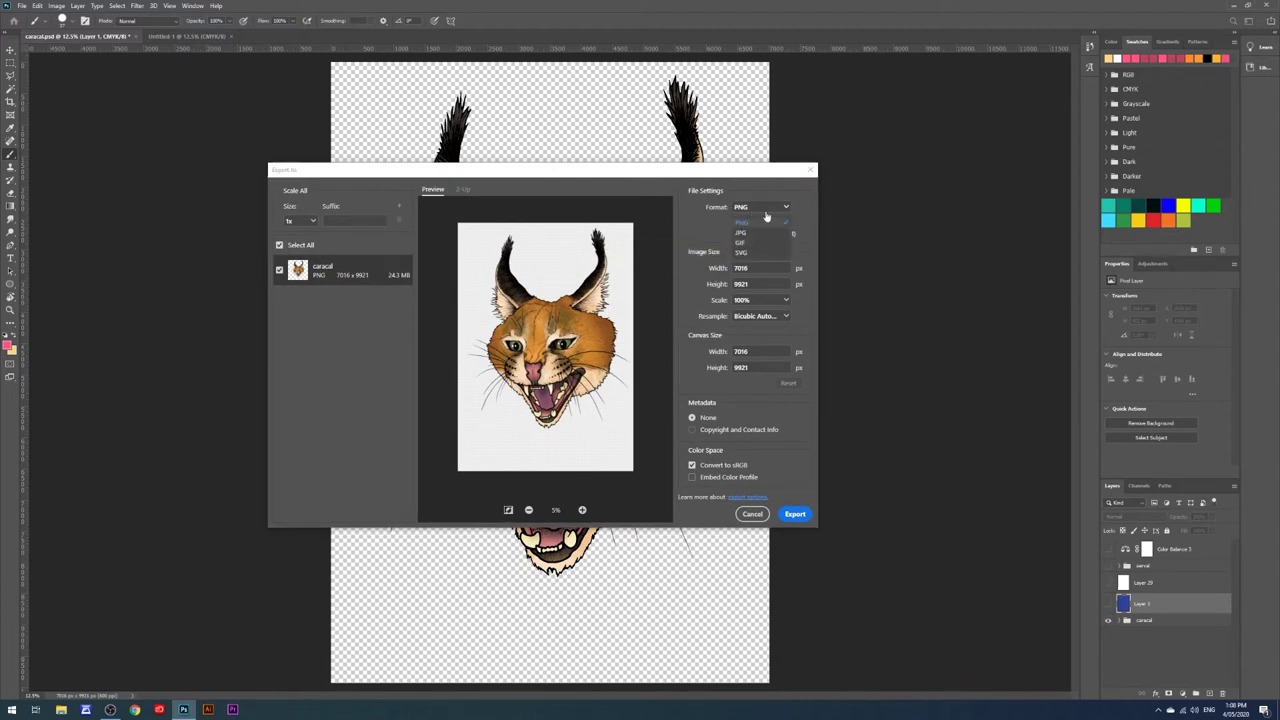
left_click(758, 221)
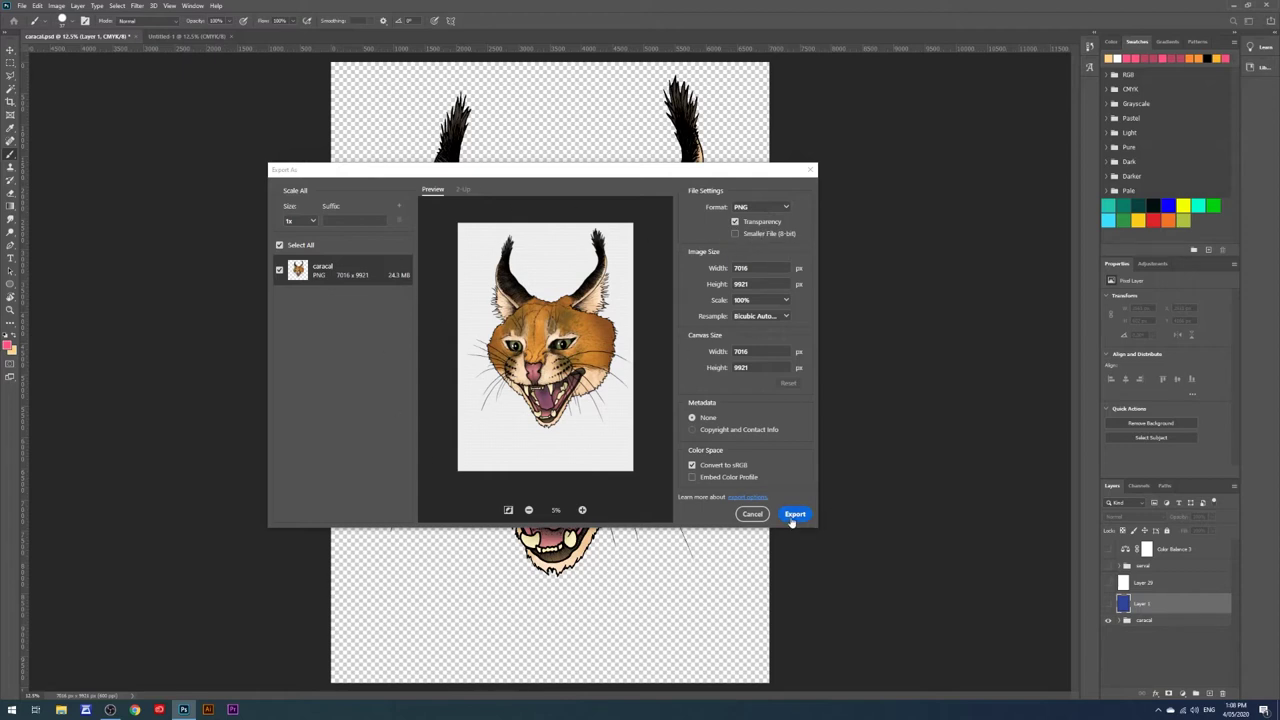
left_click(752, 513)
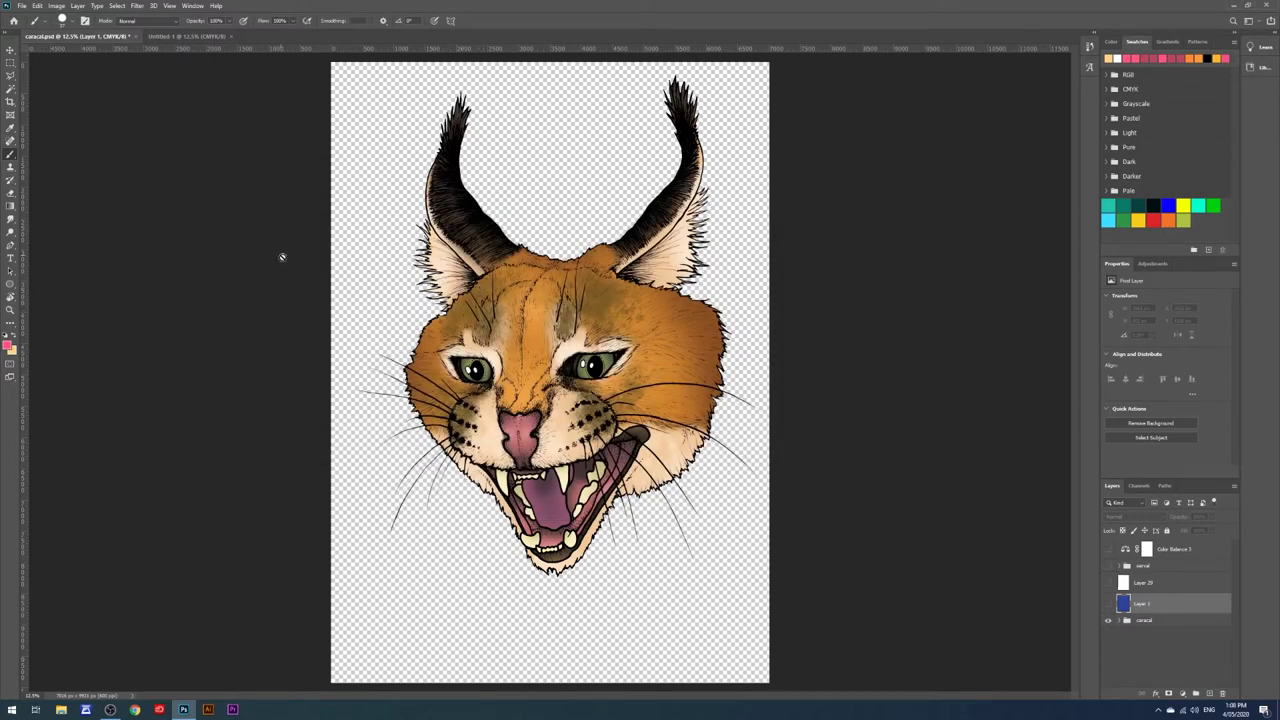
Step: Show the serval group and examine its eyes, nose and mouth up close before returning to the full canvas
left_click(1107, 566)
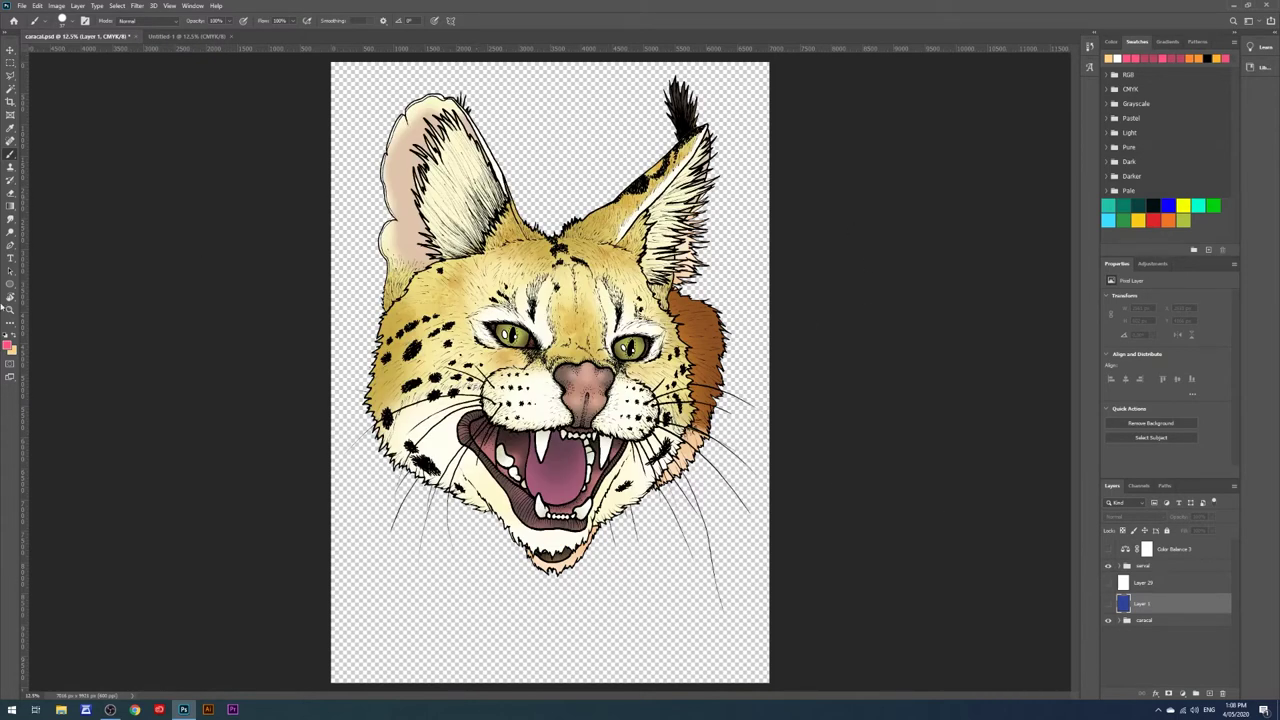
left_click(9, 310)
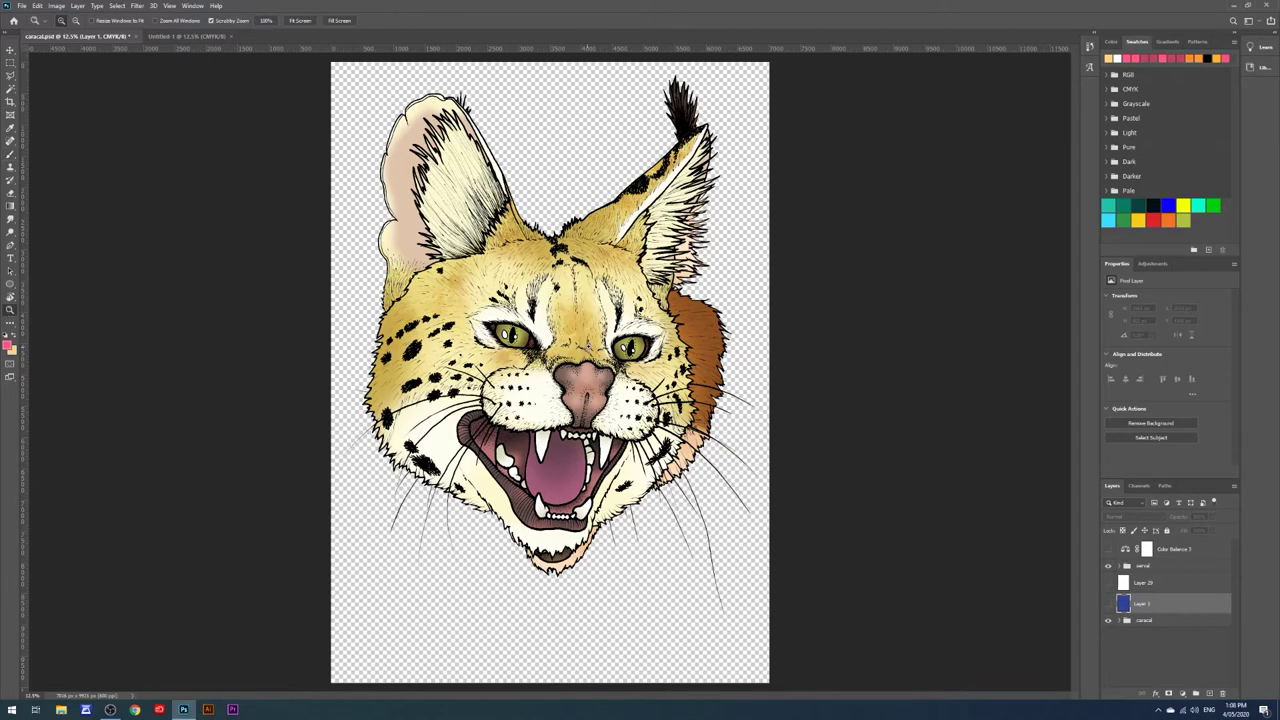
left_click_drag(560, 355, 640, 355)
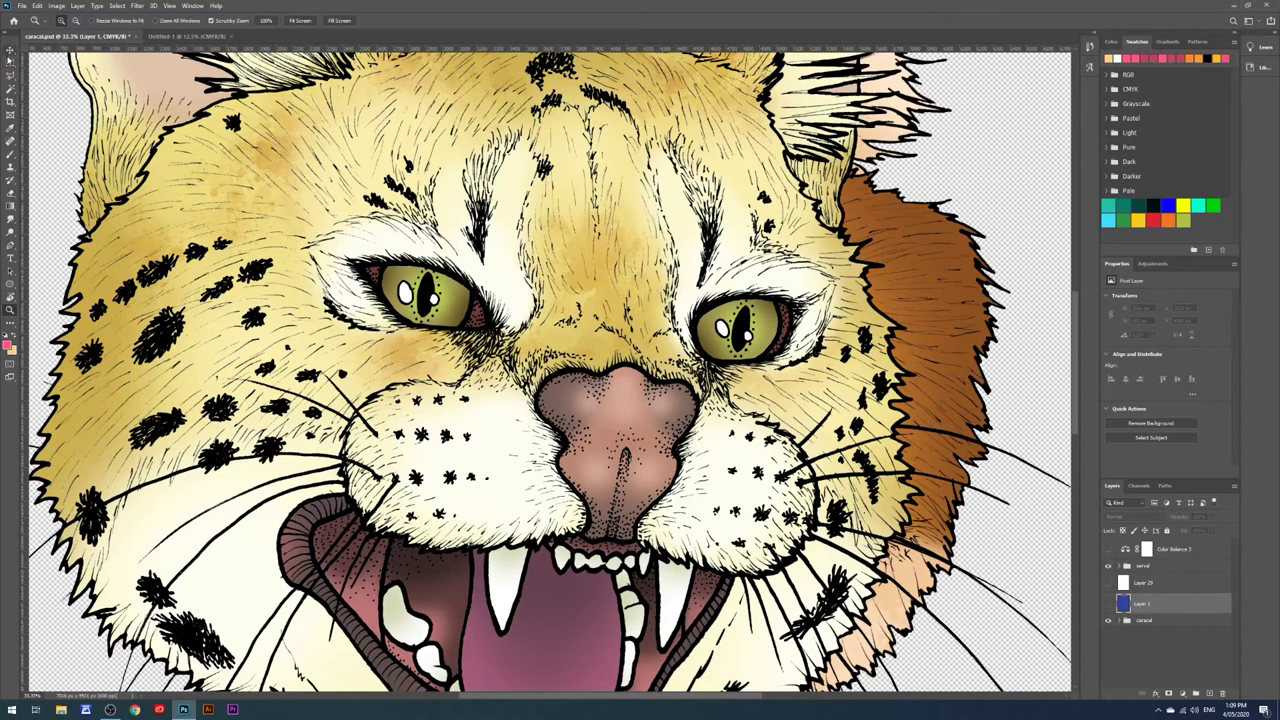
left_click(10, 88)
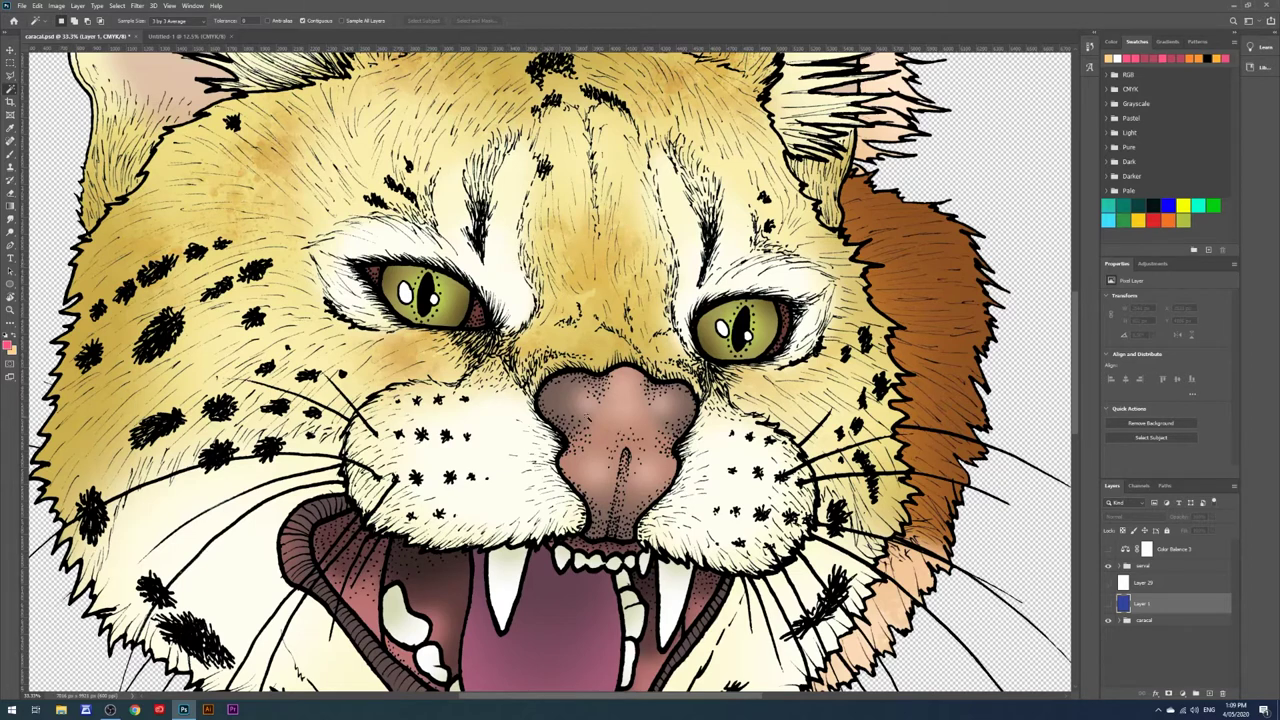
scroll(574, 406, "down", 2)
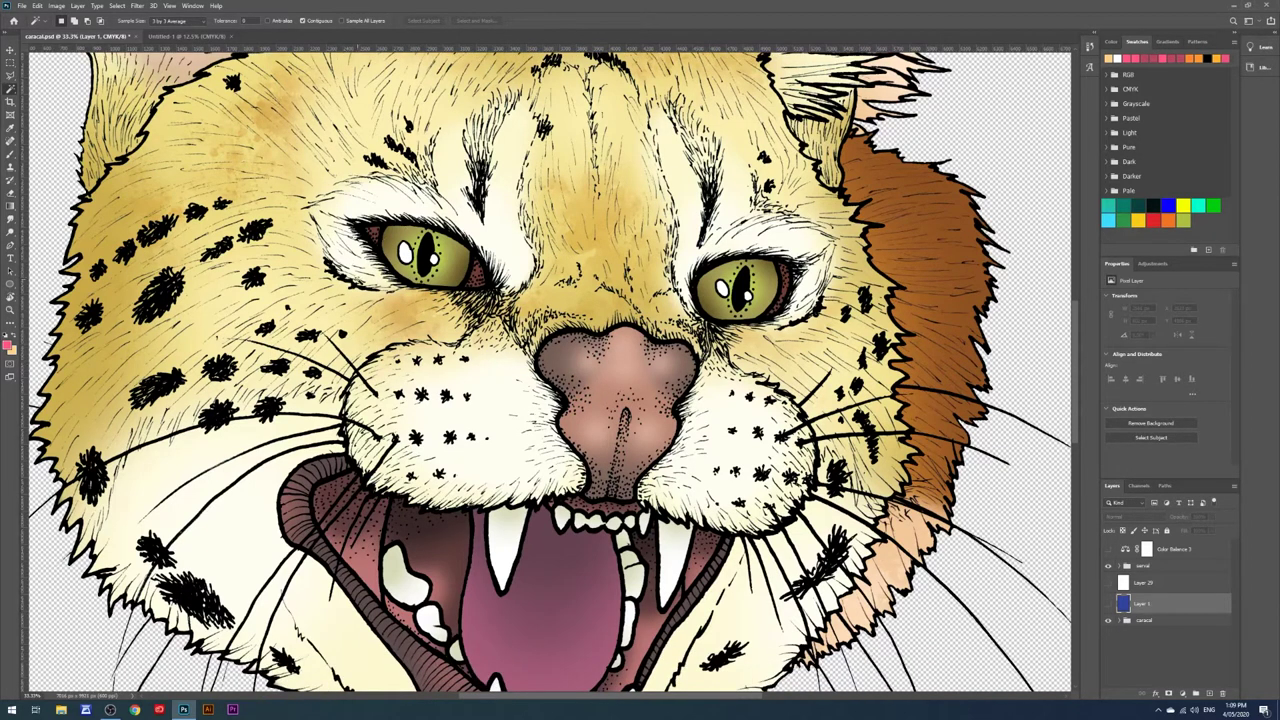
left_click(10, 297)
left_click(11, 311)
right_click(516, 213)
left_click(550, 224)
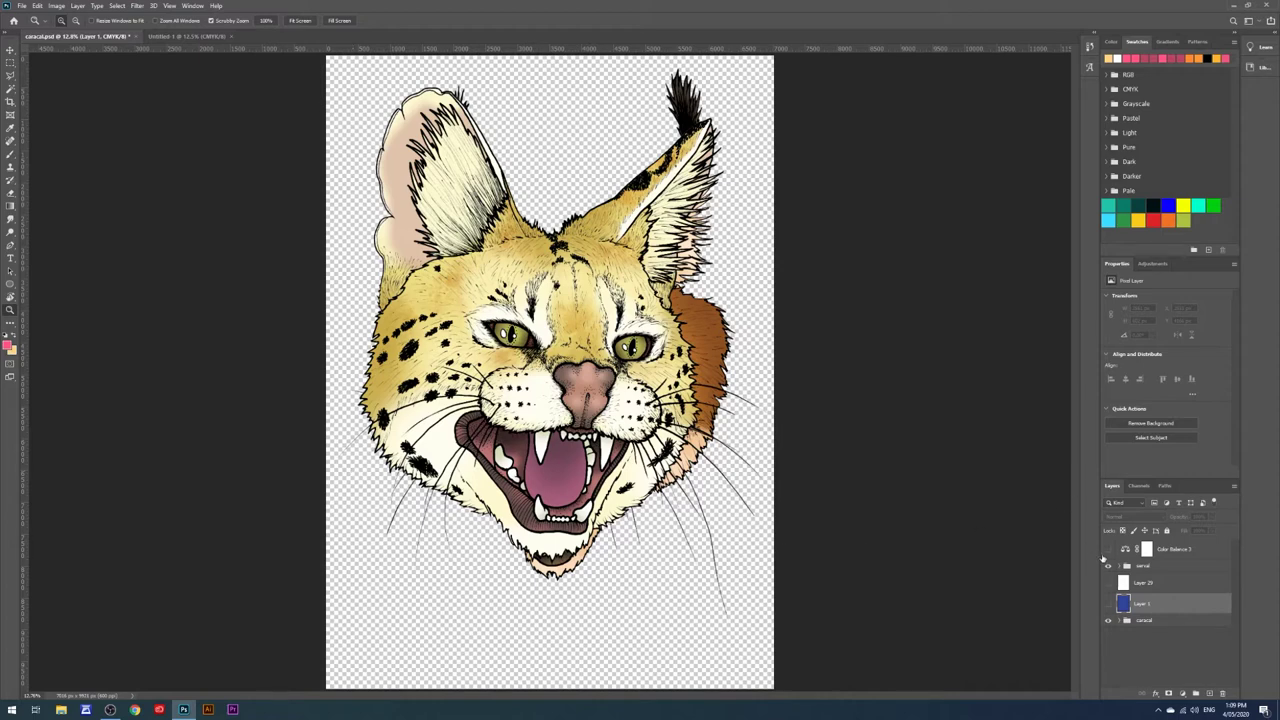
Step: Compare the two cat heads by toggling the serval group's visibility, leaving it shown
left_click(1109, 566)
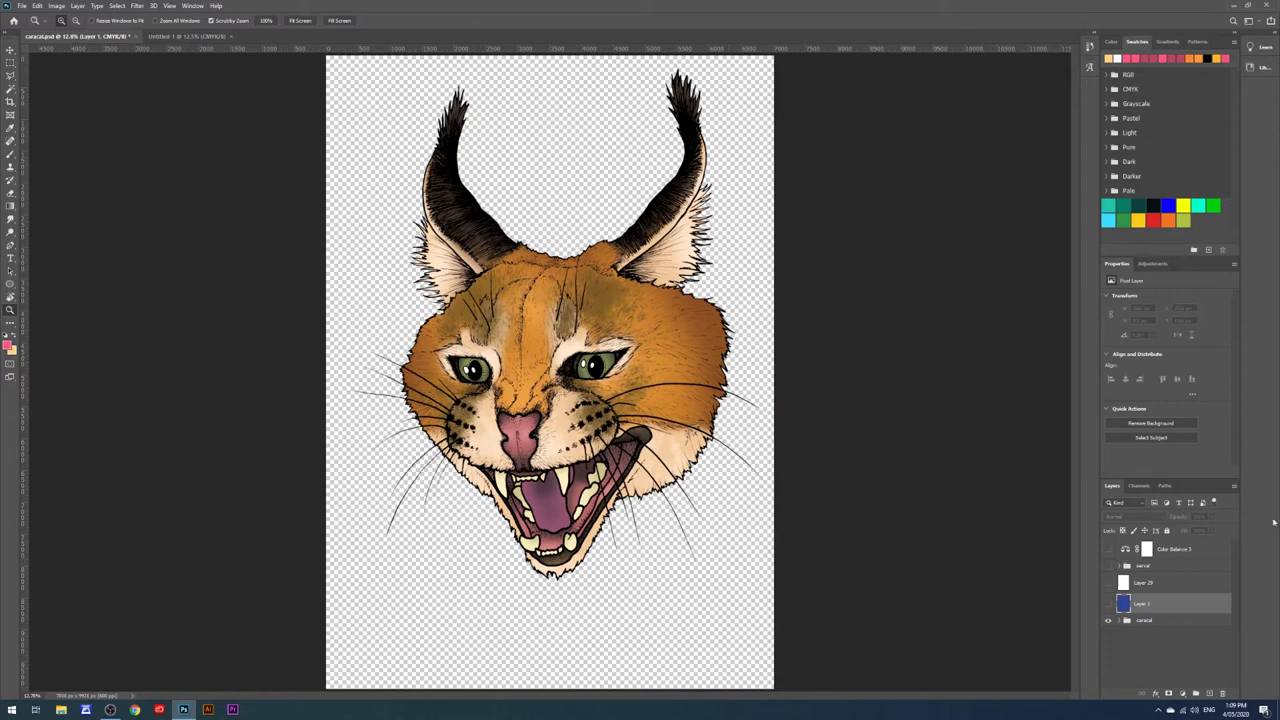
left_click(1108, 565)
left_click(1107, 565)
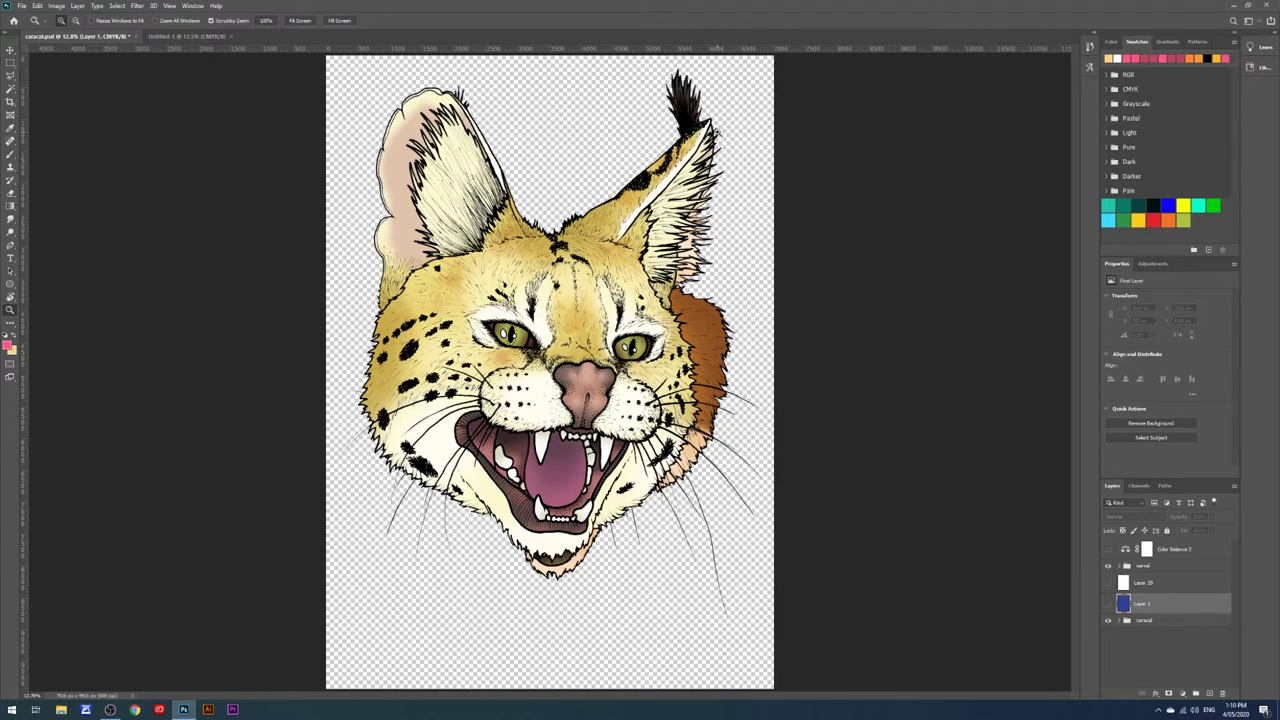
Step: Bring the caracal group to the top of the layer stack, reposition it over the serval head and enlarge it slightly
left_click(1140, 620)
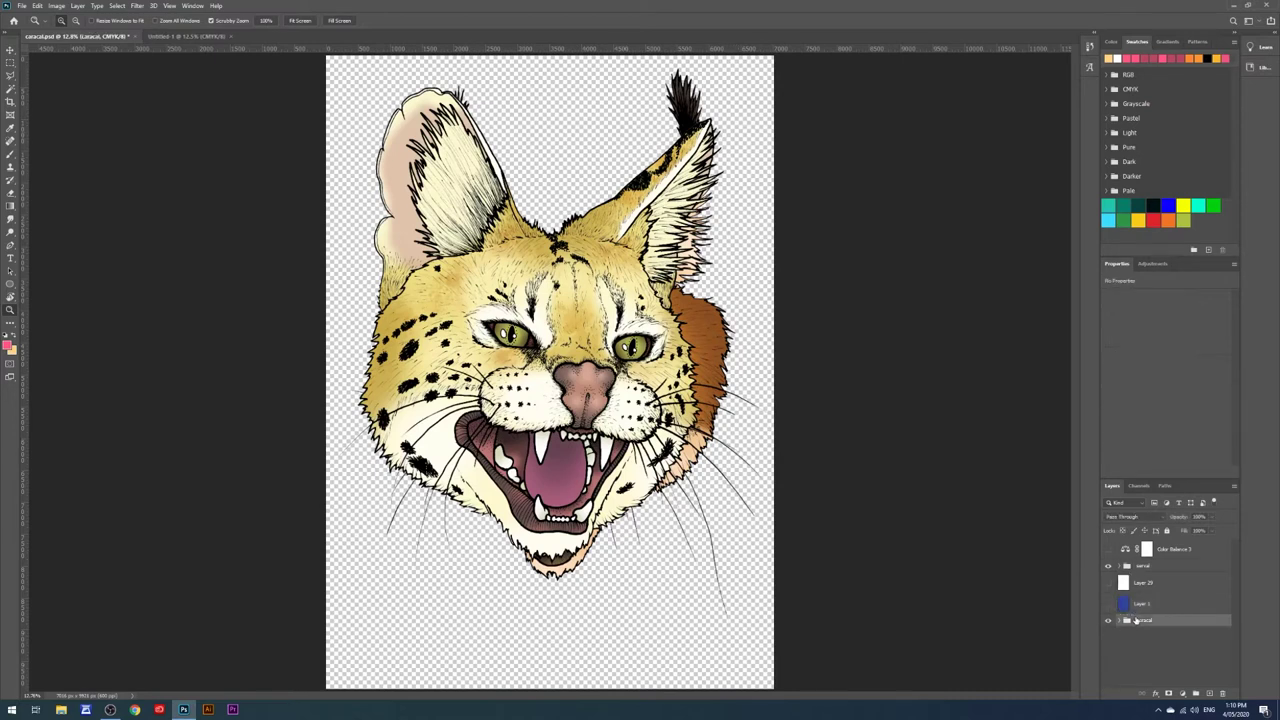
left_click_drag(1145, 620, 1150, 542)
key("ctrl+t")
left_click_drag(617, 328, 757, 304)
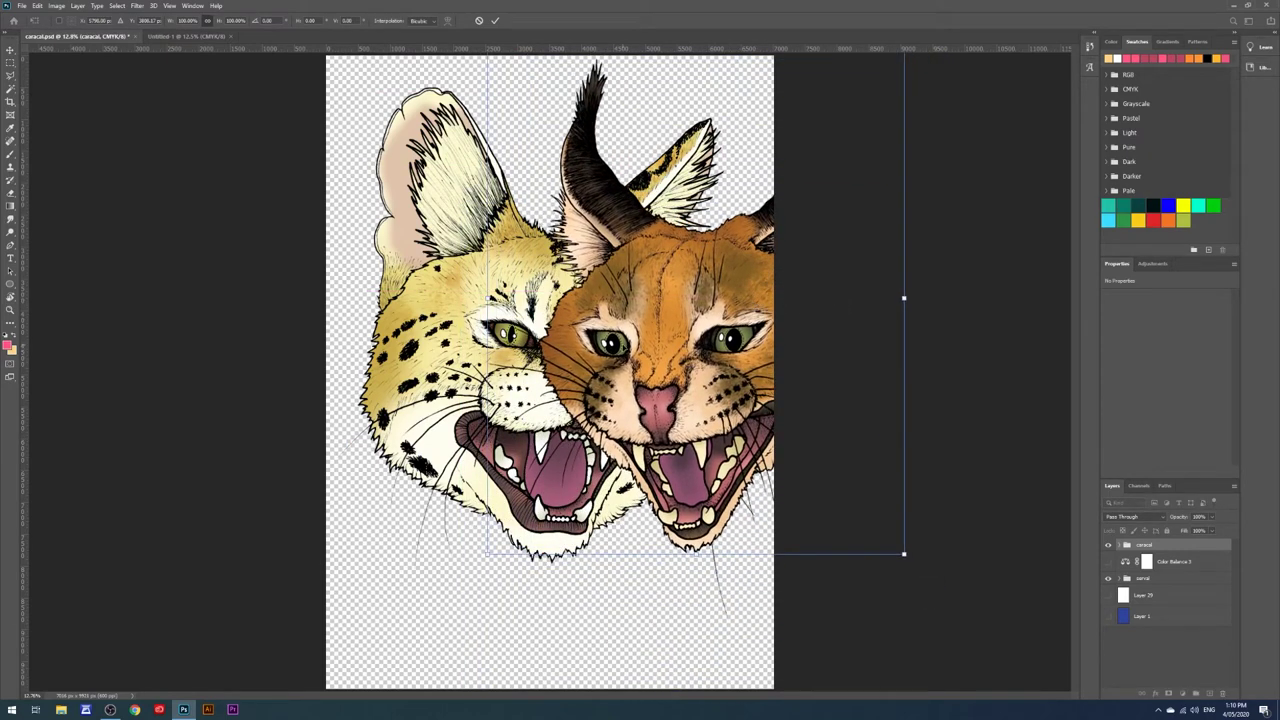
left_click_drag(716, 397, 580, 393)
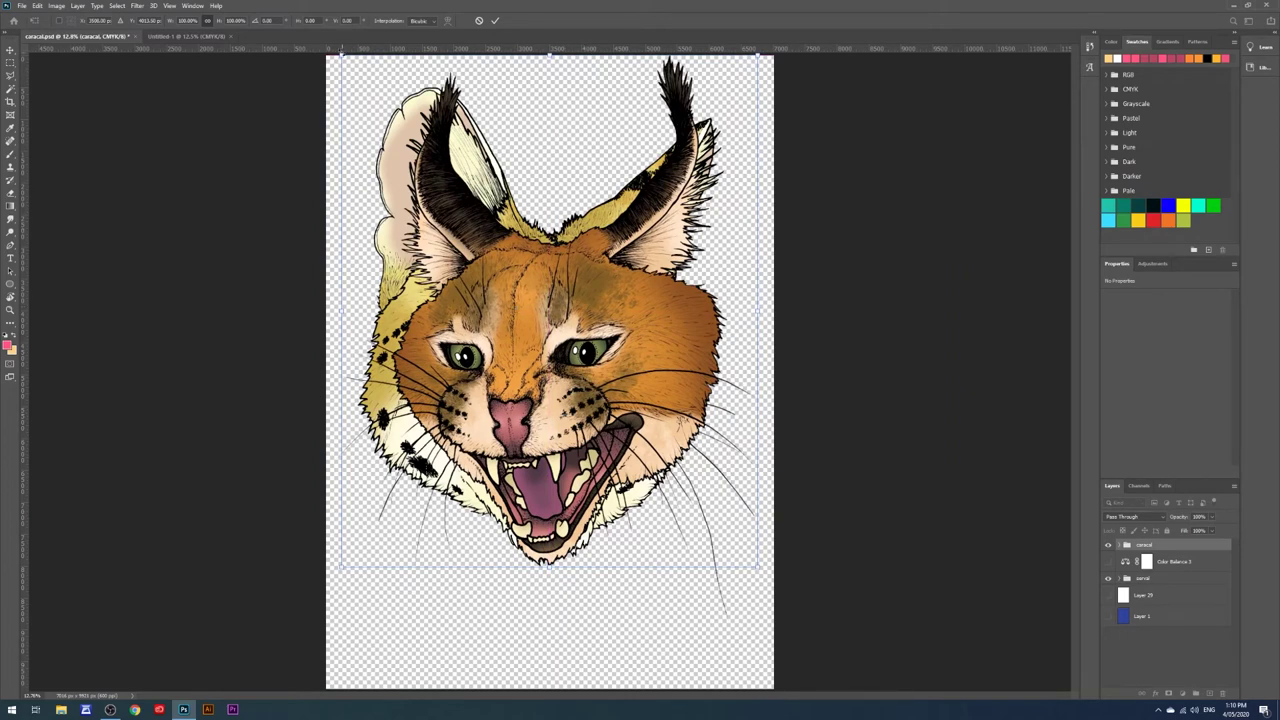
left_click_drag(342, 52, 328, 28)
key("Return")
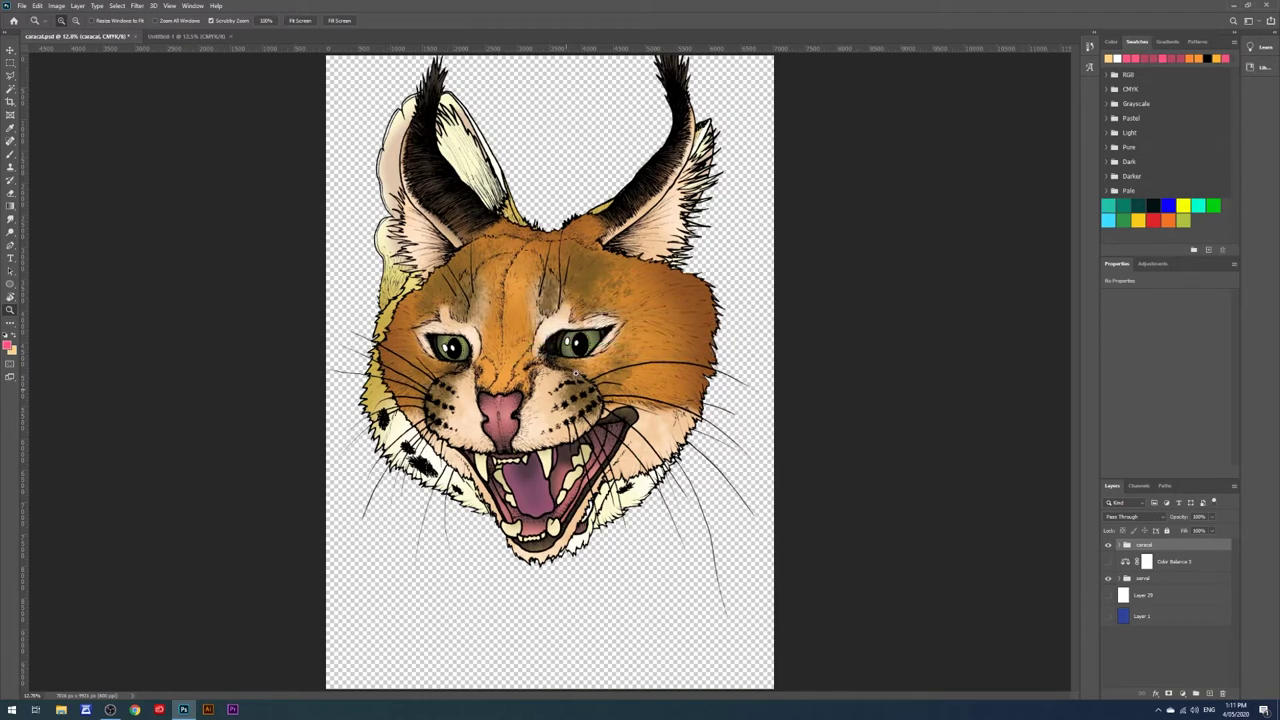
Step: Set the caracal group's blend mode to Multiply and move it around over the serval, placing it slightly above the serval's face
key("ctrl+t")
left_click_drag(590, 340, 755, 347)
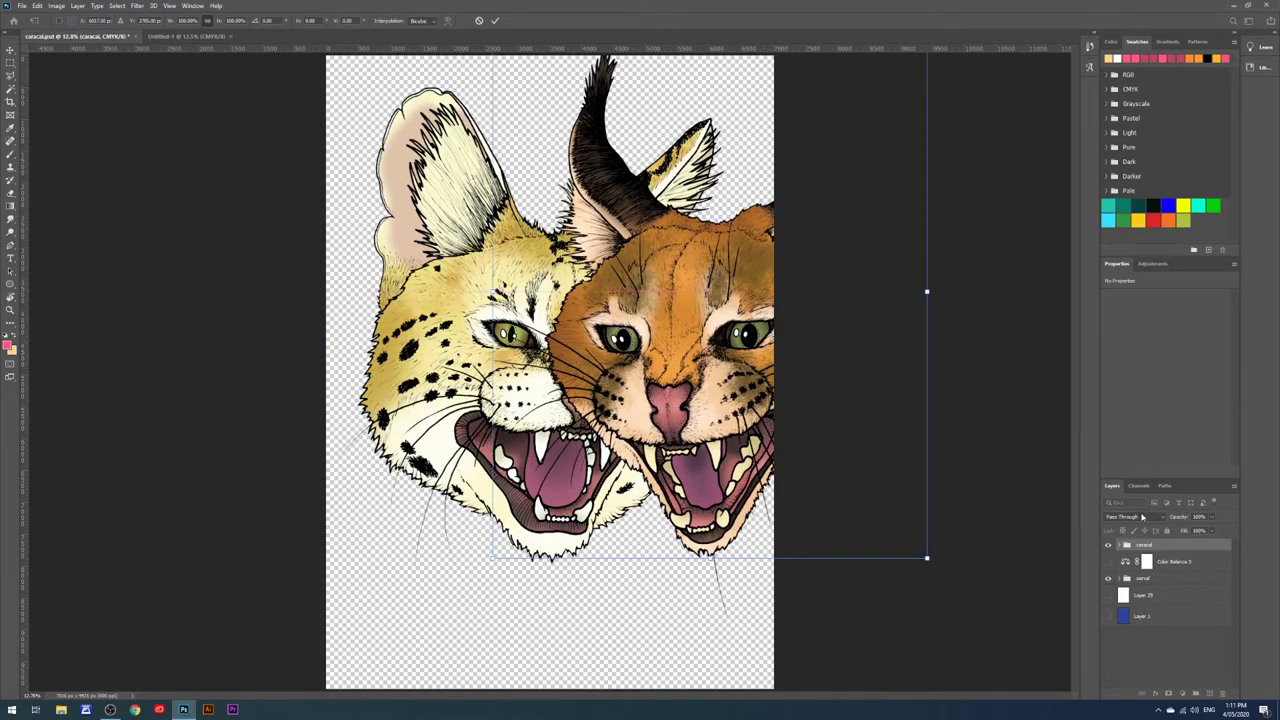
left_click(1142, 516)
left_click(1125, 507)
left_click_drag(734, 358, 623, 358)
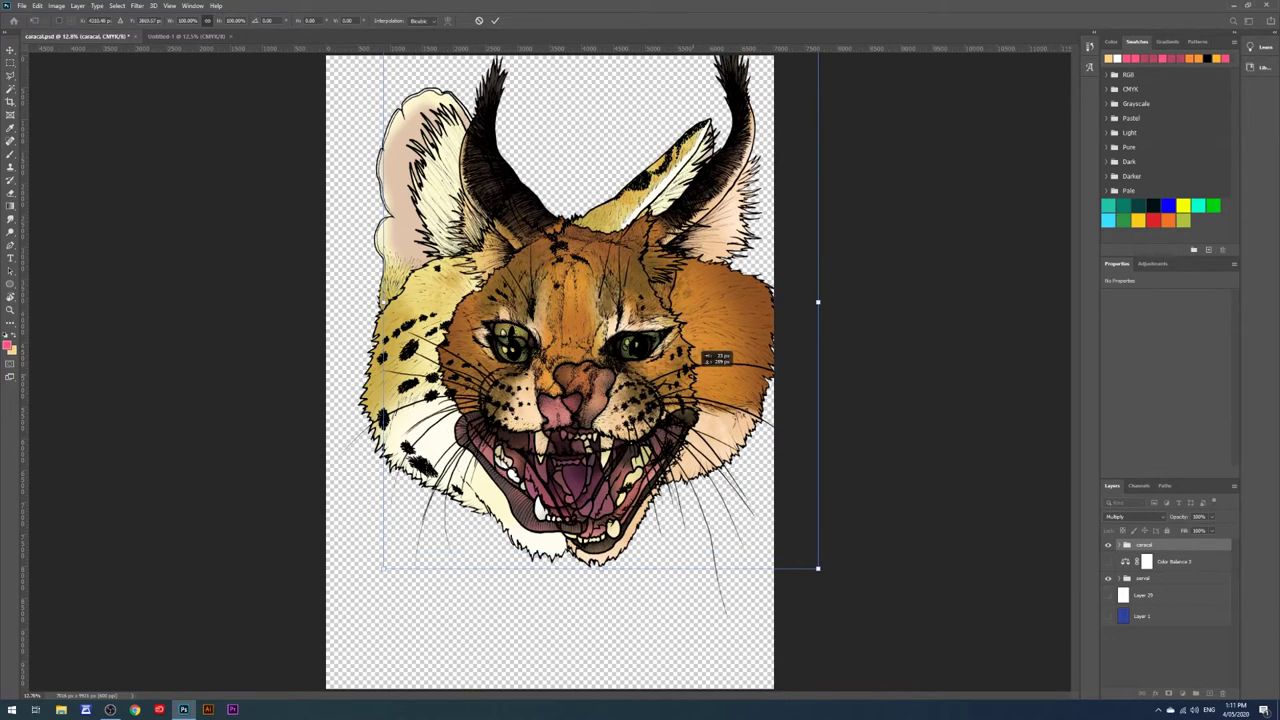
left_click_drag(715, 350, 807, 427)
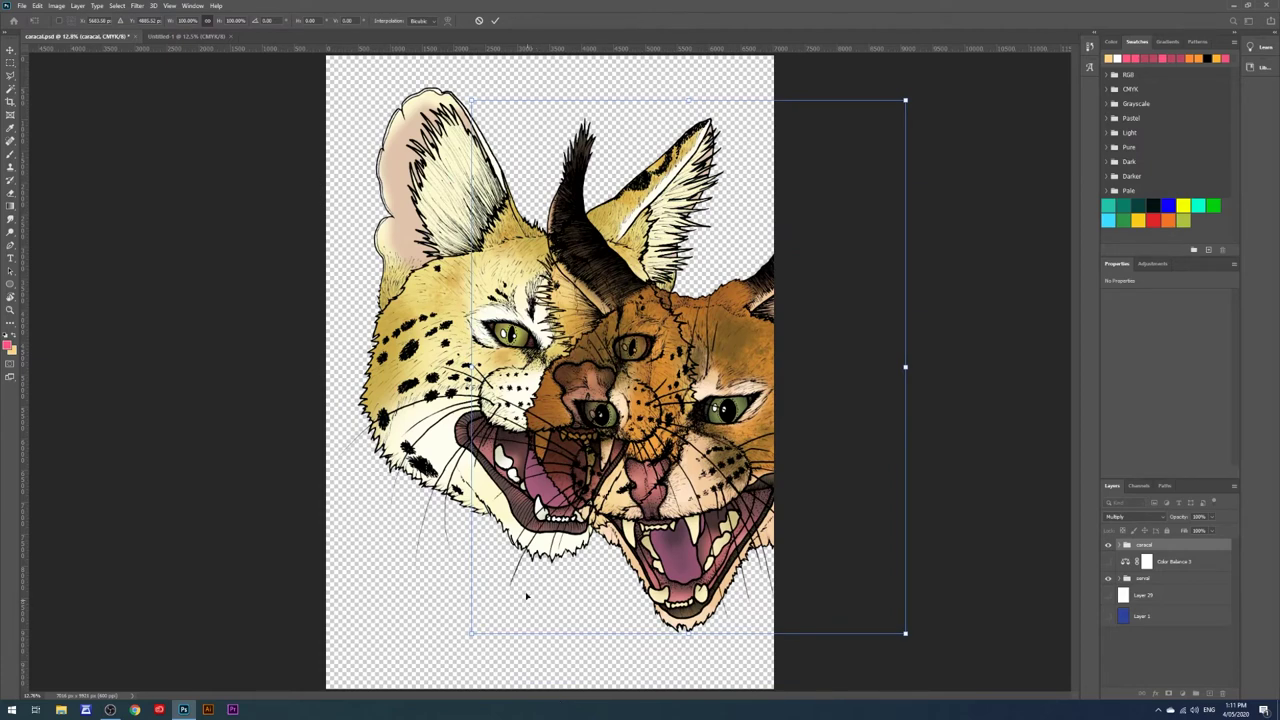
left_click_drag(527, 598, 401, 464)
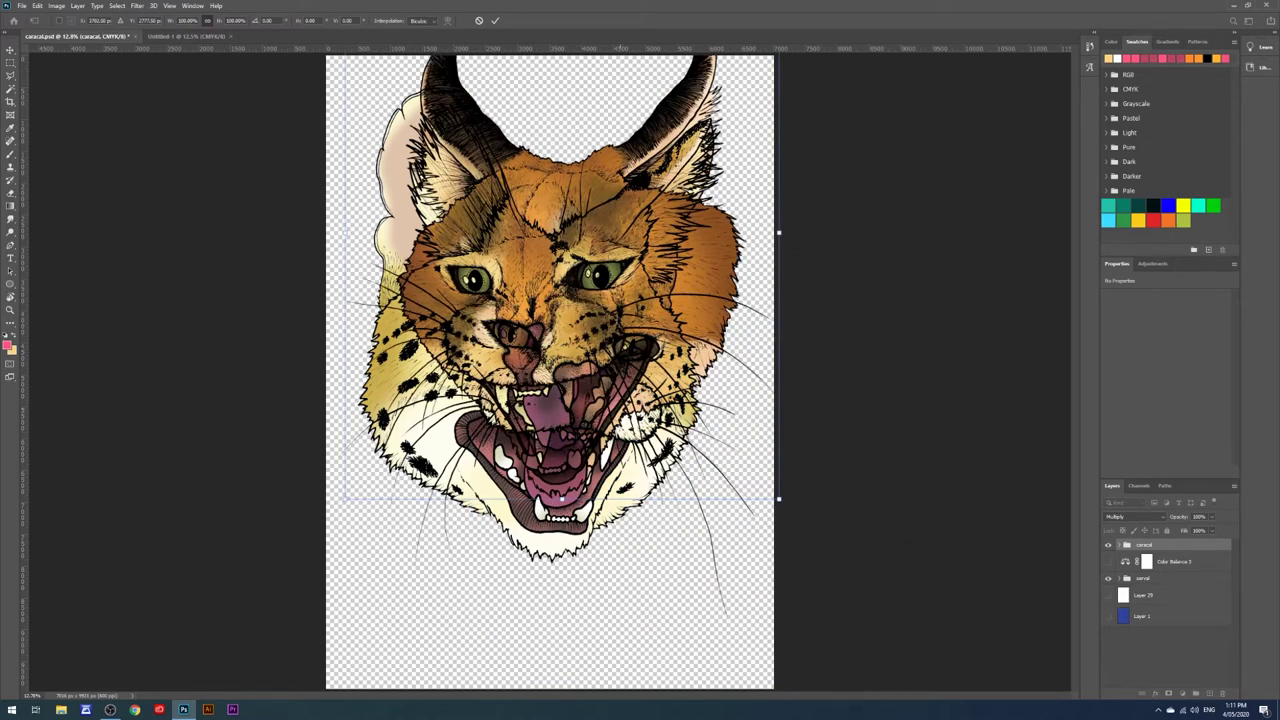
key("Return")
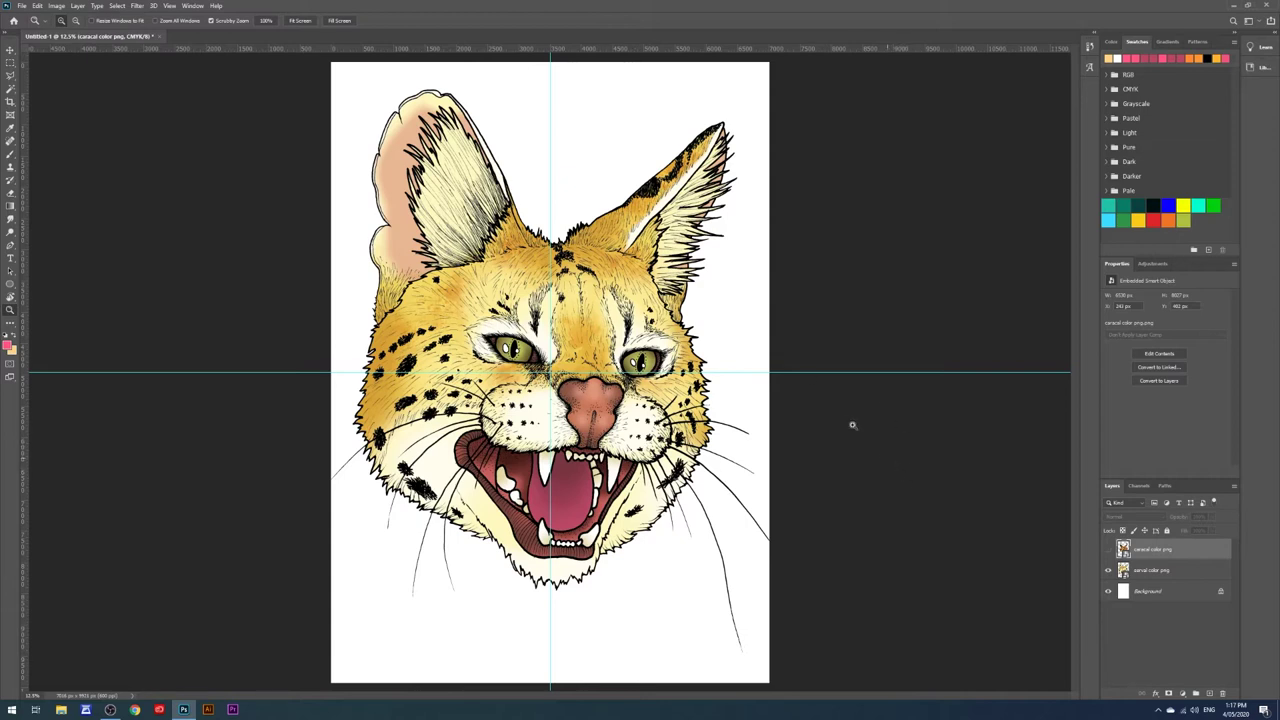
Step: Compare the two coloured heads by toggling the visibility of the caracal color png layer, leaving it hidden
left_click(1108, 550)
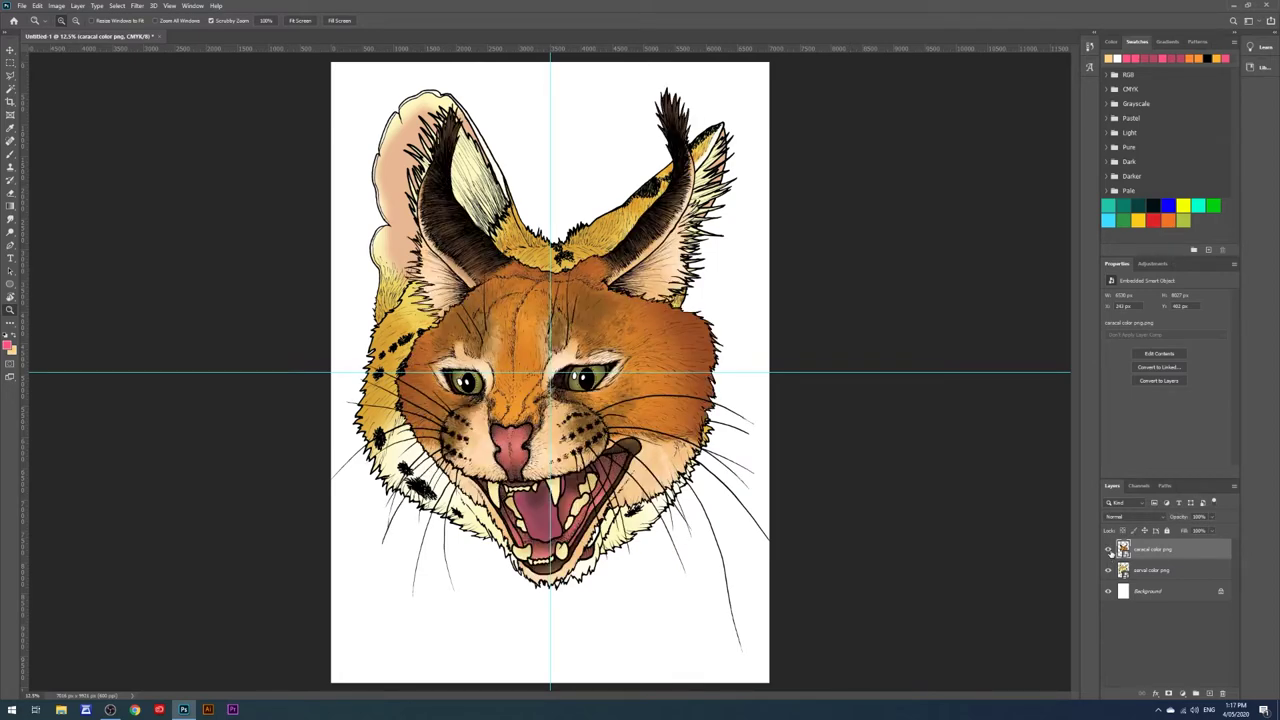
left_click(1108, 550)
left_click(1108, 550)
left_click(1108, 550)
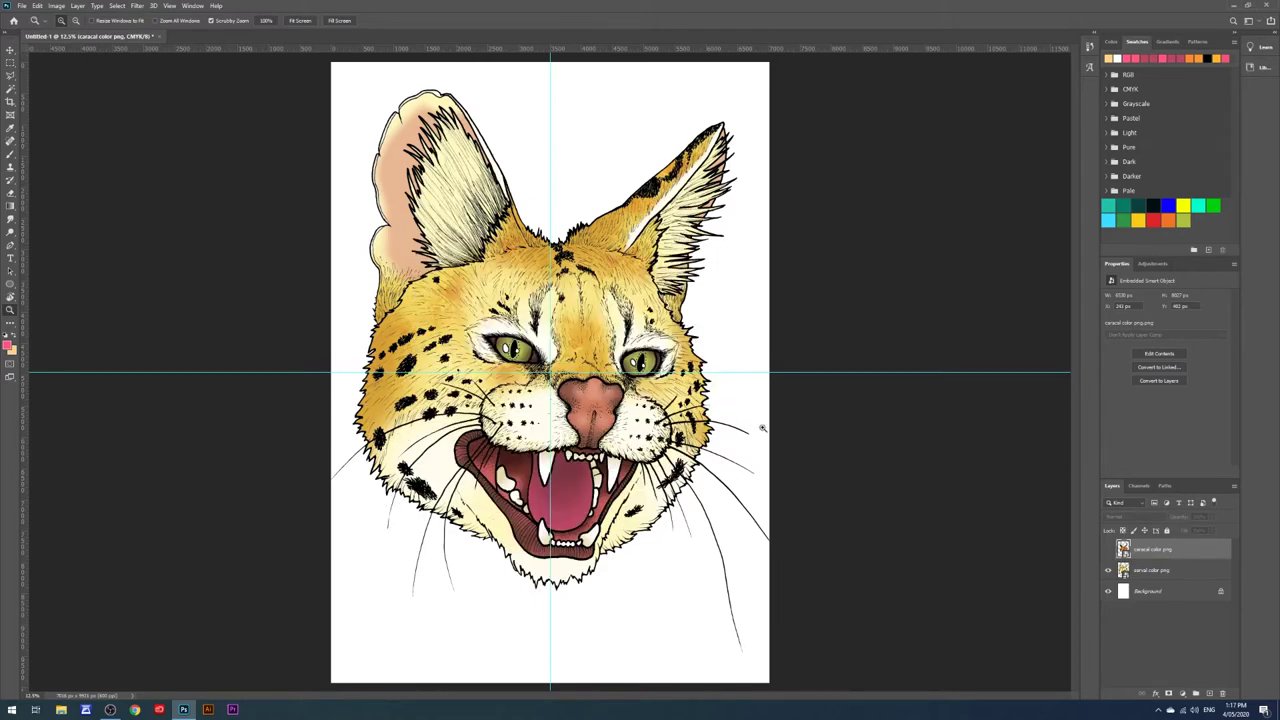
Step: Set up the Brush tool with the pink foreground colour and add a new layer above the serval color png layer
left_click(1148, 570)
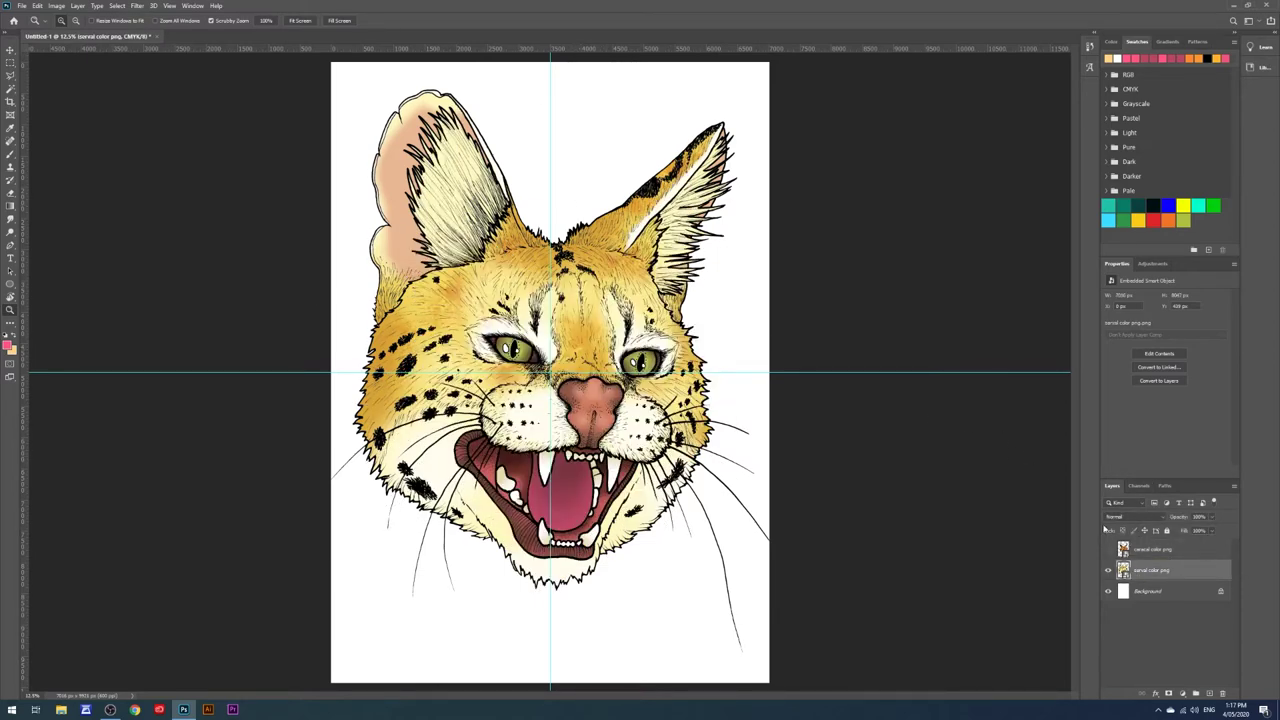
left_click(10, 154)
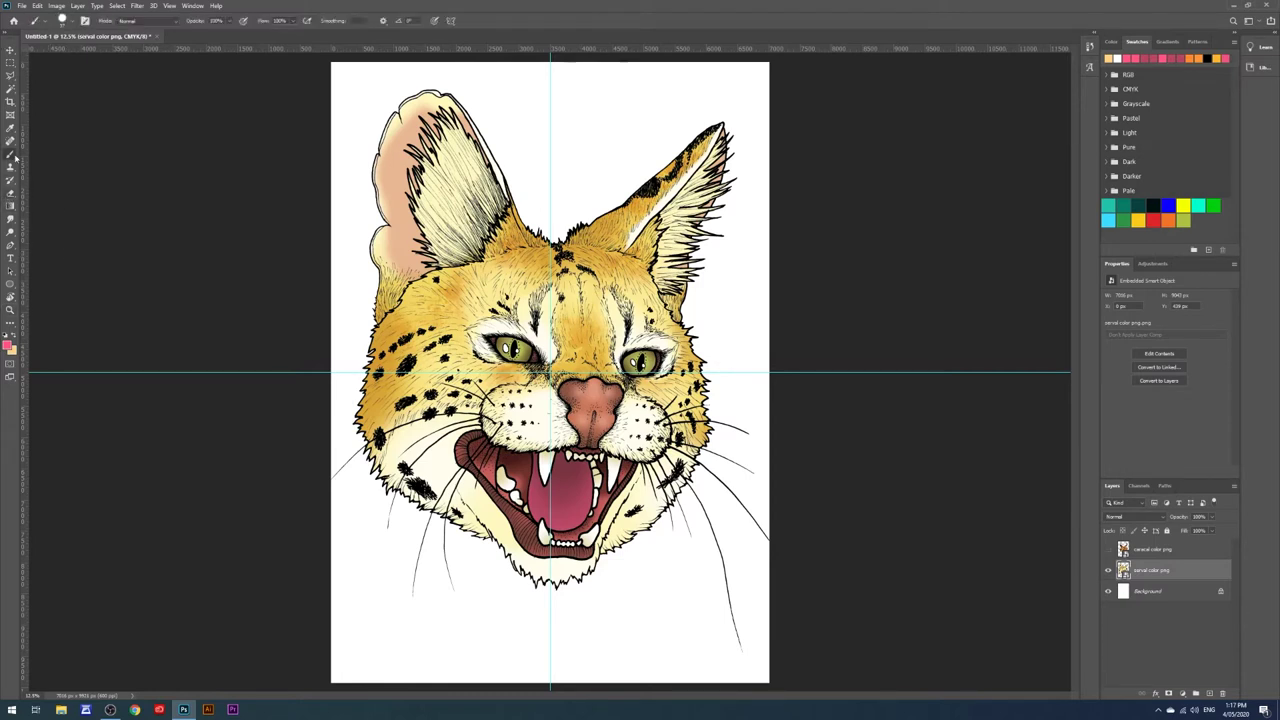
left_click(8, 346)
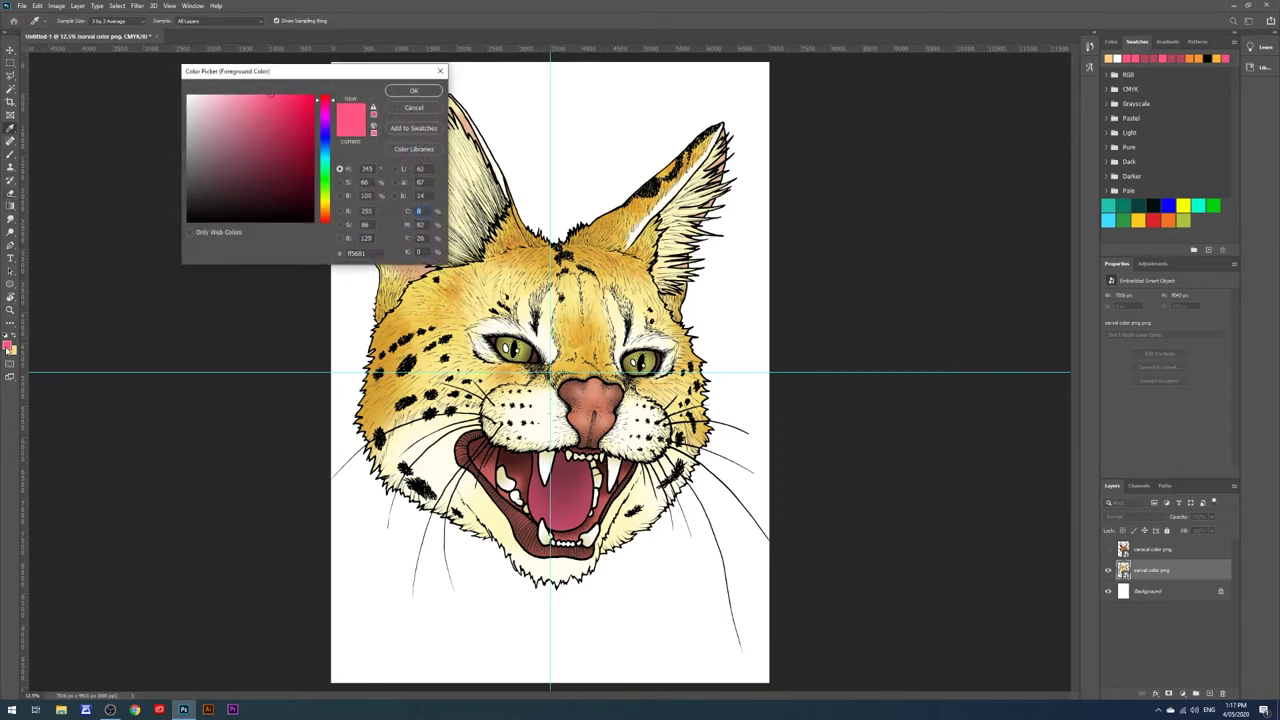
left_click(406, 91)
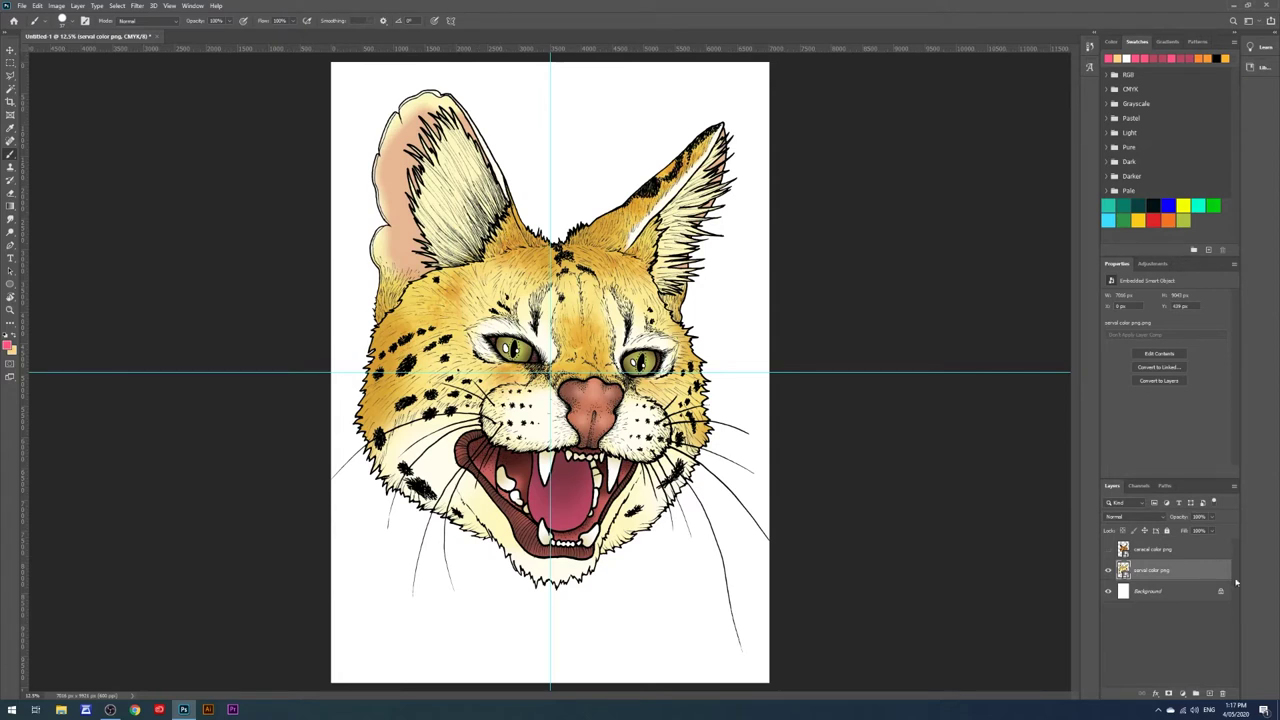
left_click(1209, 694)
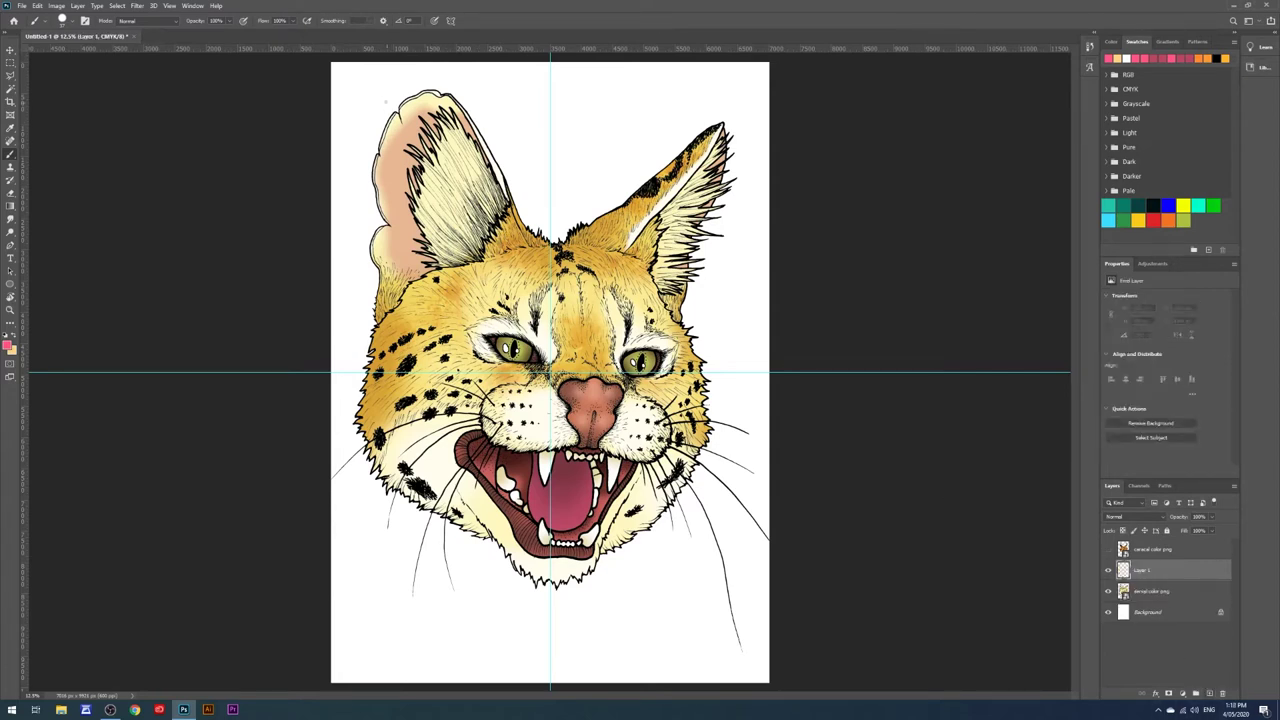
Step: Handwrite the numbers 1, 2, 3 and 4 in pink, one in each quadrant formed by the guides
mouse_move(370, 101)
left_mouse_down()
mouse_move(384, 144)
mouse_move(412, 134)
left_mouse_up()
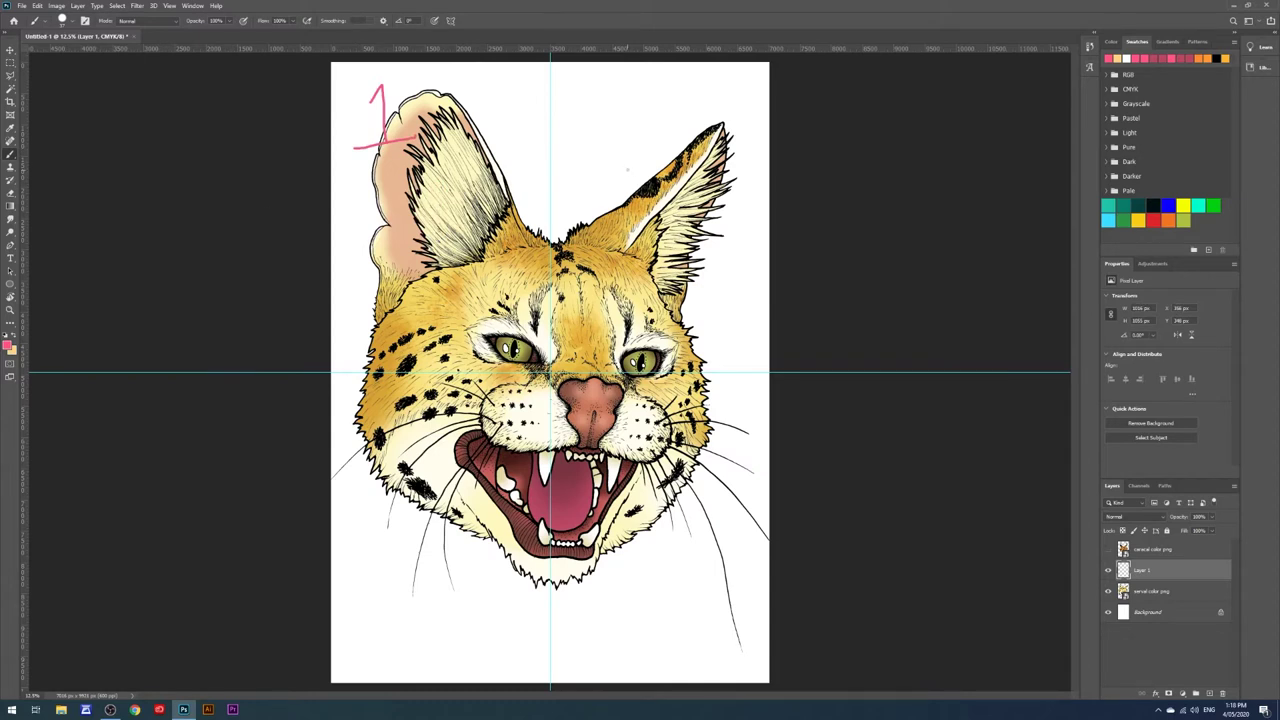
left_click_drag(570, 104, 622, 130)
mouse_move(378, 450)
left_mouse_down()
mouse_move(392, 470)
mouse_move(366, 521)
left_mouse_up()
left_click_drag(620, 592, 664, 636)
left_click_drag(652, 612, 645, 674)
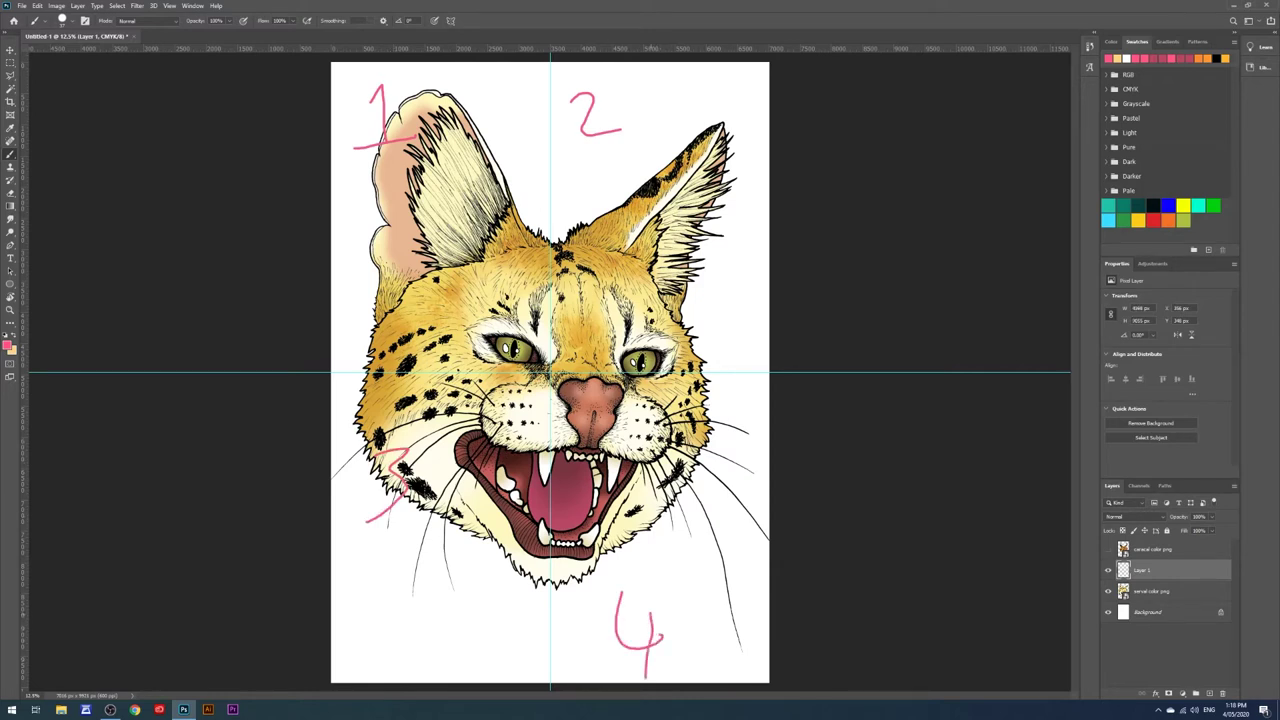
left_click(10, 50)
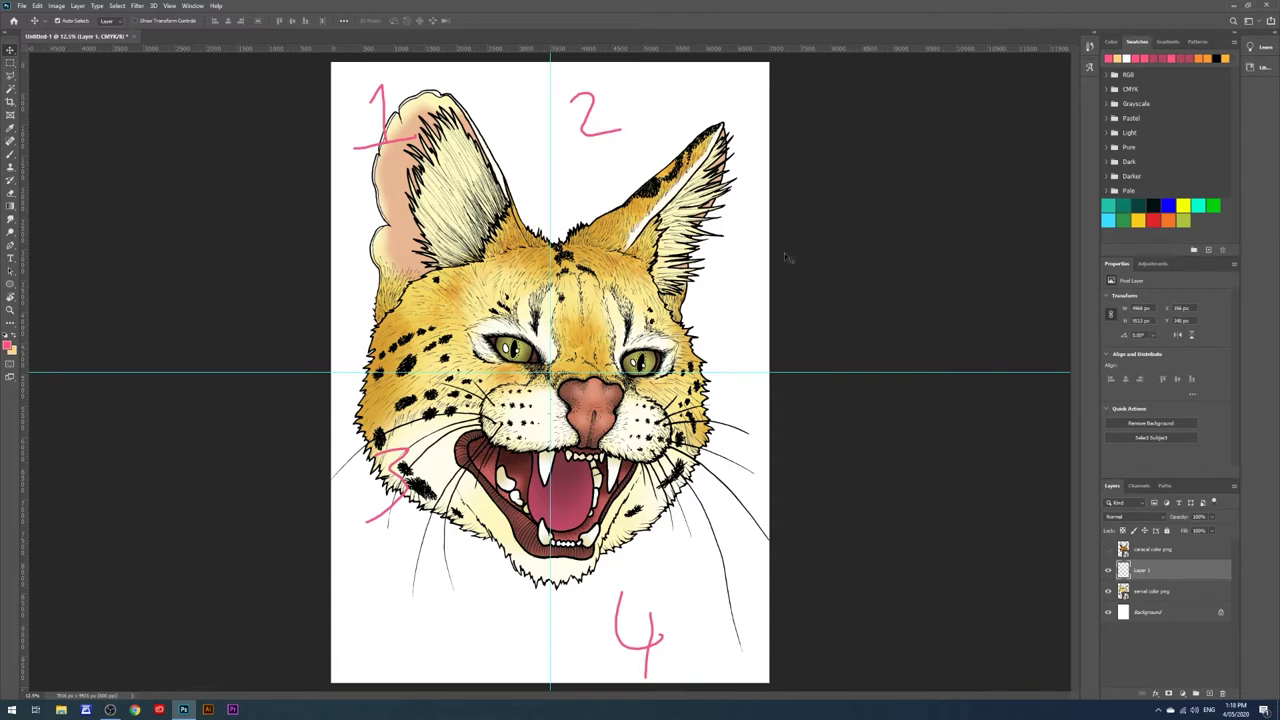
left_click_drag(147, 49, 15, 158)
left_click(169, 6)
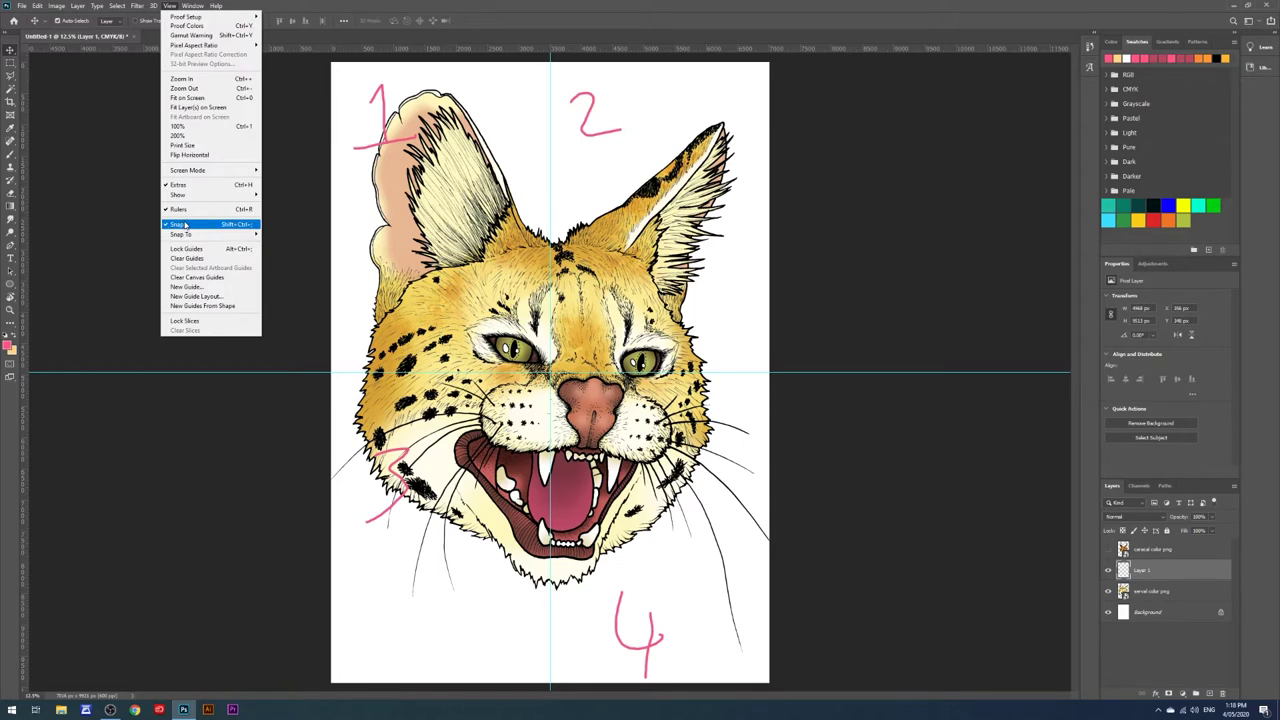
left_click(71, 243)
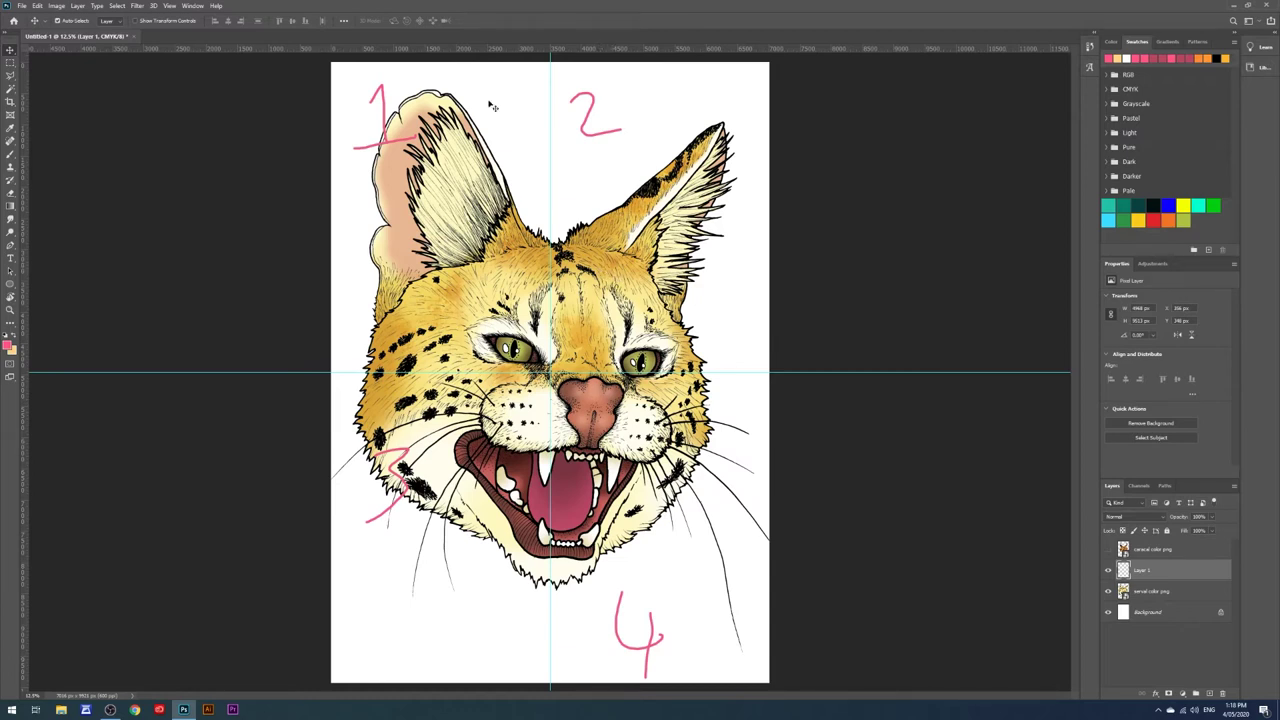
Step: Hide the handwritten numbers layer and scale the serval image down to a small head in the first quadrant's outer upper corner
left_click(1108, 570)
left_click(1138, 594)
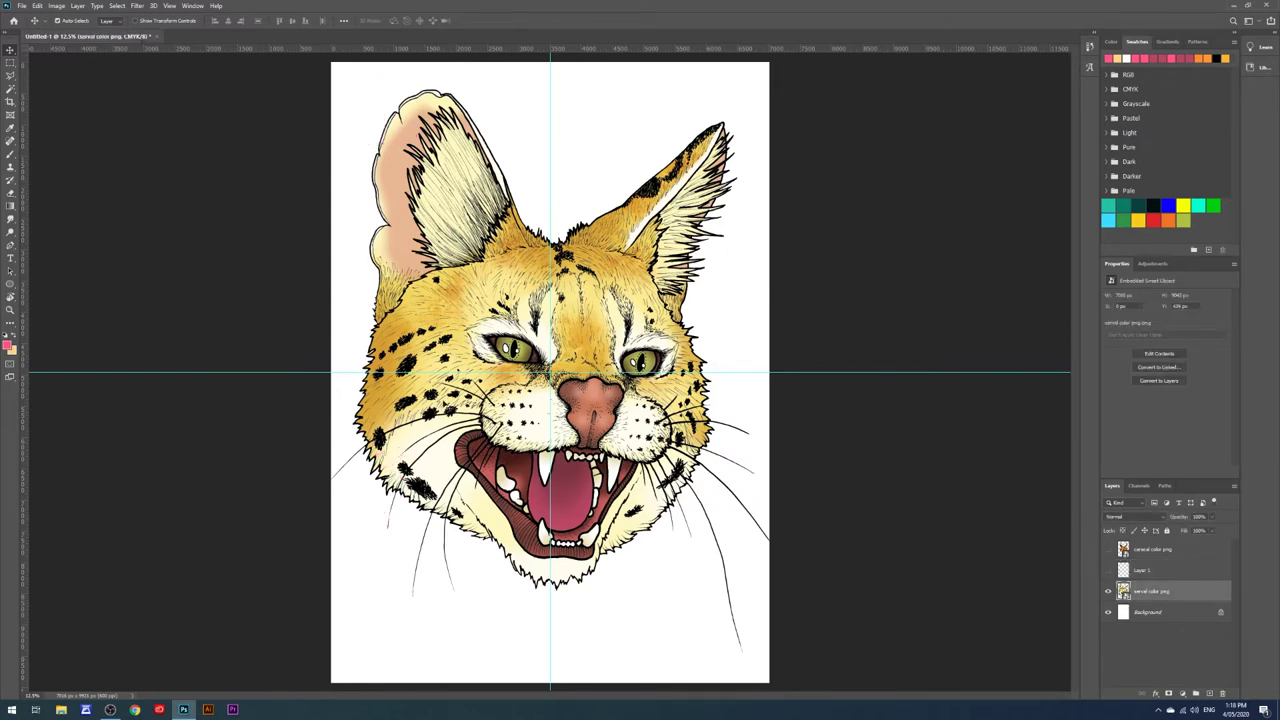
key("ctrl+t")
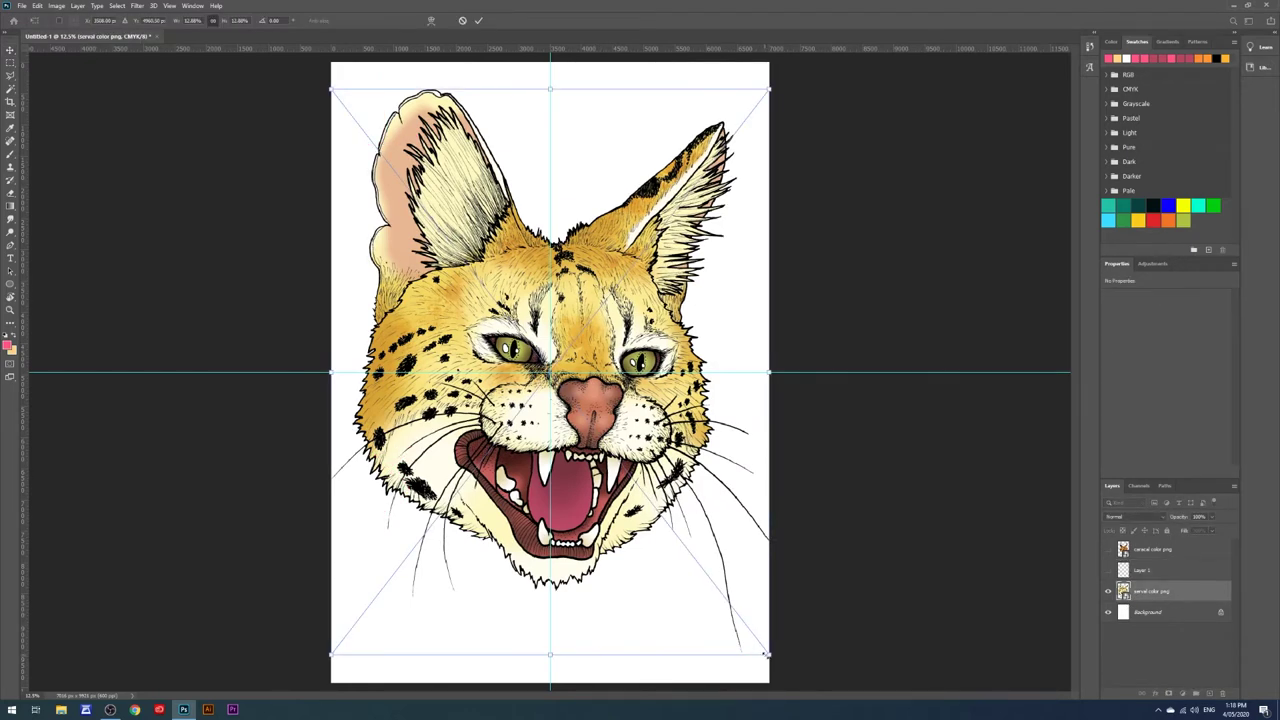
left_click_drag(771, 656, 451, 163)
key("Return")
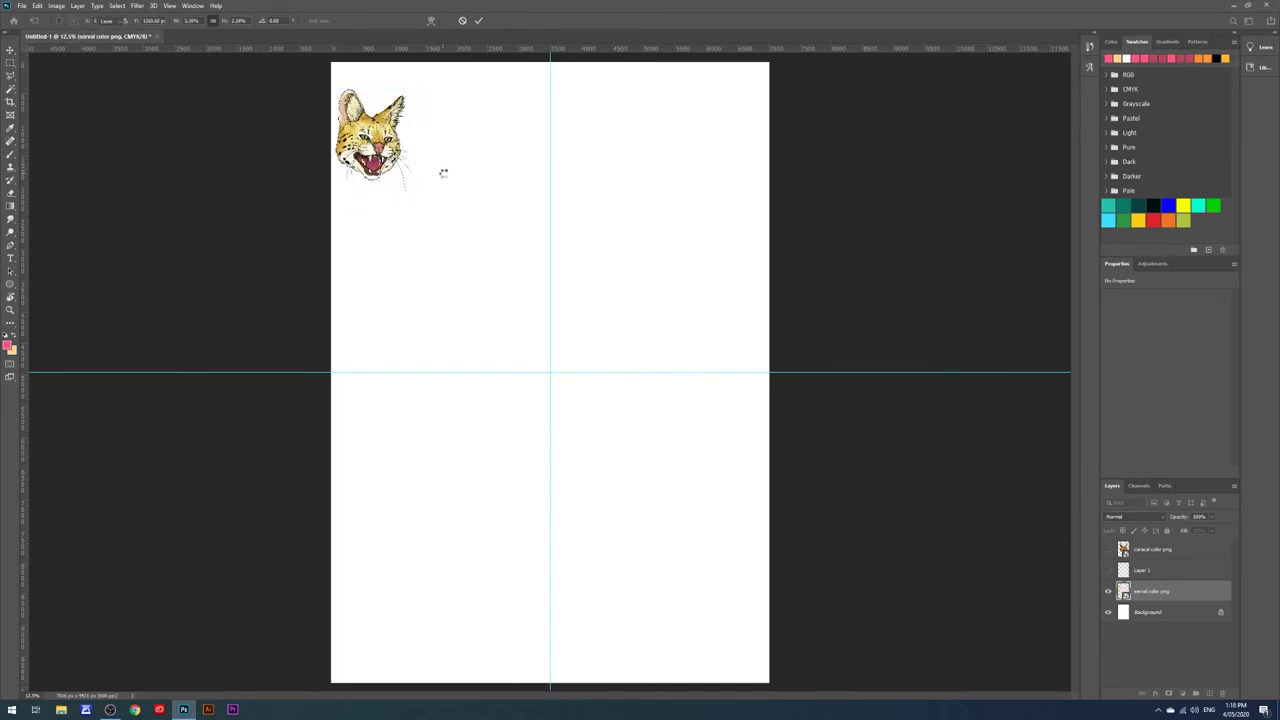
Step: Show the caracal color png layer, scale it down to about the serval's size and place it beside the serval in the first quadrant
left_click(1108, 549)
key("ctrl+t")
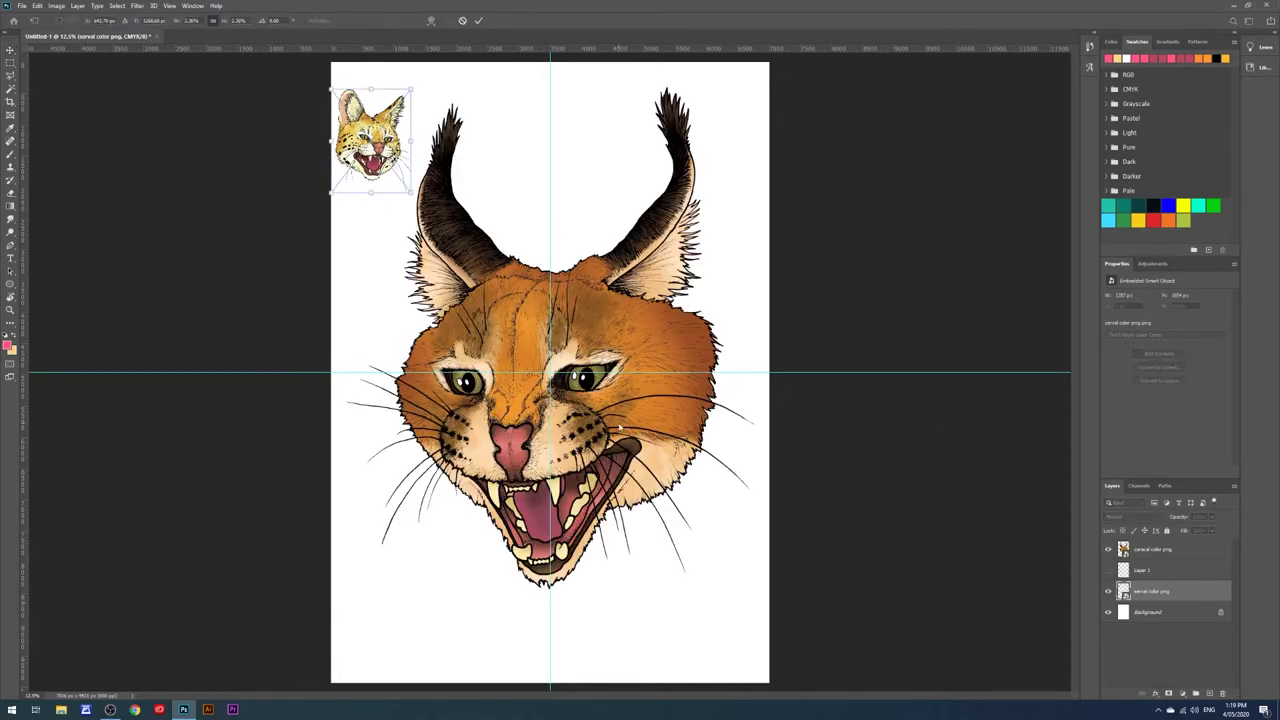
left_click_drag(355, 112, 355, 112)
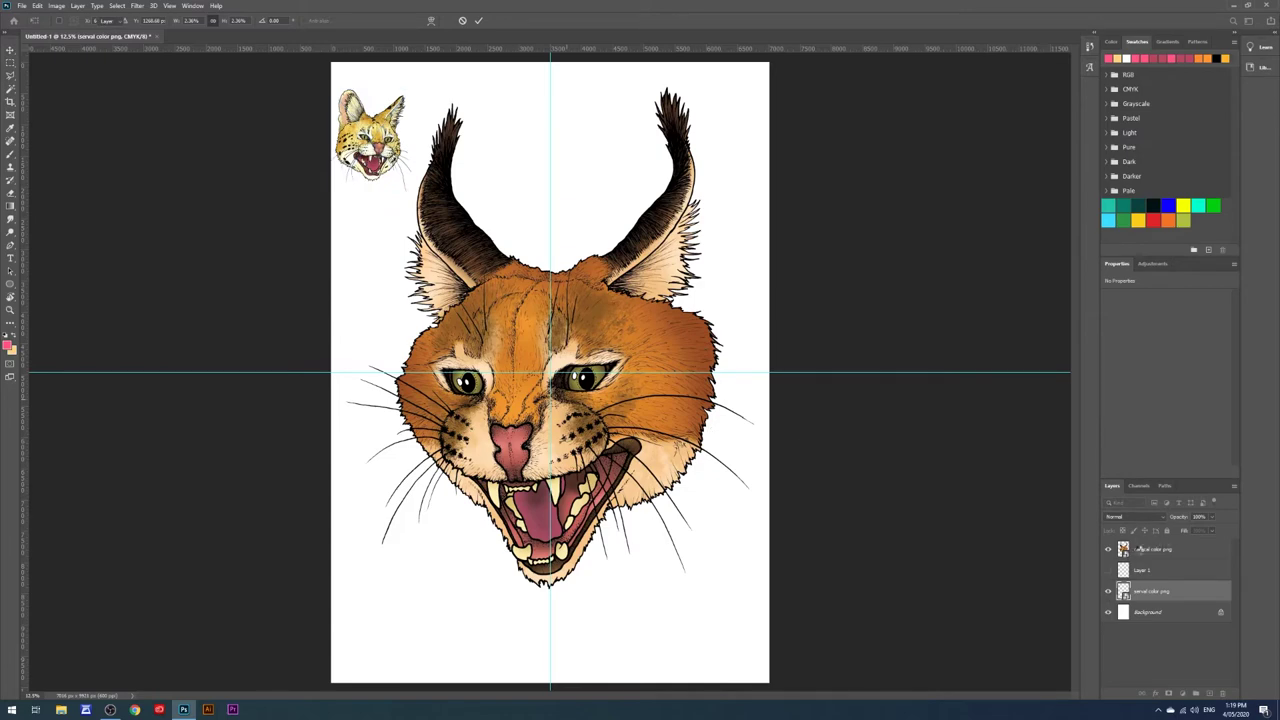
left_click(1145, 549)
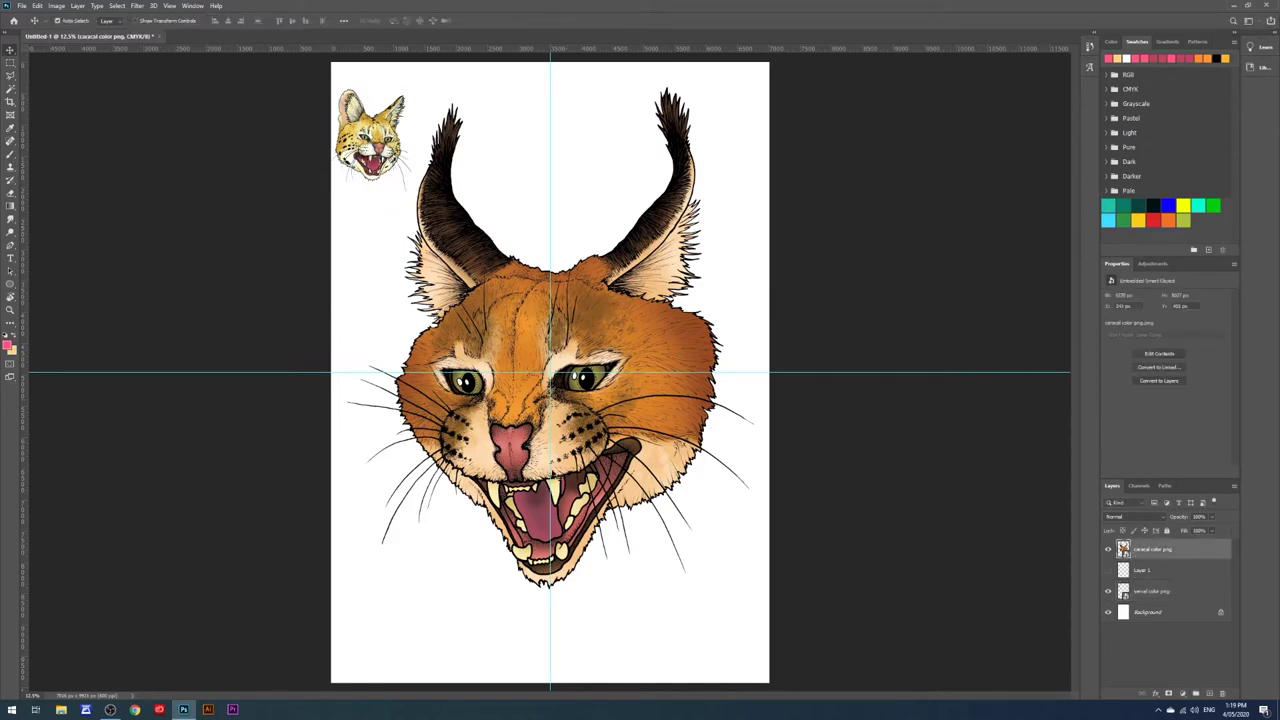
key("ctrl+t")
left_click_drag(331, 683, 686, 206)
left_click_drag(722, 165, 460, 152)
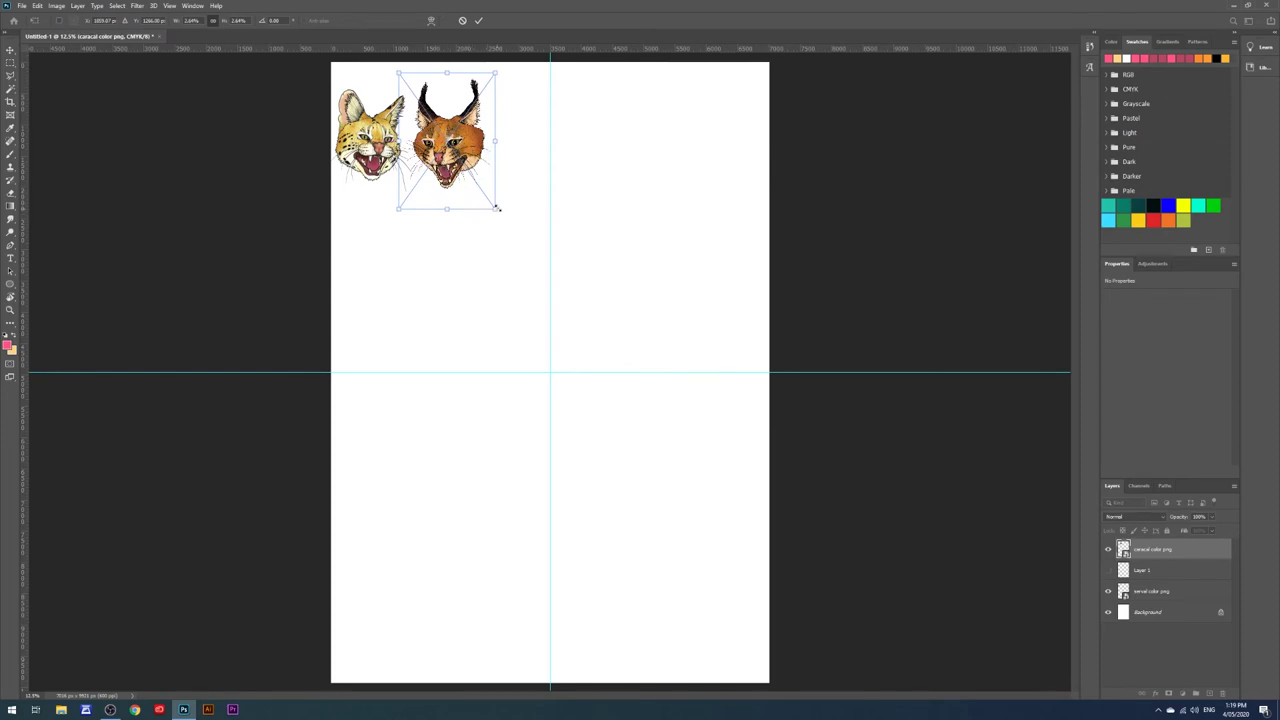
left_click_drag(493, 207, 491, 203)
left_click_drag(455, 138, 458, 141)
key("ctrl+z")
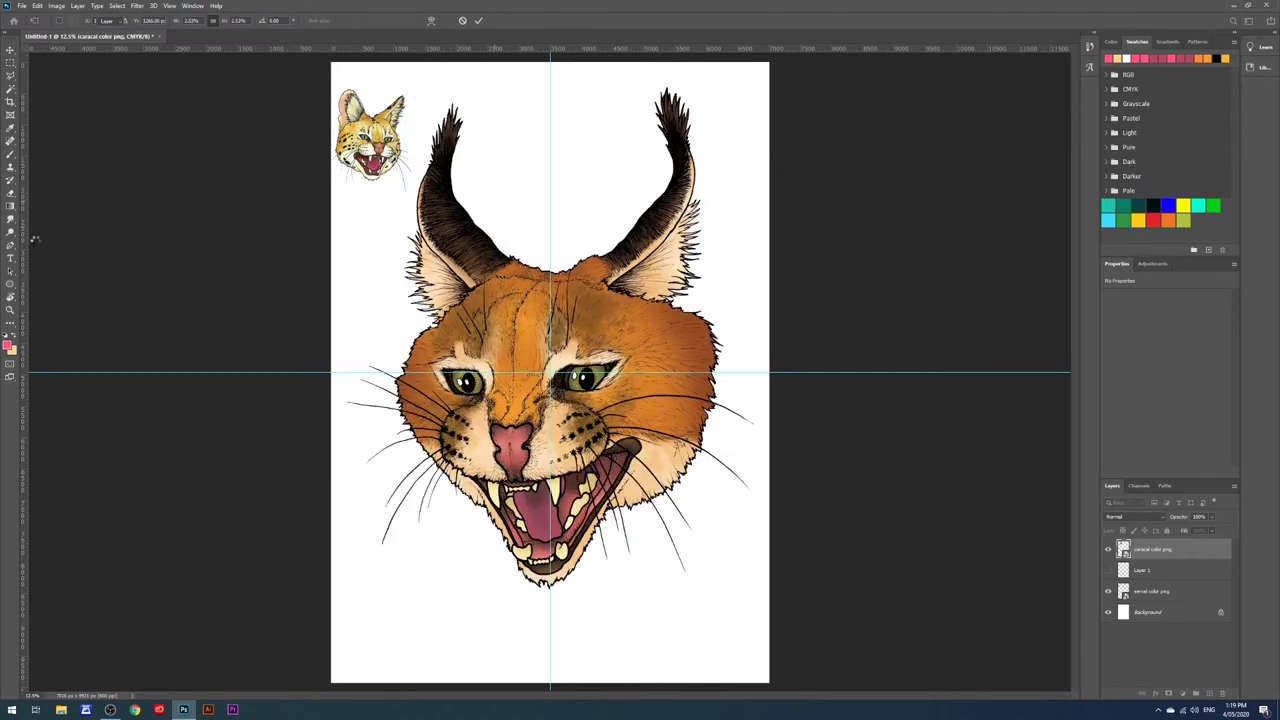
Step: Examine the two small heads side by side up close and return to the full-page view
left_click(9, 310)
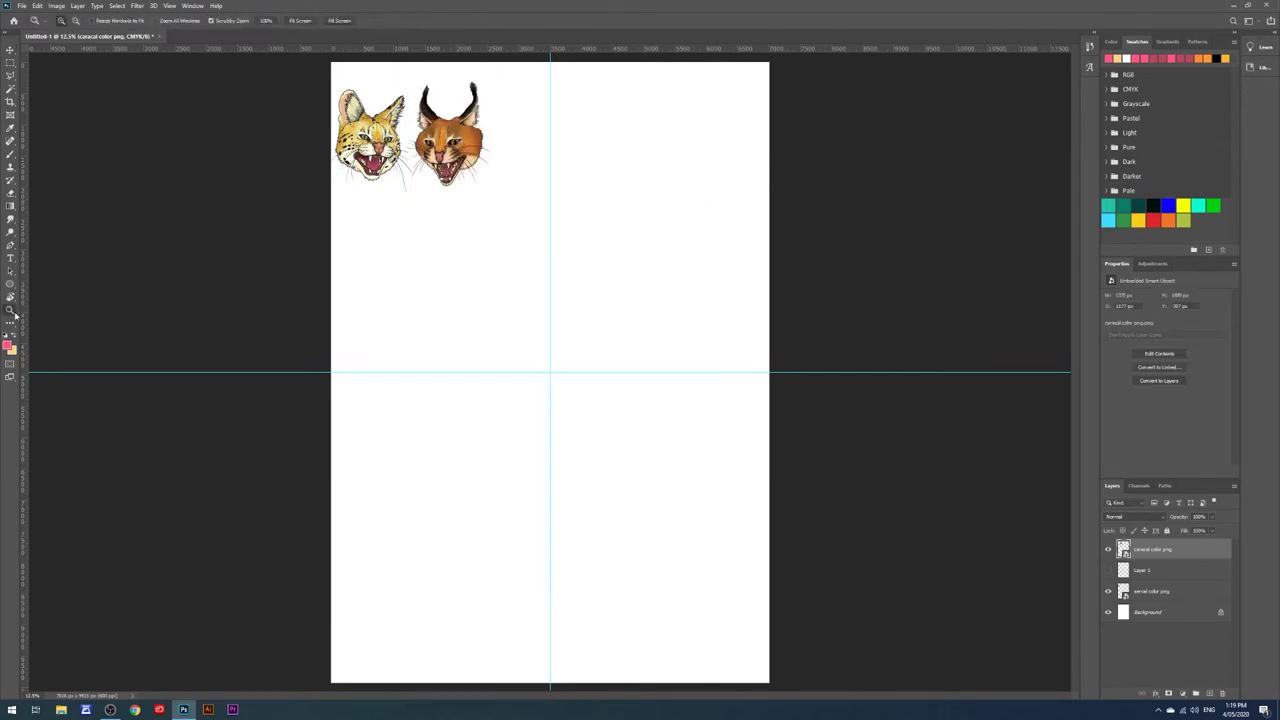
left_click_drag(351, 125, 615, 218)
scroll(615, 218, "up", 3)
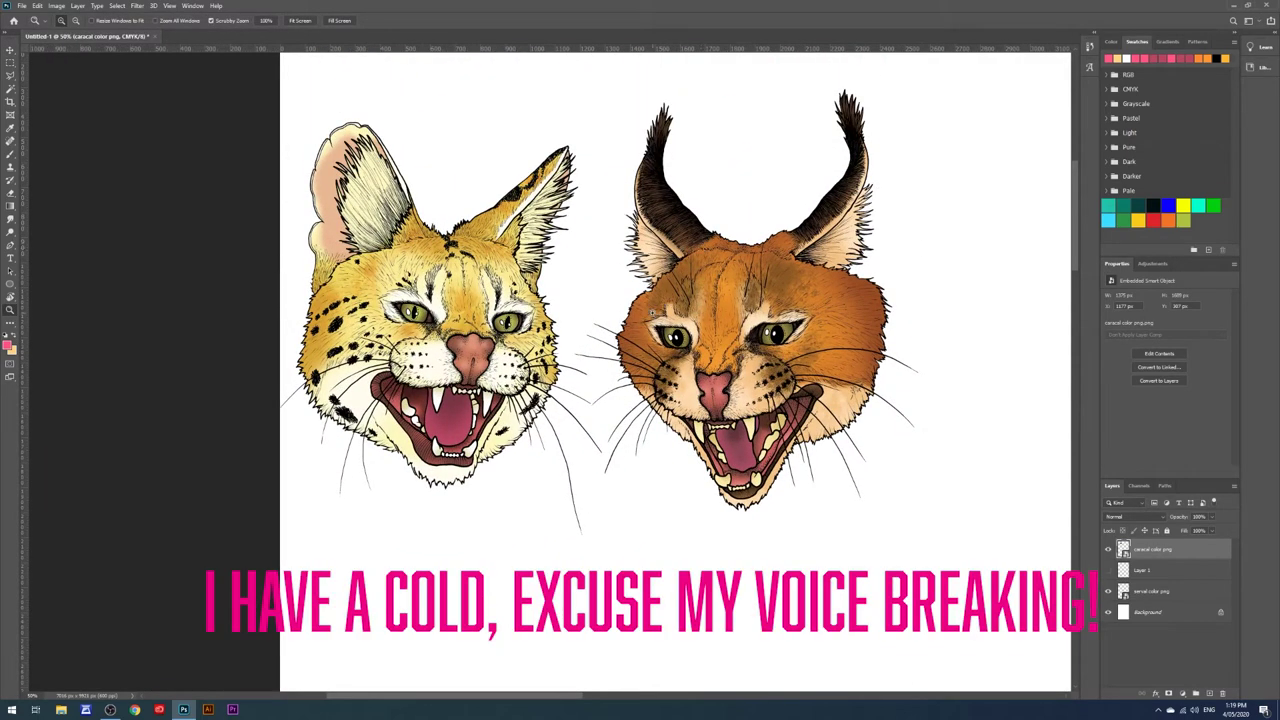
right_click(646, 286)
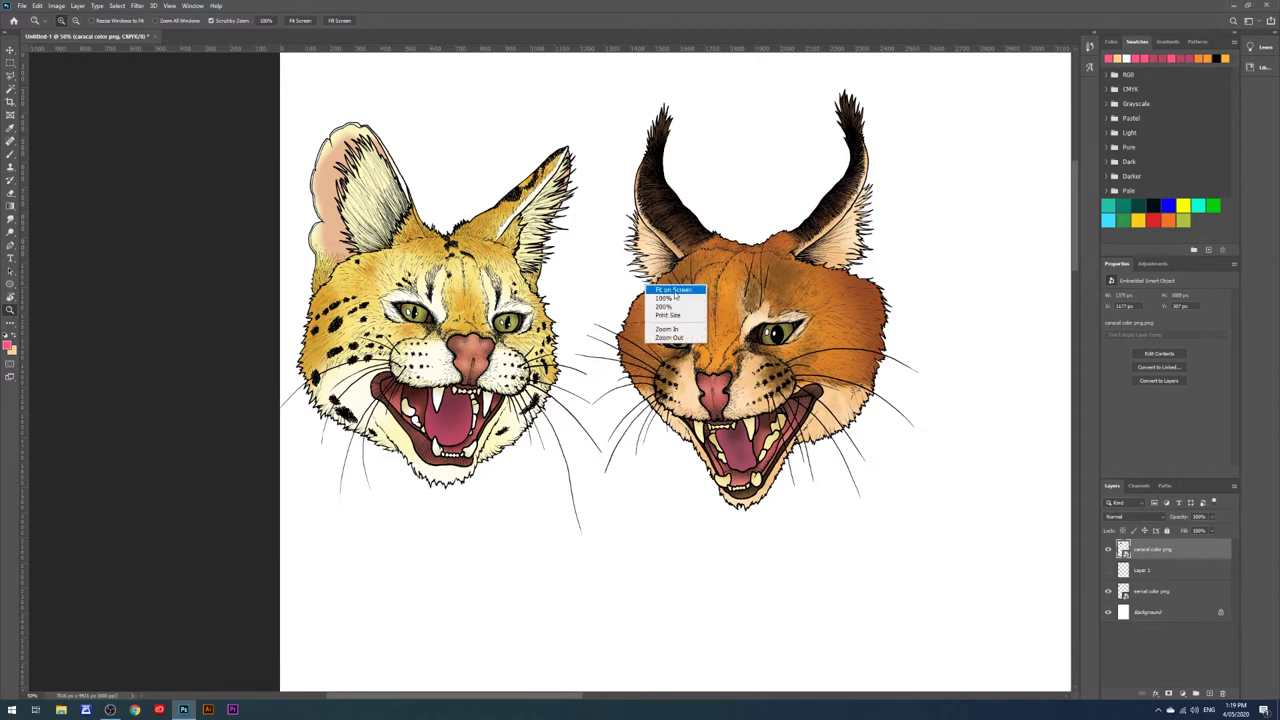
left_click(675, 292)
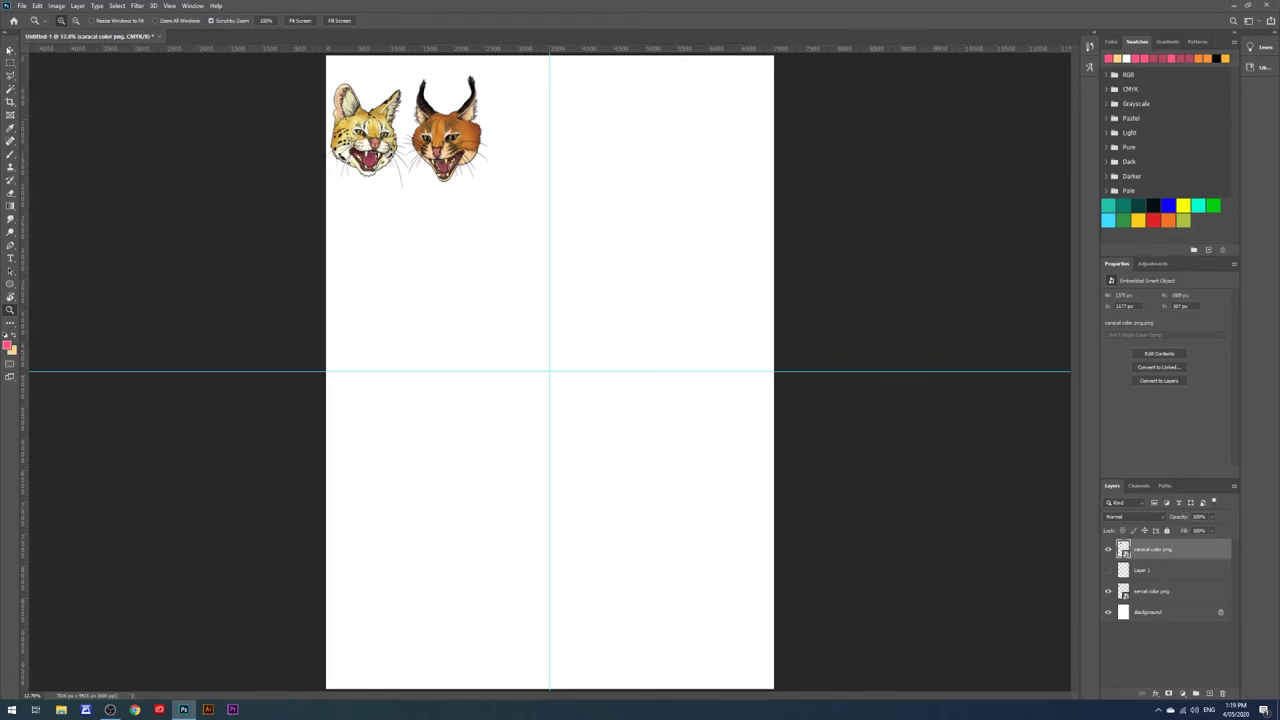
Step: Reorder the caracal color png layer so it sits below the handwritten numbers layer and directly above the serval layer
left_click(10, 50)
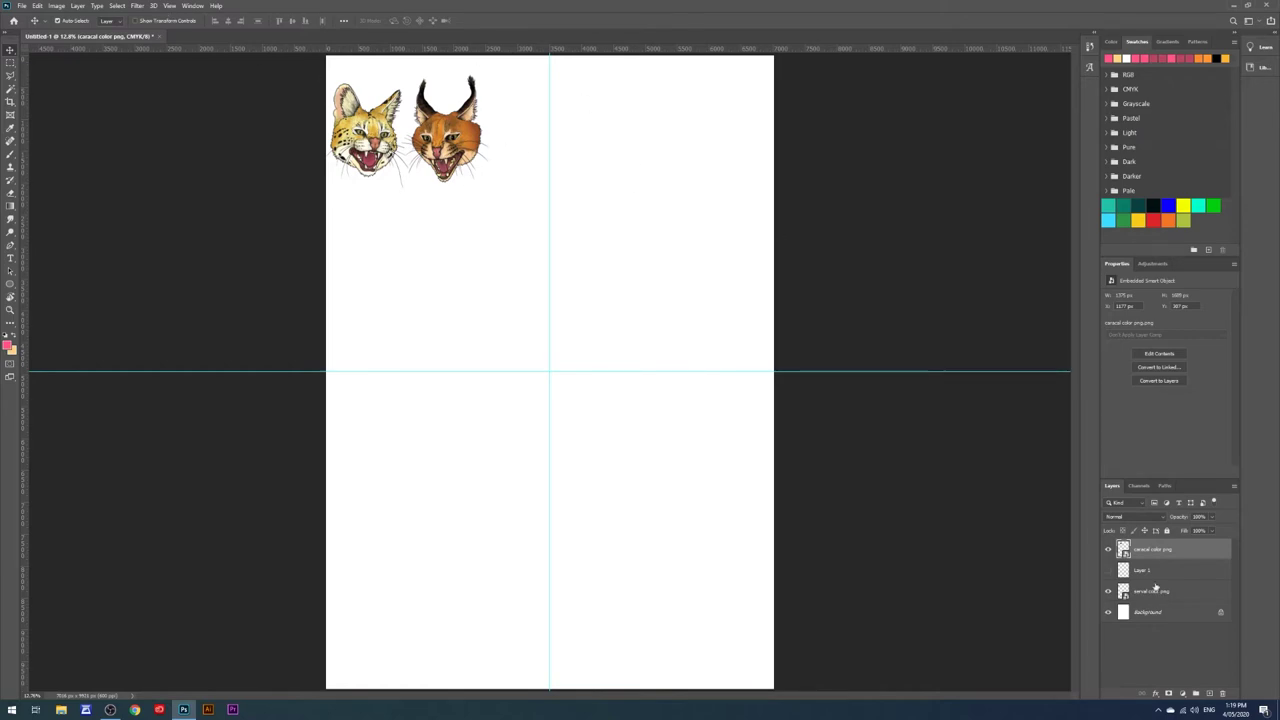
left_click_drag(1163, 553, 1160, 580)
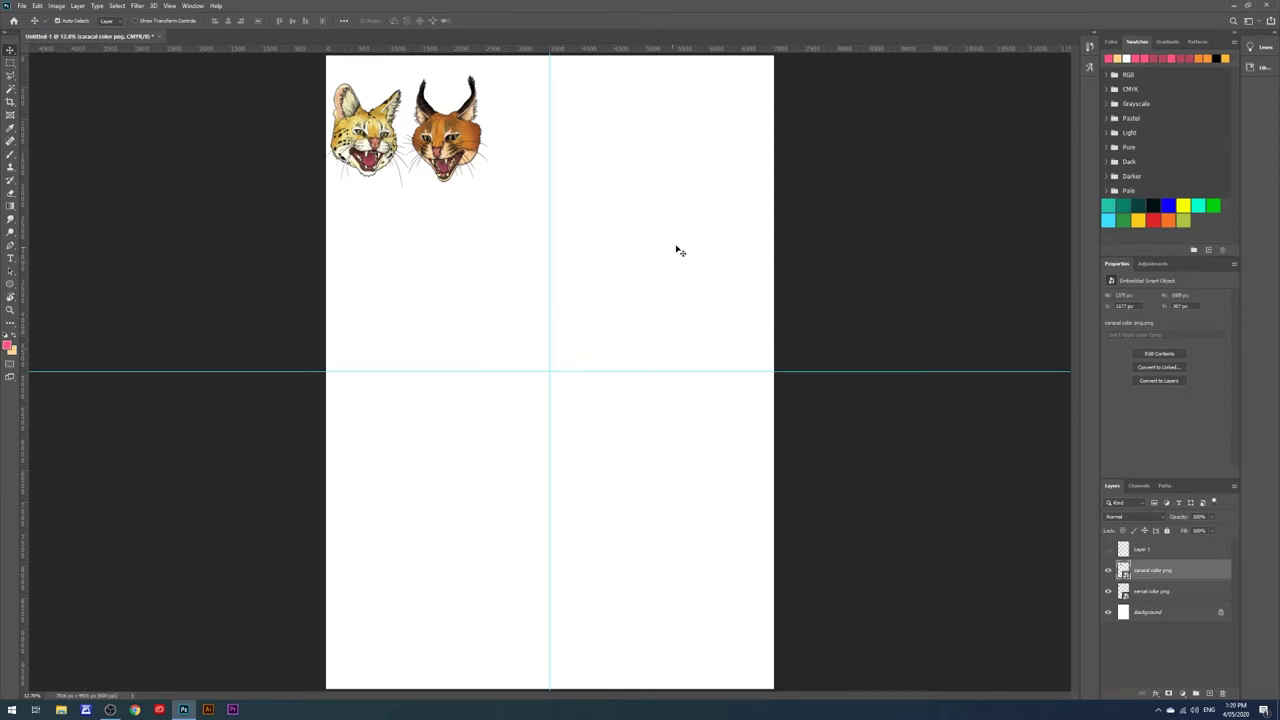
Step: Move the caracal head below the serval head in the first quadrant
key("ctrl+t")
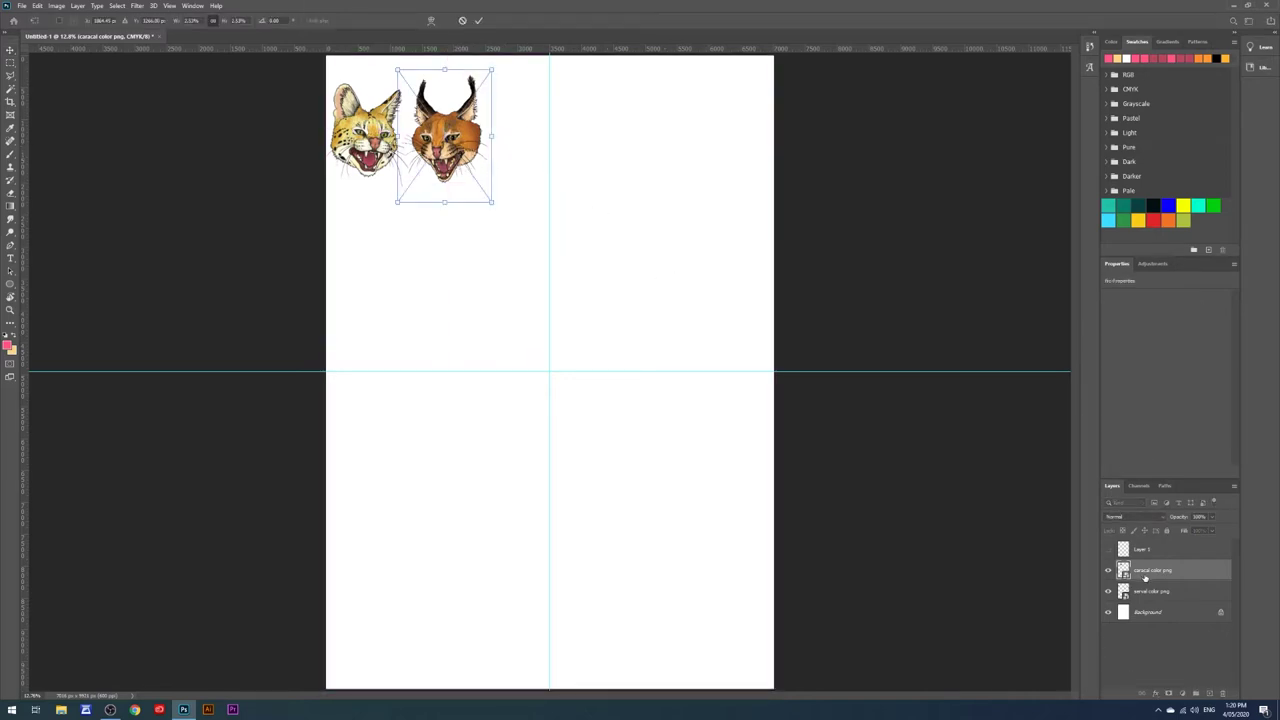
left_click_drag(466, 119, 401, 279)
key("ctrl+z")
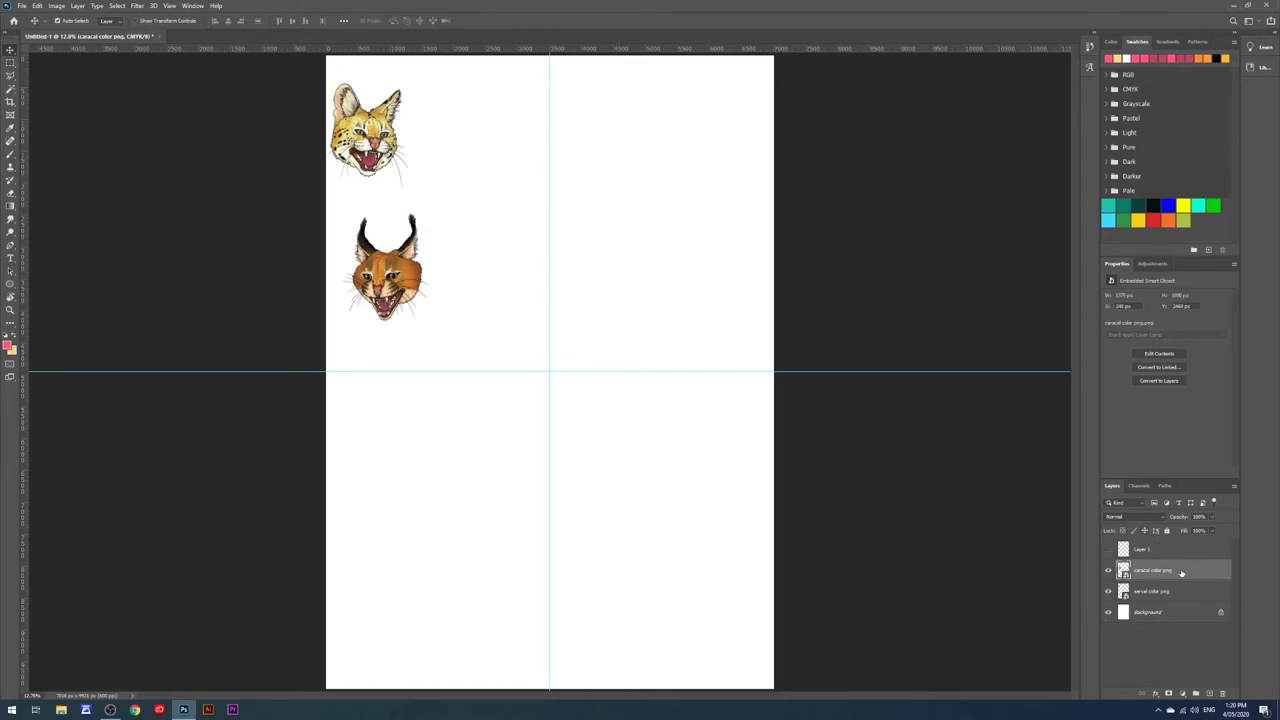
Step: Duplicate the caracal color png layer, move the copy across the vertical guide near the page top and rotate it about 30° clockwise
right_click(1179, 576)
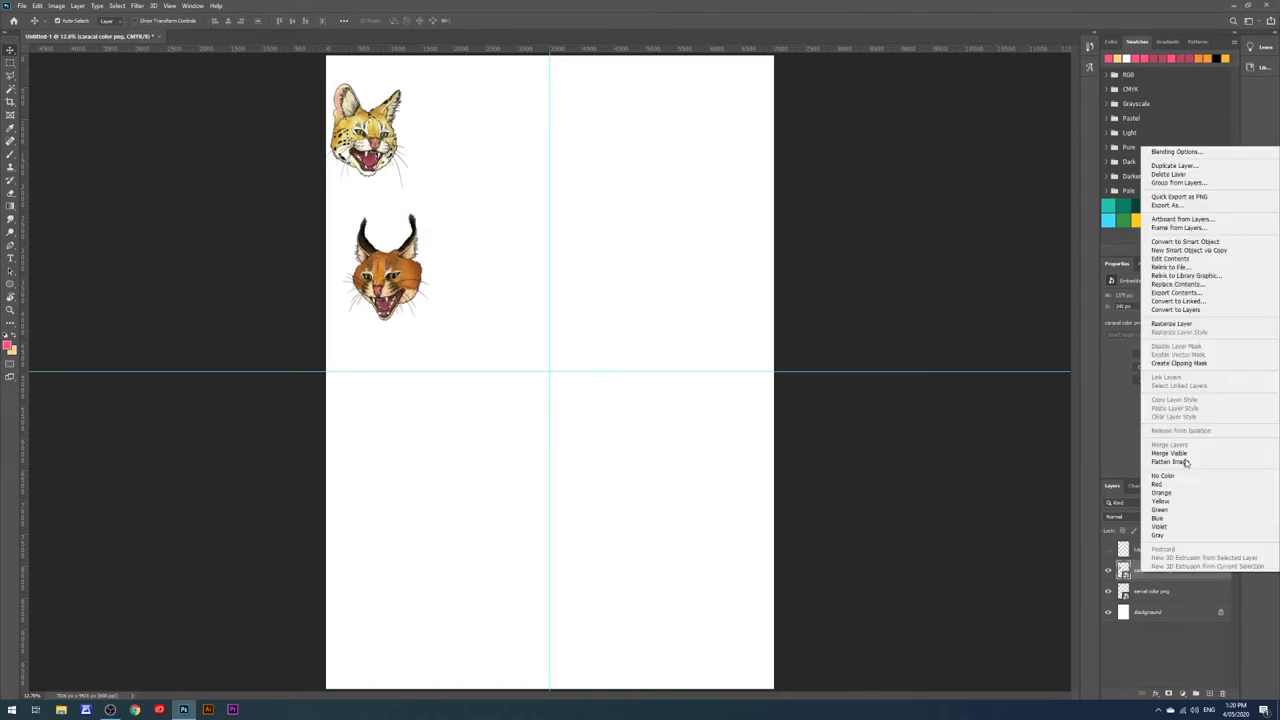
left_click(1191, 168)
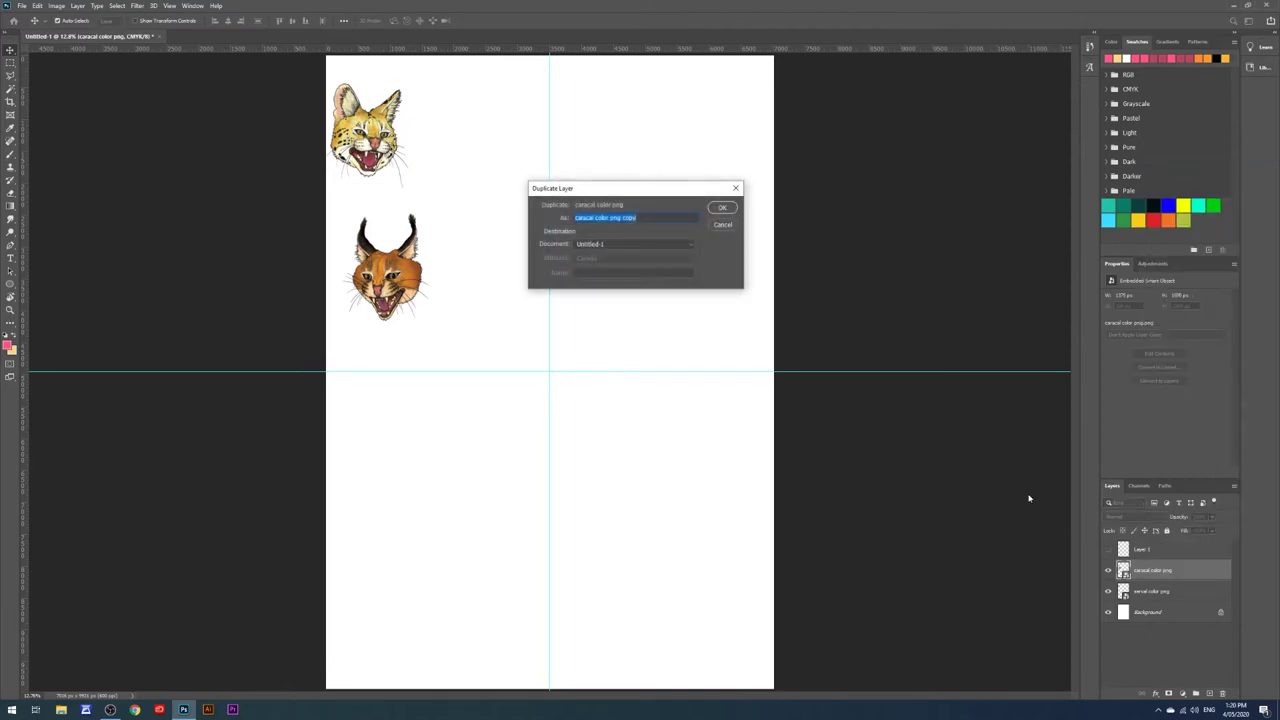
key("Return")
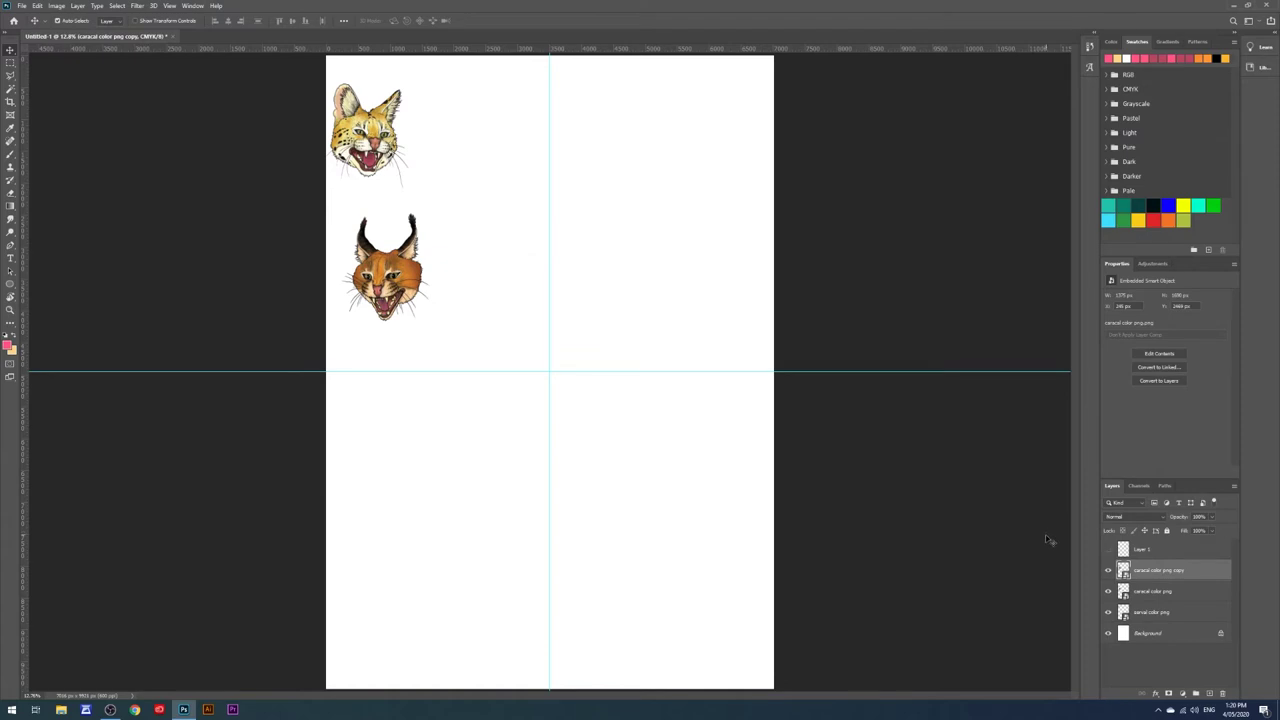
key("ctrl+t")
left_click_drag(408, 290, 561, 145)
left_click_drag(572, 133, 617, 150)
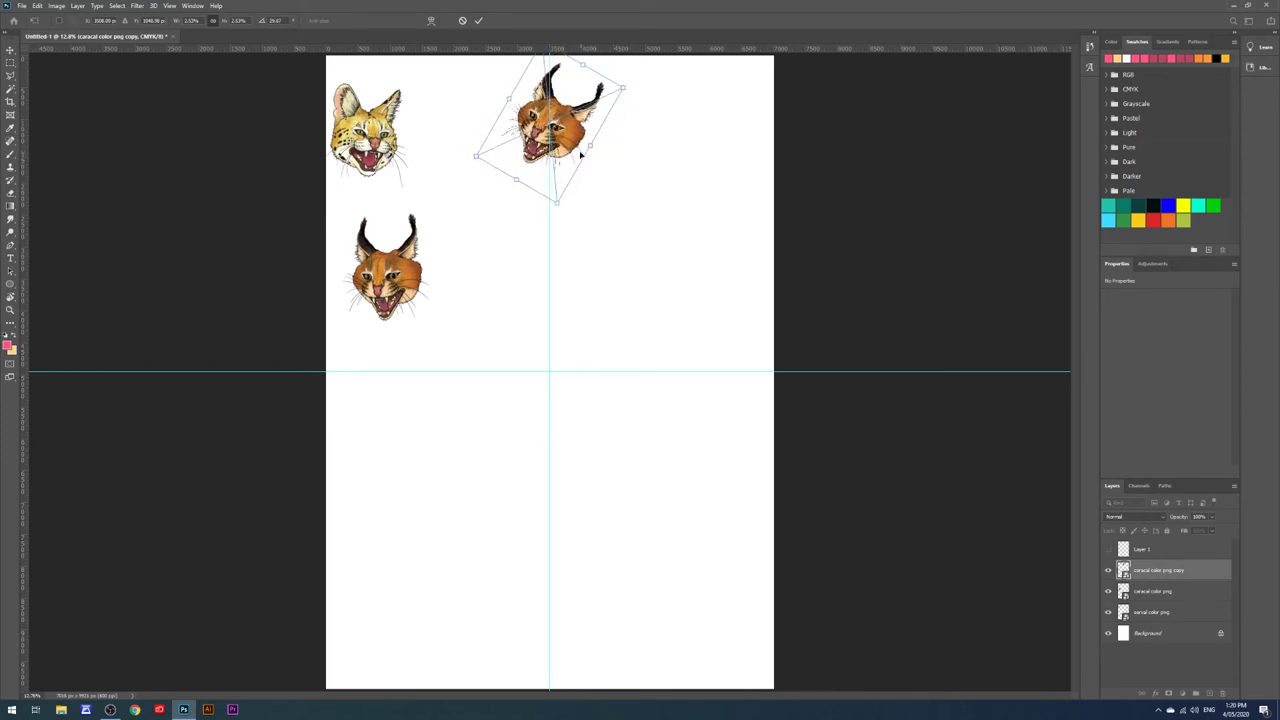
key("Return")
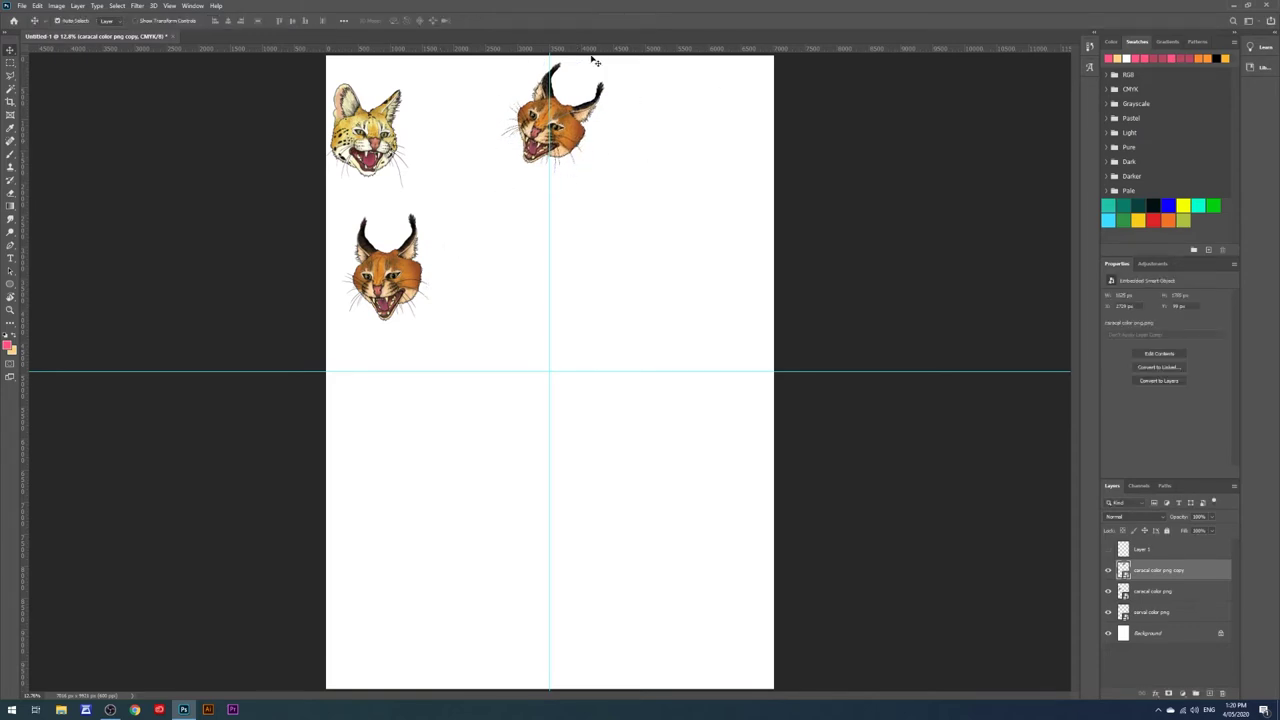
Step: Duplicate the serval color png layer, place the copy just below the tilted caracal across the vertical guide and rotate it about 27° counter-clockwise
left_click(1160, 596)
right_click(1157, 615)
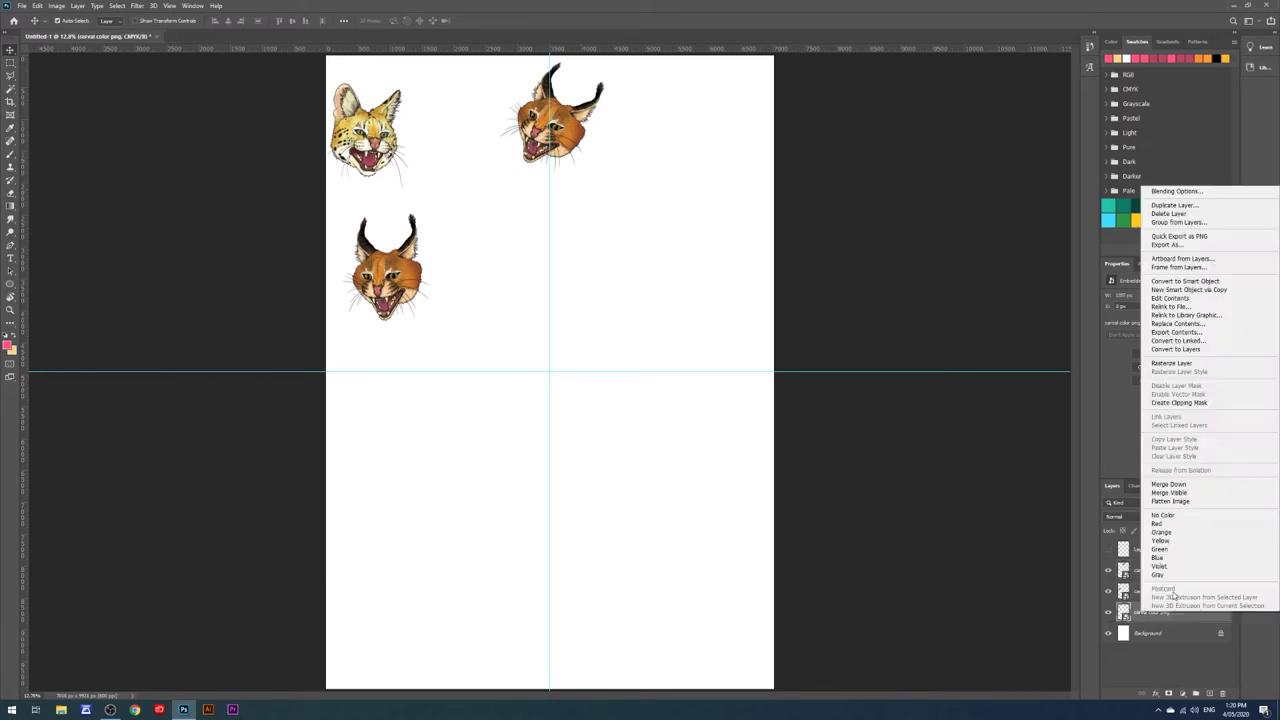
left_click(1185, 205)
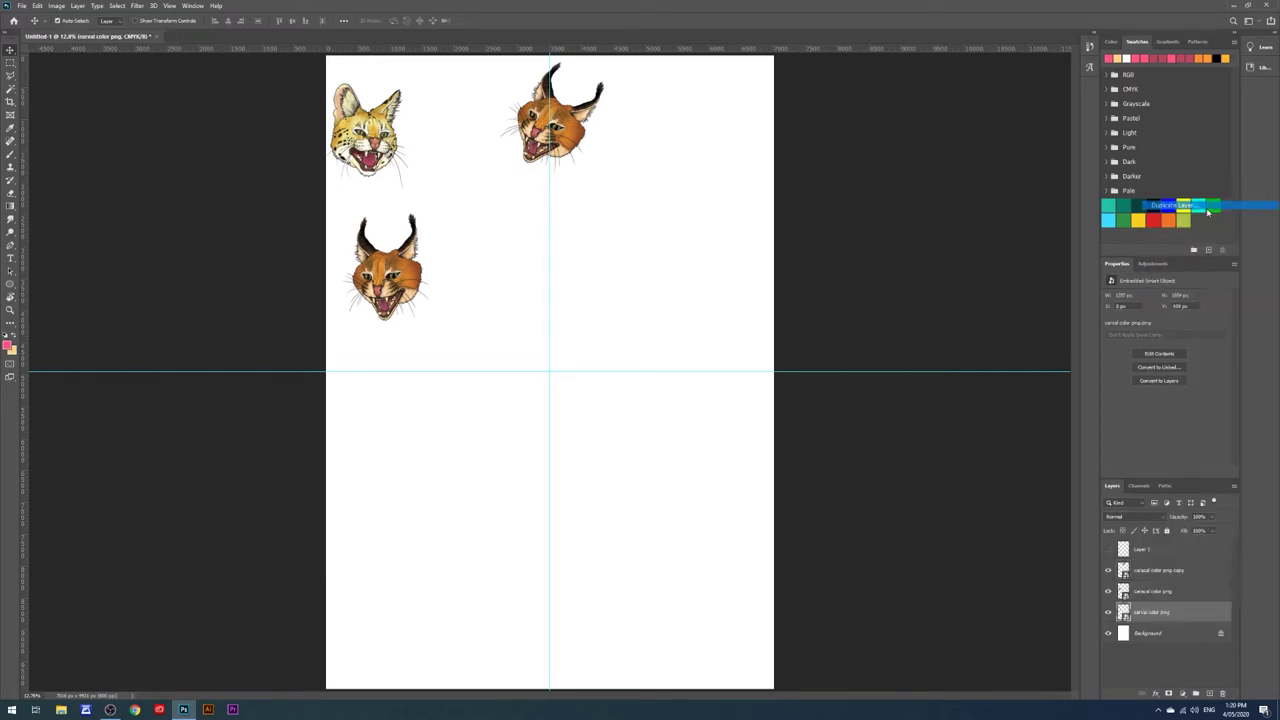
key("Return")
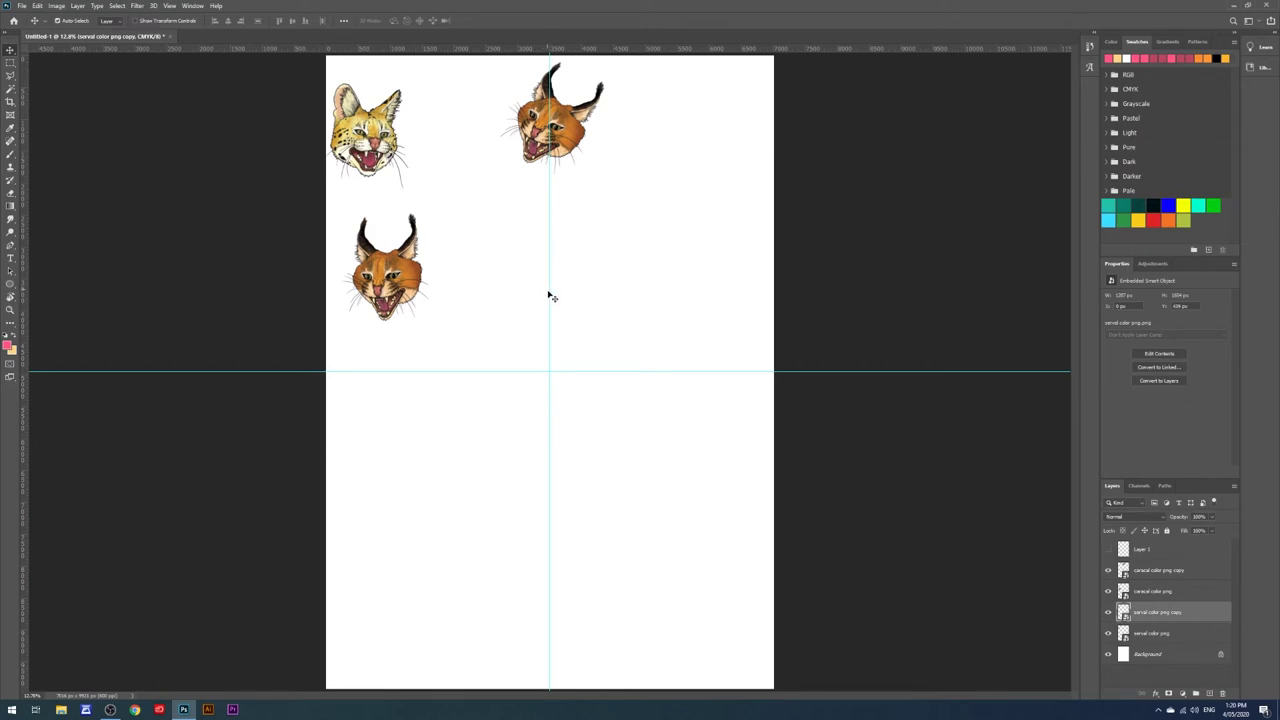
key("ctrl+t")
left_click_drag(396, 165, 600, 268)
left_click_drag(697, 194, 627, 196)
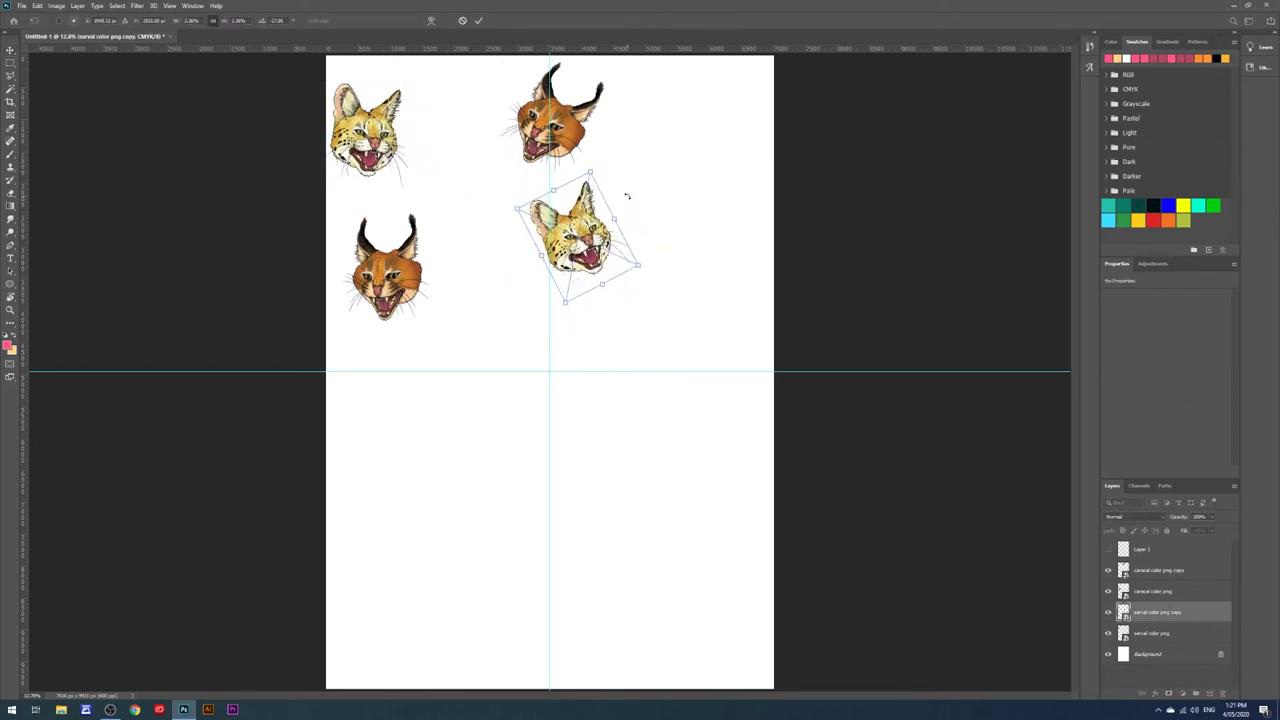
mouse_move(598, 242)
left_mouse_down()
mouse_move(580, 232)
mouse_move(604, 219)
left_mouse_up()
key("Return")
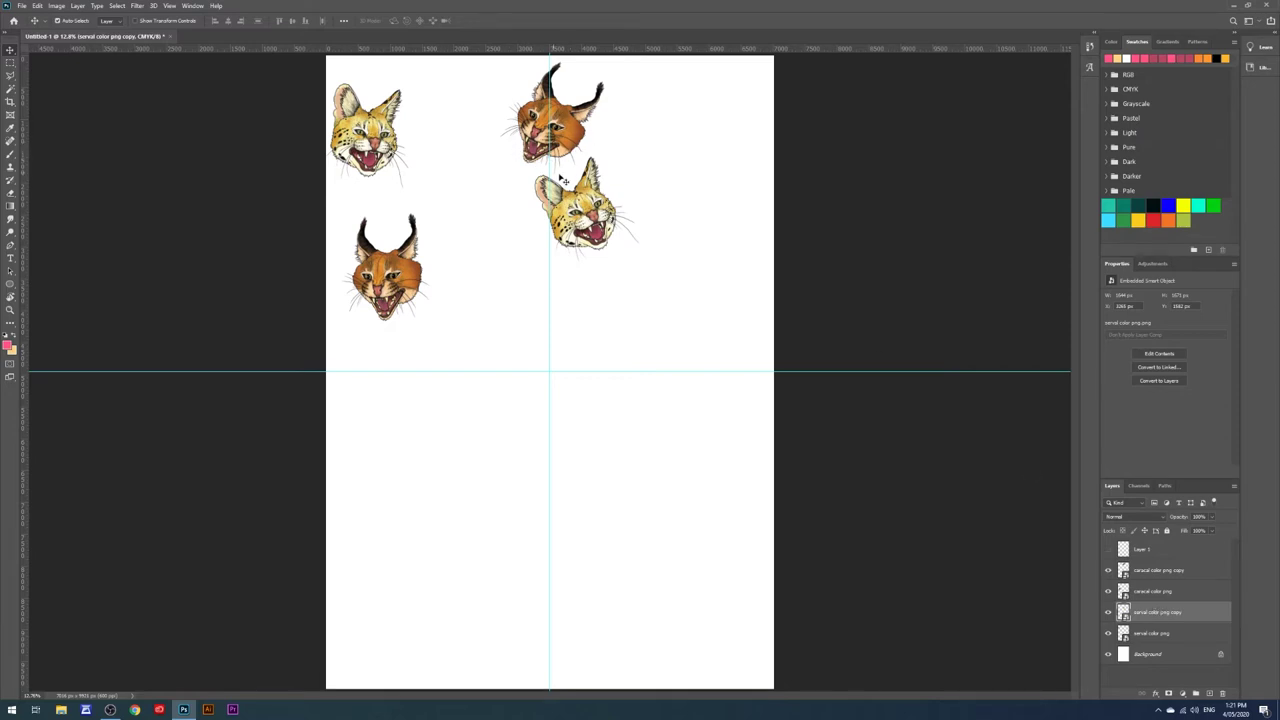
Step: Nudge the serval copy upward, closer to the tilted caracal above it
mouse_move(588, 219)
left_mouse_down()
mouse_move(596, 180)
mouse_move(600, 220)
mouse_move(599, 197)
left_mouse_up()
left_click_drag(550, 460, 561, 525)
key("ctrl+z")
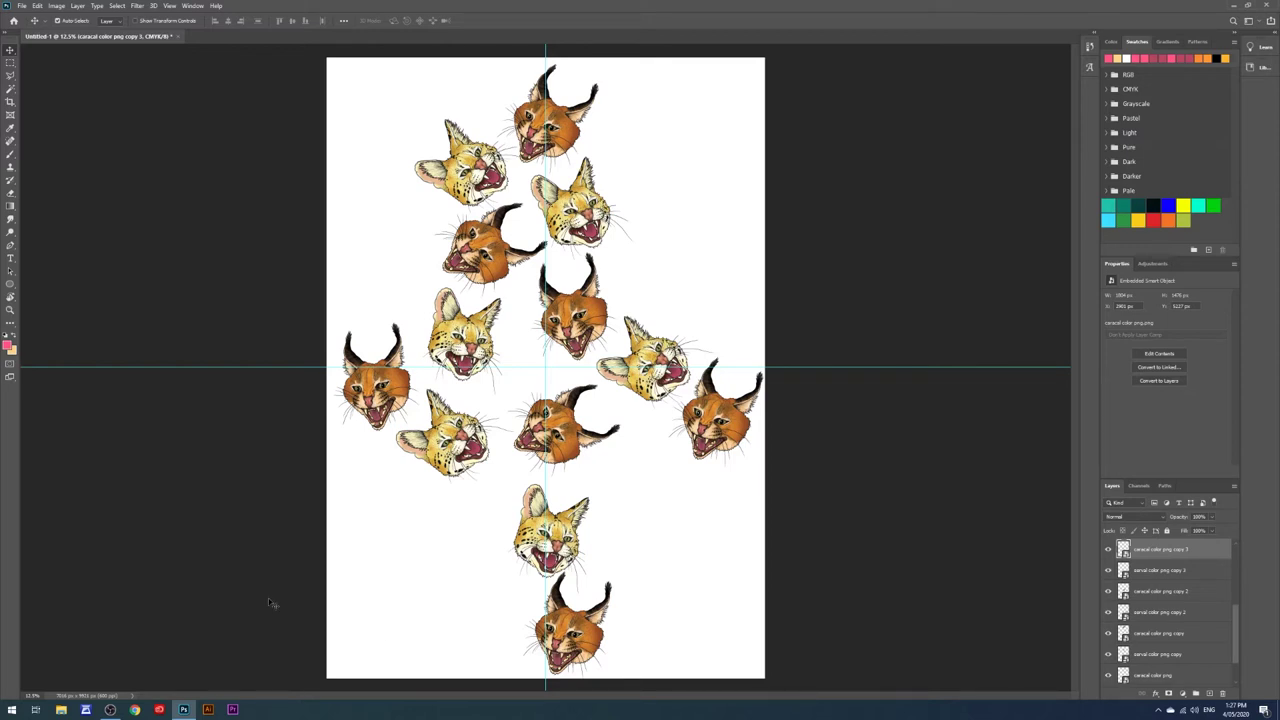
scroll(1143, 600, "down", 2)
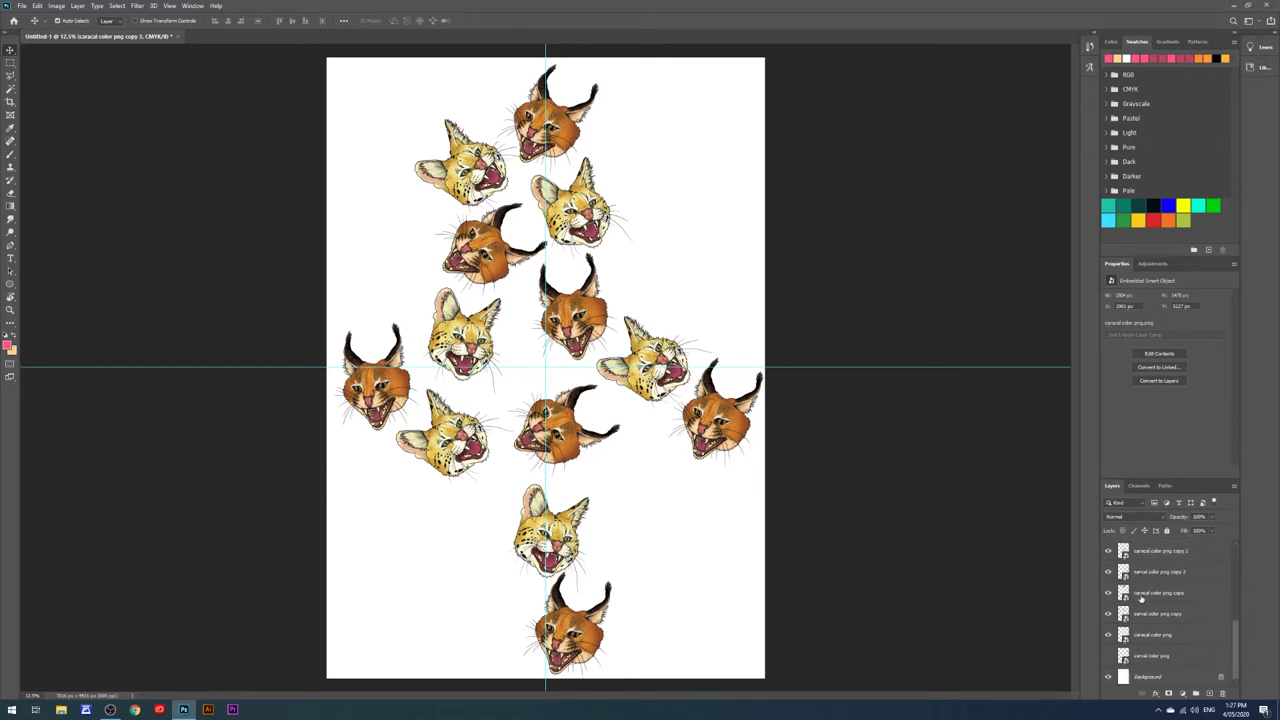
left_click(1148, 635, "shift")
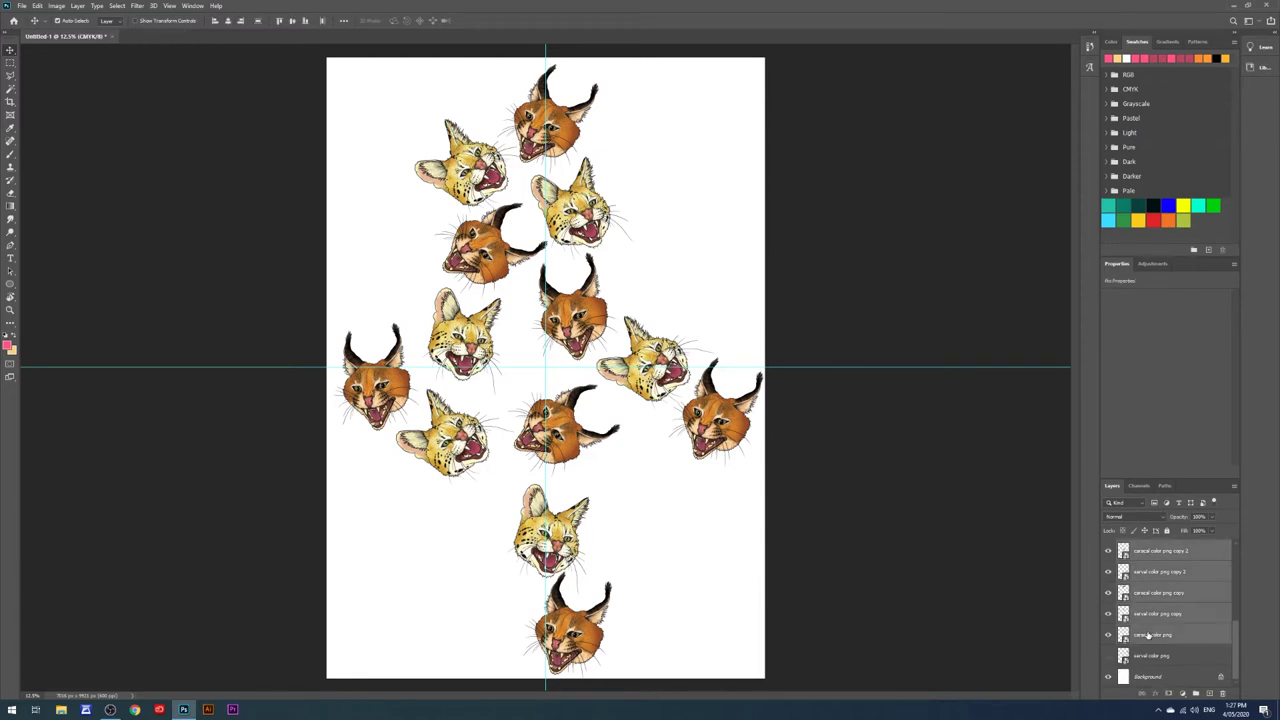
left_click(1196, 694)
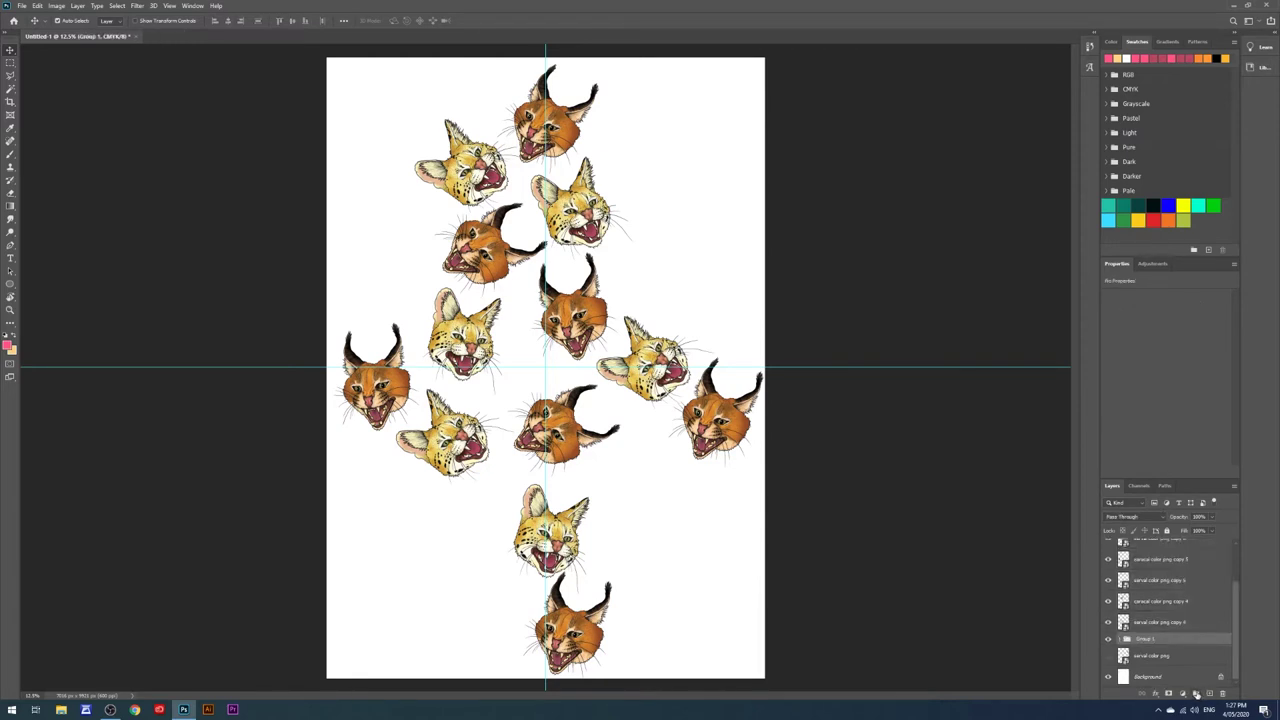
left_click(1119, 639)
key("ctrl+z")
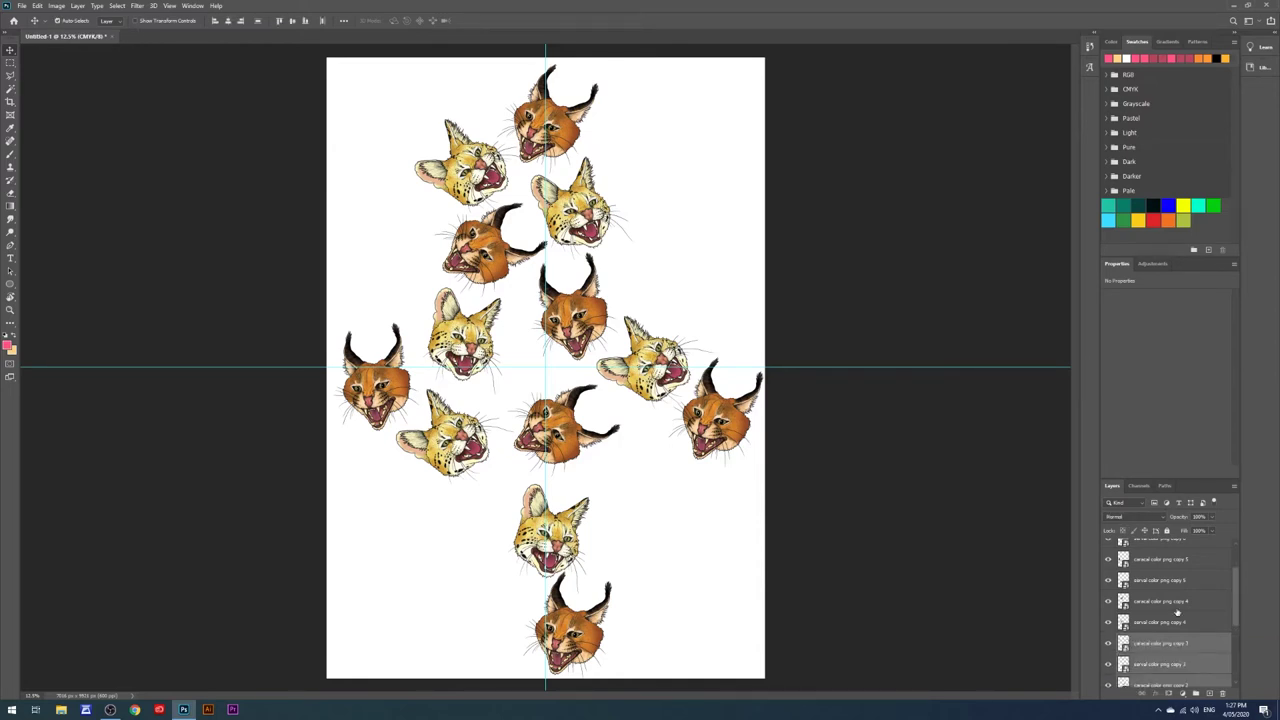
Step: Group all the caracal and serval head layers, from caracal color png copy 6 down to the original serval color png
scroll(1147, 571, "up", 3)
left_click(1147, 571)
scroll(1147, 600, "down", 5)
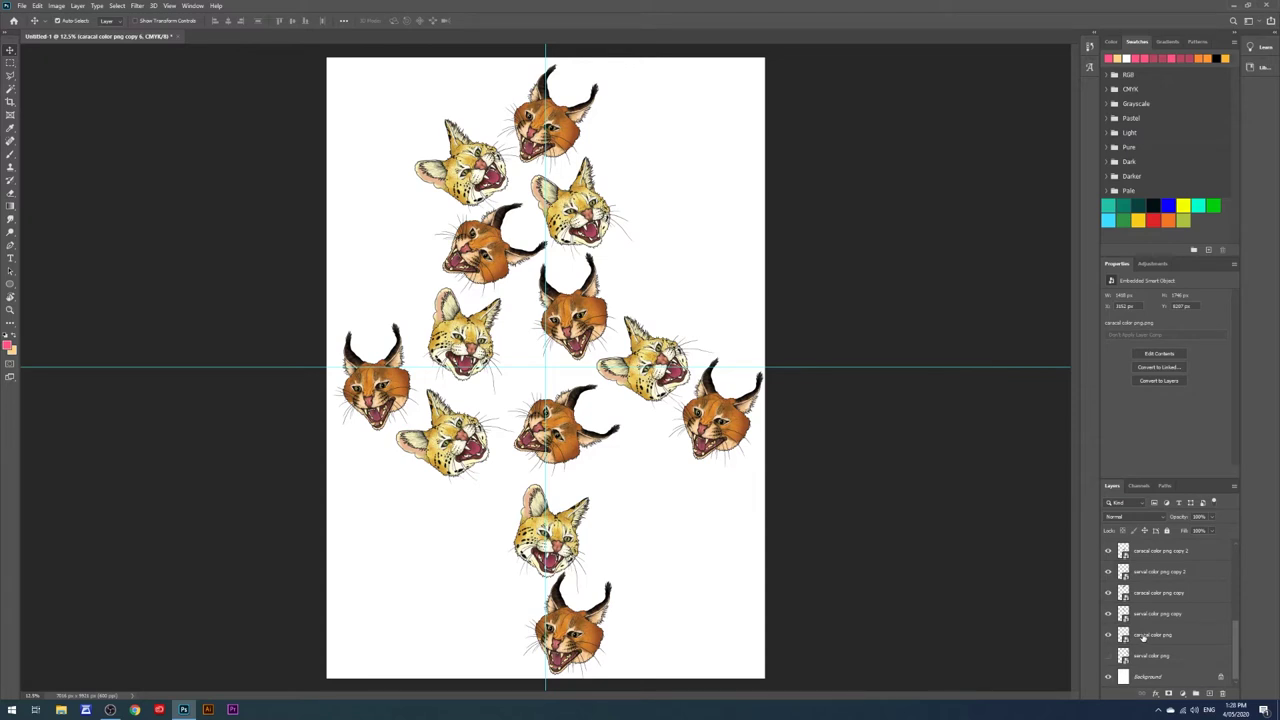
left_click(1135, 658, "shift")
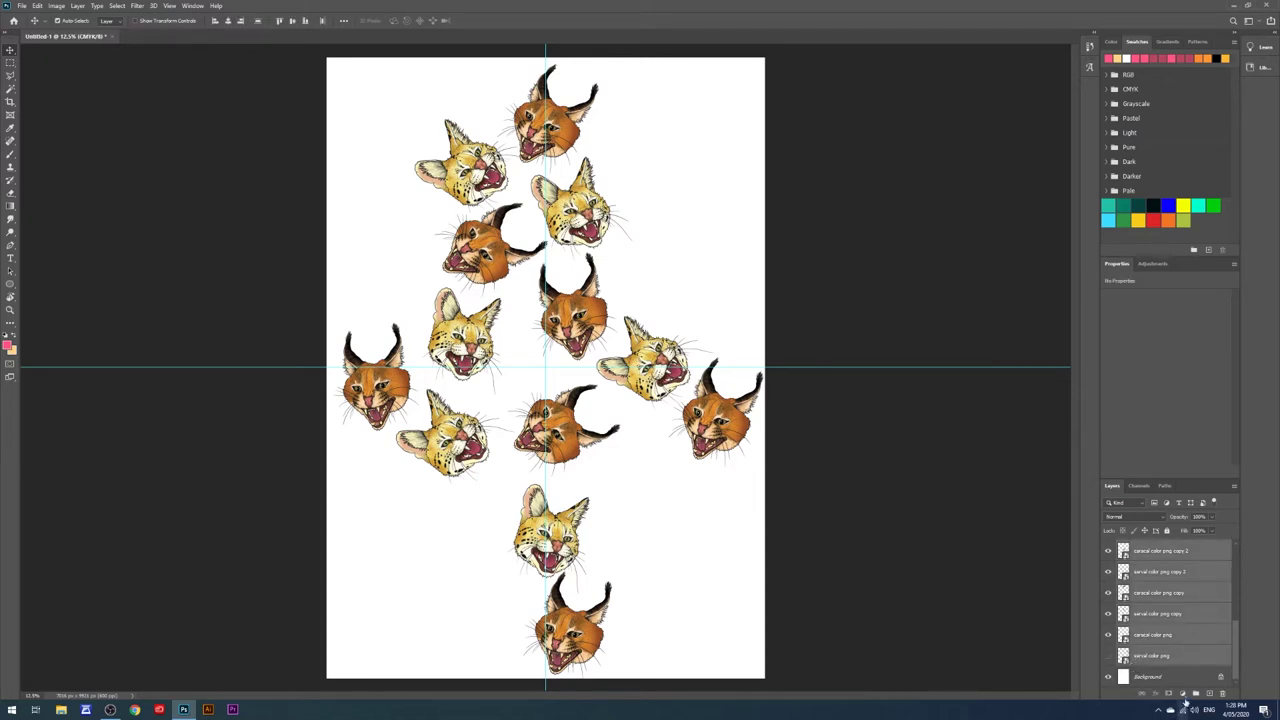
left_click(1195, 694)
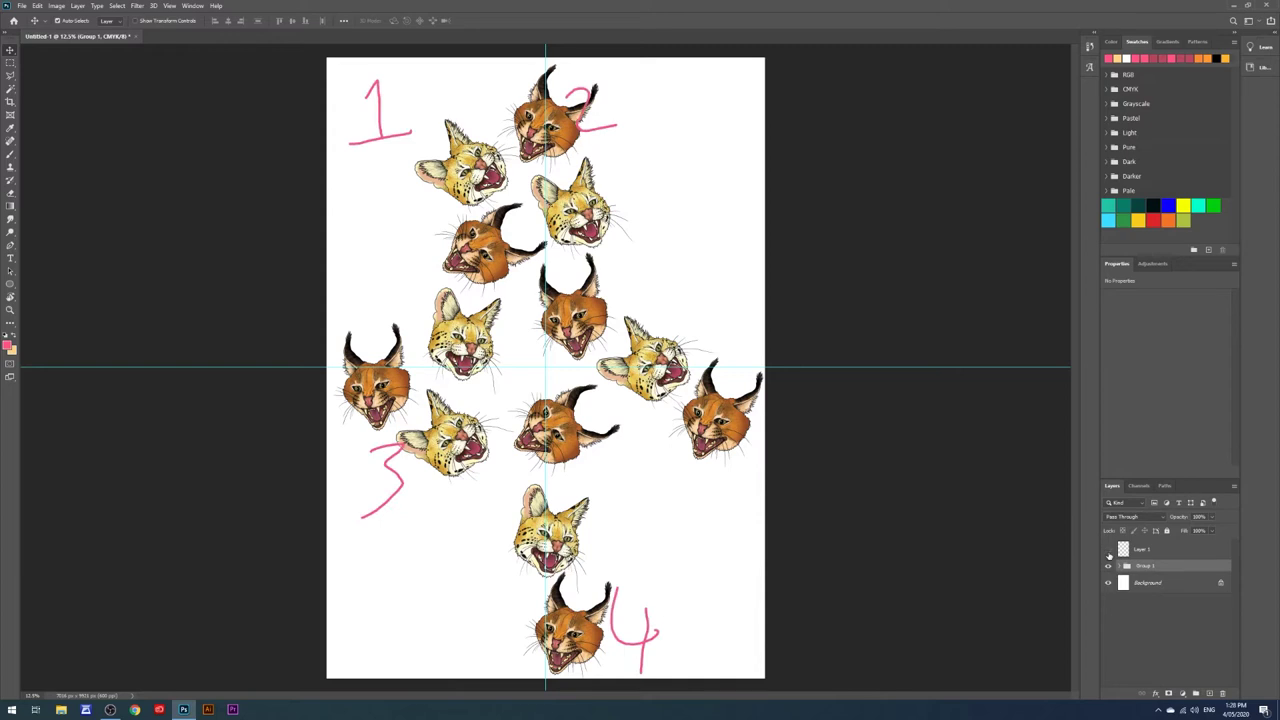
Step: Show the handwritten quadrant numbers layer over the arranged heads
left_click(1108, 555)
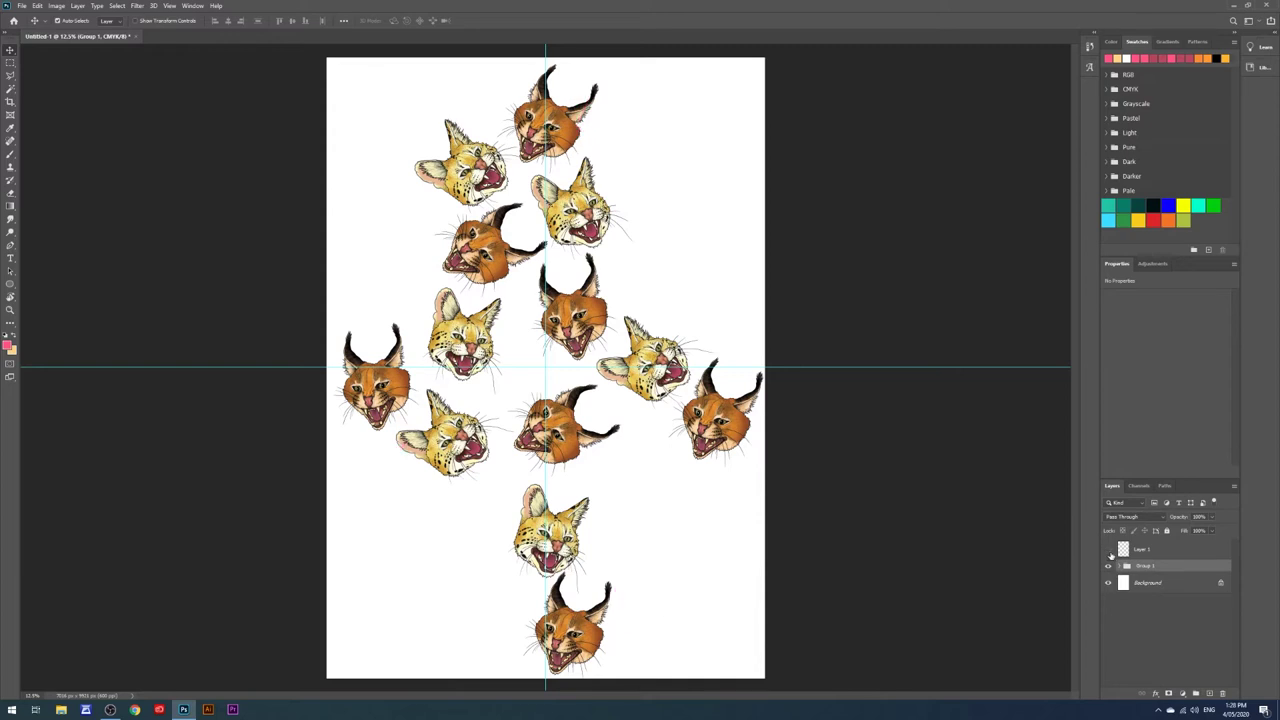
left_click(1108, 550)
left_click(1108, 550)
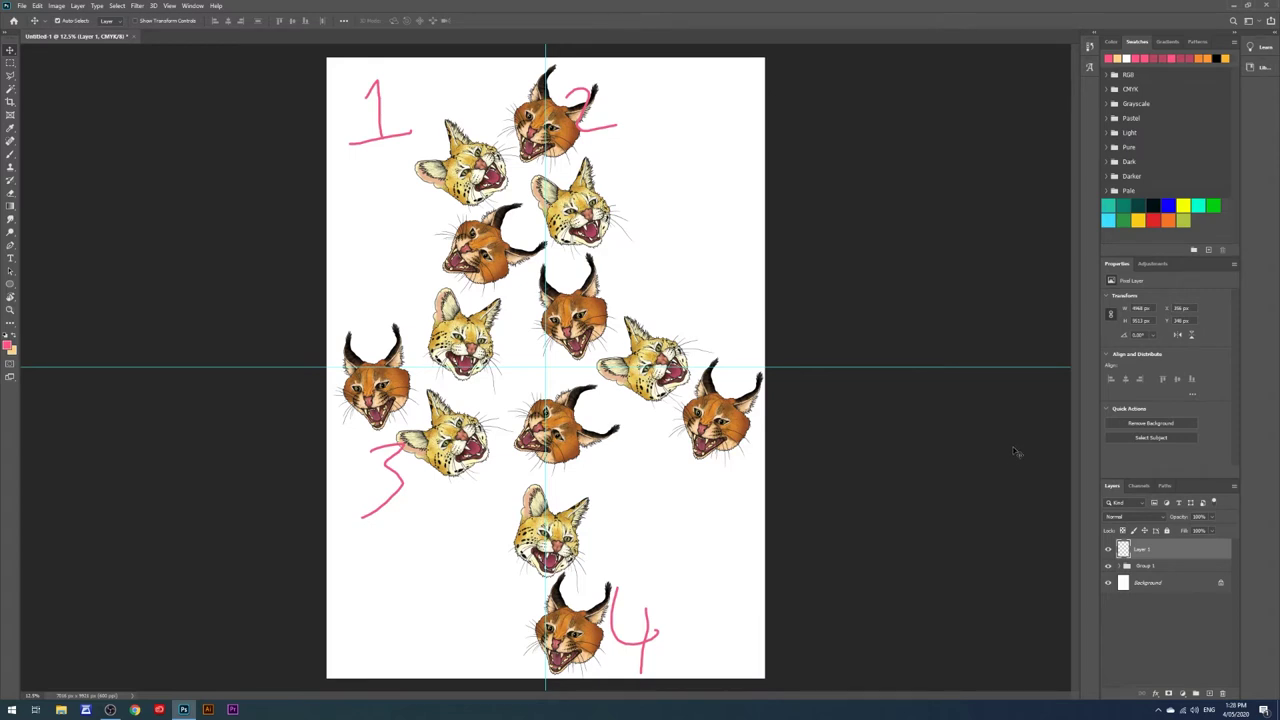
Step: Inspect the layers inside Group 1 and merge the group into a single layer
left_click(1118, 566)
left_click(1117, 568)
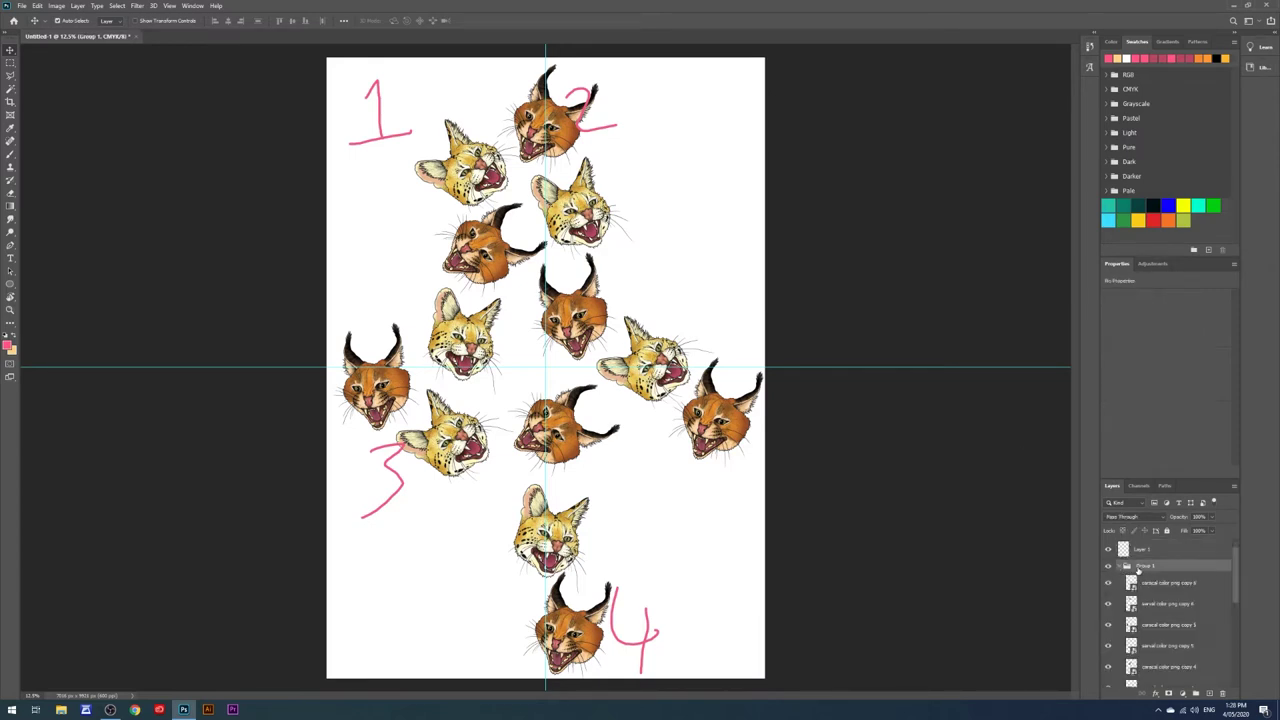
left_click(1118, 567)
right_click(1139, 566)
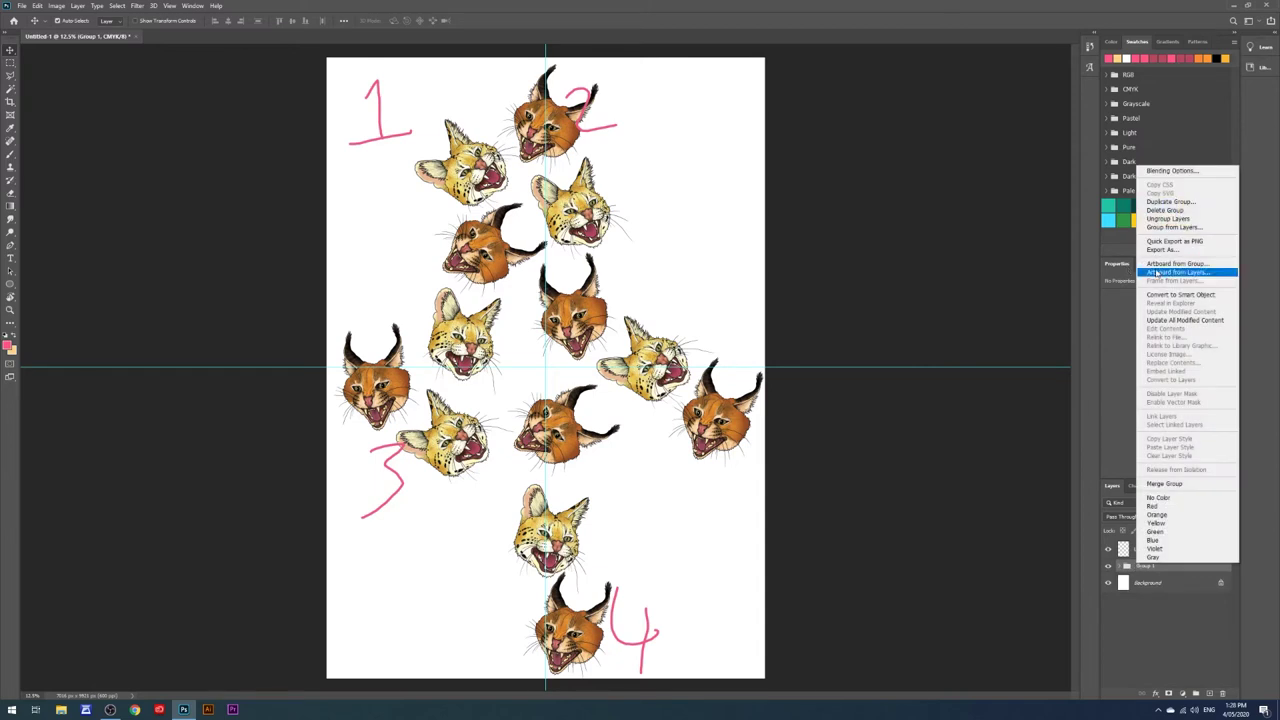
left_click(1176, 486)
Step: Toggle the merged layer's visibility to check it holds all the heads, and undo the group merge
left_click(1108, 570)
left_click(1108, 570)
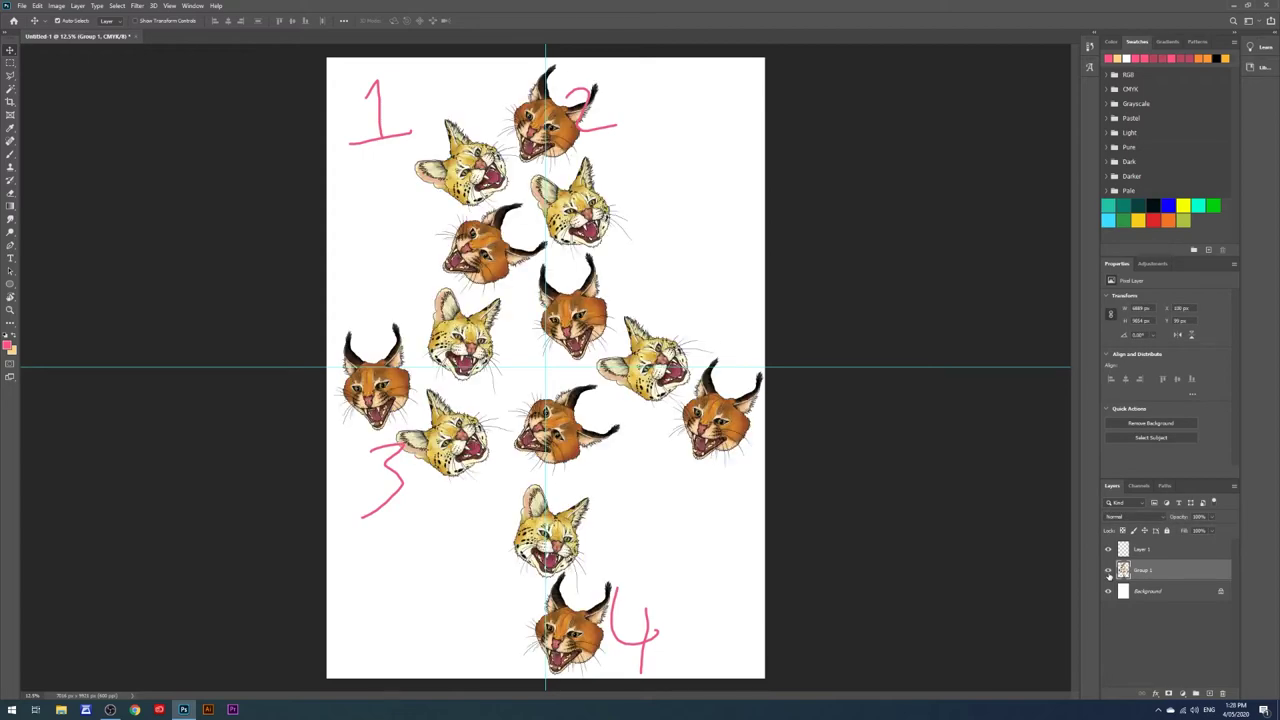
left_click(1108, 570)
left_click(1108, 570)
left_click(1108, 571)
left_click(1108, 571)
left_click(1108, 571)
left_click(1108, 571)
left_click(33, 8)
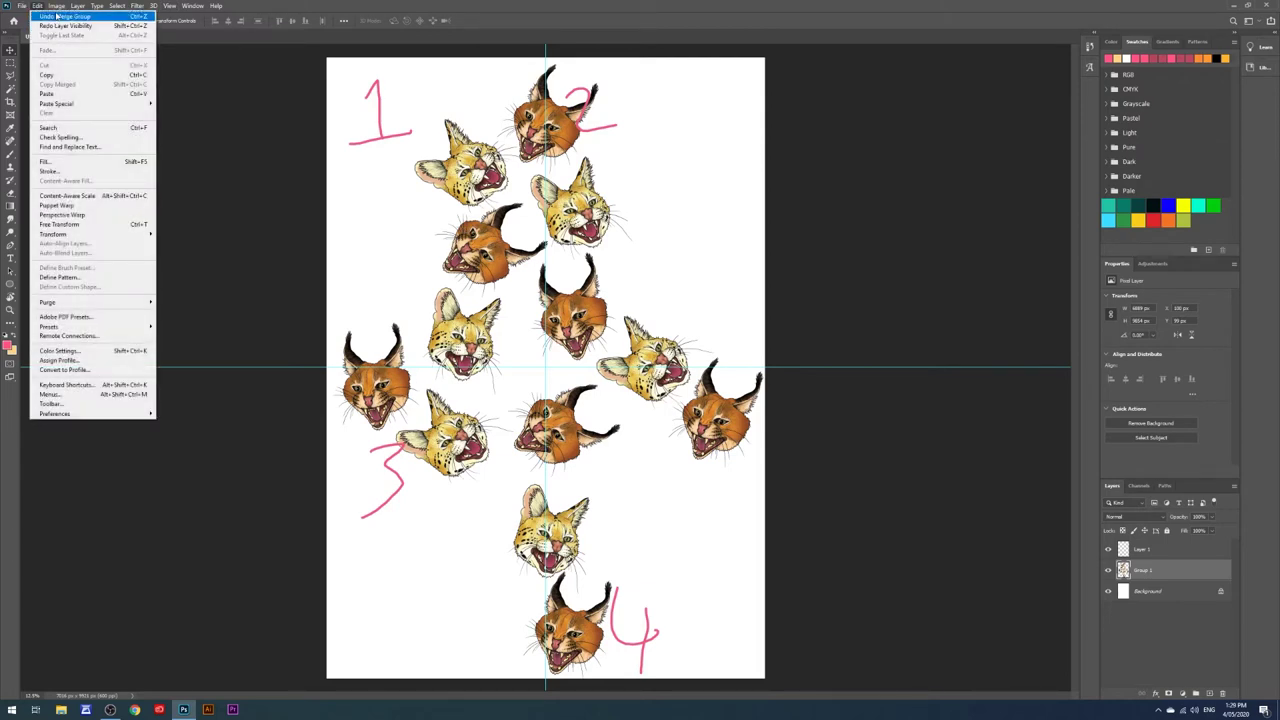
left_click(57, 16)
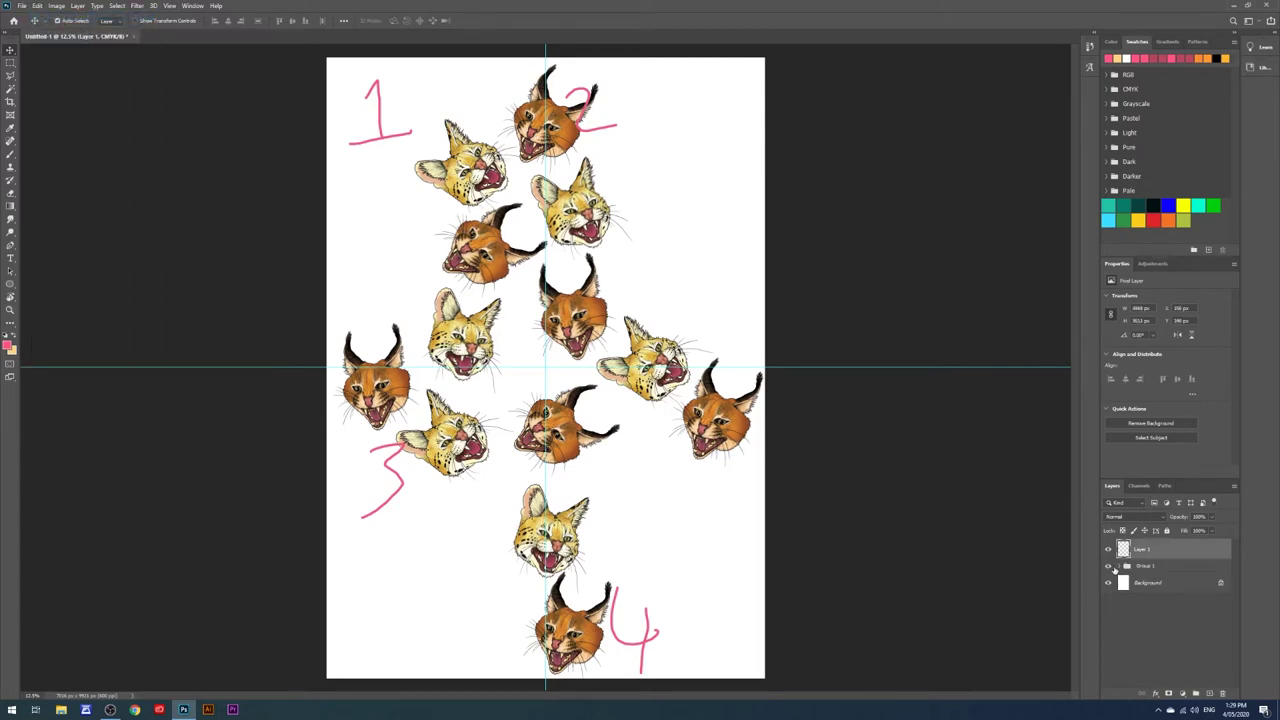
Step: Duplicate Group 1 as Group 1 copy and merge the copy into a single layer
right_click(1130, 568)
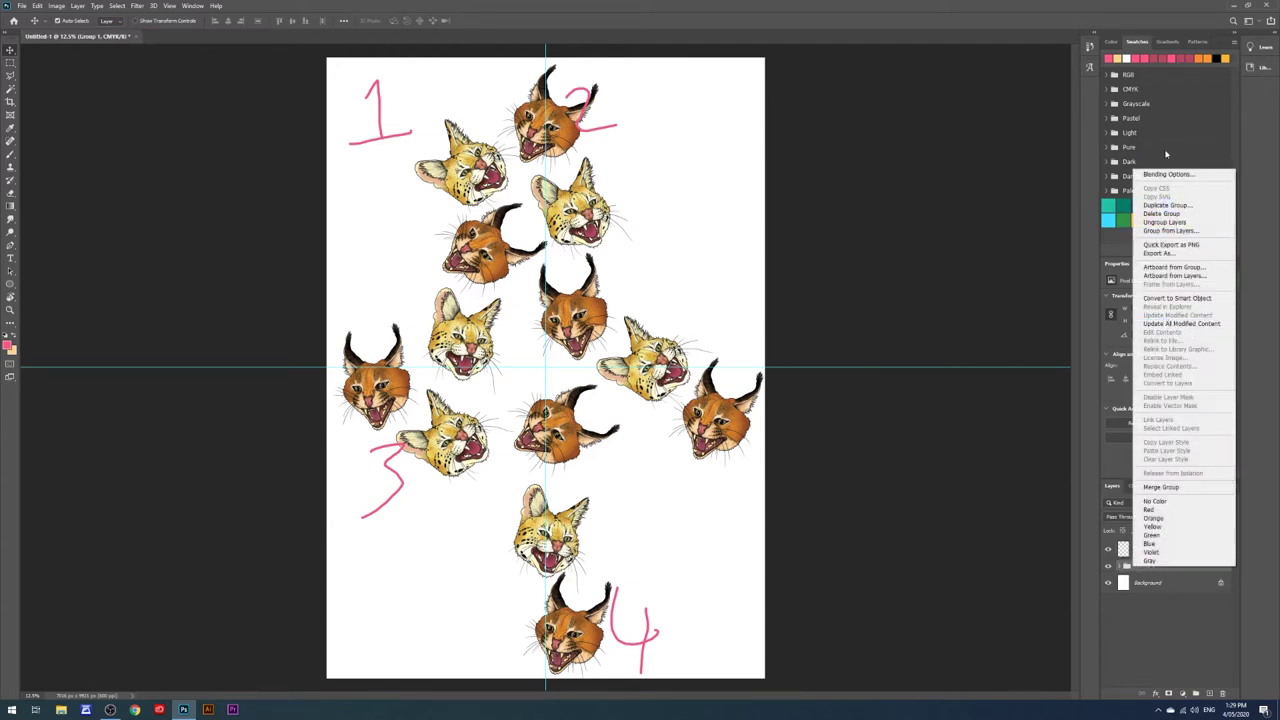
left_click(1160, 206)
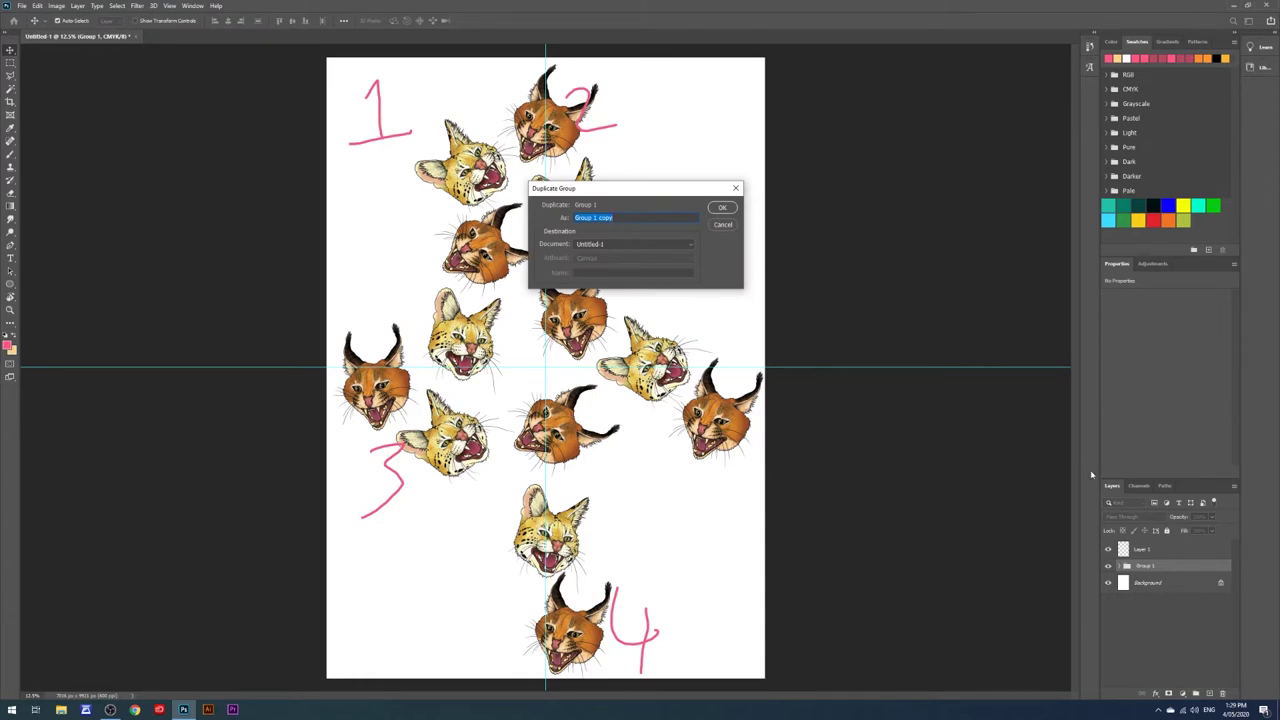
key("Return")
right_click(1137, 566)
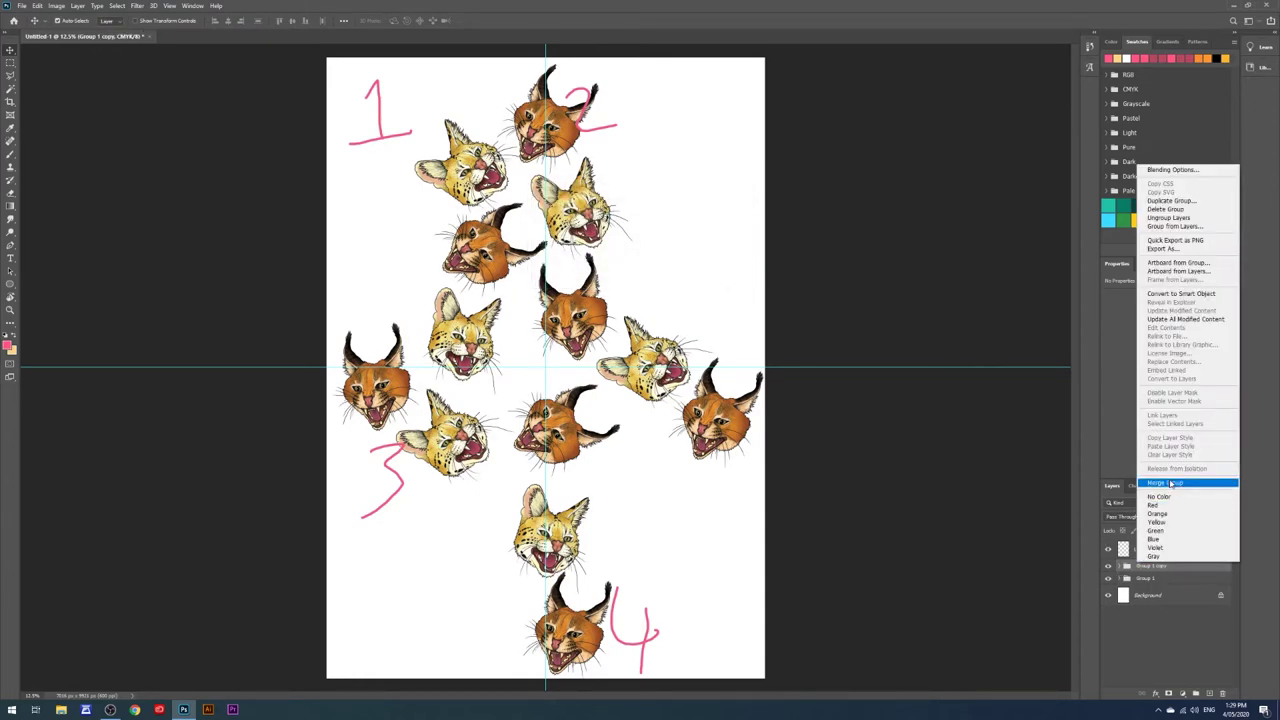
left_click(1170, 484)
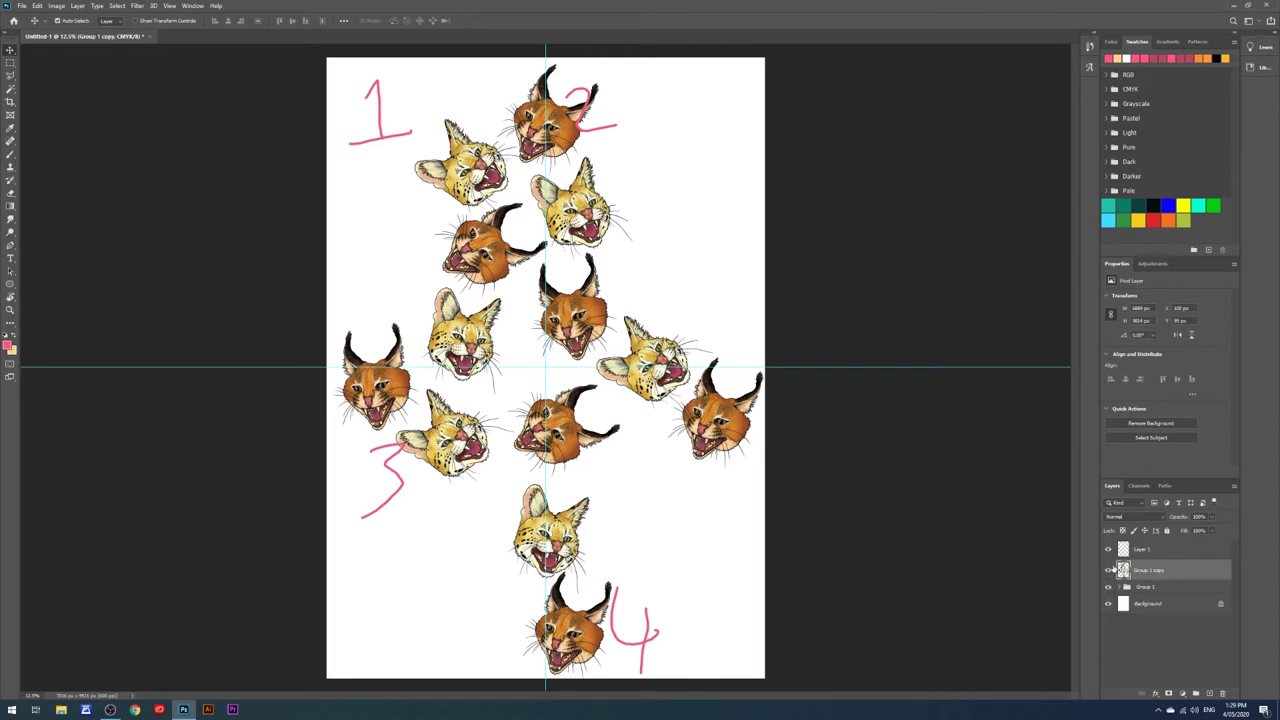
Step: Compare the merged copy with the original group, then hide Group 1 and keep Group 1 copy visible
left_click(1108, 569)
left_click(1108, 569)
left_click(1108, 588)
left_click(1108, 588)
left_click(1109, 588)
left_click(1108, 569)
left_click(1108, 569)
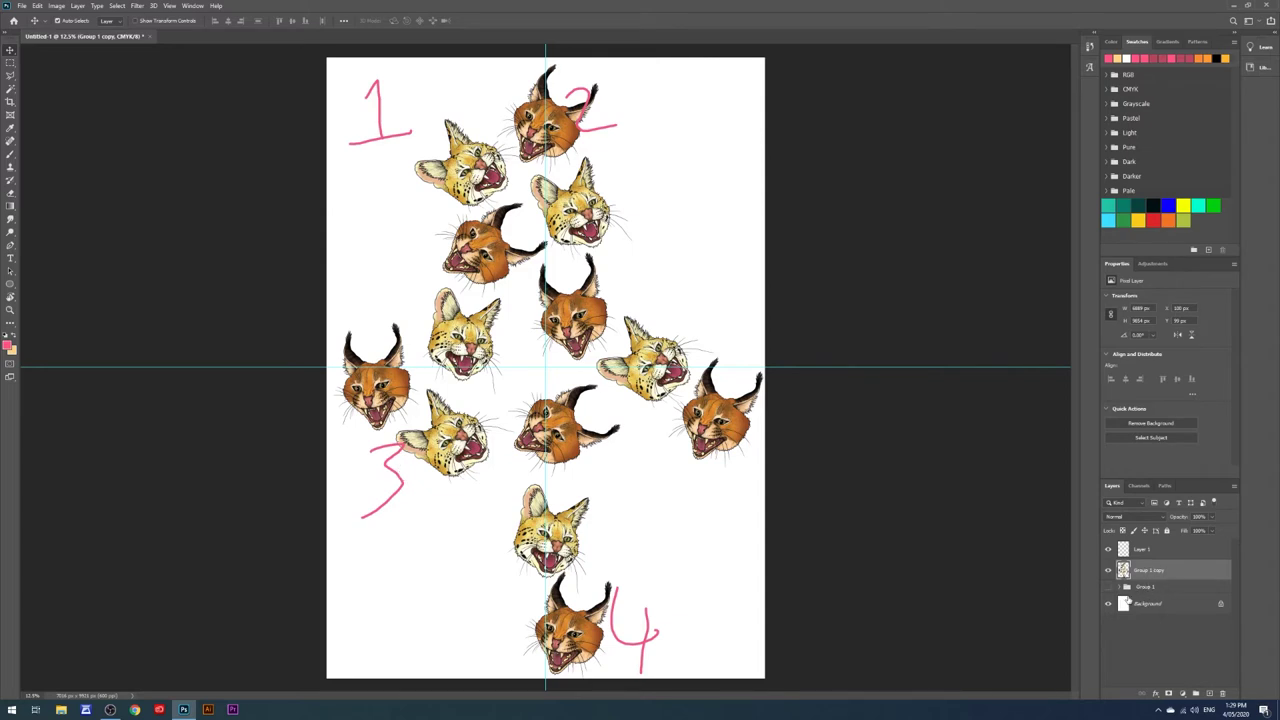
Step: Select the entire first quadrant up to the guides with the Rectangular Marquee tool and add a new layer above the merged copy
left_click(10, 62)
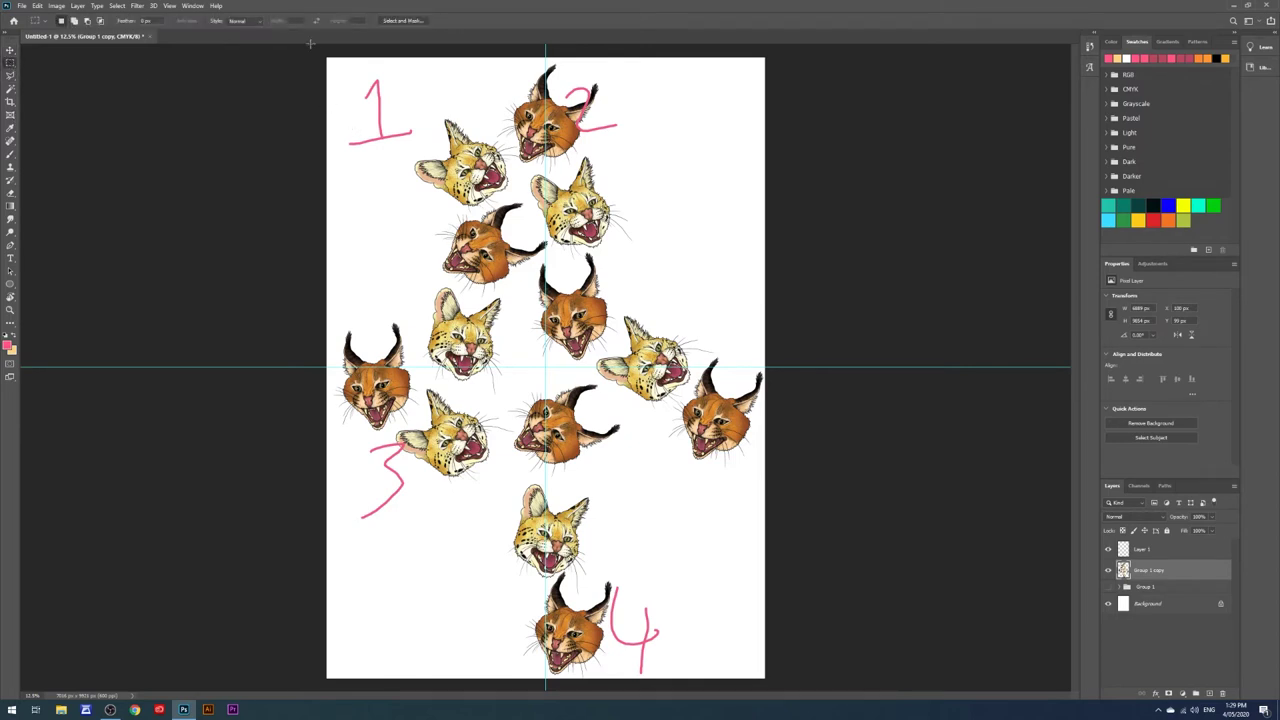
left_click_drag(312, 43, 545, 365)
left_click_drag(545, 363, 326, 57)
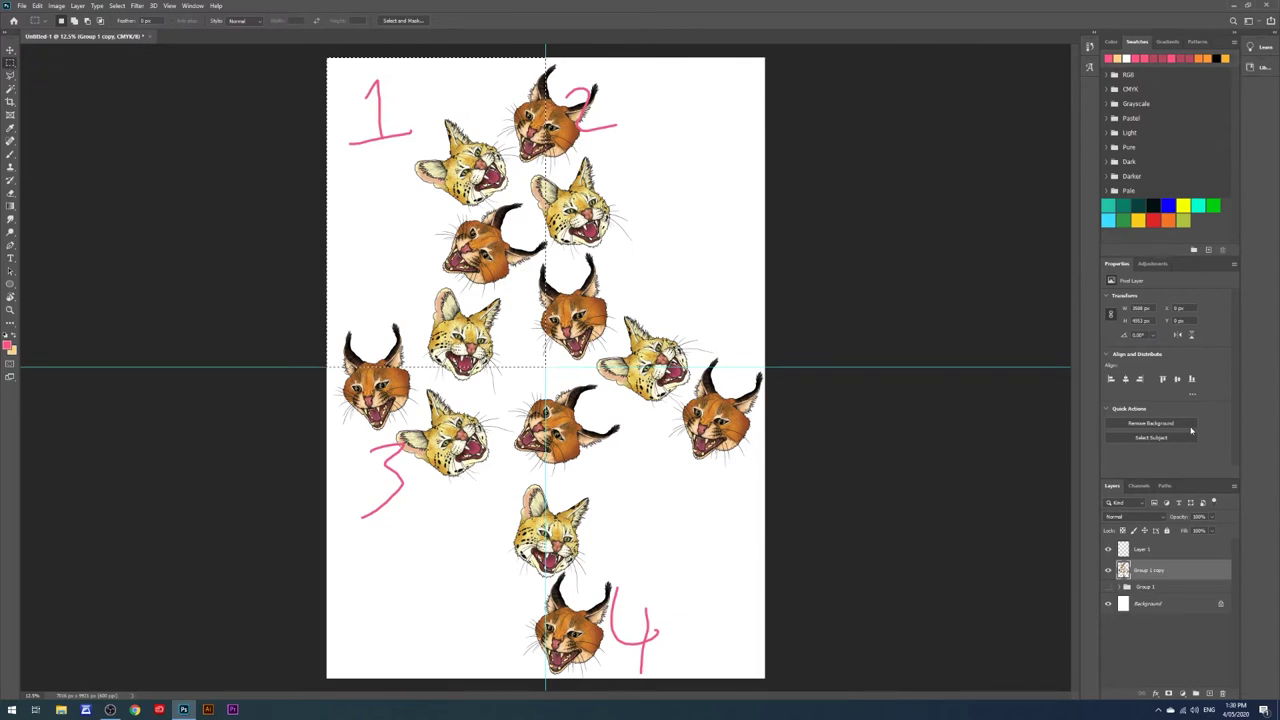
left_click(1209, 694)
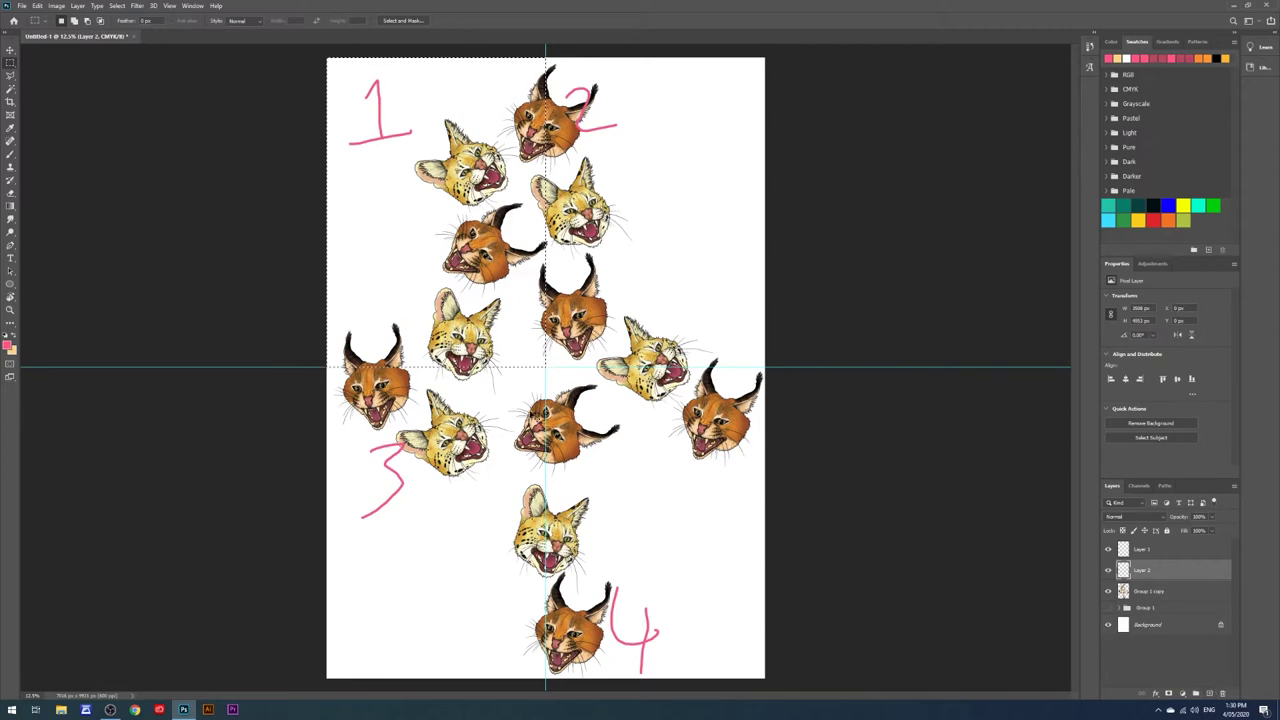
Step: Paste the copied first-quadrant heads onto Layer 2 and hide that layer
key("ctrl+v")
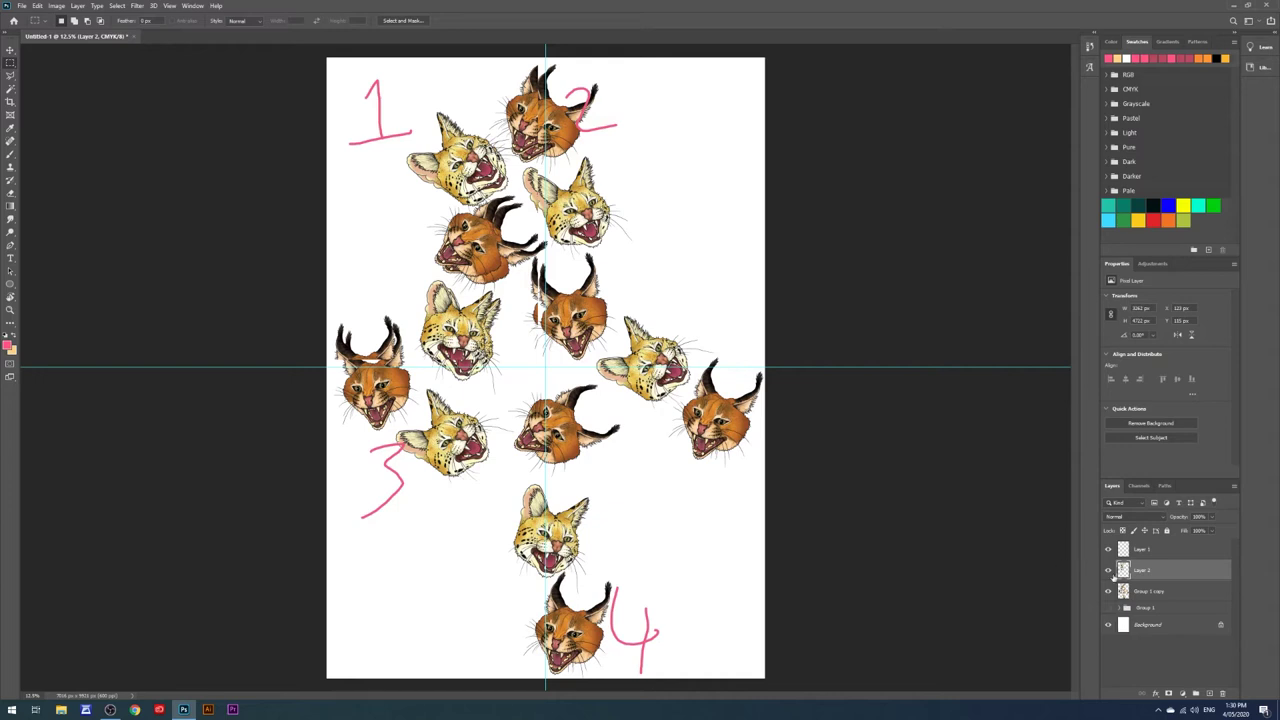
left_click(1107, 570)
Step: Copy the entire fourth quadrant of Group 1 copy, up to the guides, onto a new layer above Layer 2
left_click(1209, 694)
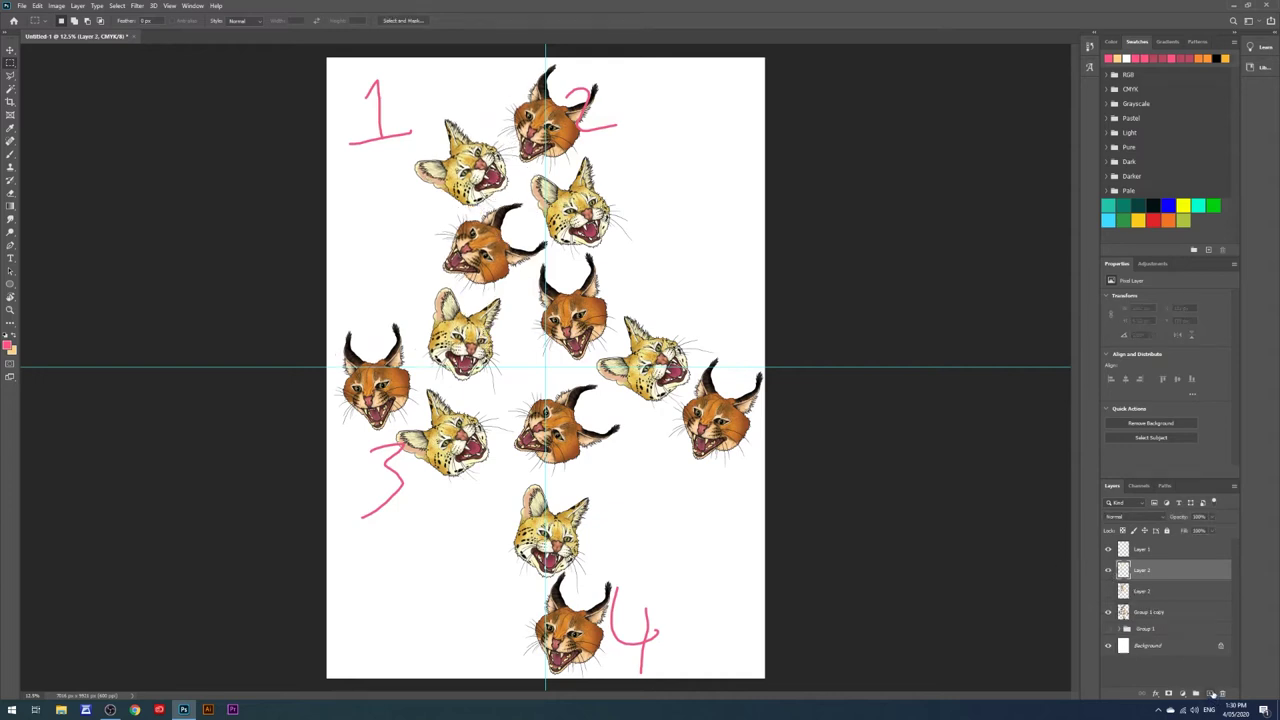
left_click(1140, 614)
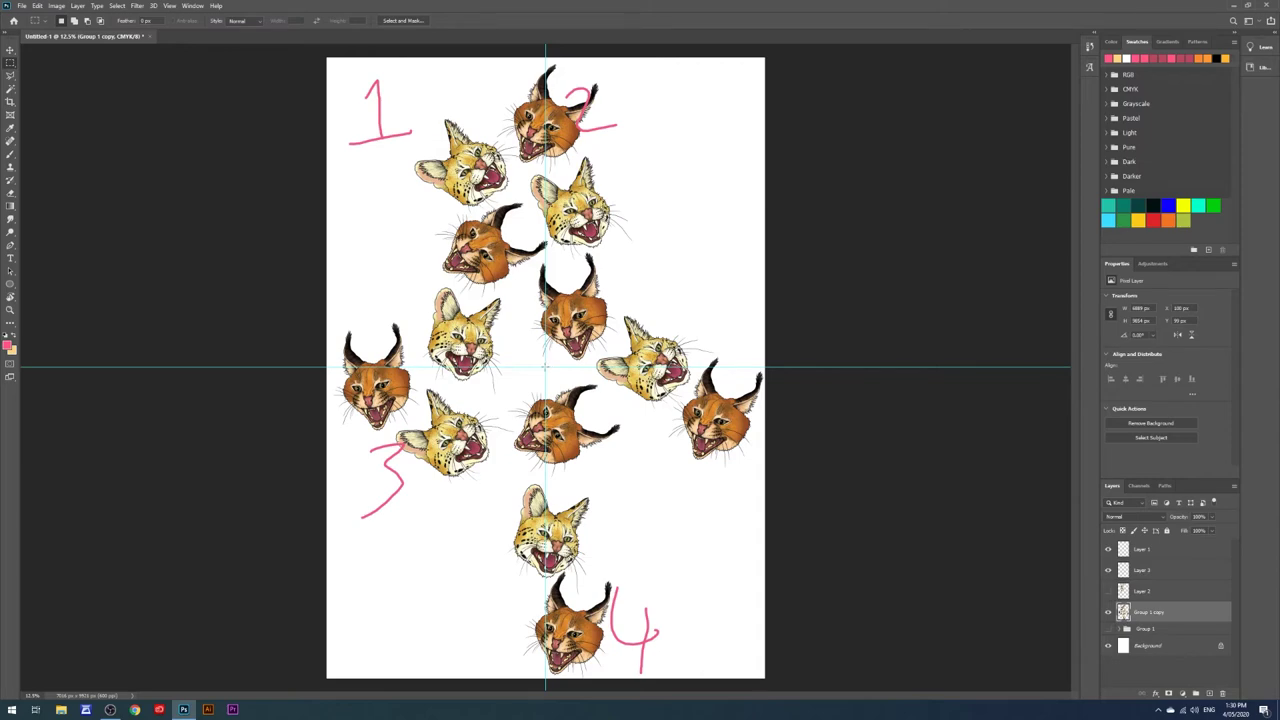
left_click(1107, 612)
left_click(1107, 612)
left_click(1107, 612)
left_click(1107, 612)
left_click_drag(547, 368, 814, 684)
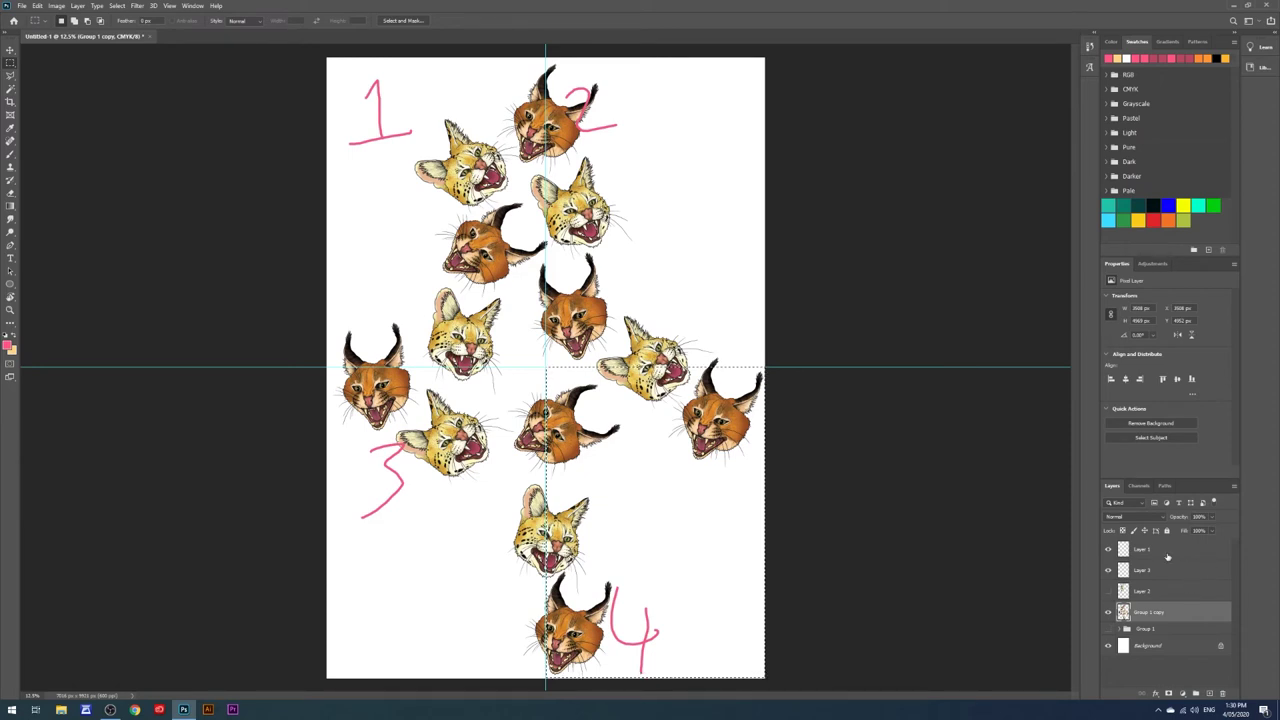
left_click(1156, 572, "ctrl")
left_click(1156, 572)
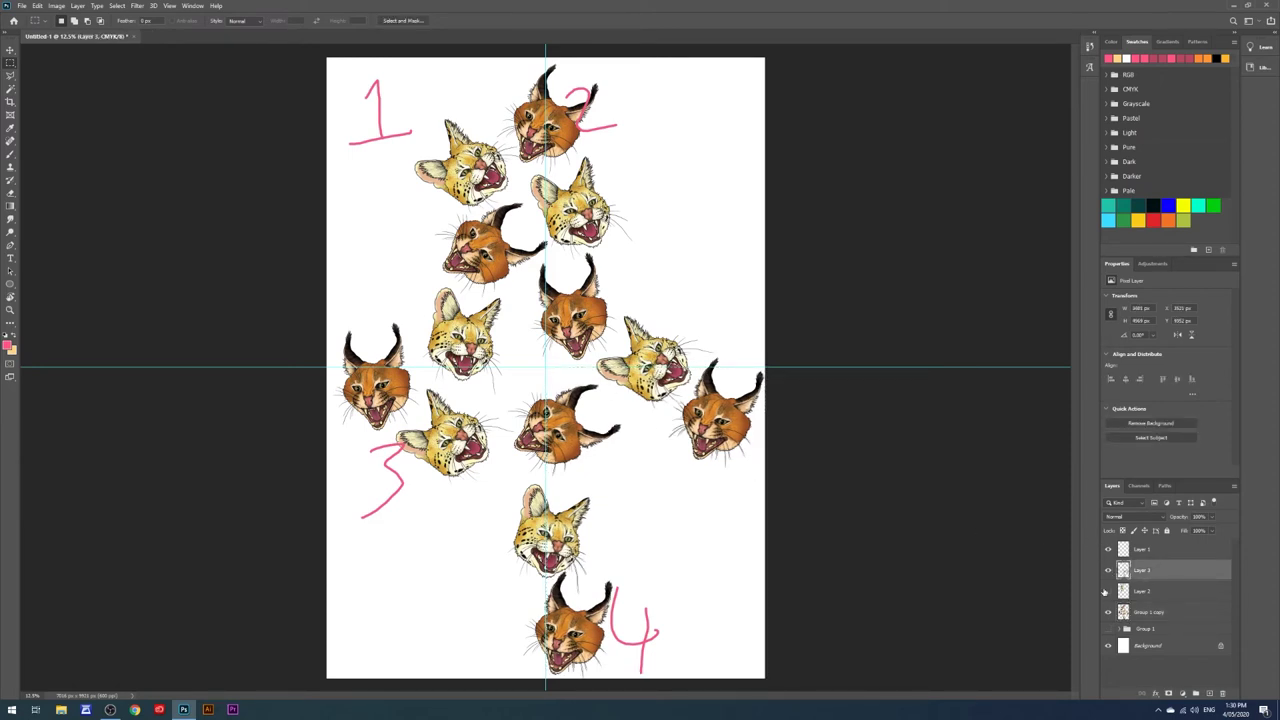
Step: With Group 1 copy and Layer 3 hidden, move Layer 2's heads into the fourth quadrant, flush with the page's bottom-right corner
left_click(1108, 612)
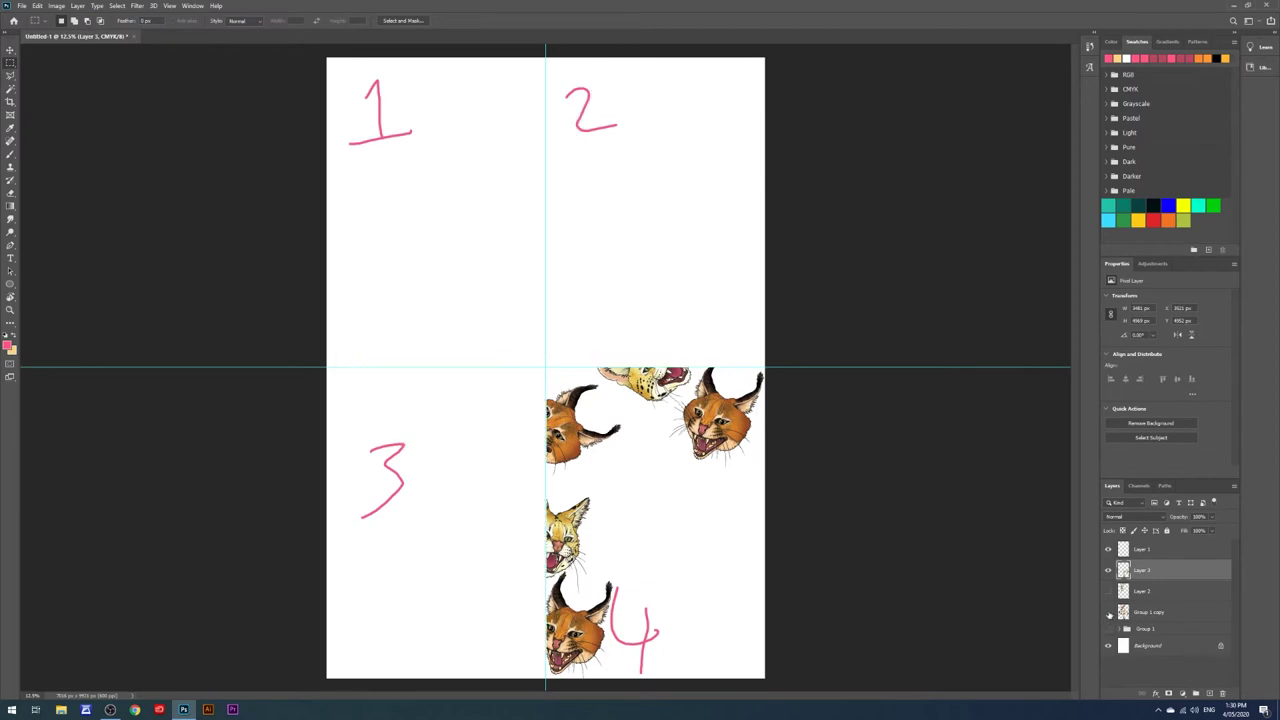
left_click(1108, 592)
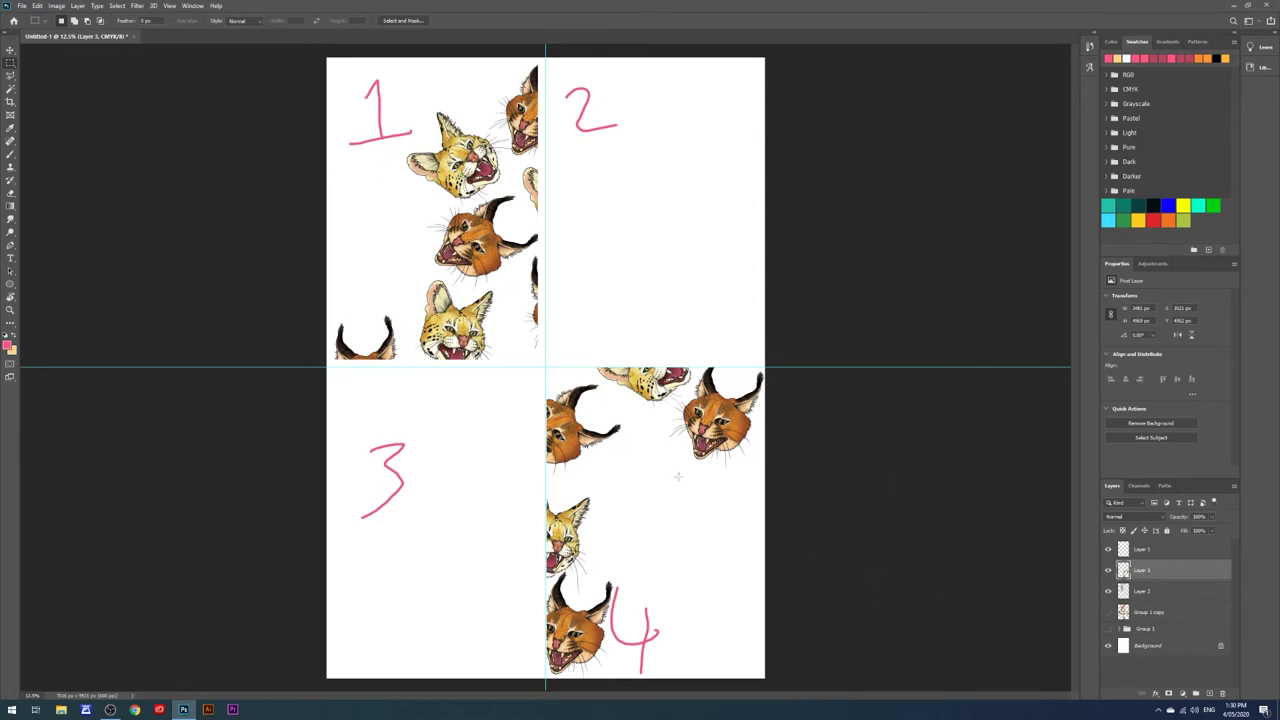
left_click(1132, 596)
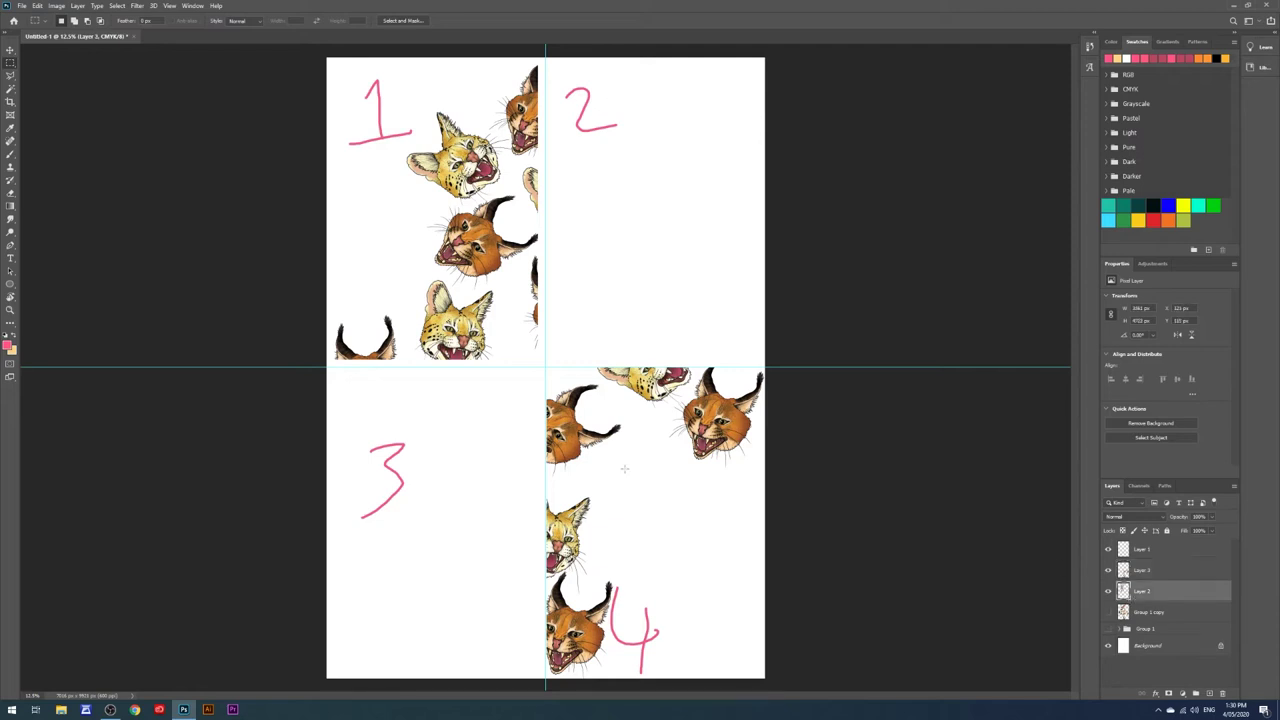
left_click(1109, 571)
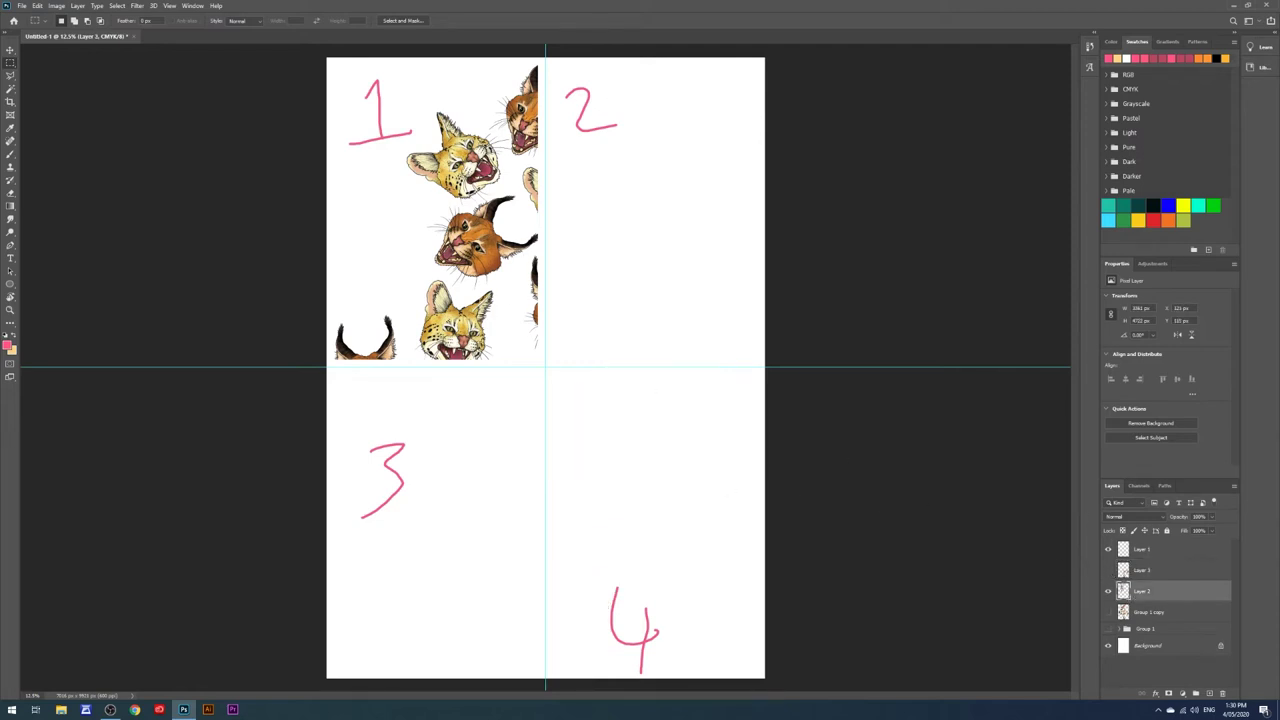
key("ctrl+t")
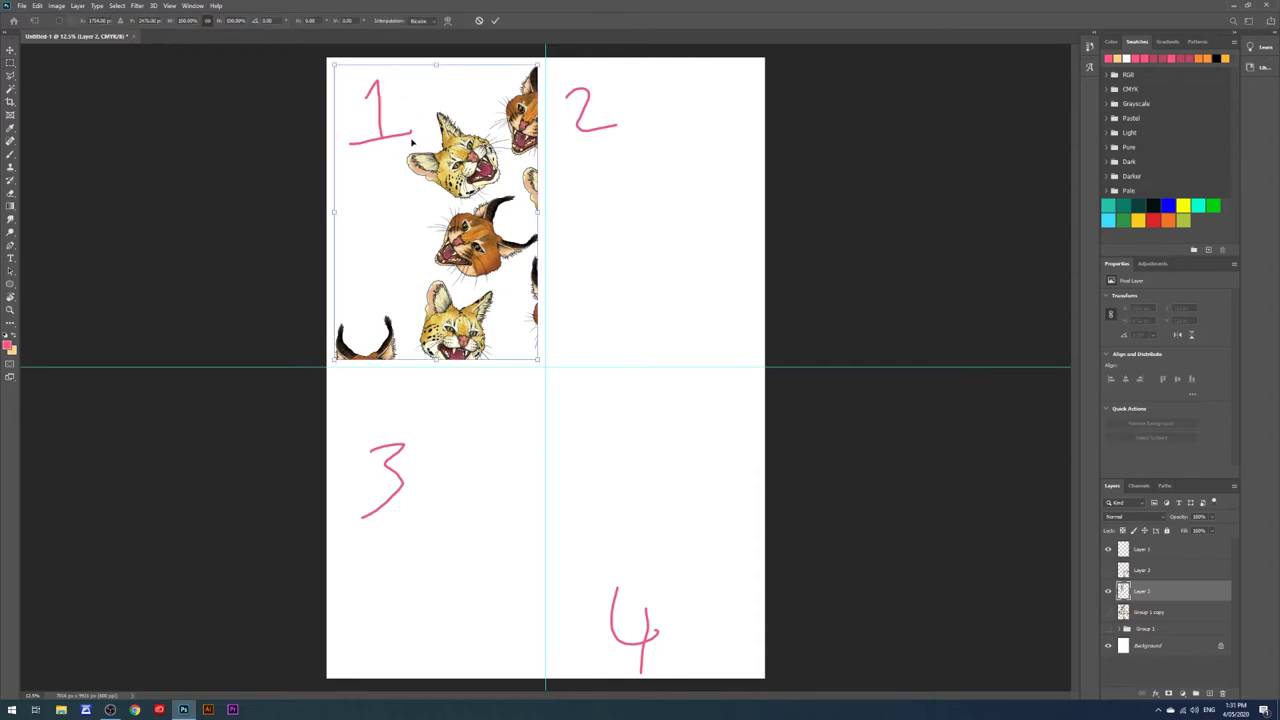
left_click_drag(420, 117, 650, 437)
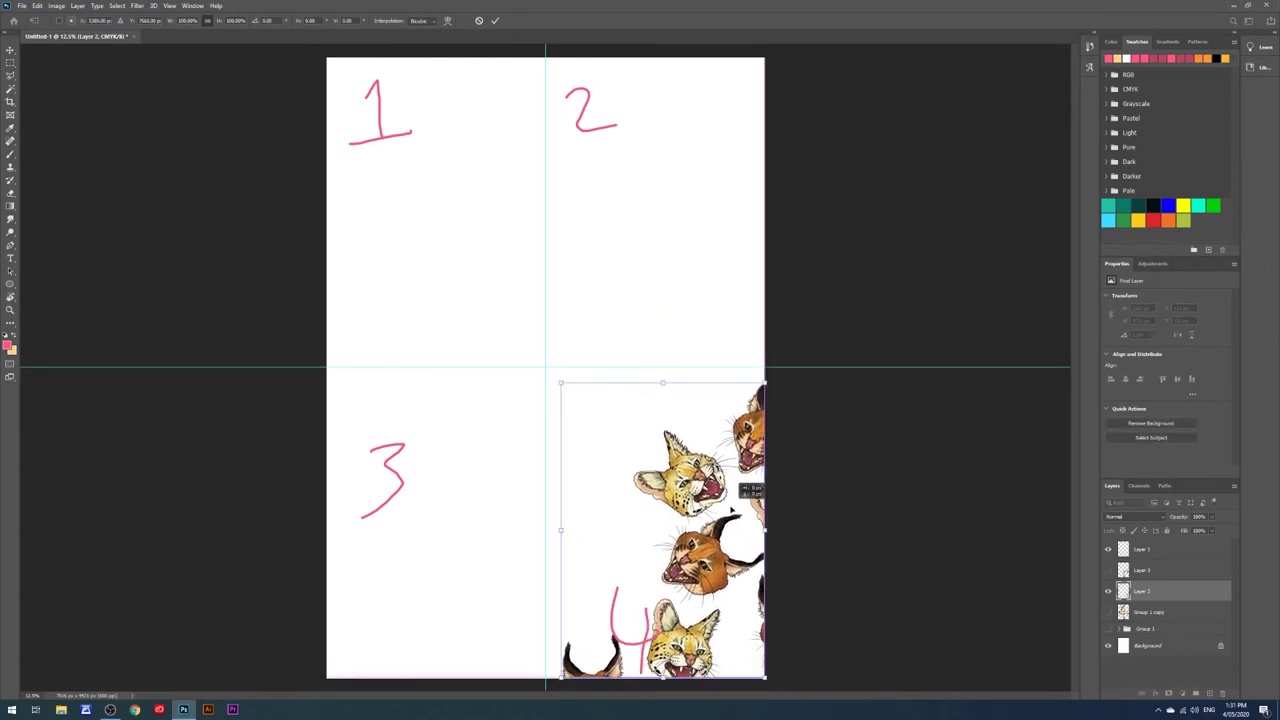
key("Return")
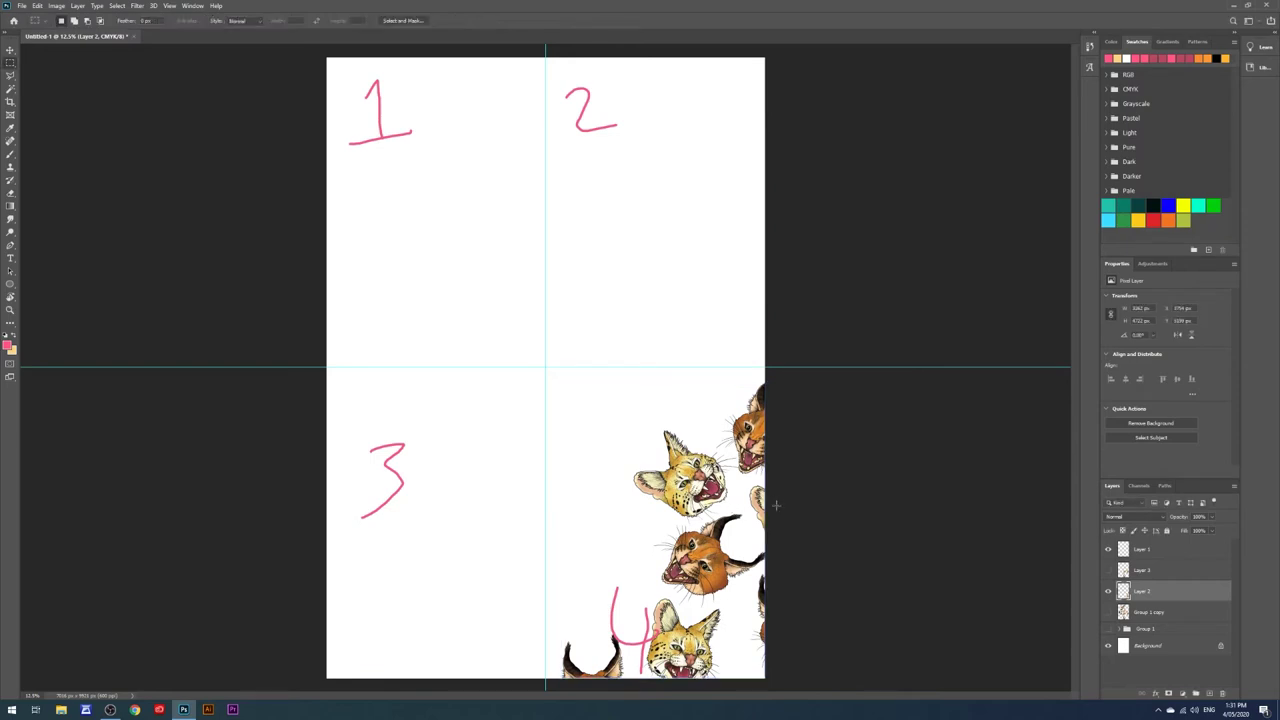
Step: Show Layer 3 and move its heads into the first quadrant, flush with the page's top-left corner
left_click(1108, 570)
left_click(1140, 570)
key("ctrl+t")
left_click_drag(588, 425, 381, 134)
key("Return")
key("m")
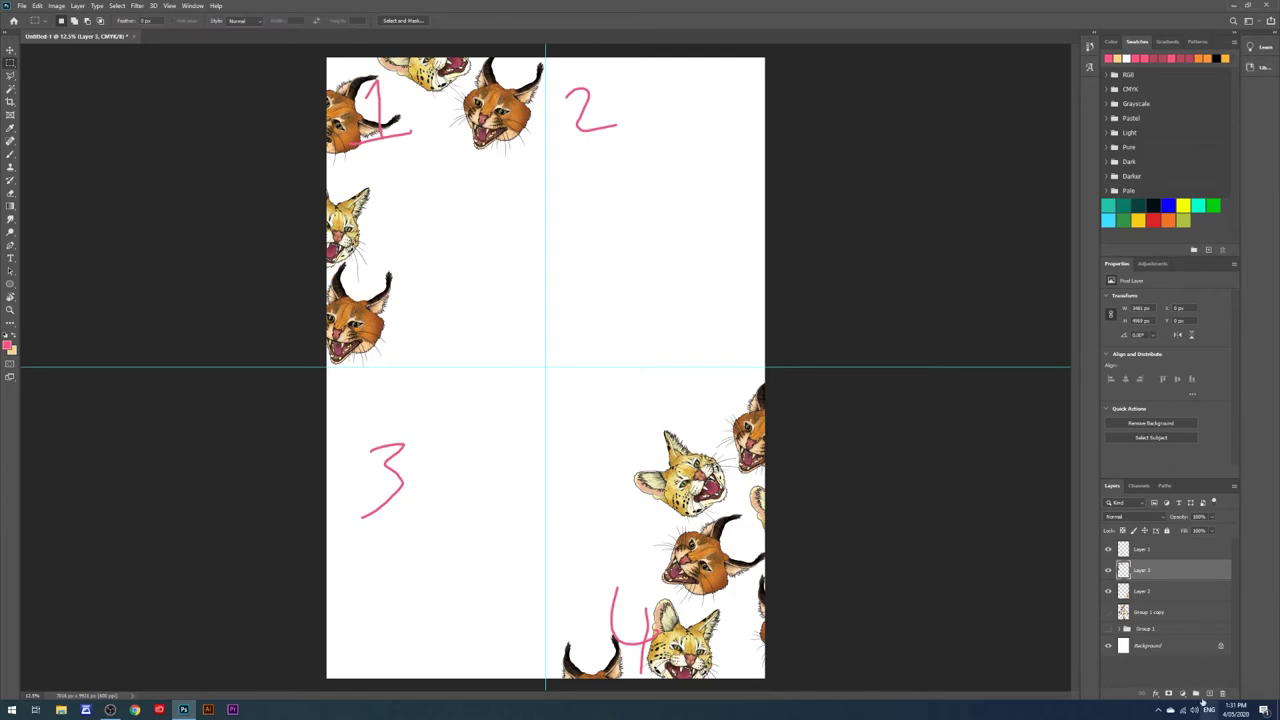
Step: Show Group 1 copy and copy its entire second quadrant, up to the guides, onto a new layer above it
left_click(1107, 612)
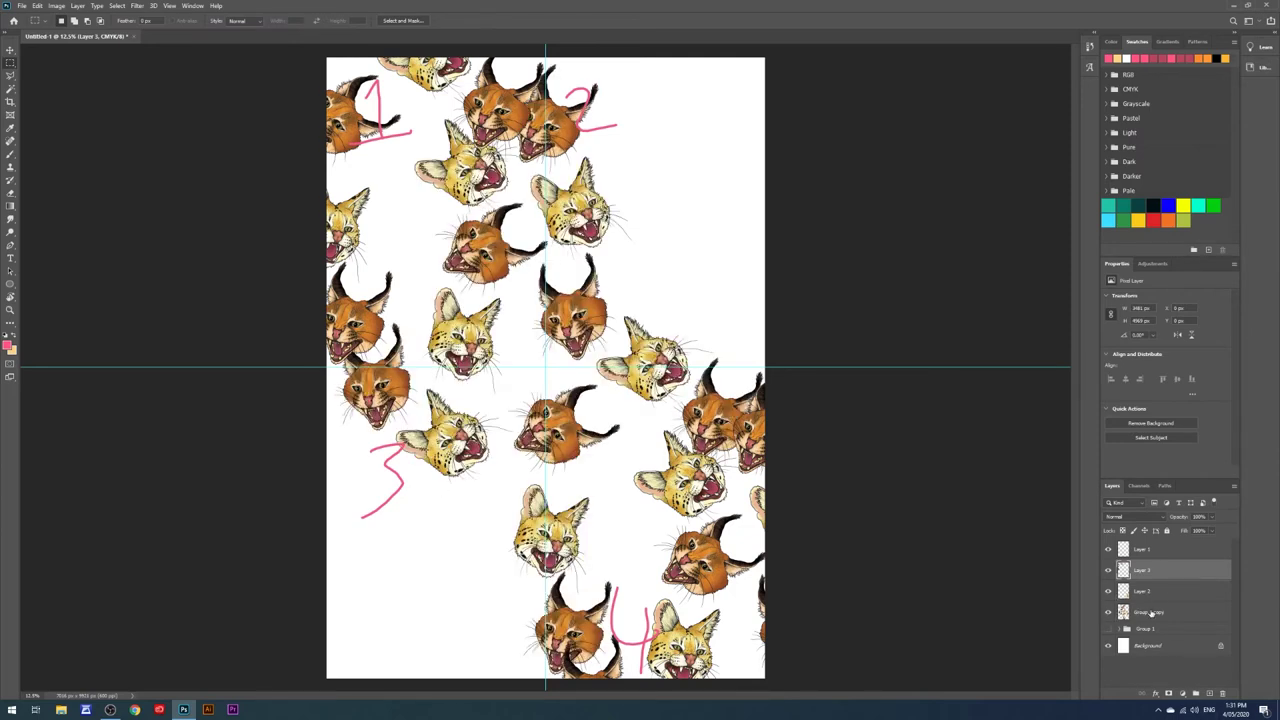
left_click(1150, 612)
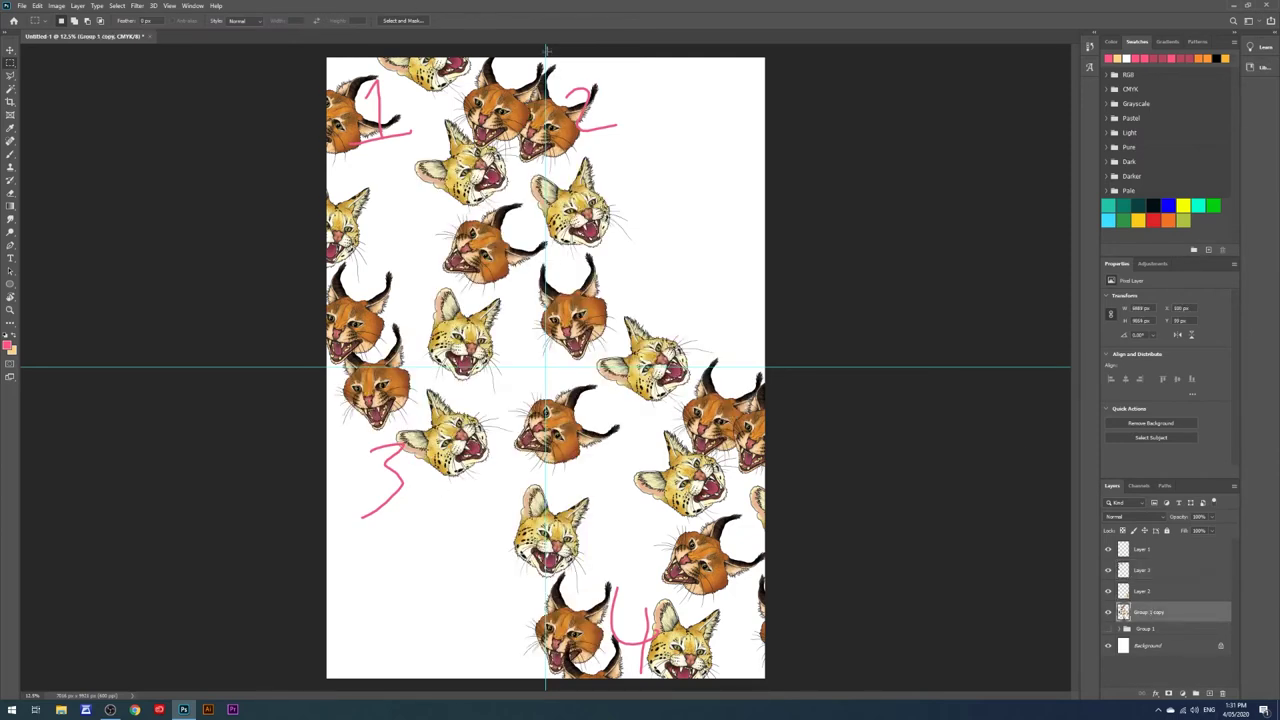
left_click_drag(546, 47, 787, 366)
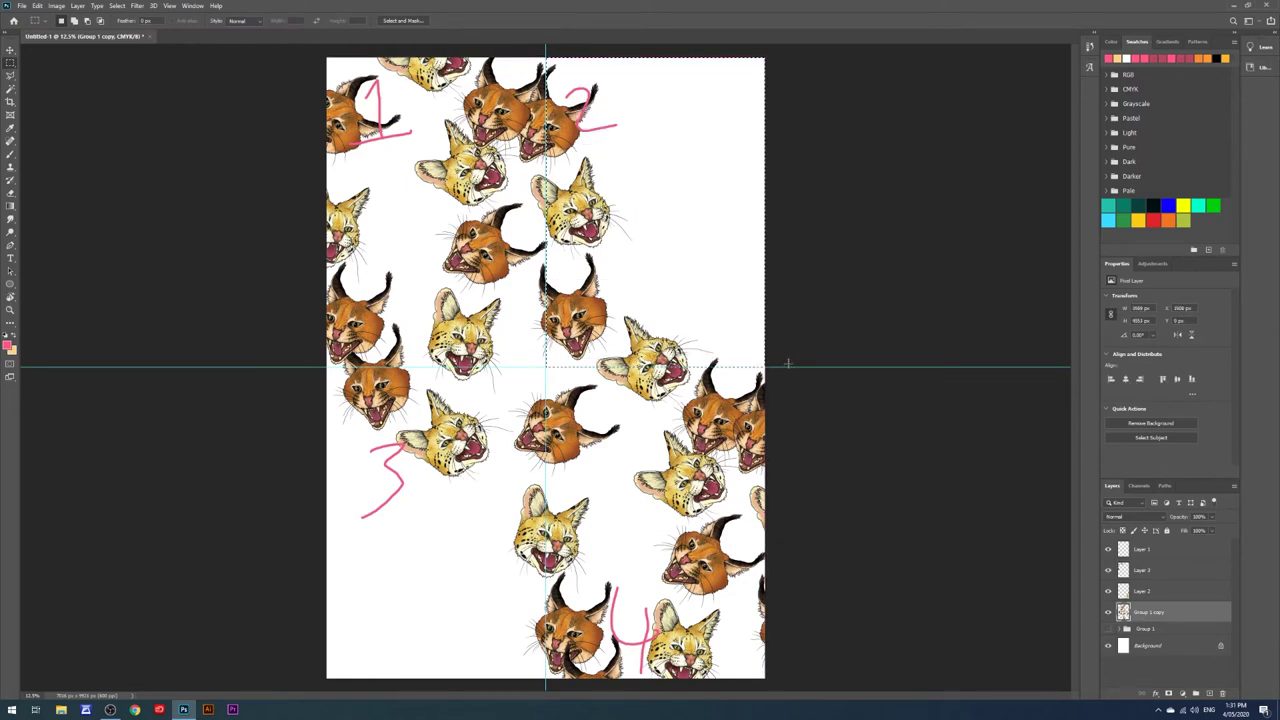
left_click(1209, 693)
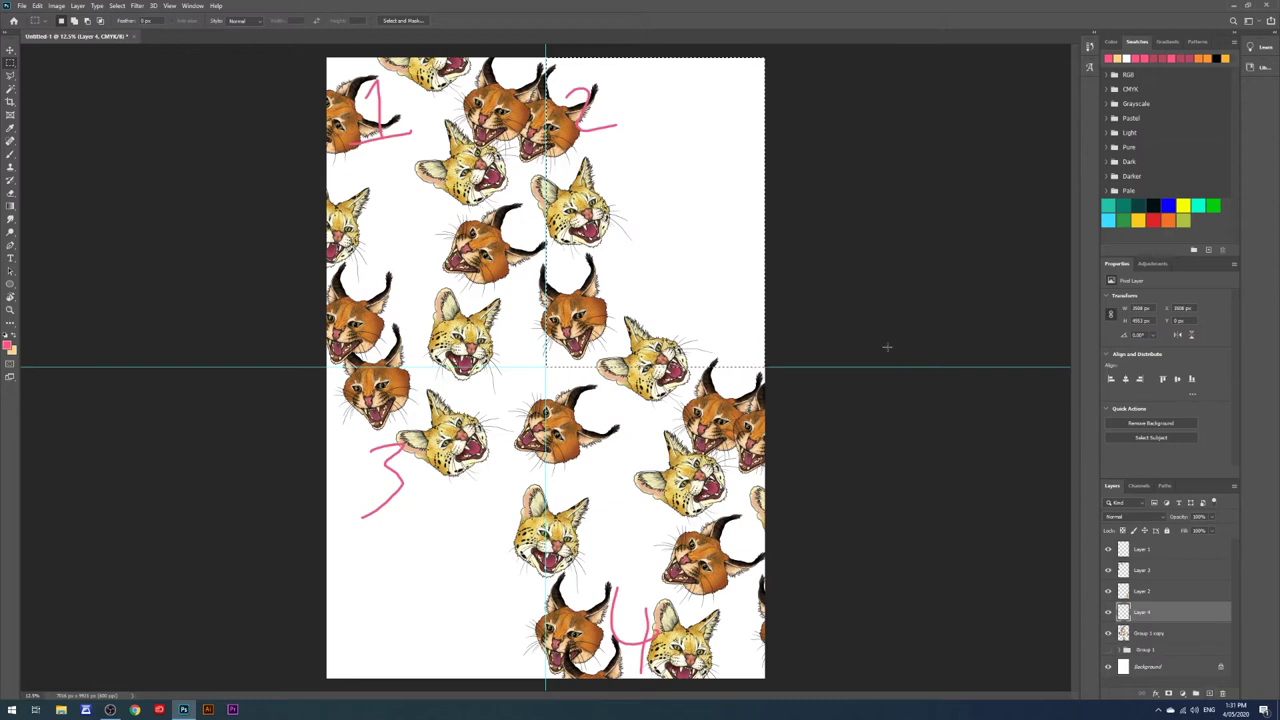
left_click(642, 274)
key("ctrl+v")
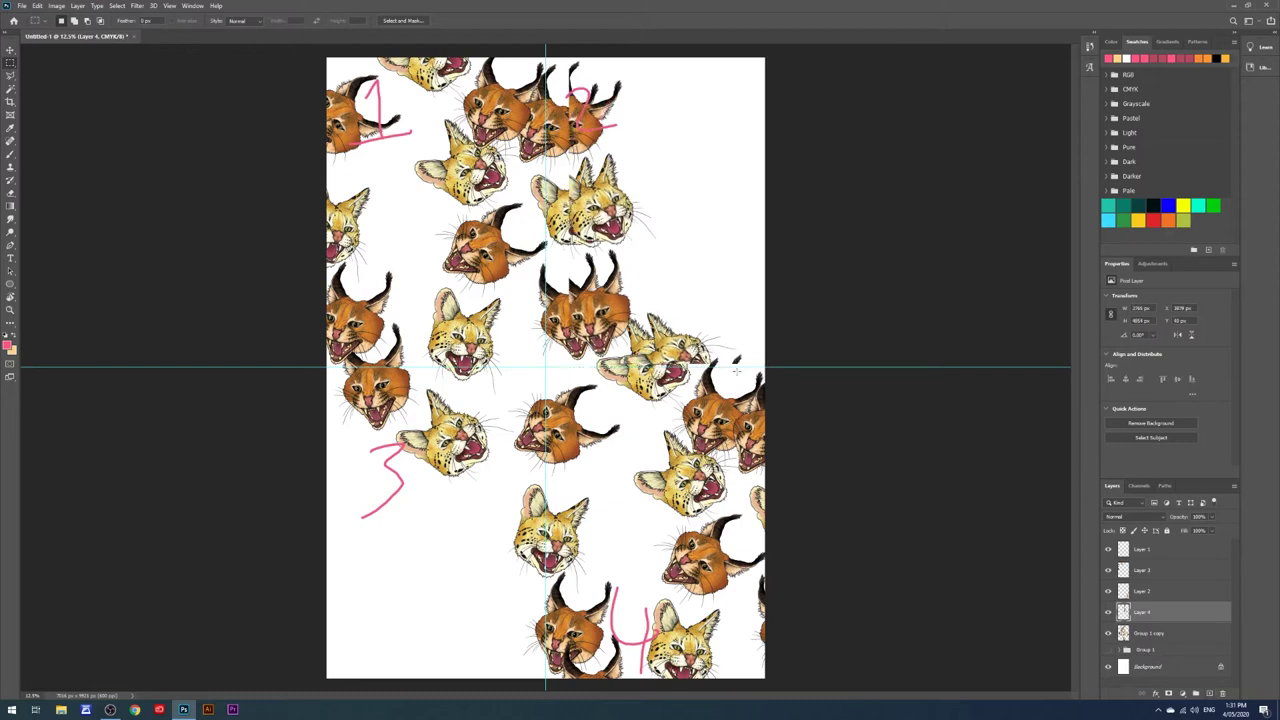
Step: Copy the entire third quadrant of Group 1 copy onto a new layer, and hide Group 1 copy
left_click(1130, 636)
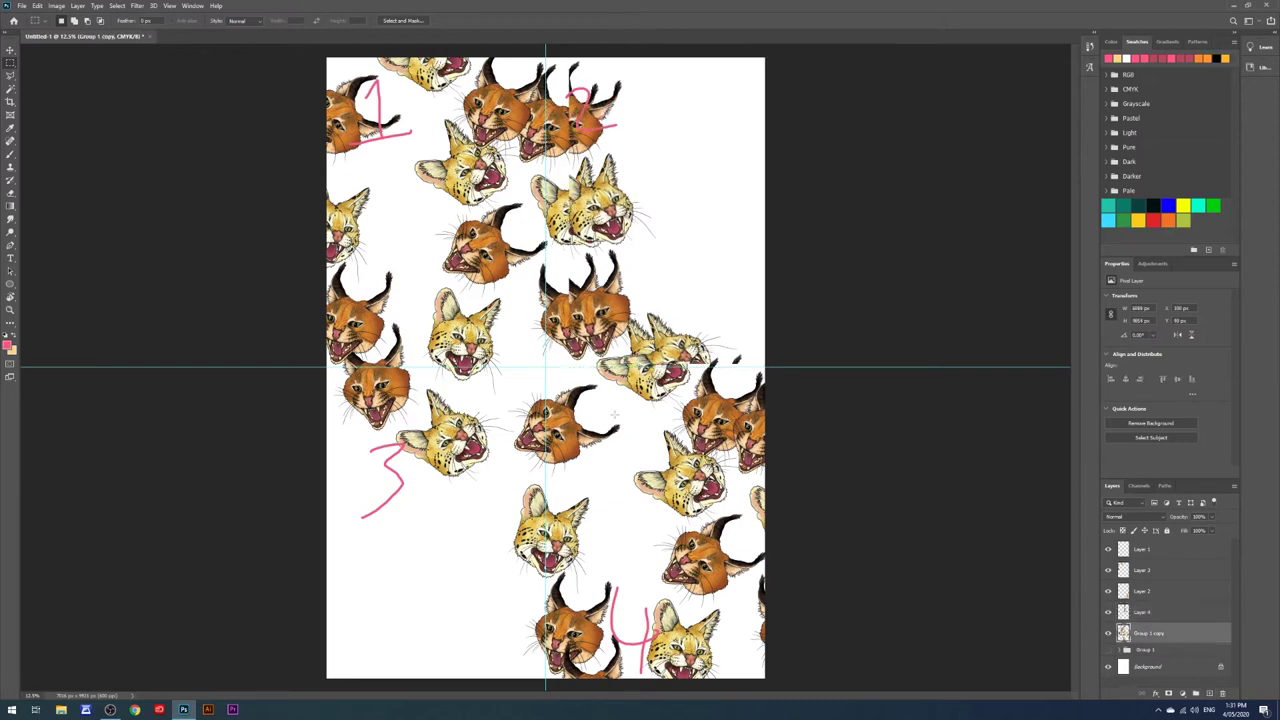
left_click_drag(296, 368, 546, 680)
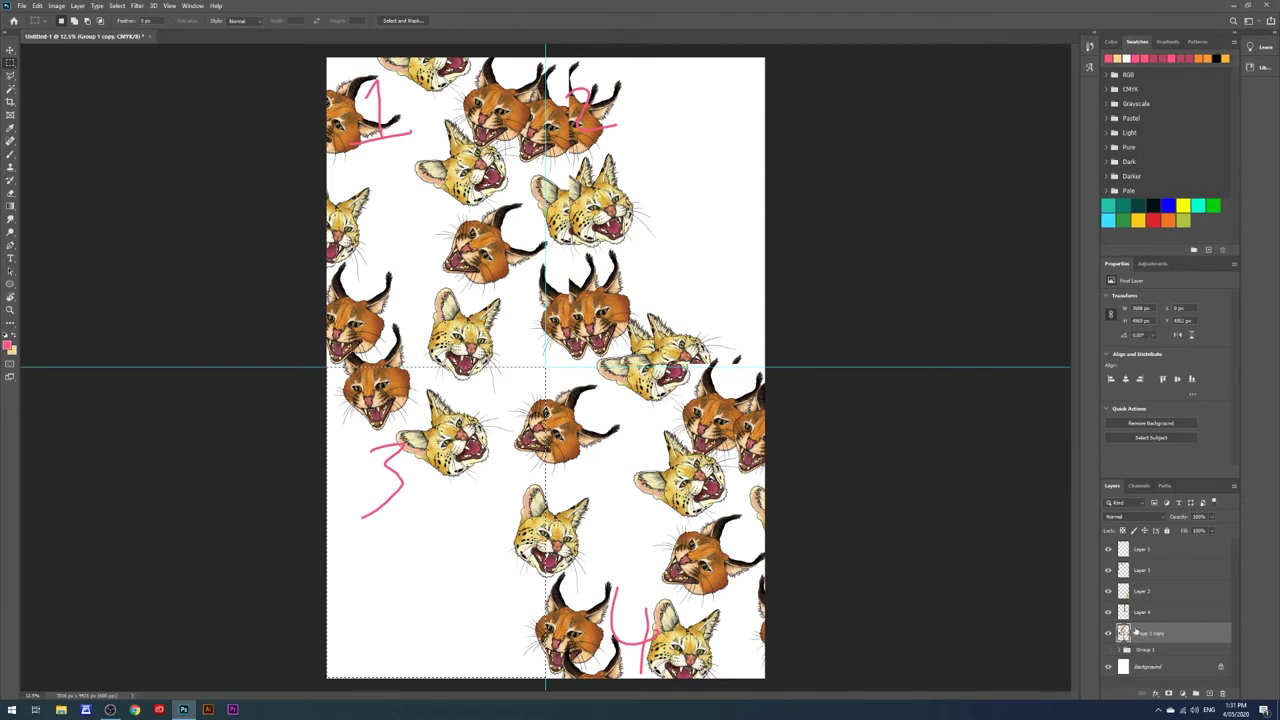
key("ctrl+j")
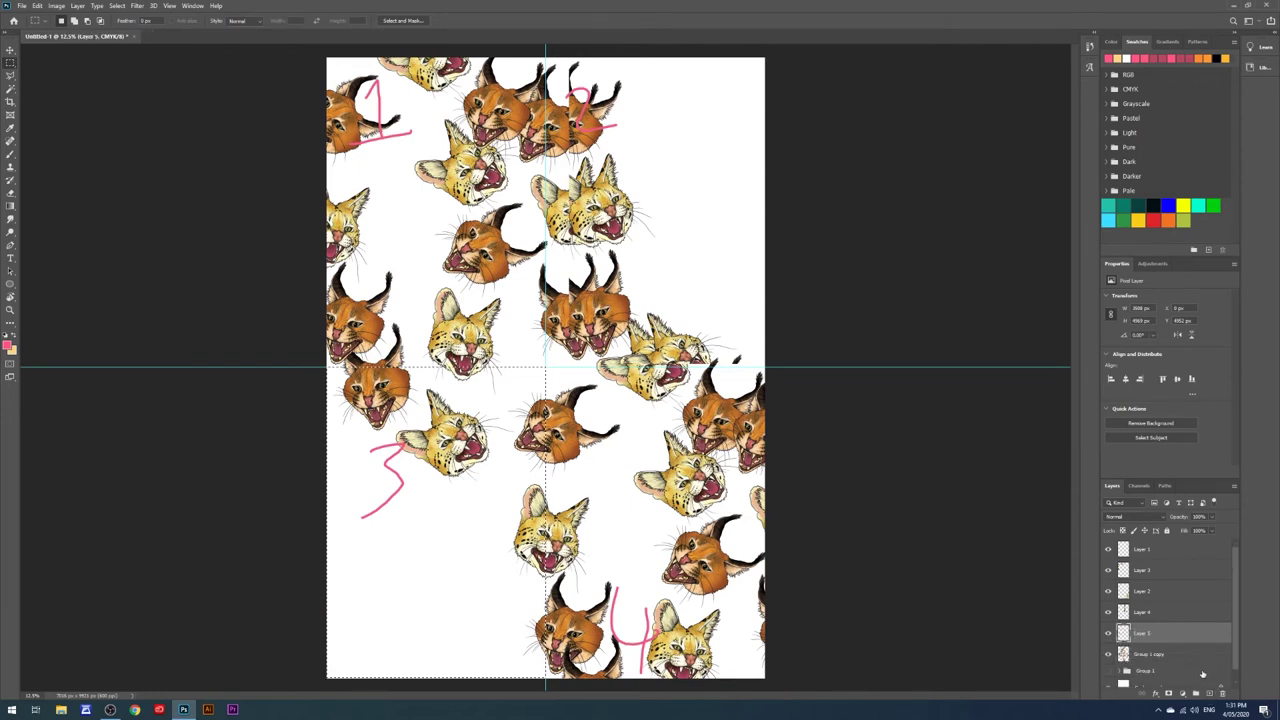
left_click_drag(773, 381, 770, 392)
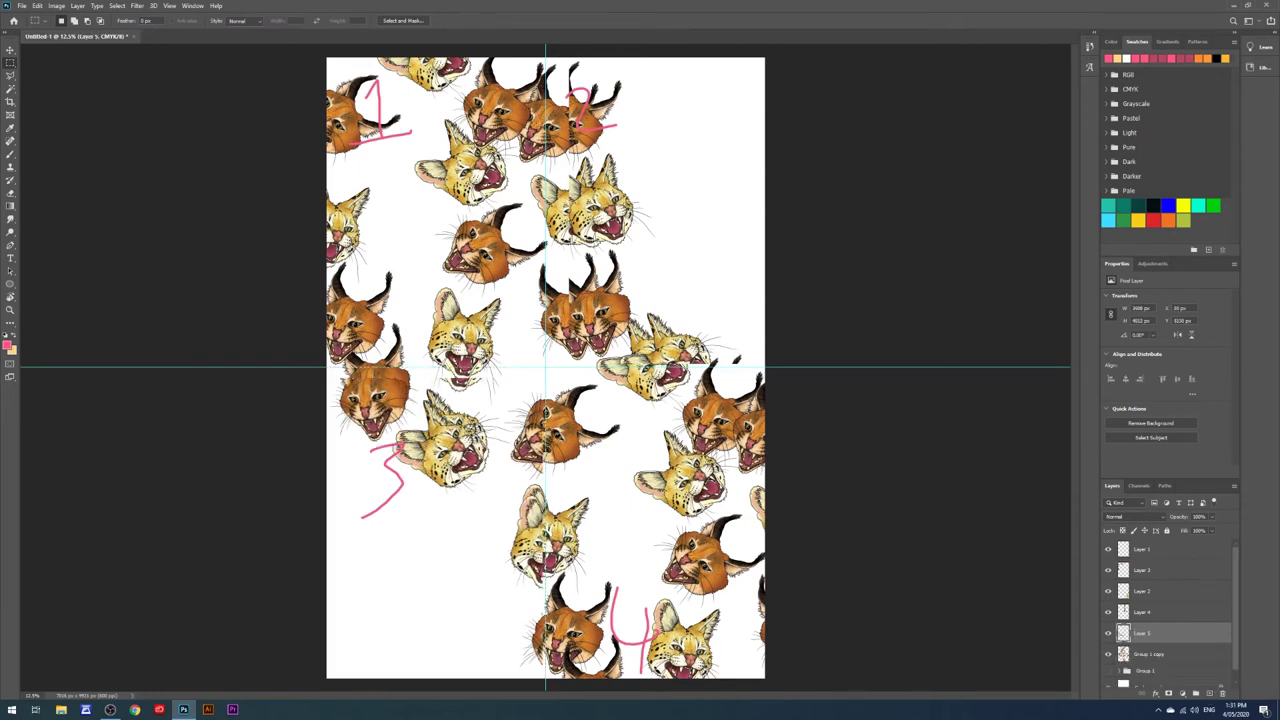
left_click(1108, 654)
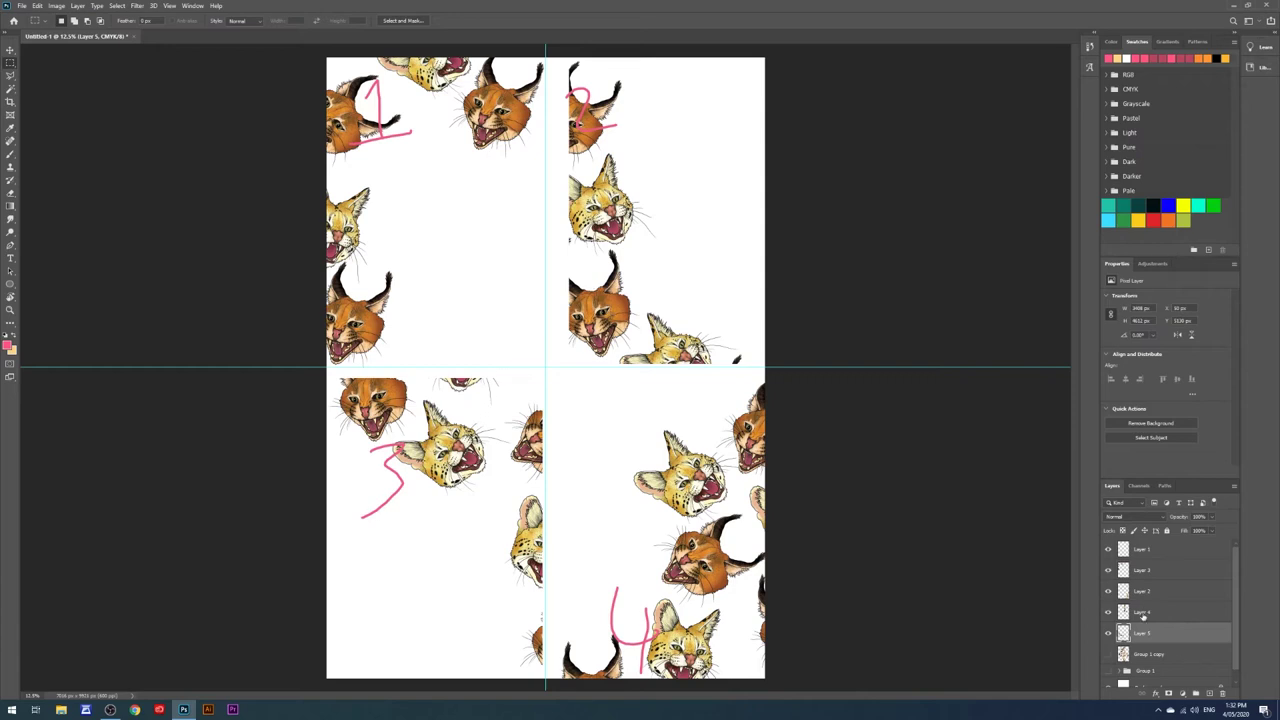
Step: Move the third-quadrant heads on Layer 5 into the second quadrant, flush with the page's top-right corner
key("ctrl+t")
left_click_drag(500, 420, 718, 123)
key("Return")
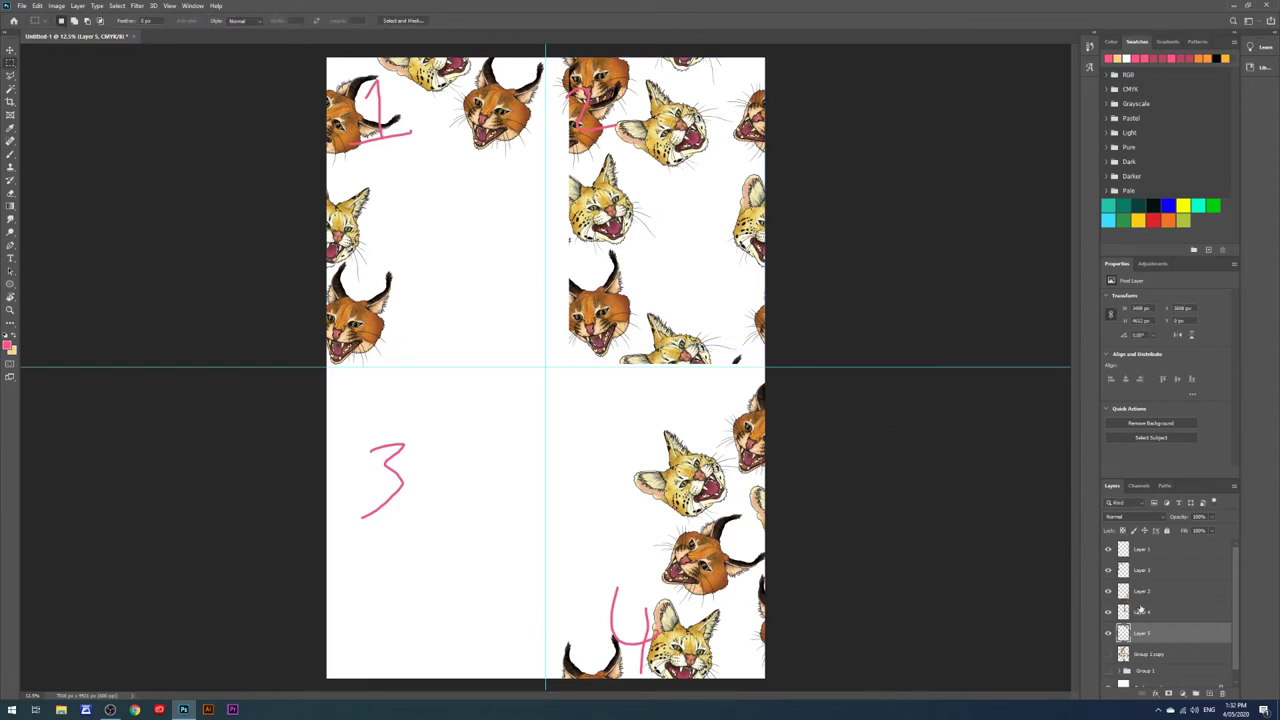
Step: Move Layer 4's heads into the third quadrant at the page's bottom-left corner, and hide the quadrant numbers on Layer 1
left_click(1138, 612)
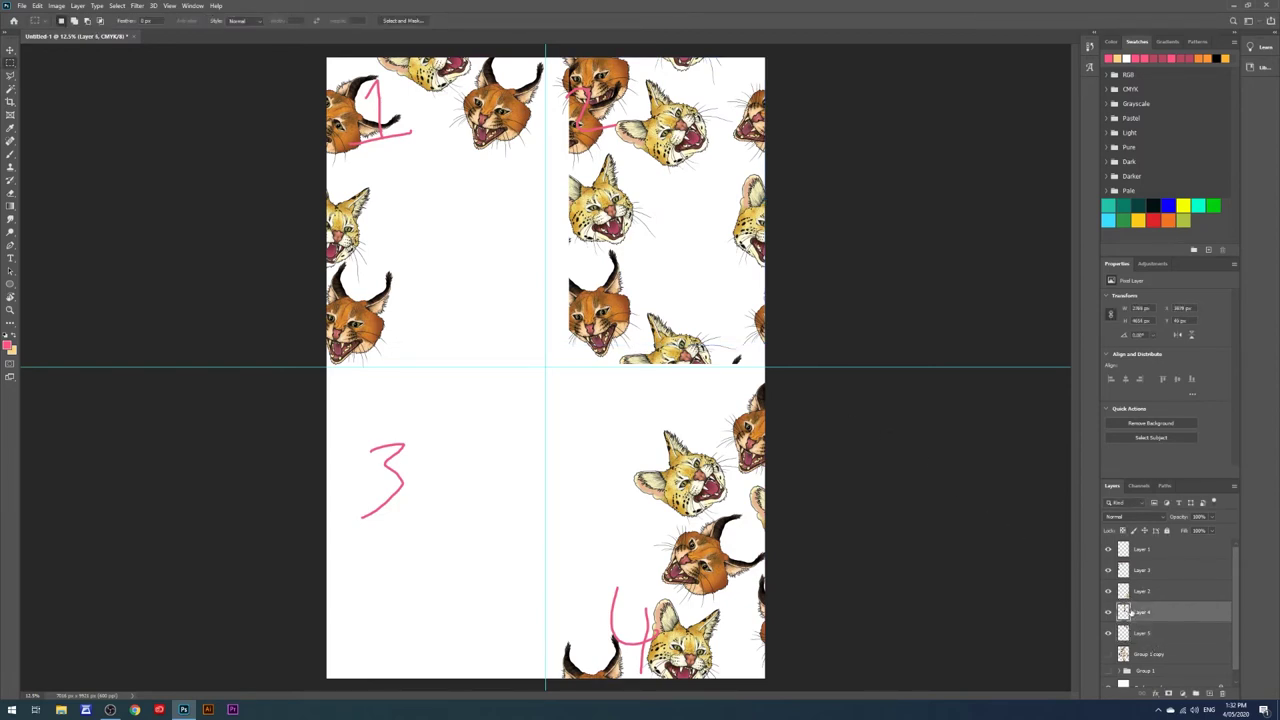
key("ctrl+t")
left_click_drag(635, 294, 393, 611)
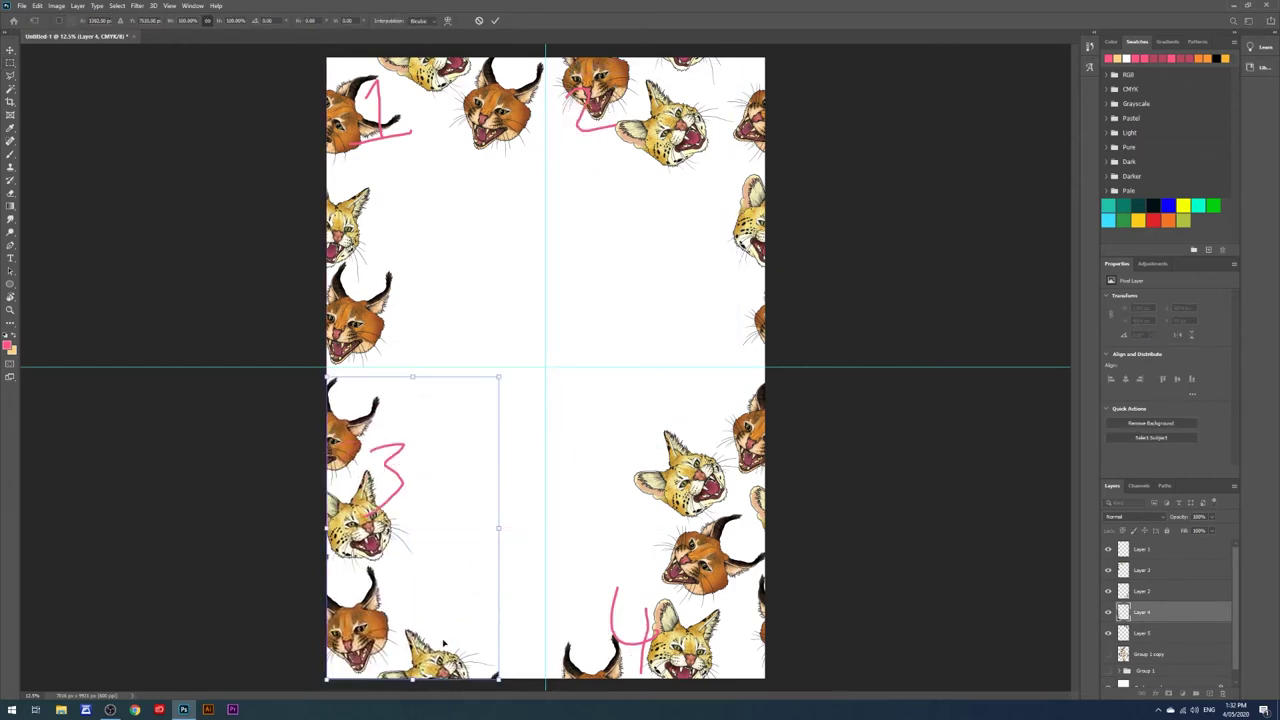
key("Return")
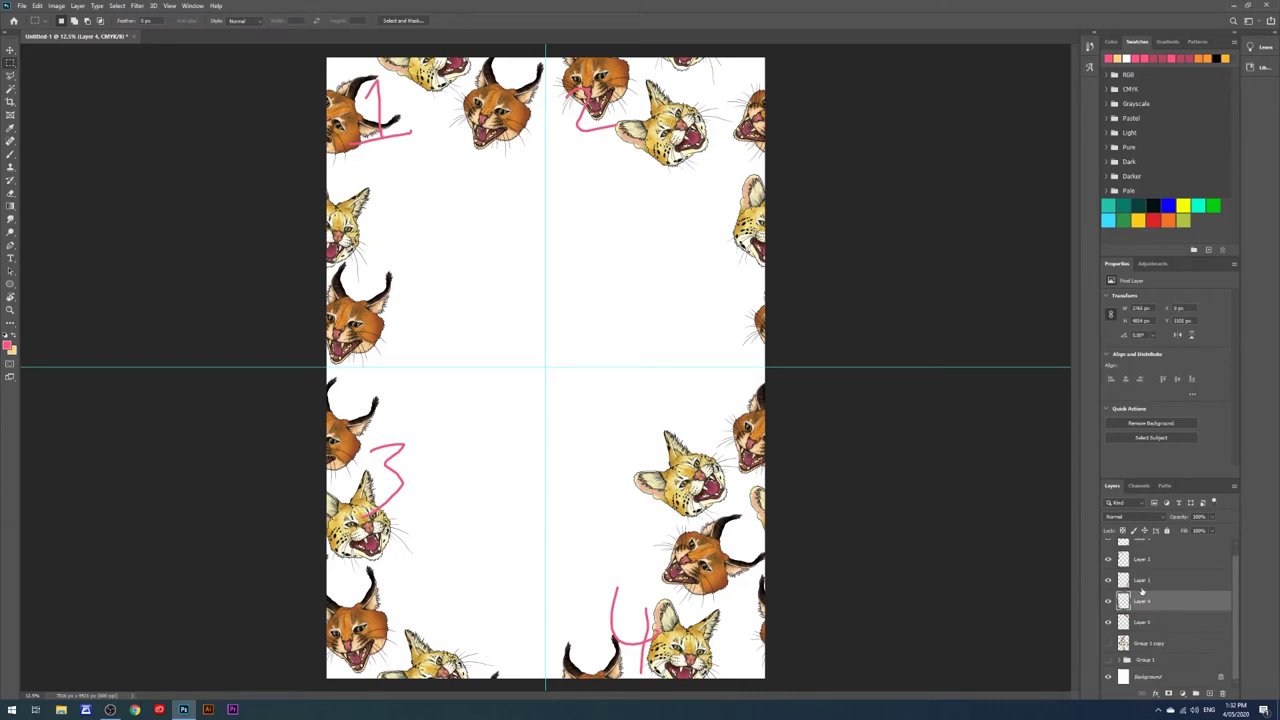
left_click(1107, 550)
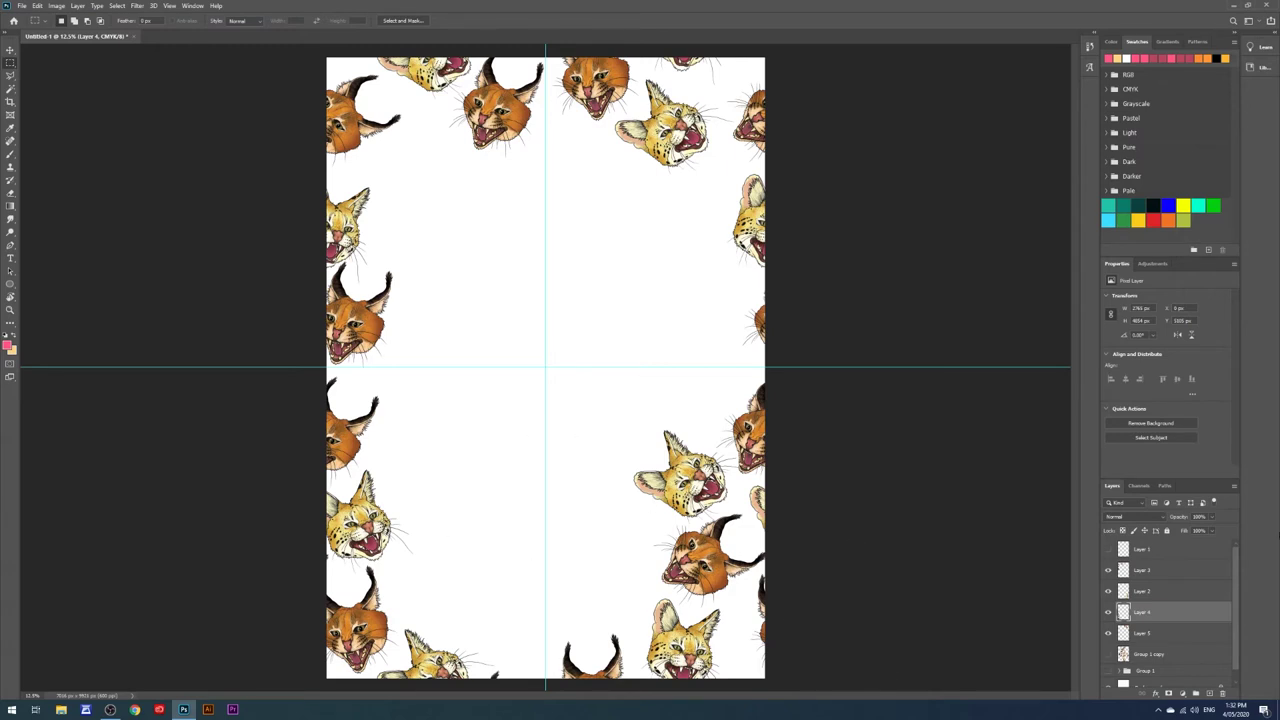
Step: Expand Group 1 and select its topmost caracal and serval head layers for copying
left_click_drag(1136, 557, 1119, 662)
left_click(1119, 660)
scroll(1167, 632, "down", 3)
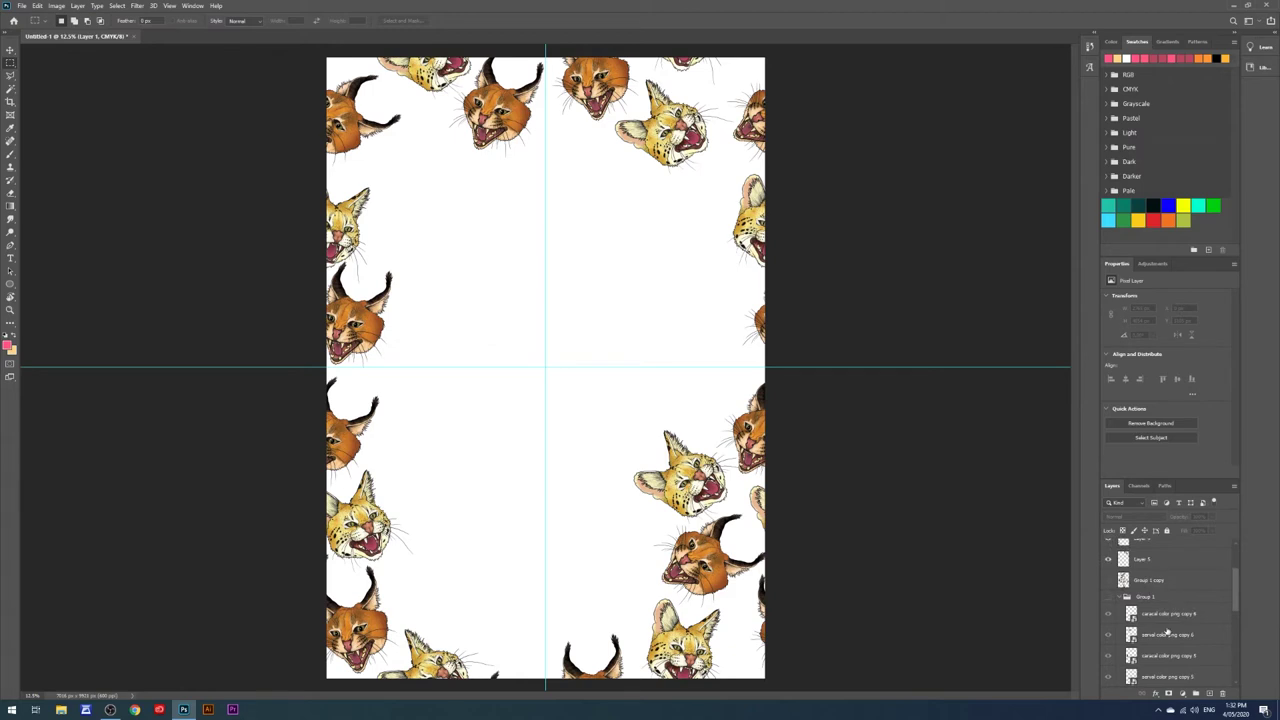
left_click(1172, 617)
left_click(1173, 637, "shift")
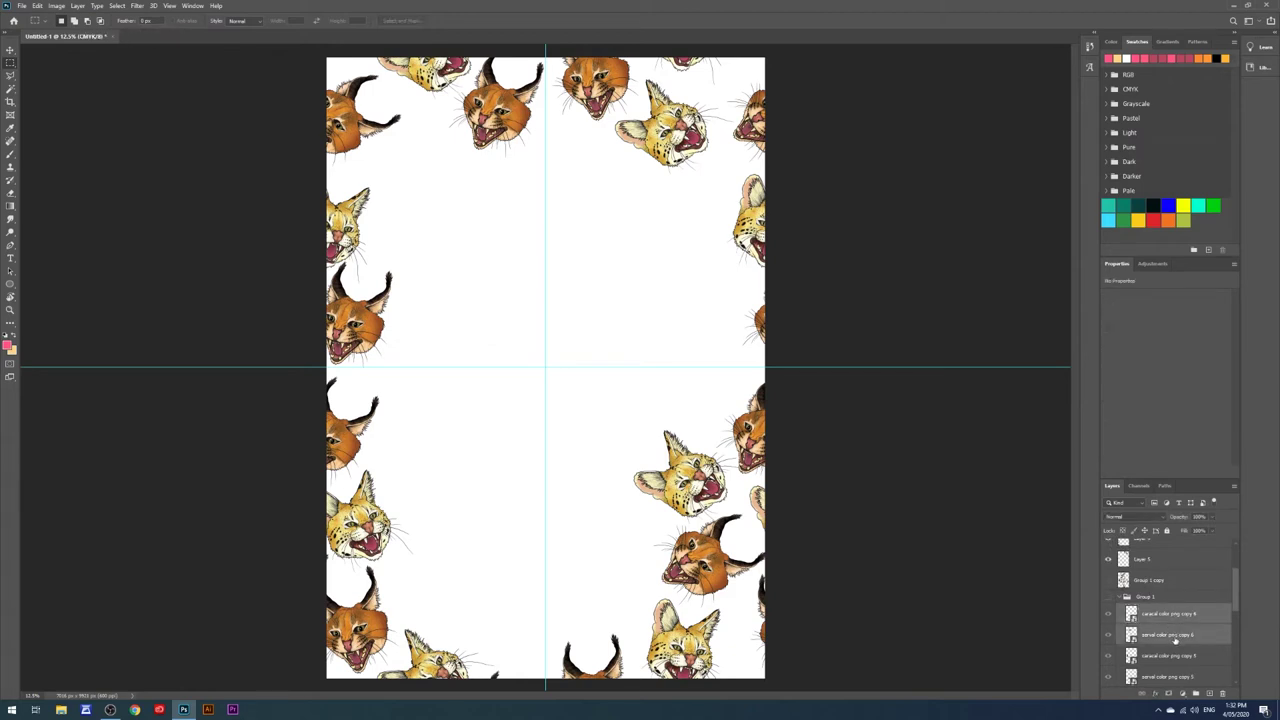
Step: Add a new layer at the top of the stack, paste the copied caracal and serval heads above it, and select the caracal
scroll(1175, 628, "up", 3)
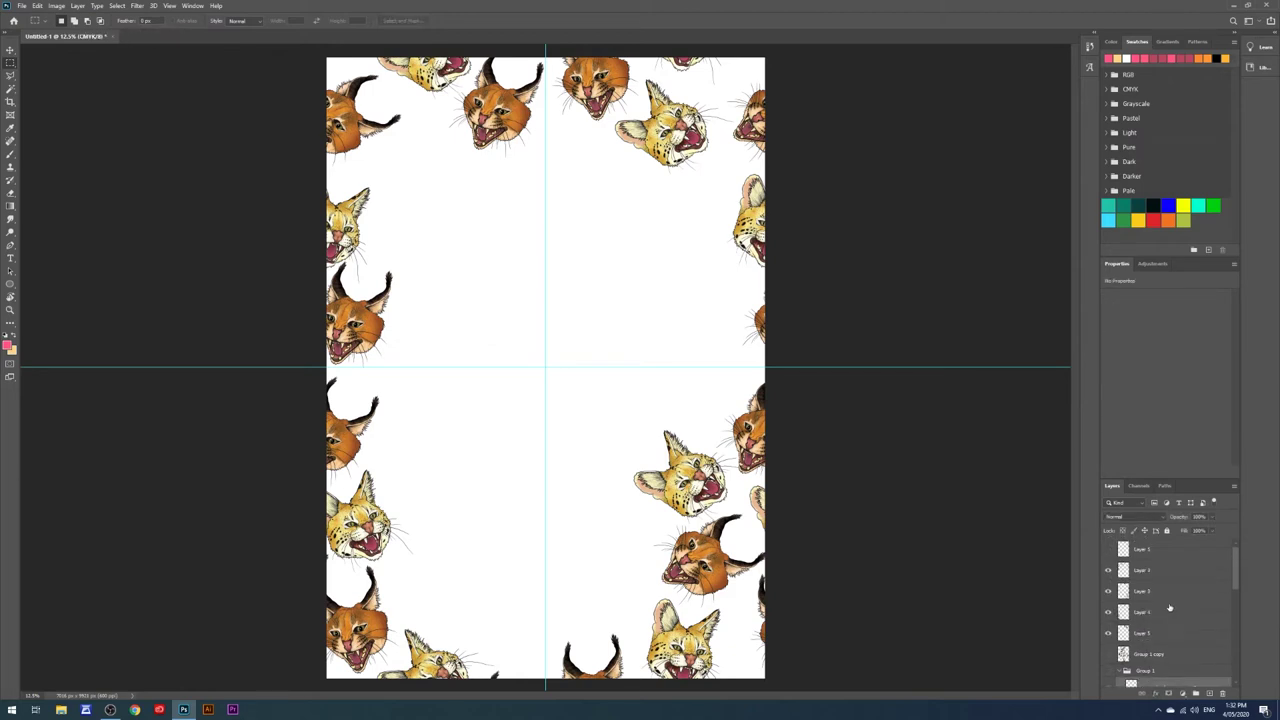
left_click(1108, 550)
left_click(1124, 550)
left_click(1108, 550)
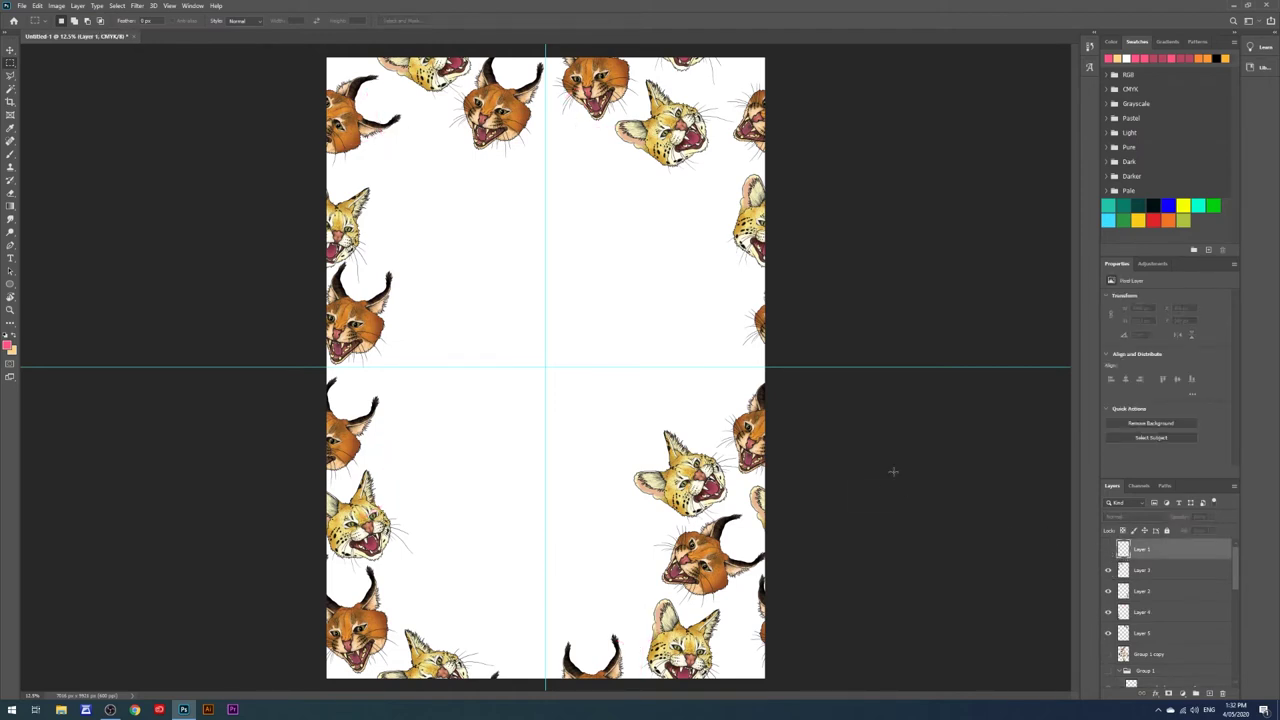
left_click(1208, 693)
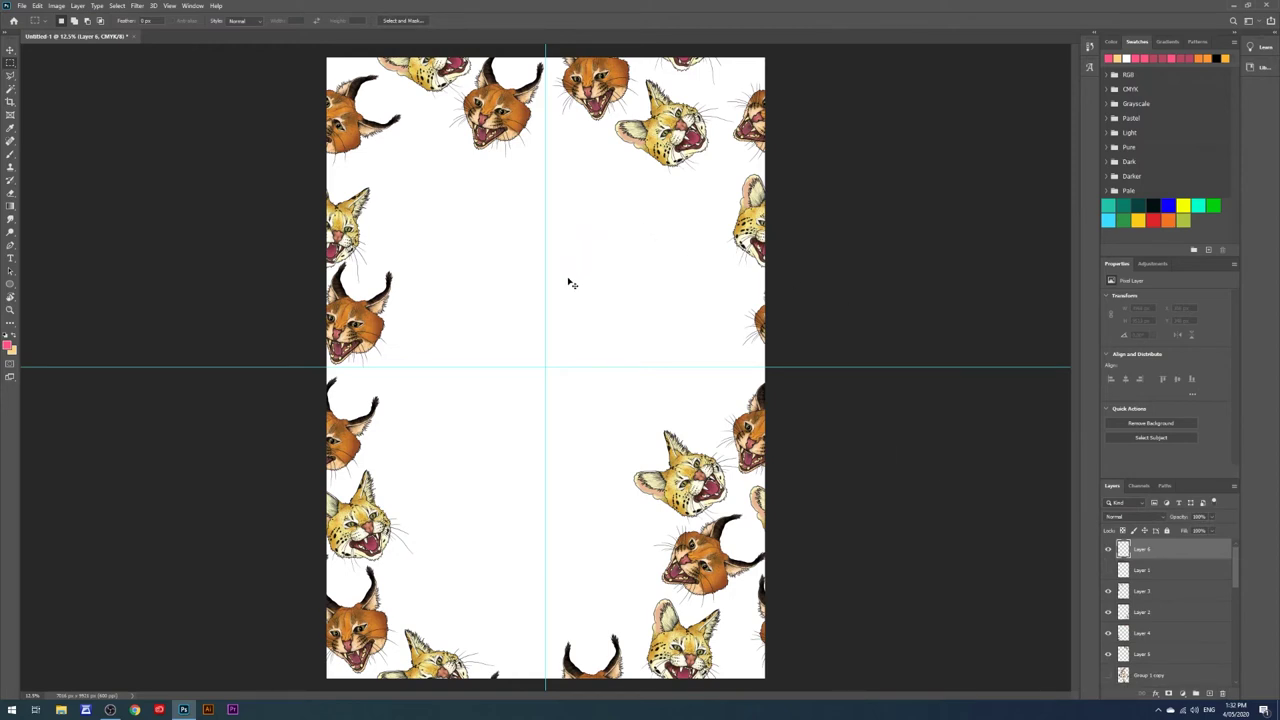
key("ctrl+v")
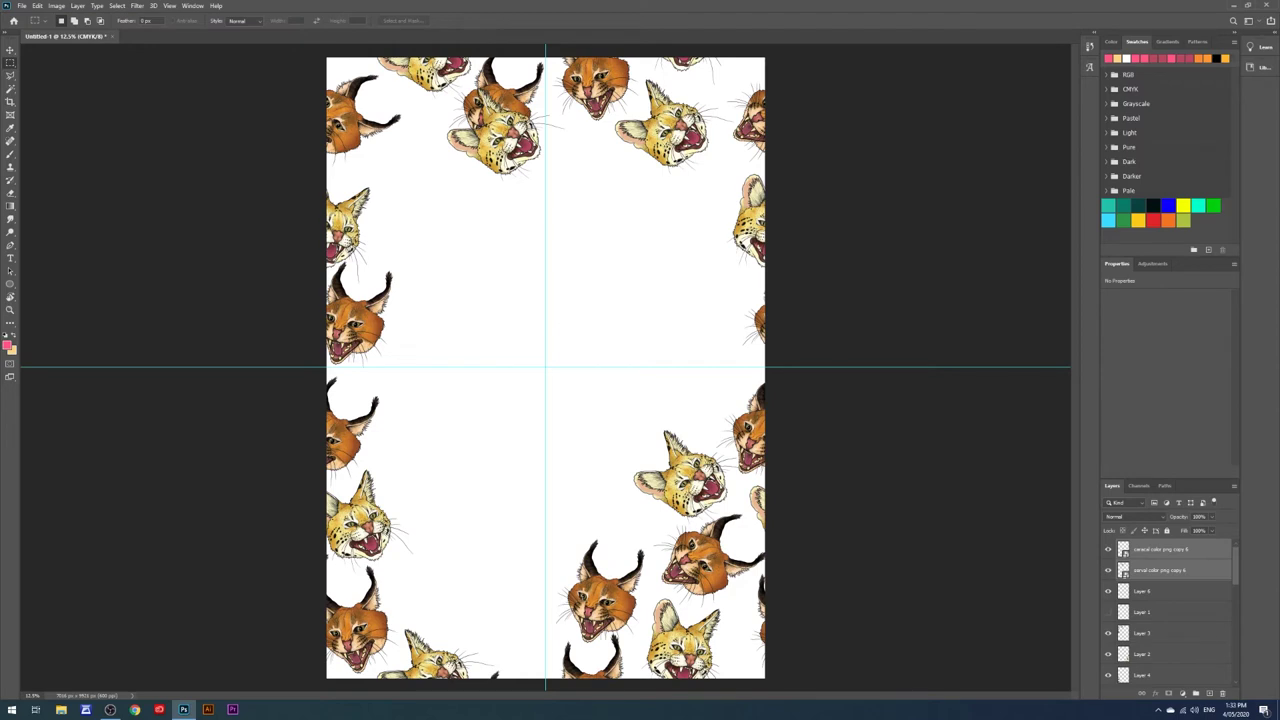
left_click(1157, 551)
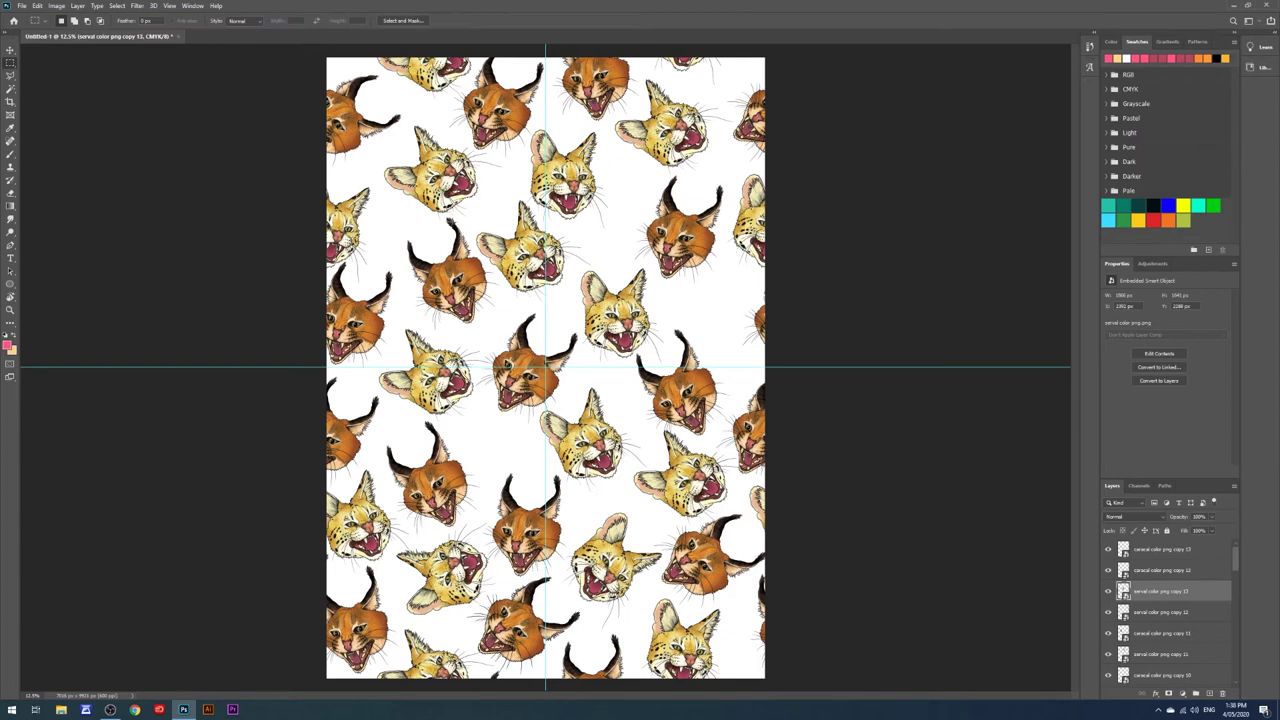
Step: Group all the layers from the topmost caracal head down to Layer 5 into a new group
left_click(1158, 553)
scroll(1156, 600, "down", 4)
scroll(1155, 626, "down", 5)
scroll(1155, 626, "down", 1)
scroll(1153, 645, "down", 5)
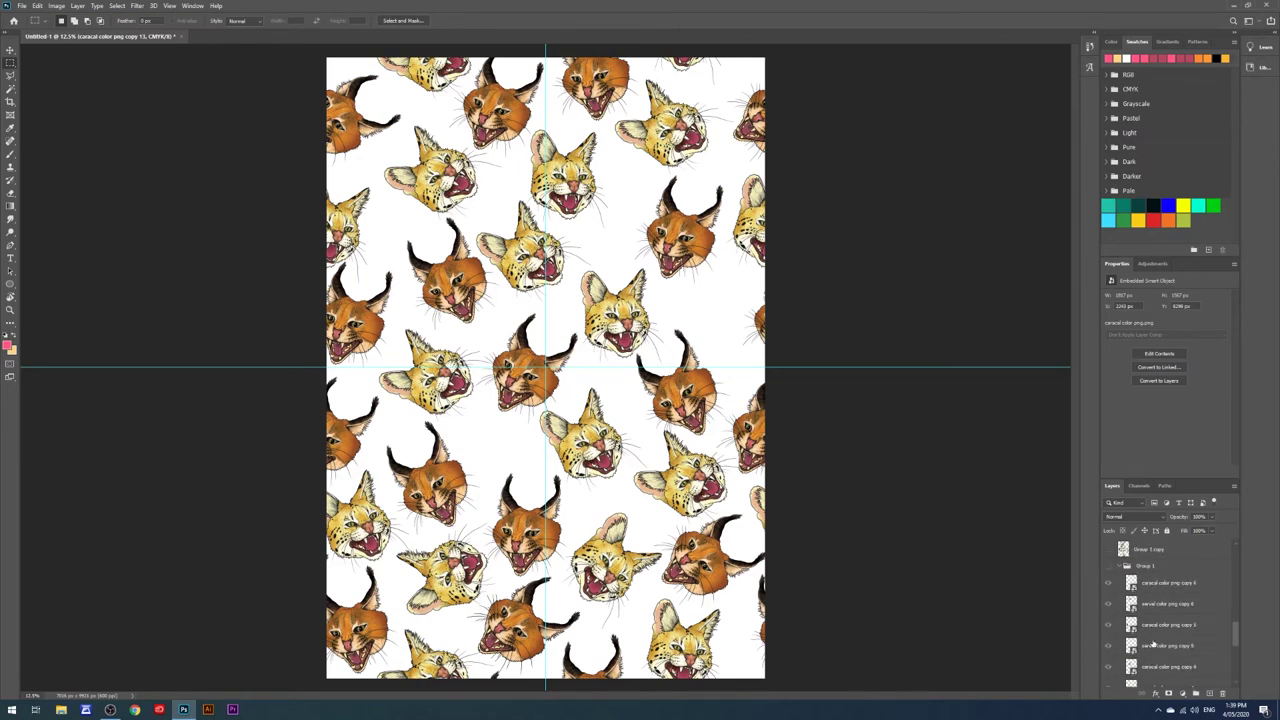
scroll(1153, 645, "up", 1)
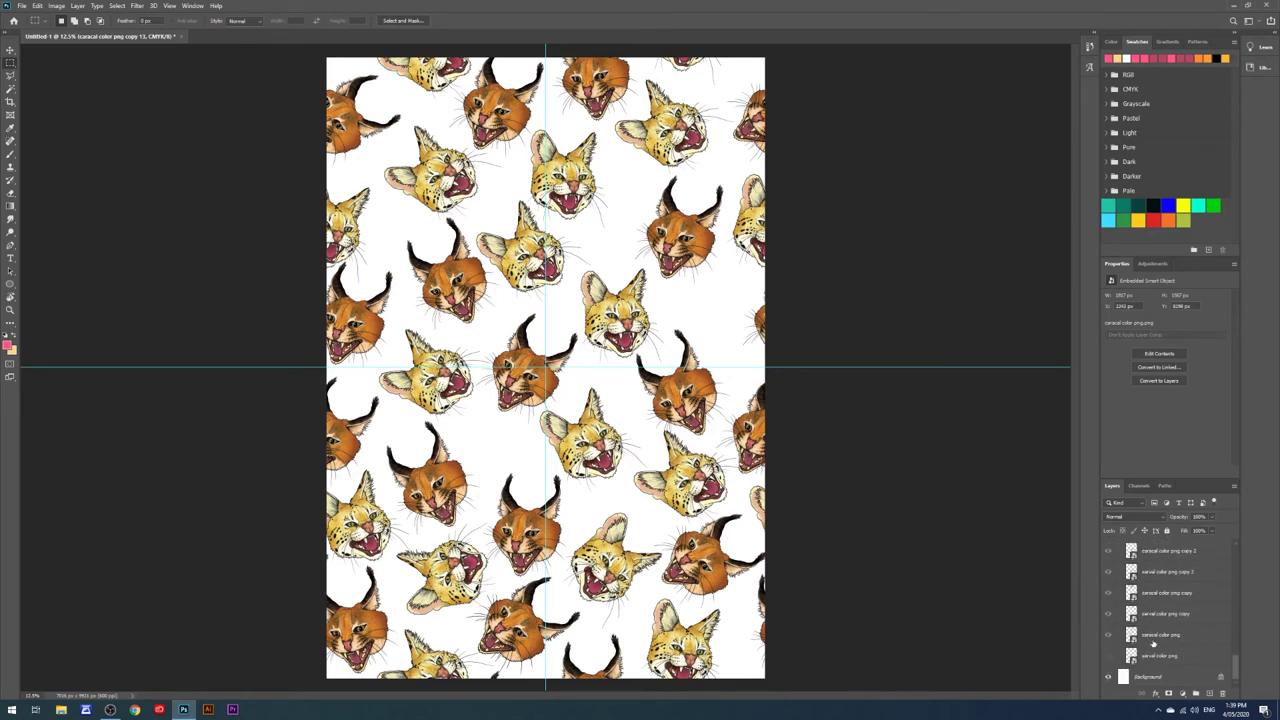
scroll(1150, 640, "up", 5)
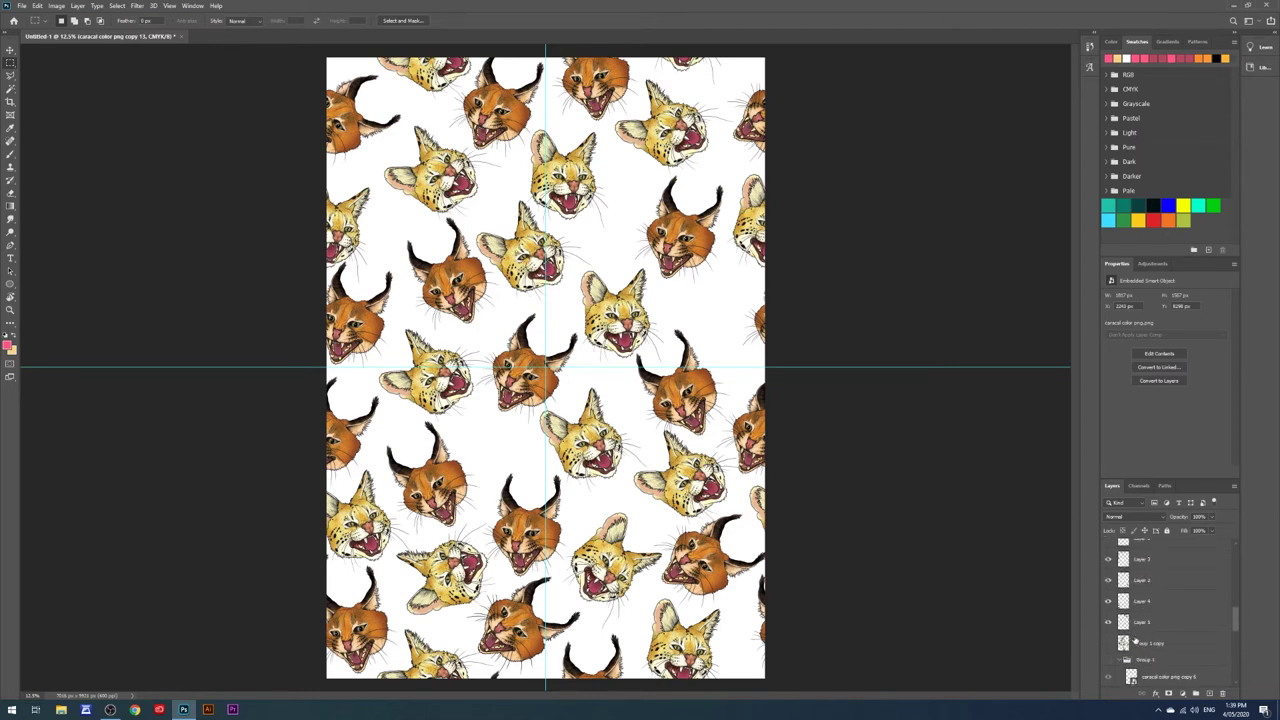
left_click(1135, 624, "shift")
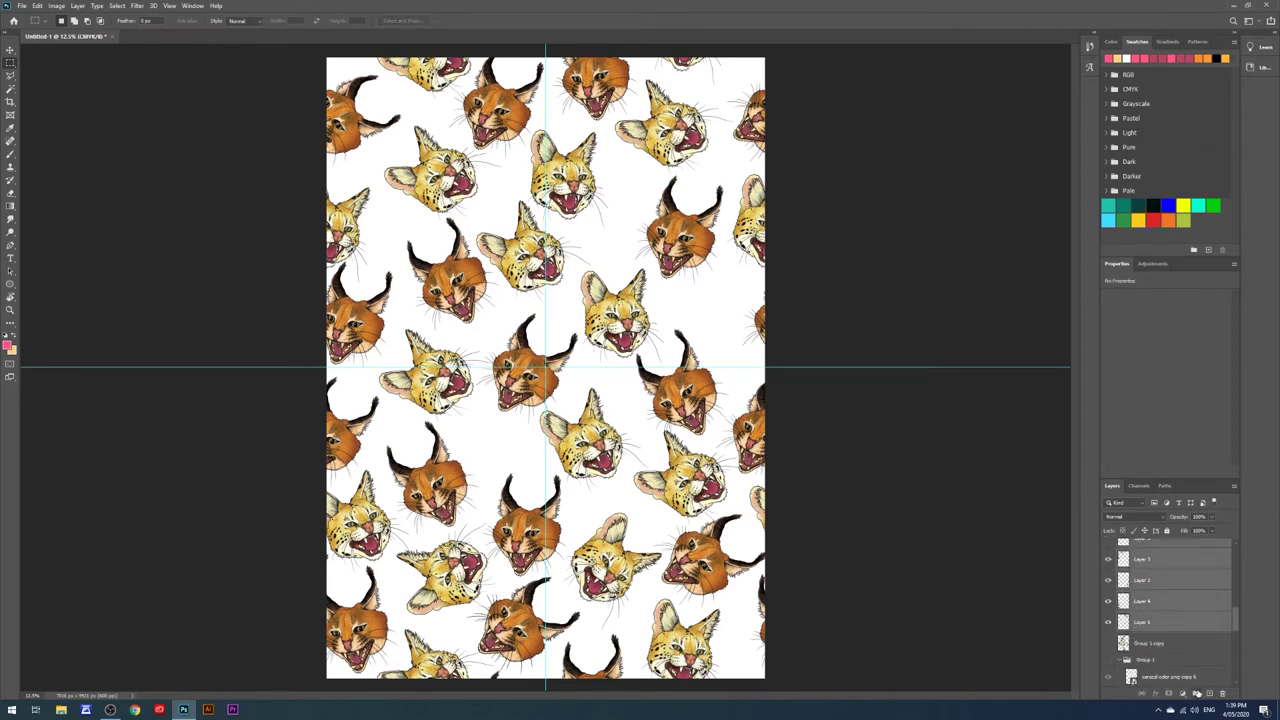
left_click(1194, 694)
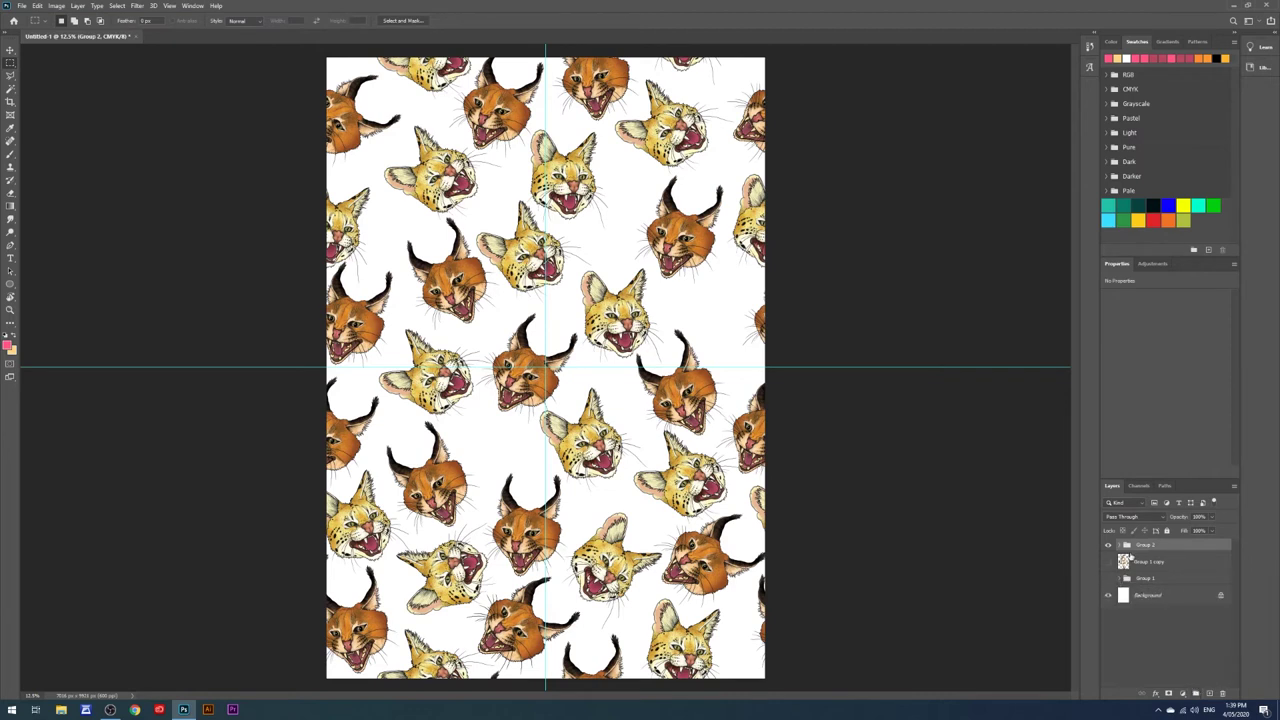
Step: Duplicate Group 2 and merge the copy into a single layer
right_click(1132, 552)
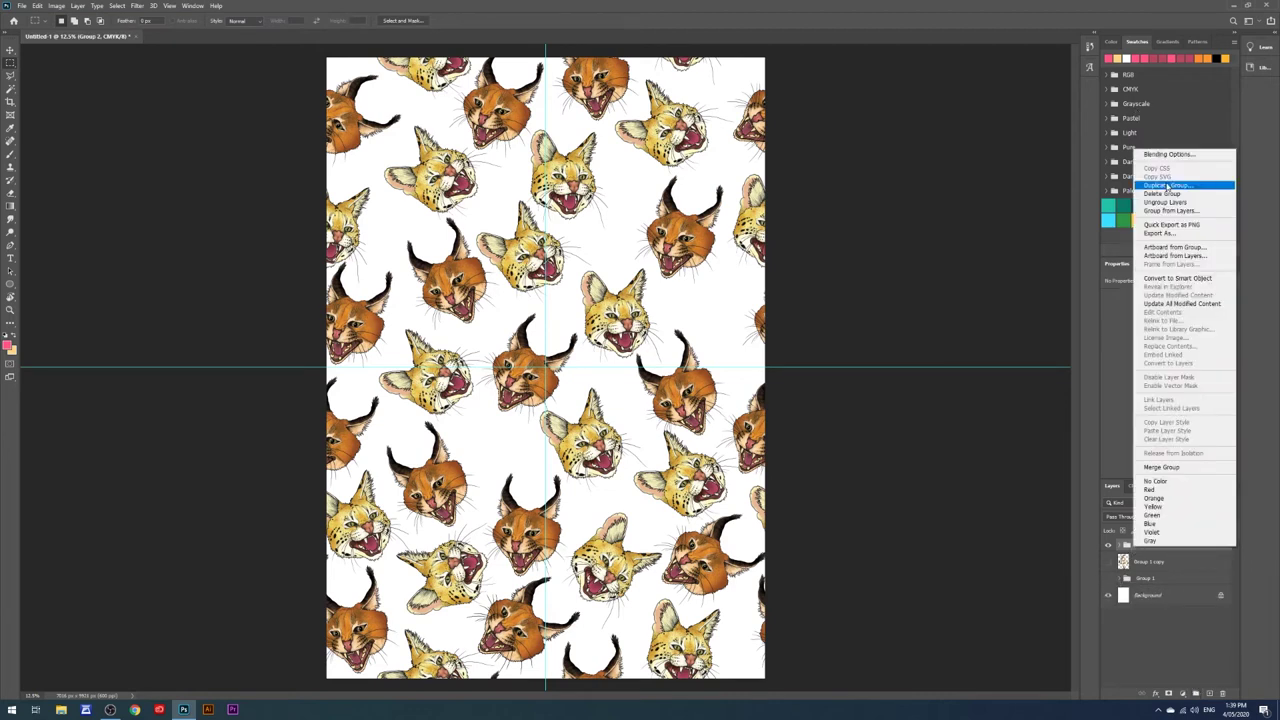
left_click(1167, 187)
key("Return")
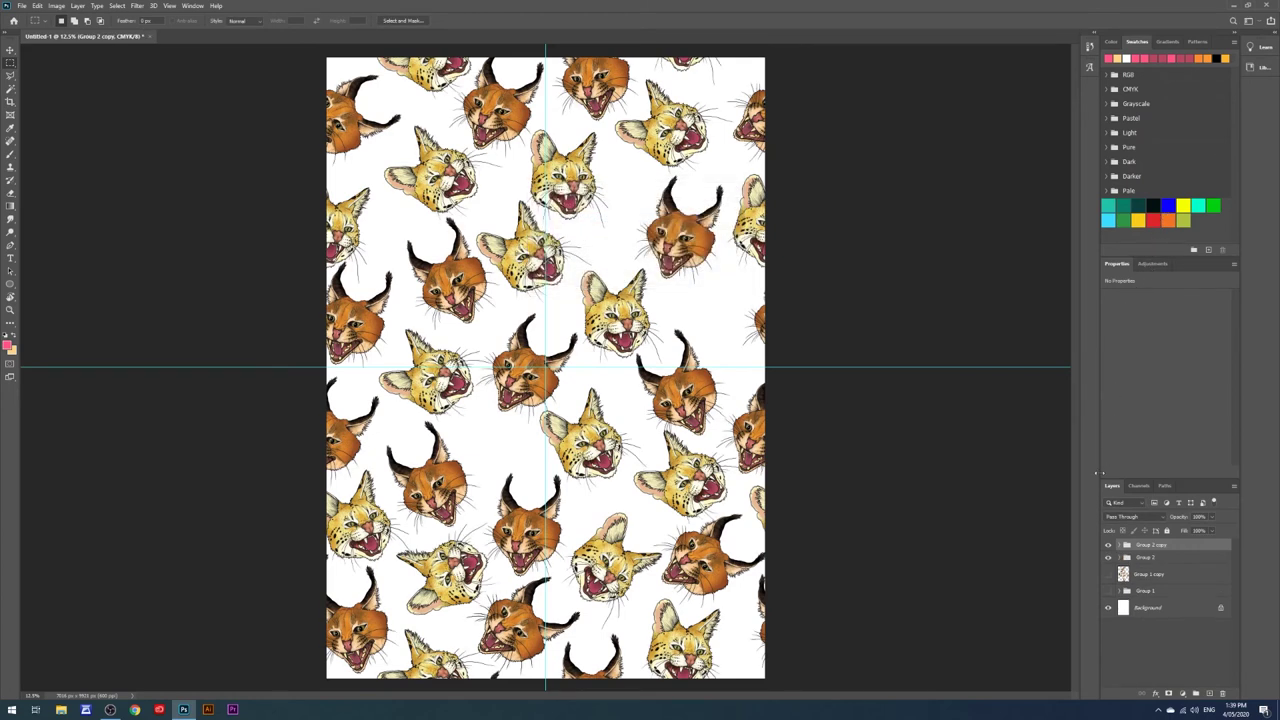
right_click(1148, 546)
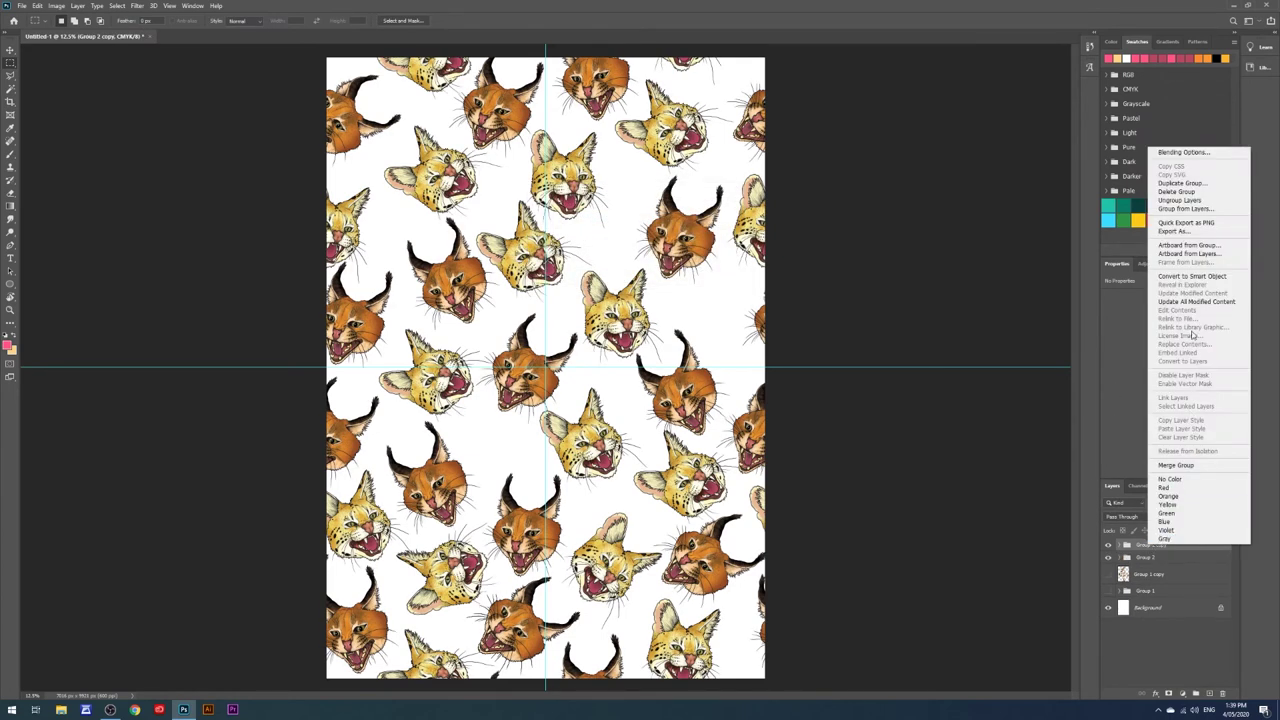
left_click(1190, 466)
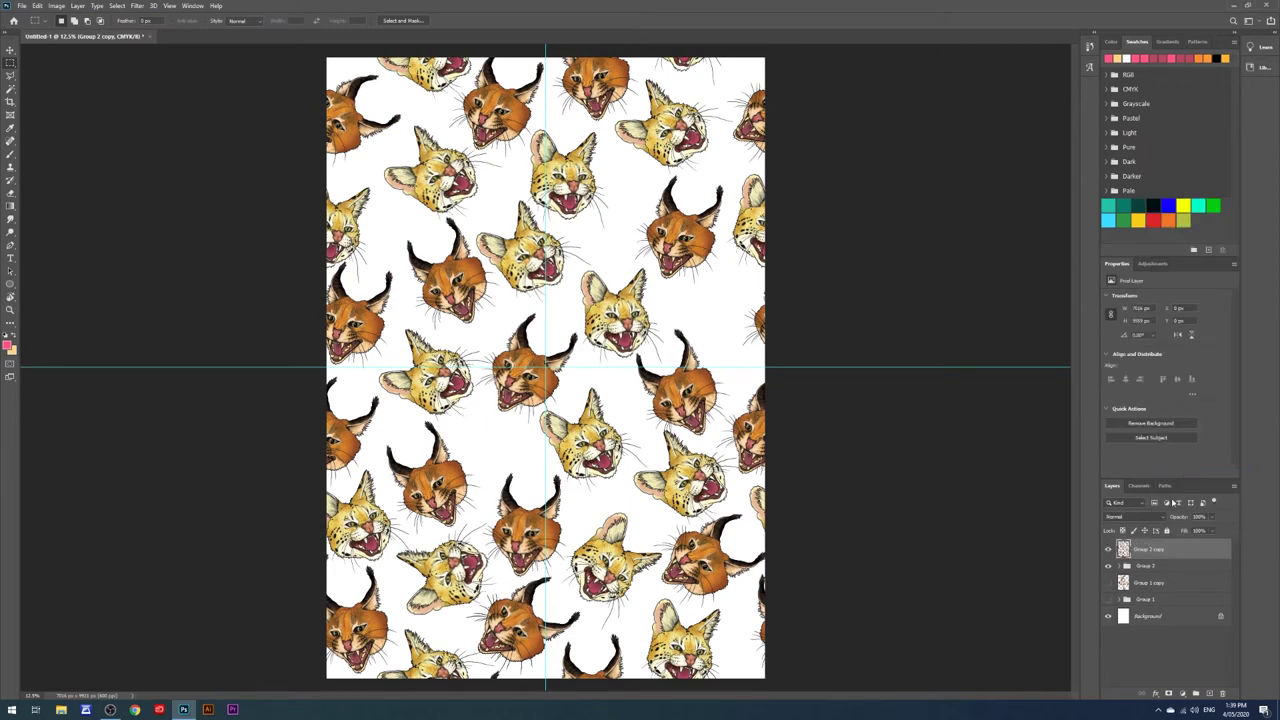
Step: Flatten the image with the hidden layers discarded, and undo the flattening
right_click(1149, 557)
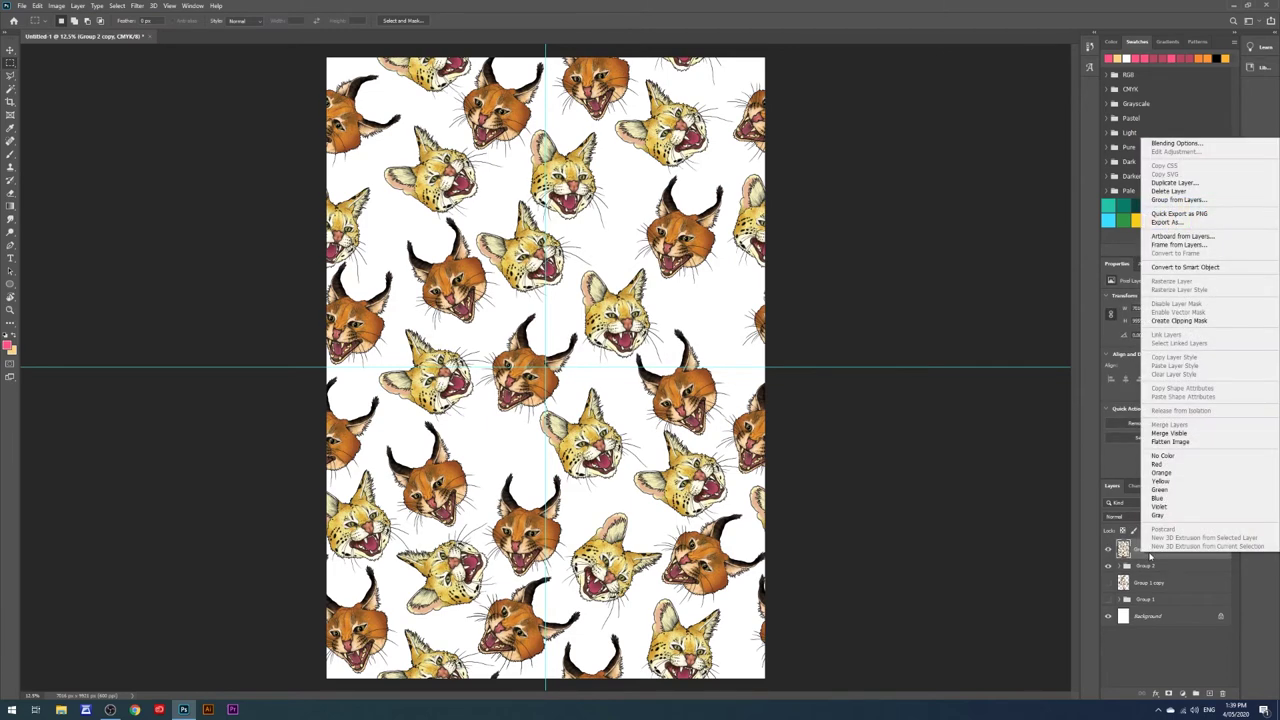
left_click(1180, 446)
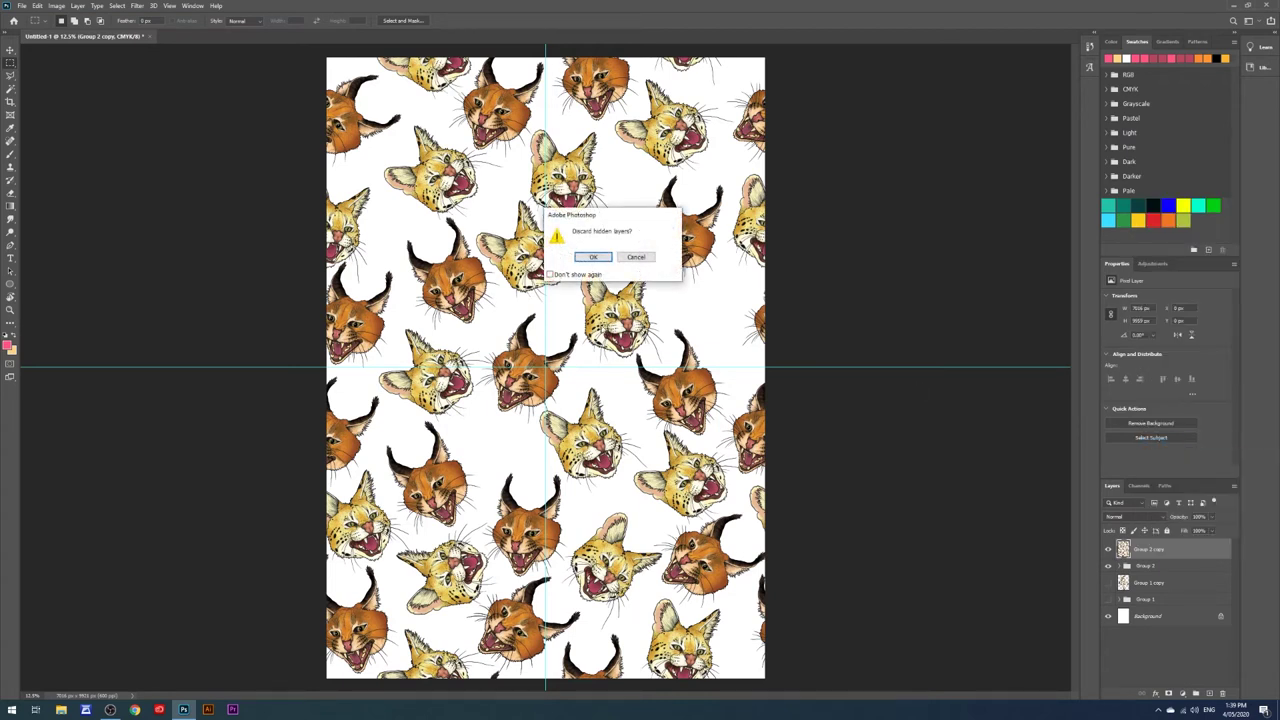
left_click(592, 258)
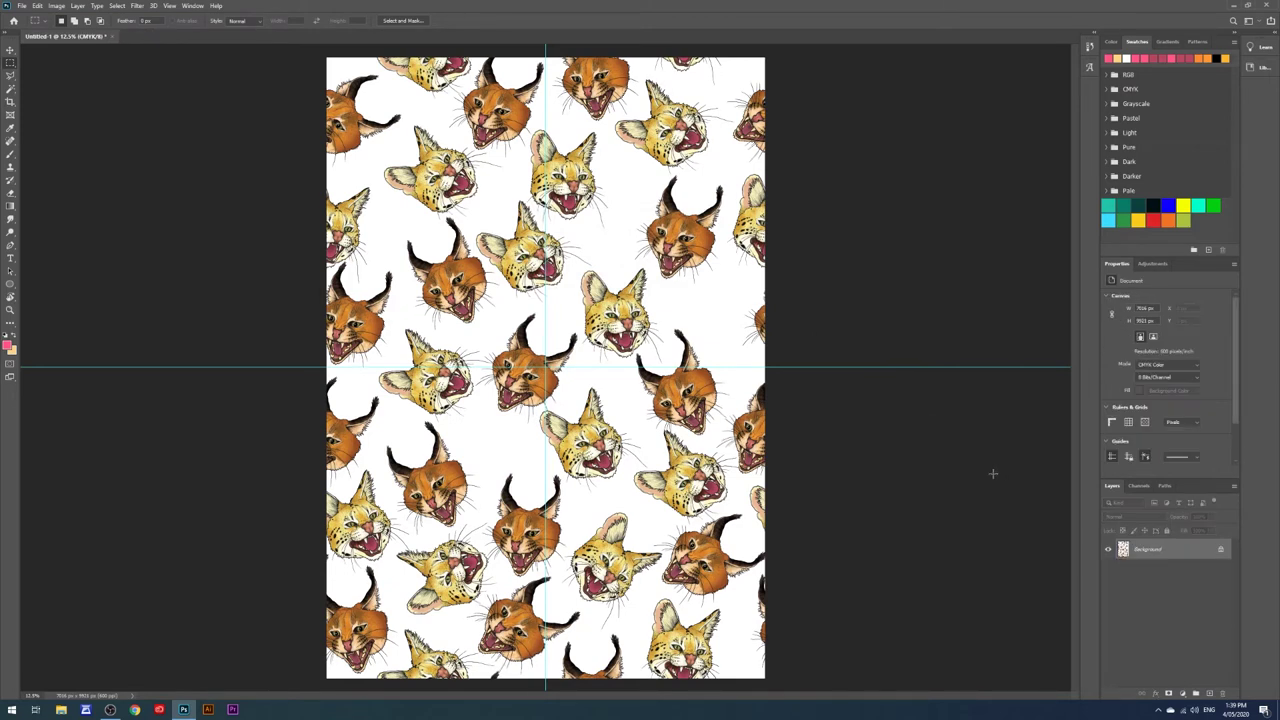
key("ctrl+z")
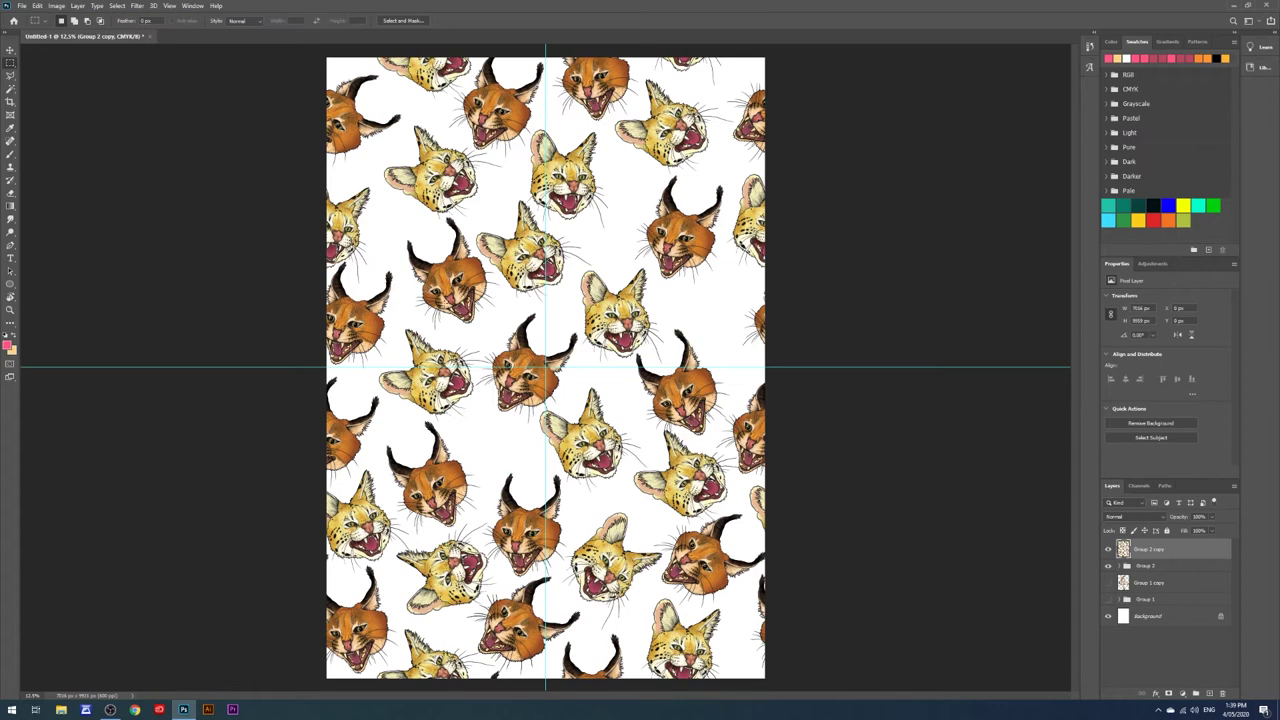
left_click(21, 5)
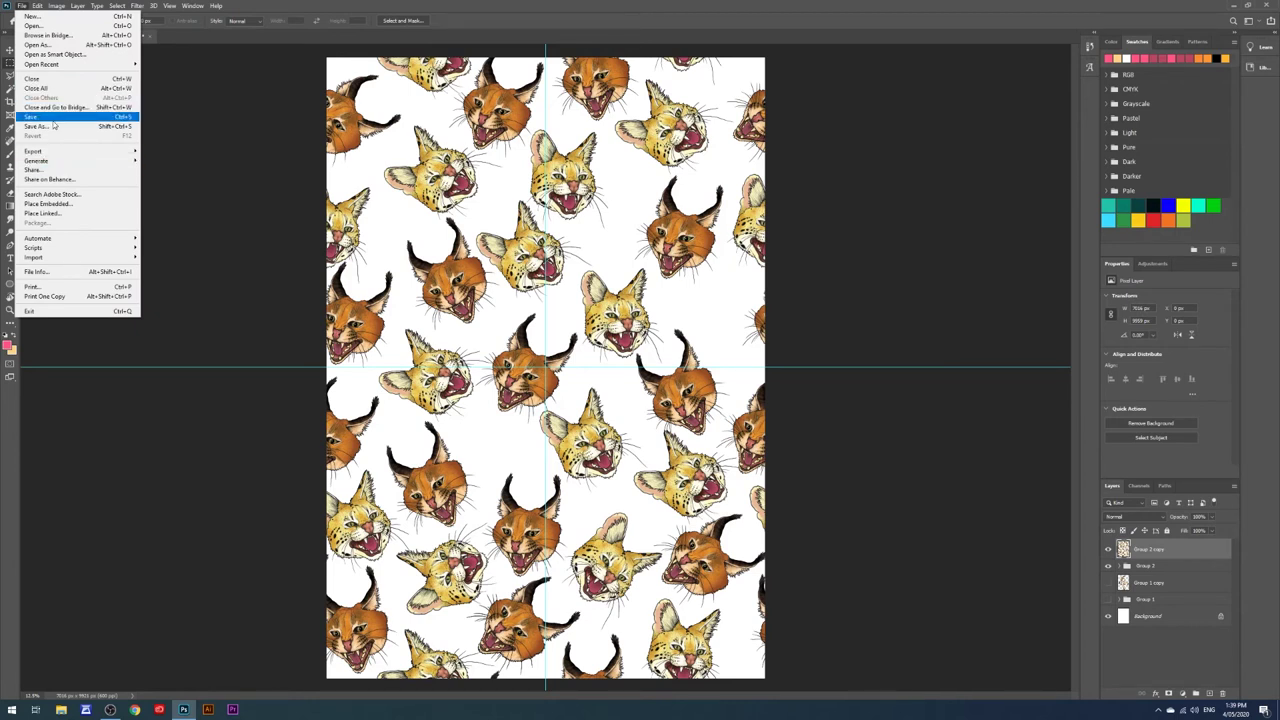
left_click(229, 184)
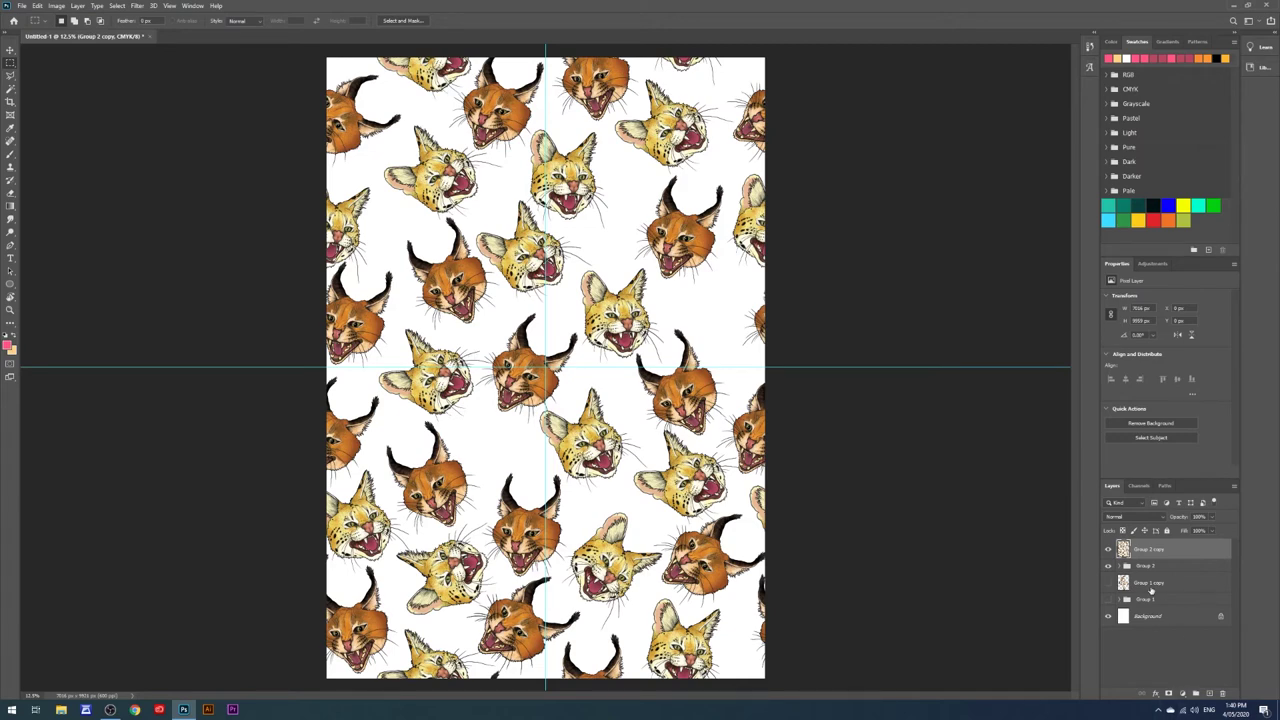
Step: Flatten the image, discarding the hidden layers, and unlock the resulting Background layer
right_click(1154, 556)
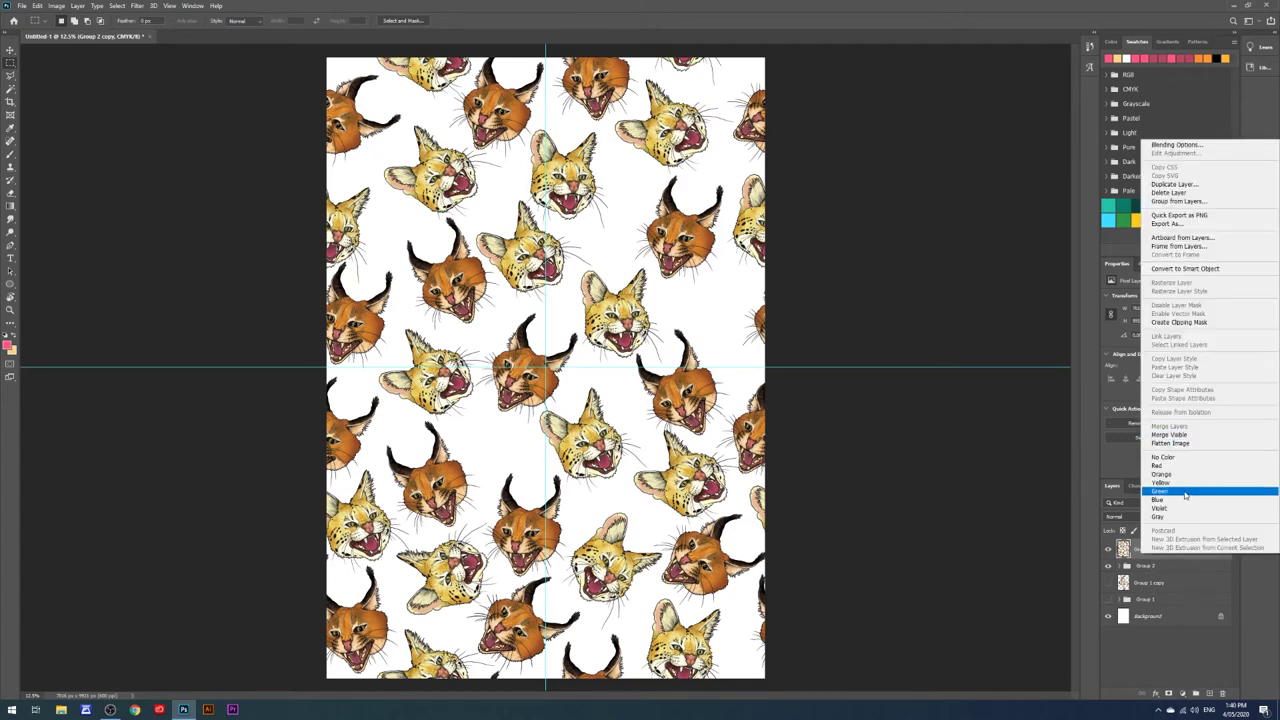
left_click(1188, 444)
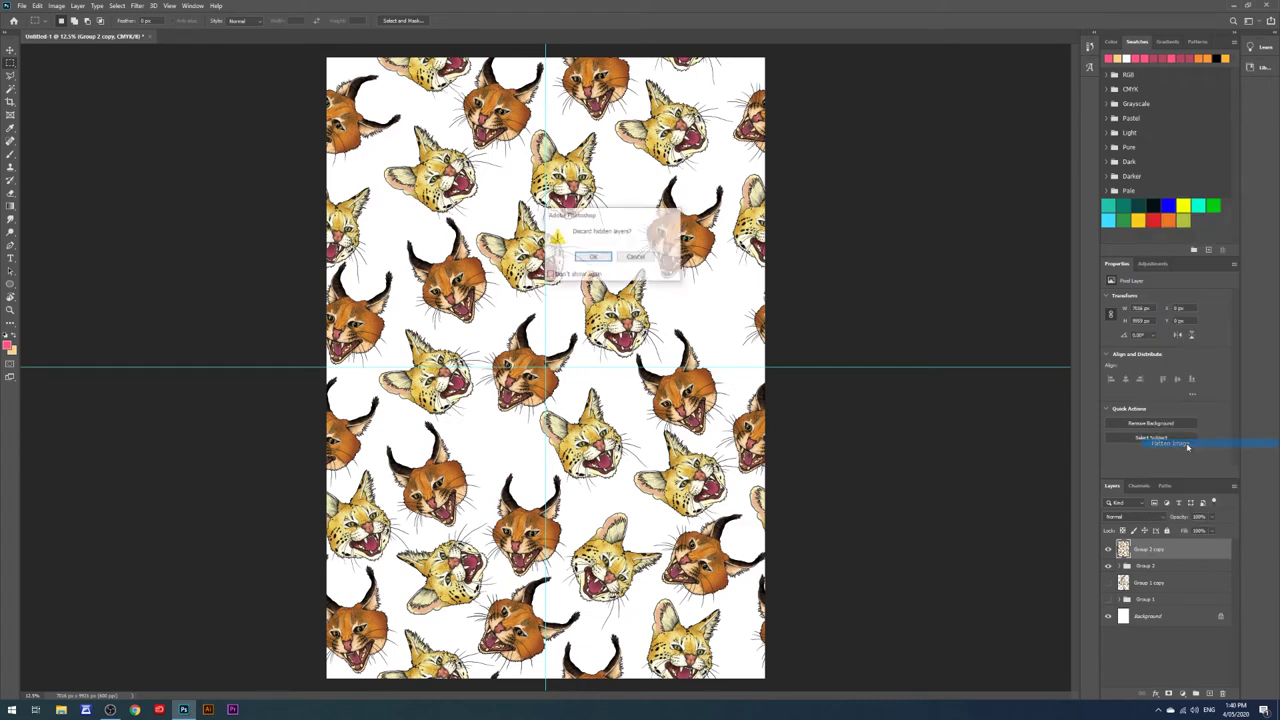
left_click(591, 258)
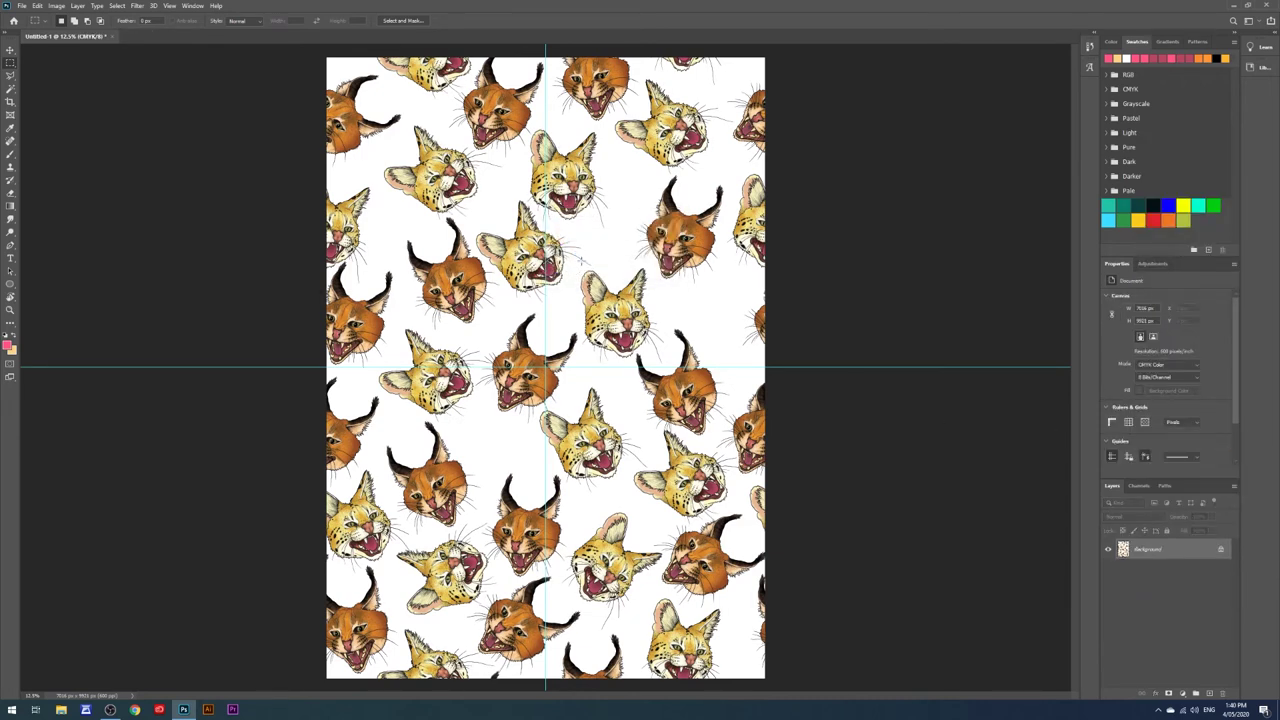
left_click(1224, 548)
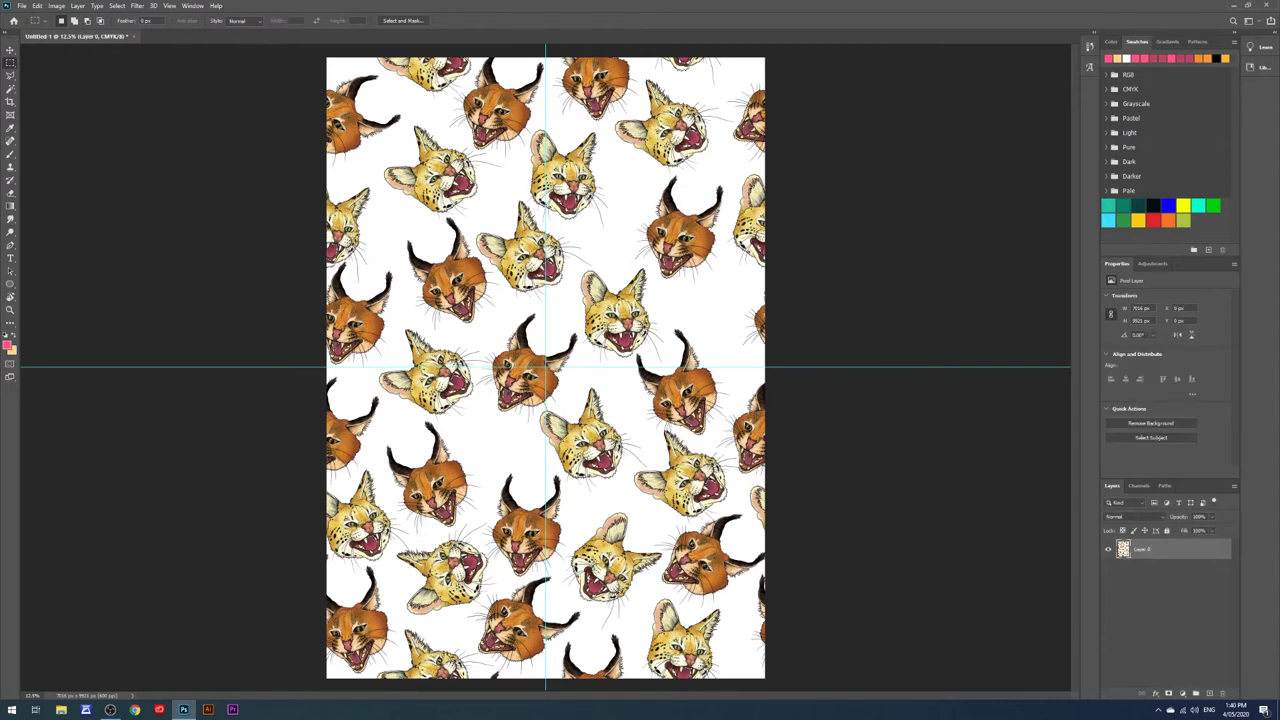
Step: Define the flattened serval and caracal artwork as a pattern named "ca"
key("ctrl+minus")
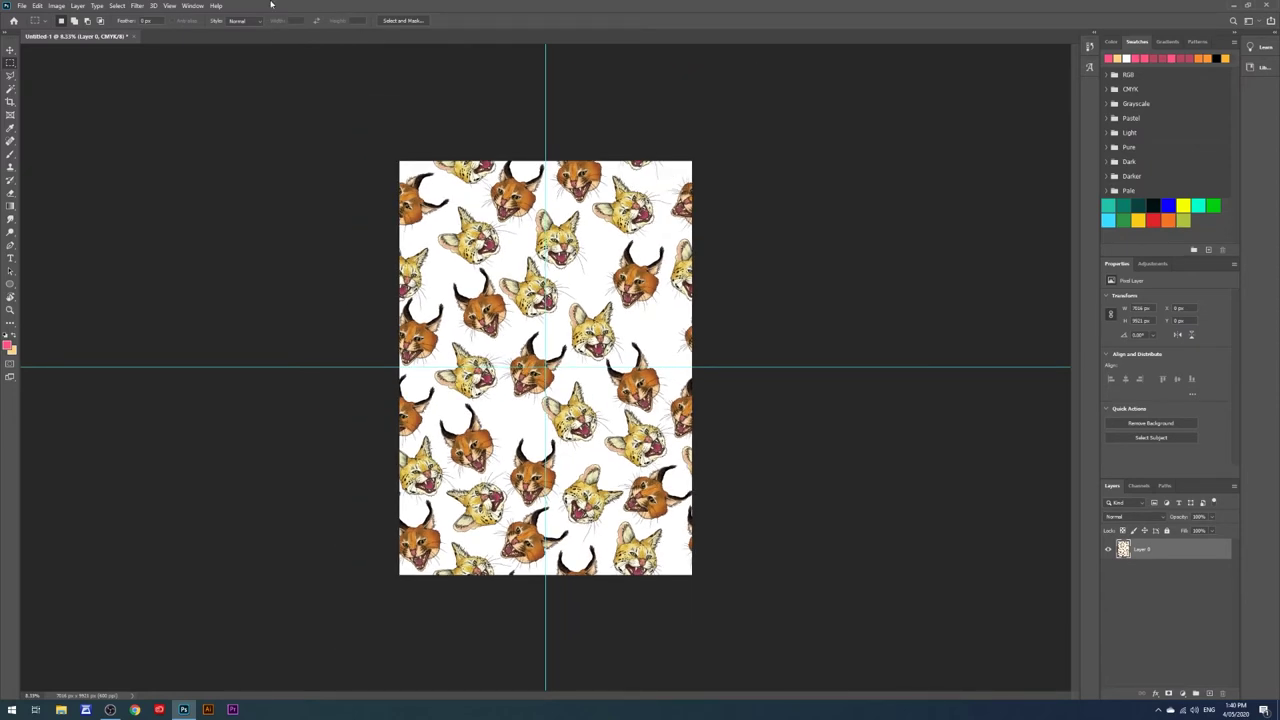
left_click(36, 6)
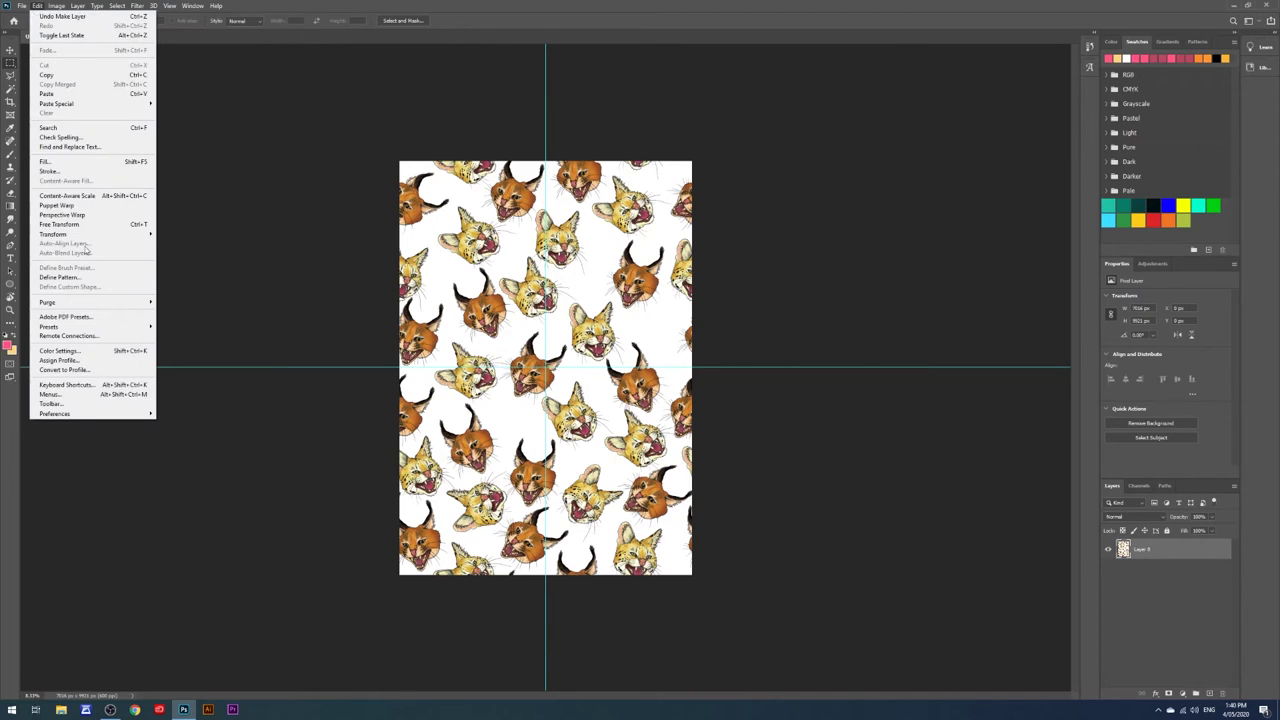
mouse_move(126, 304)
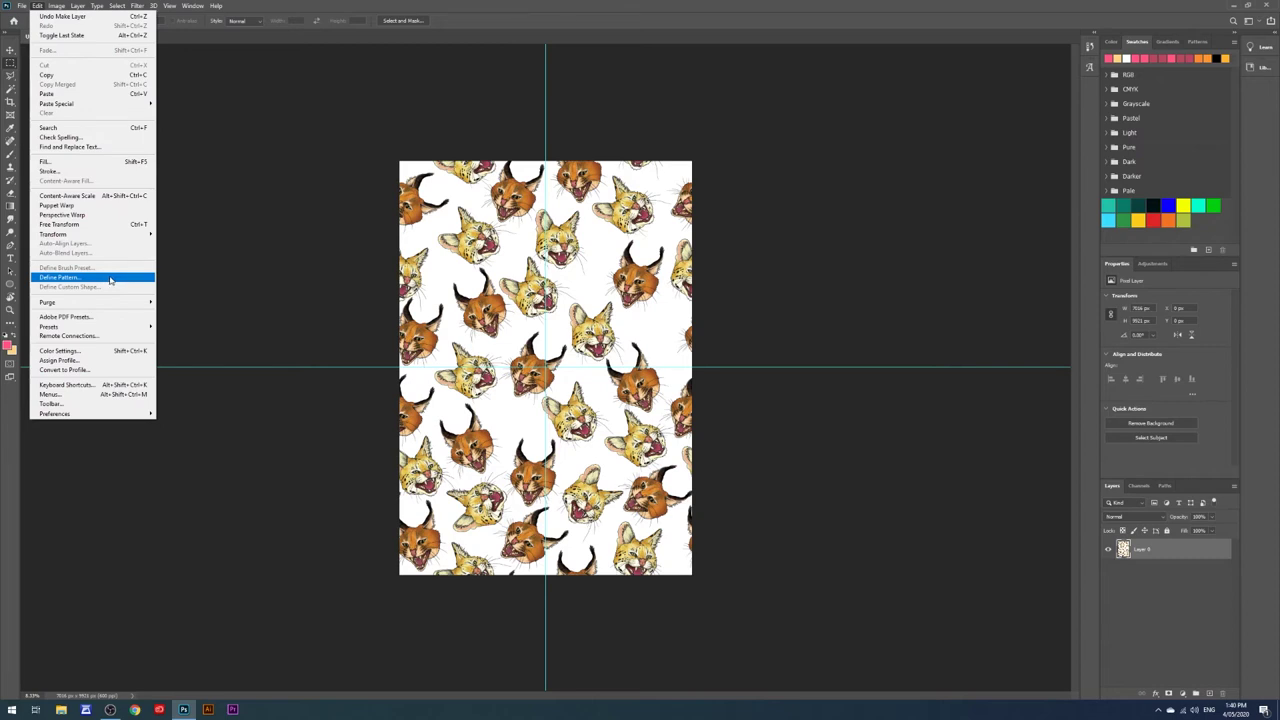
left_click(110, 280)
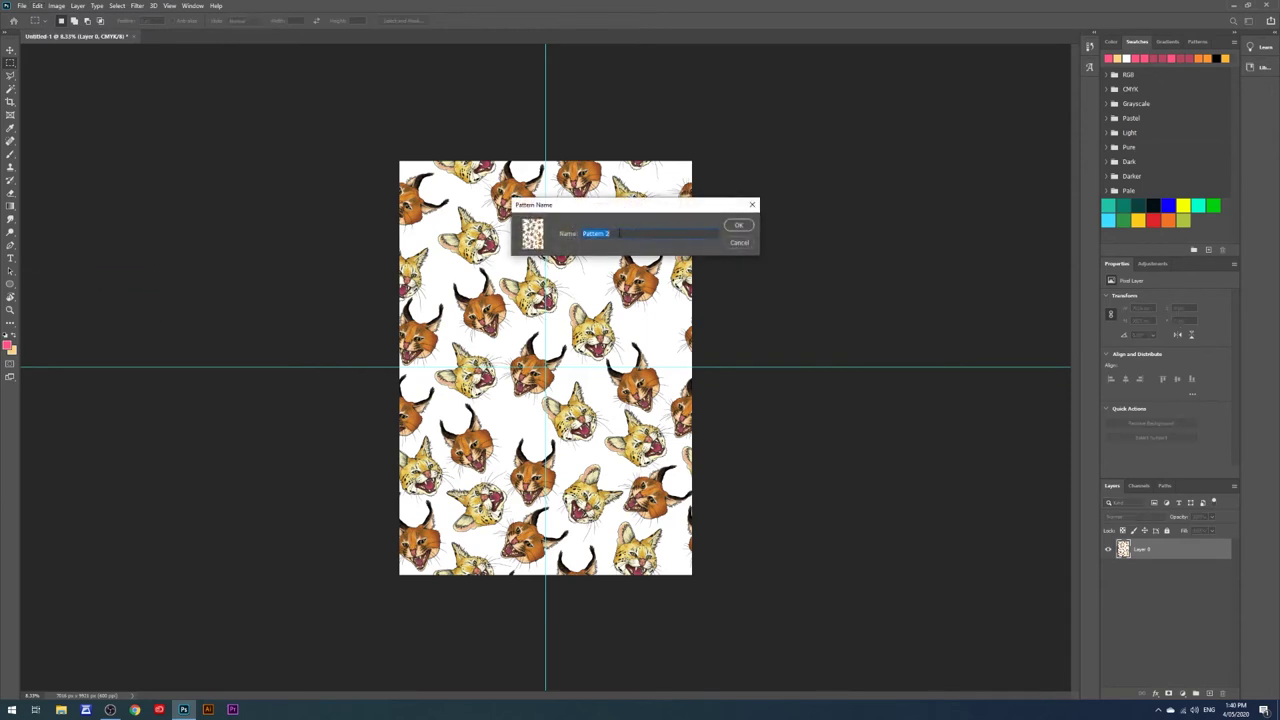
type("ca")
left_click(739, 225)
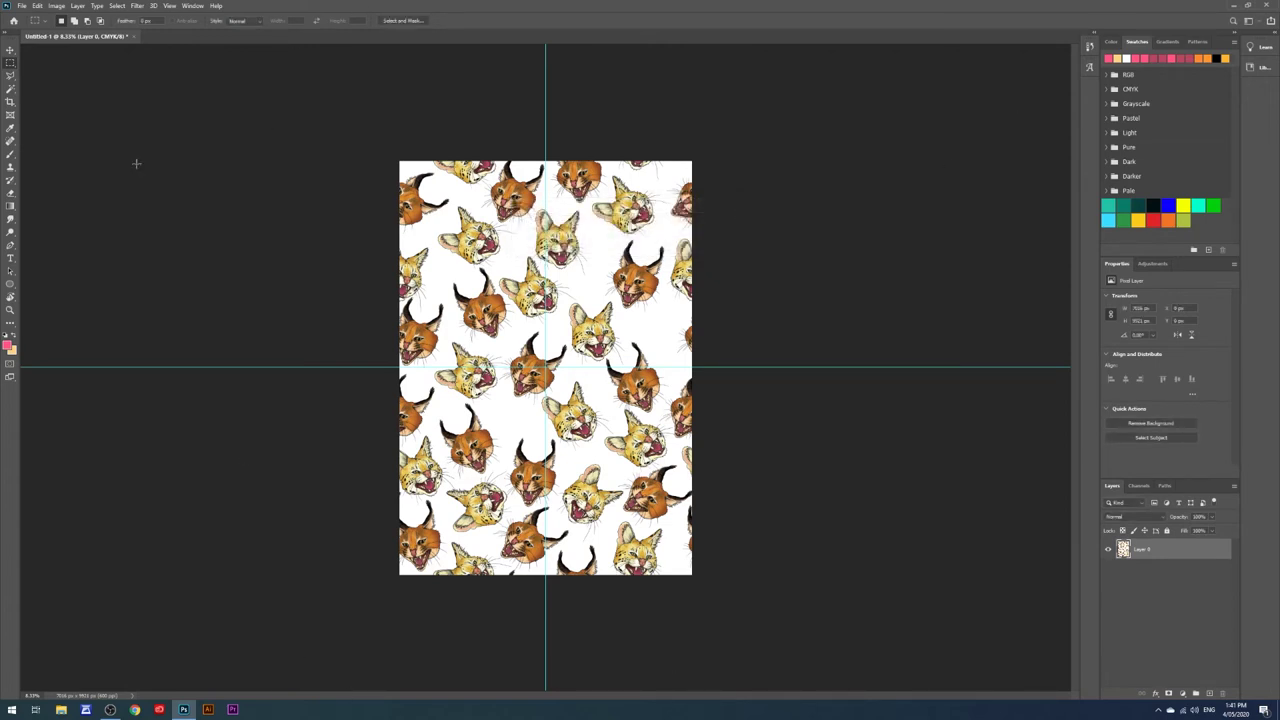
Step: Create a new document of 15000 × 15000 pixels at 600 pixels/inch, based on the recent square custom preset
left_click(22, 6)
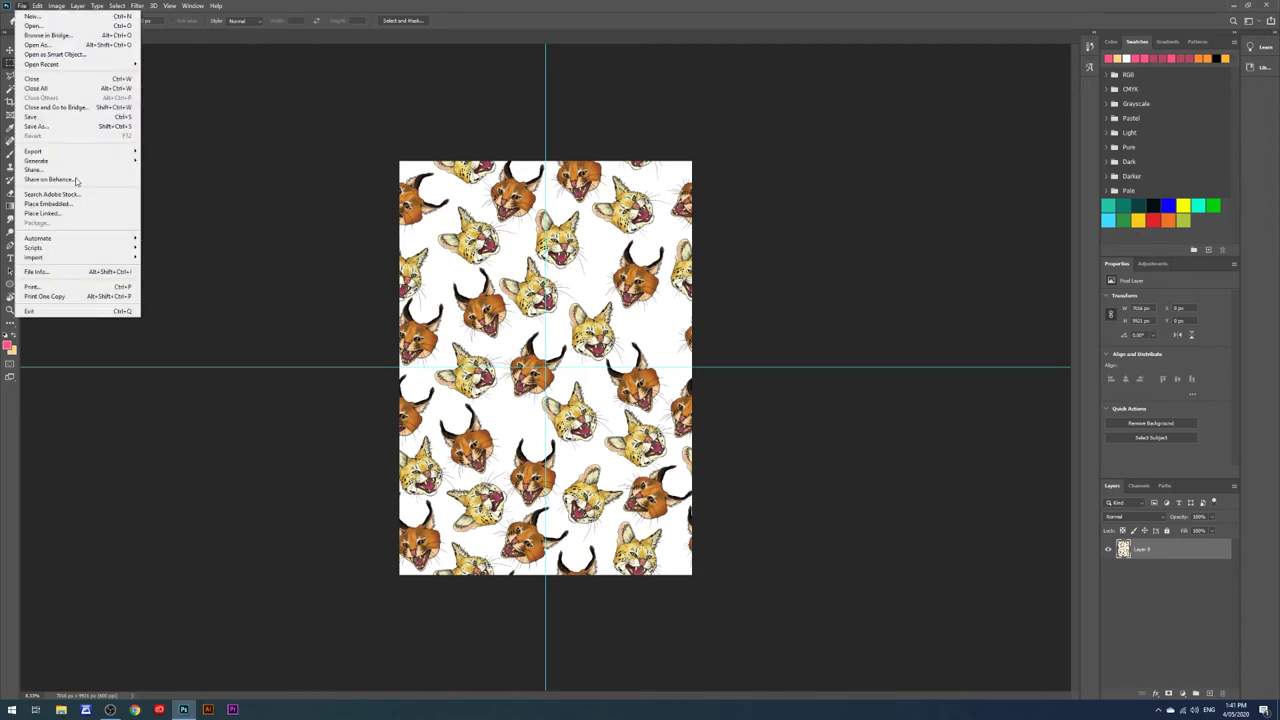
left_click(70, 18)
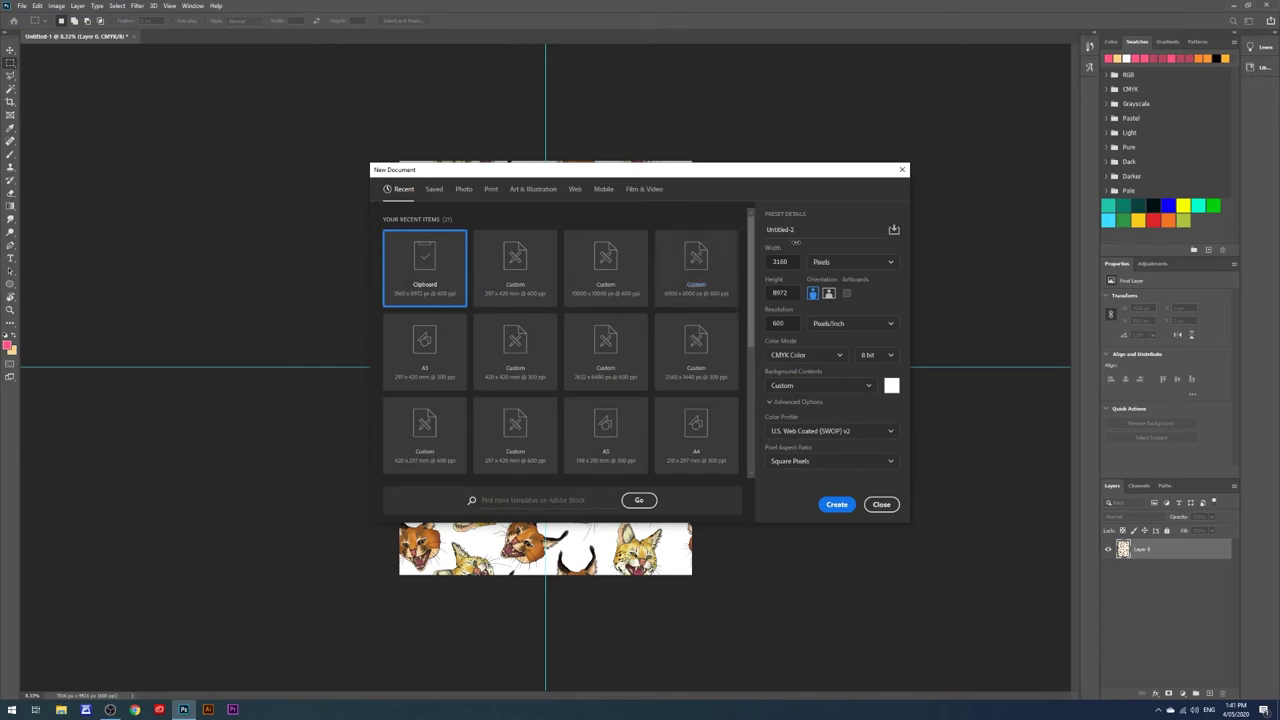
left_click(635, 272)
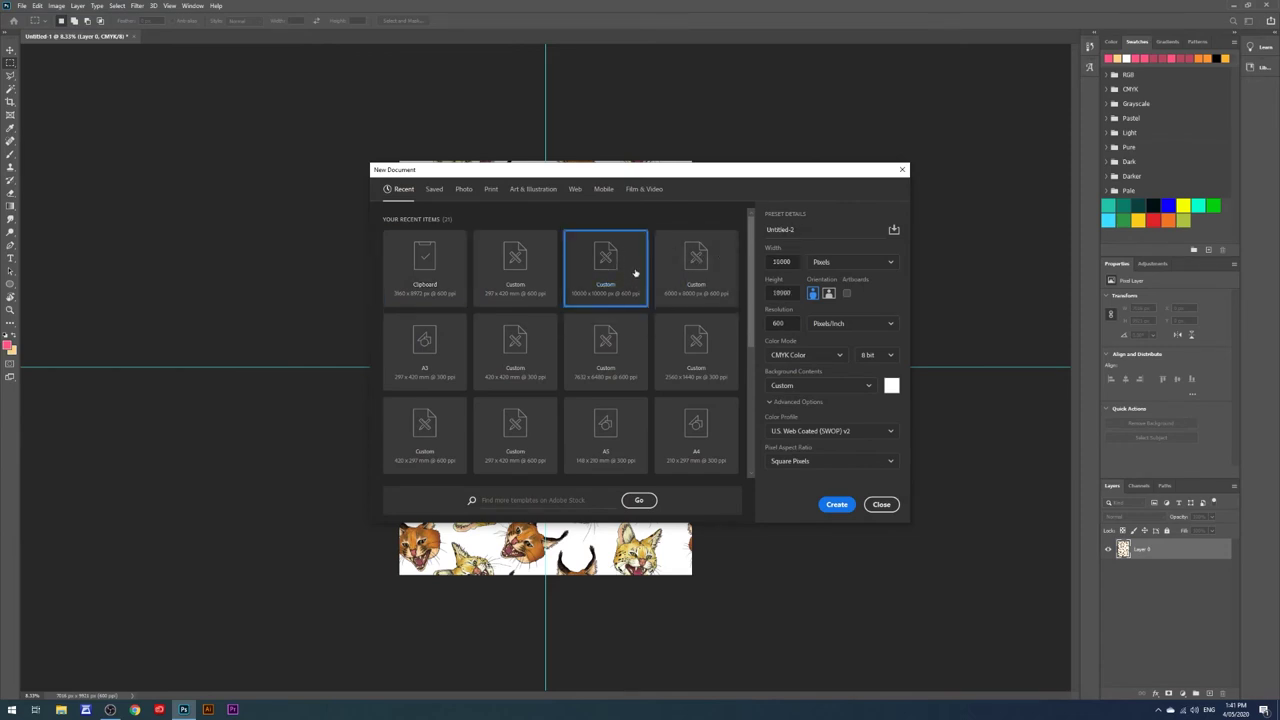
left_click(786, 261)
type("5")
left_click(778, 293)
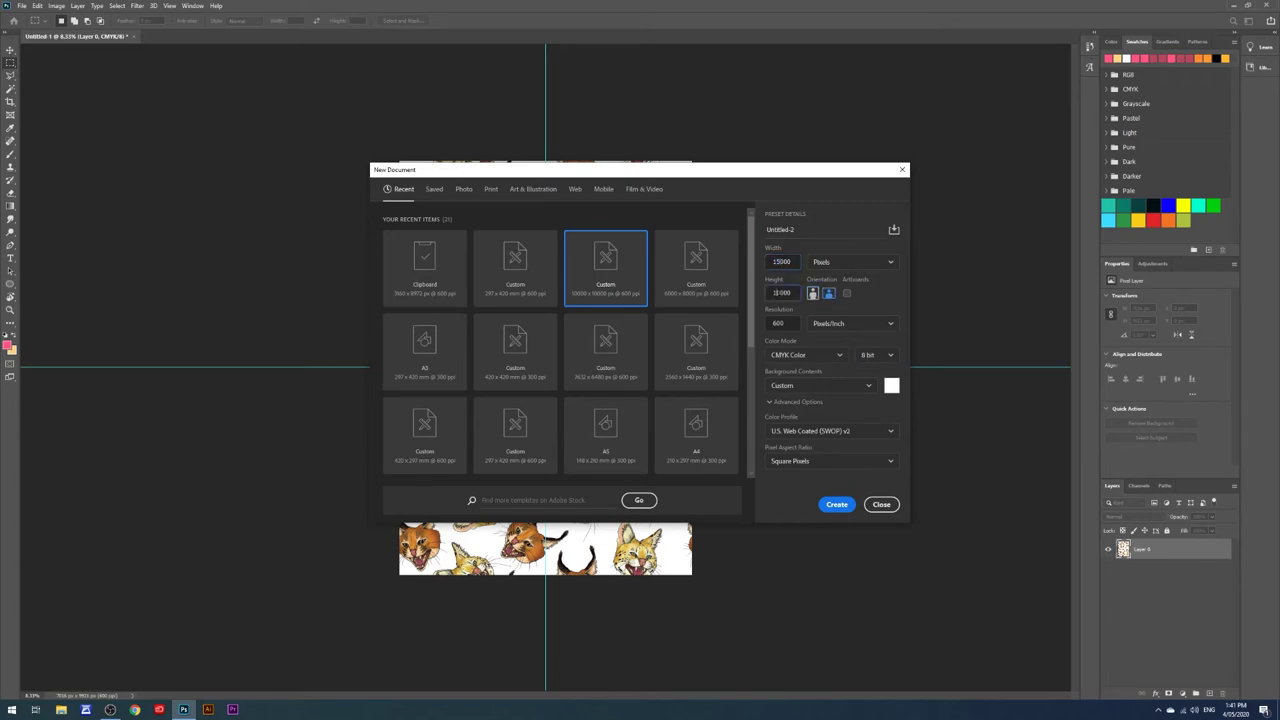
type("5")
left_click(835, 505)
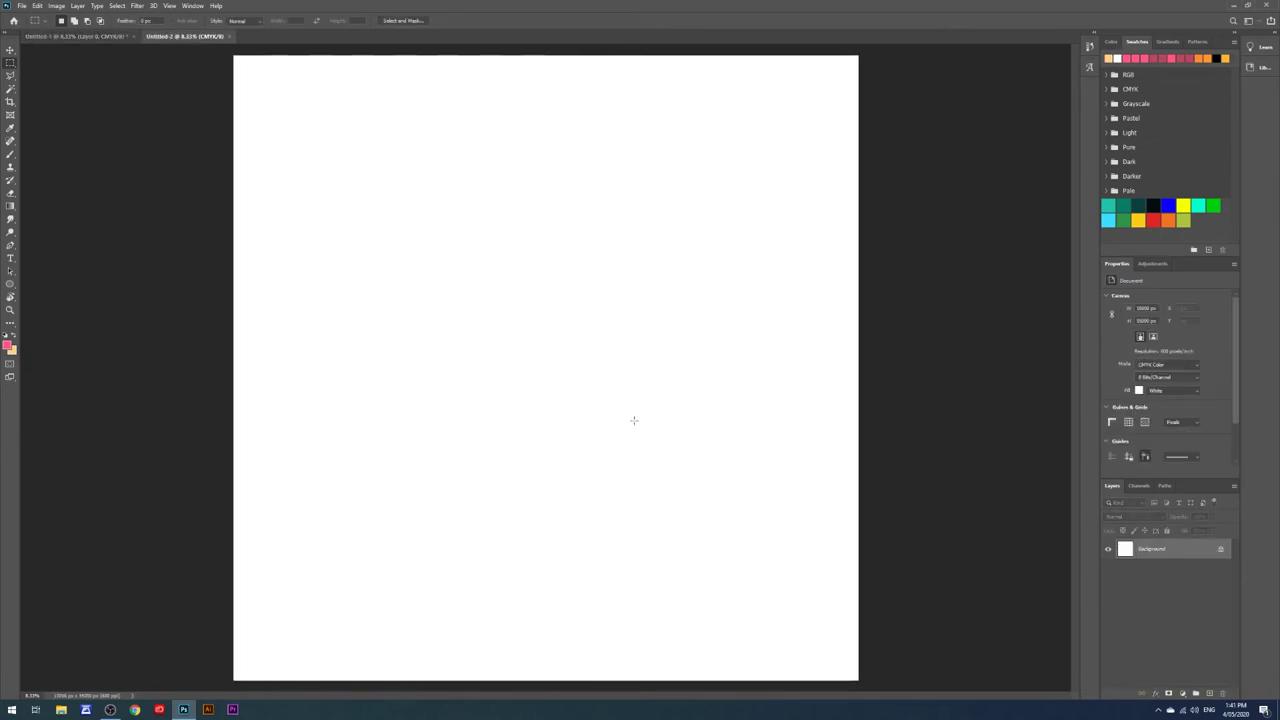
Step: Fill the blank document with the second custom pattern, using Normal mode at 100% opacity
key("ctrl+minus")
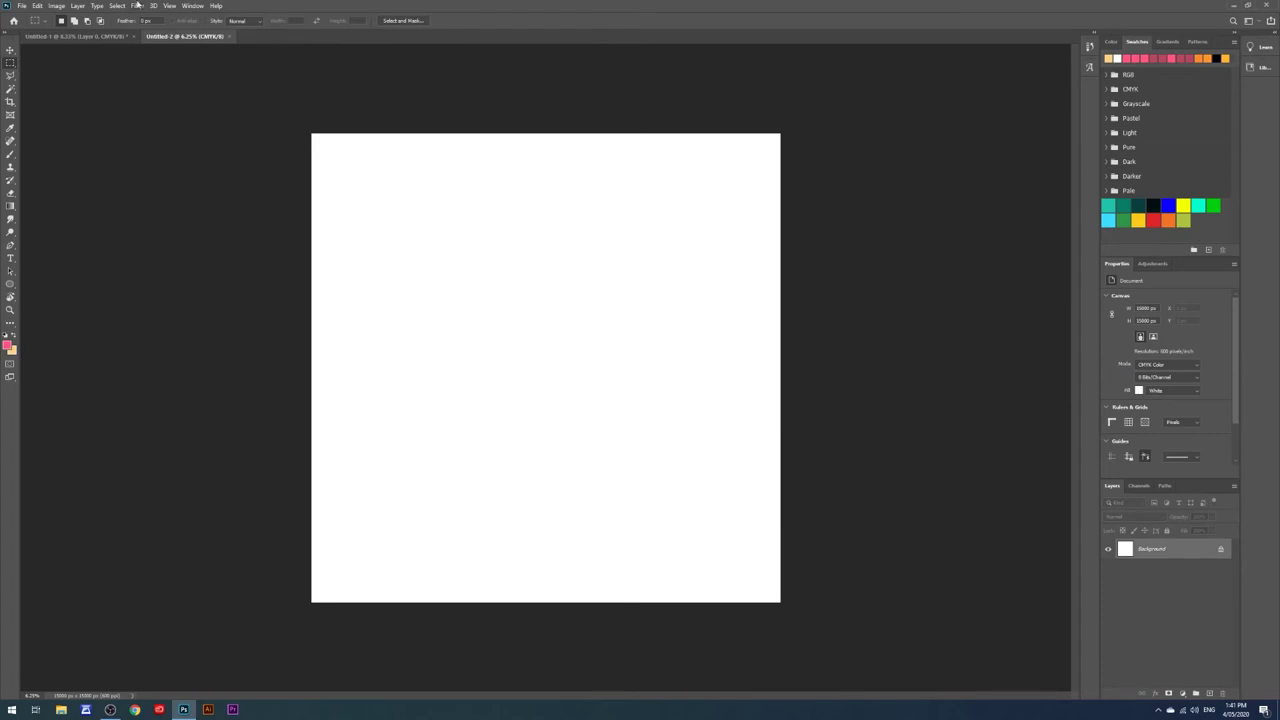
left_click(22, 5)
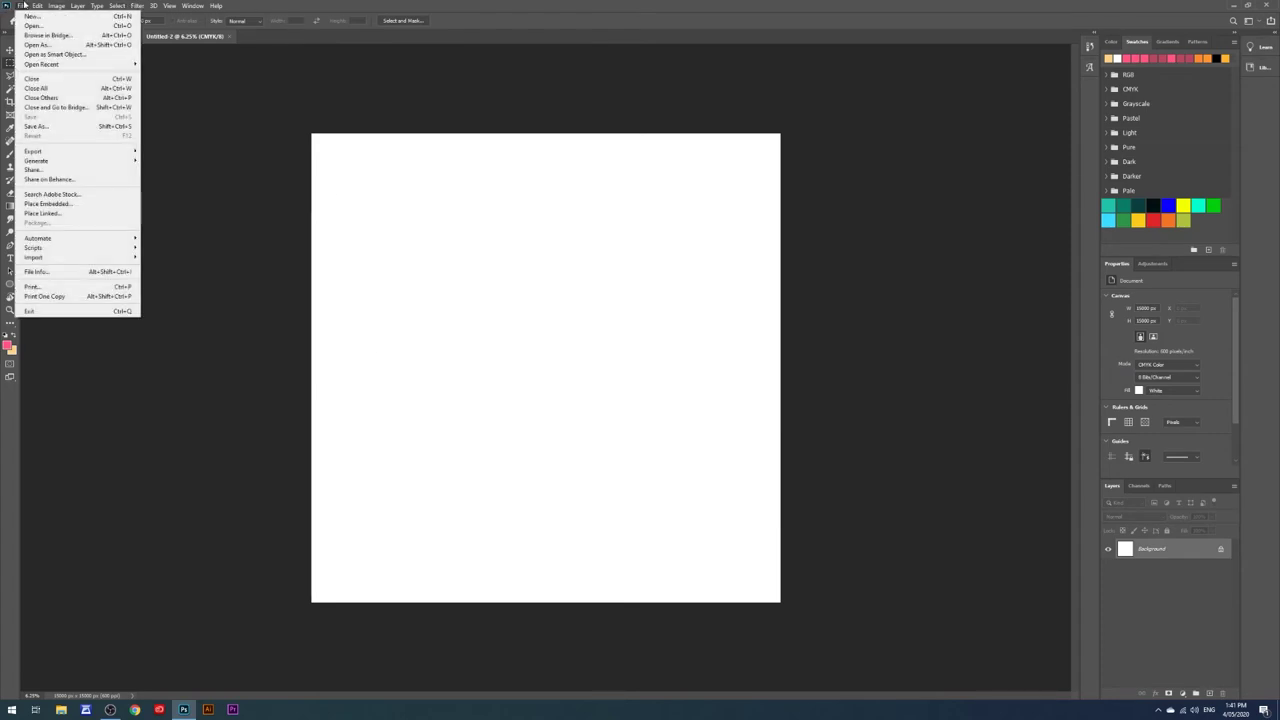
mouse_move(49, 5)
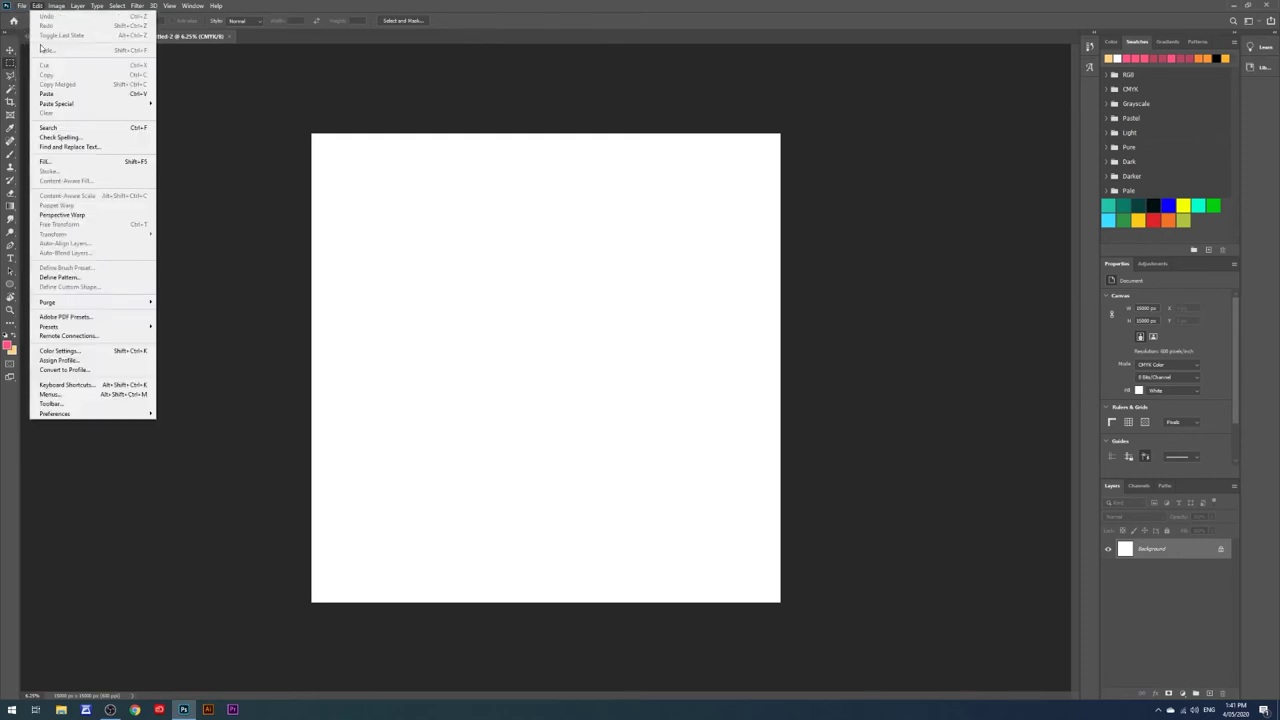
left_click(80, 163)
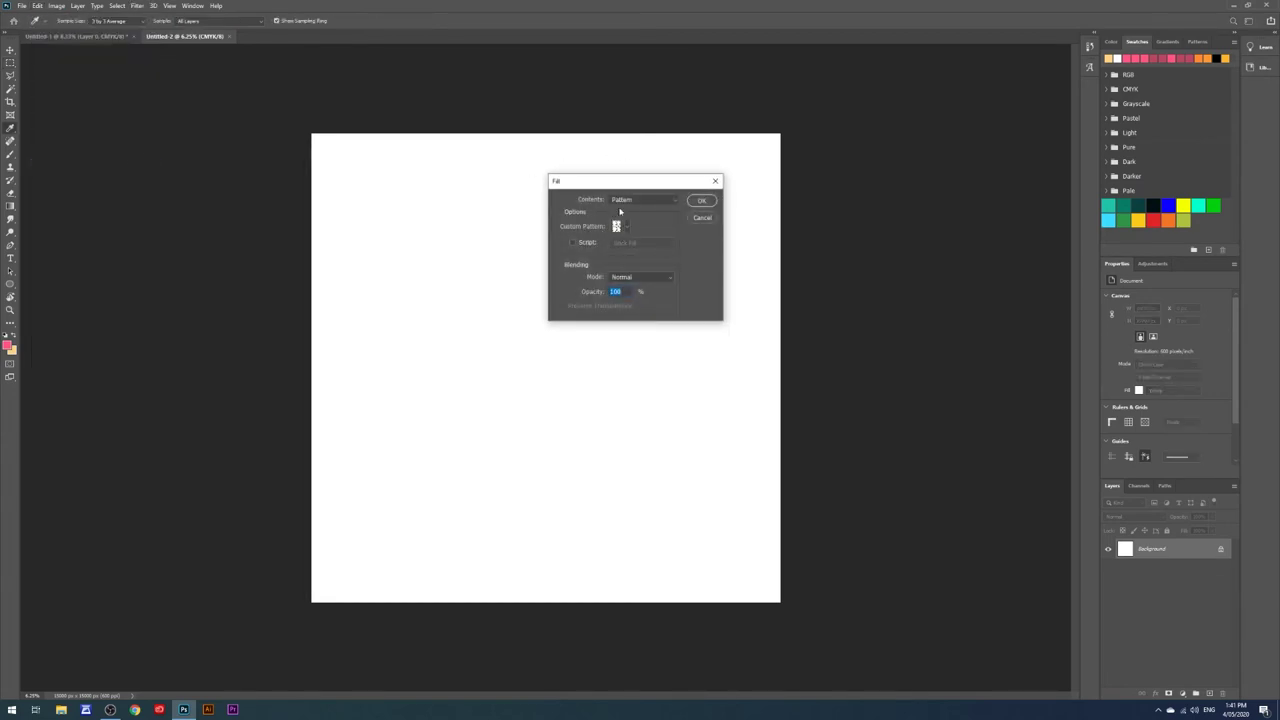
left_click(627, 226)
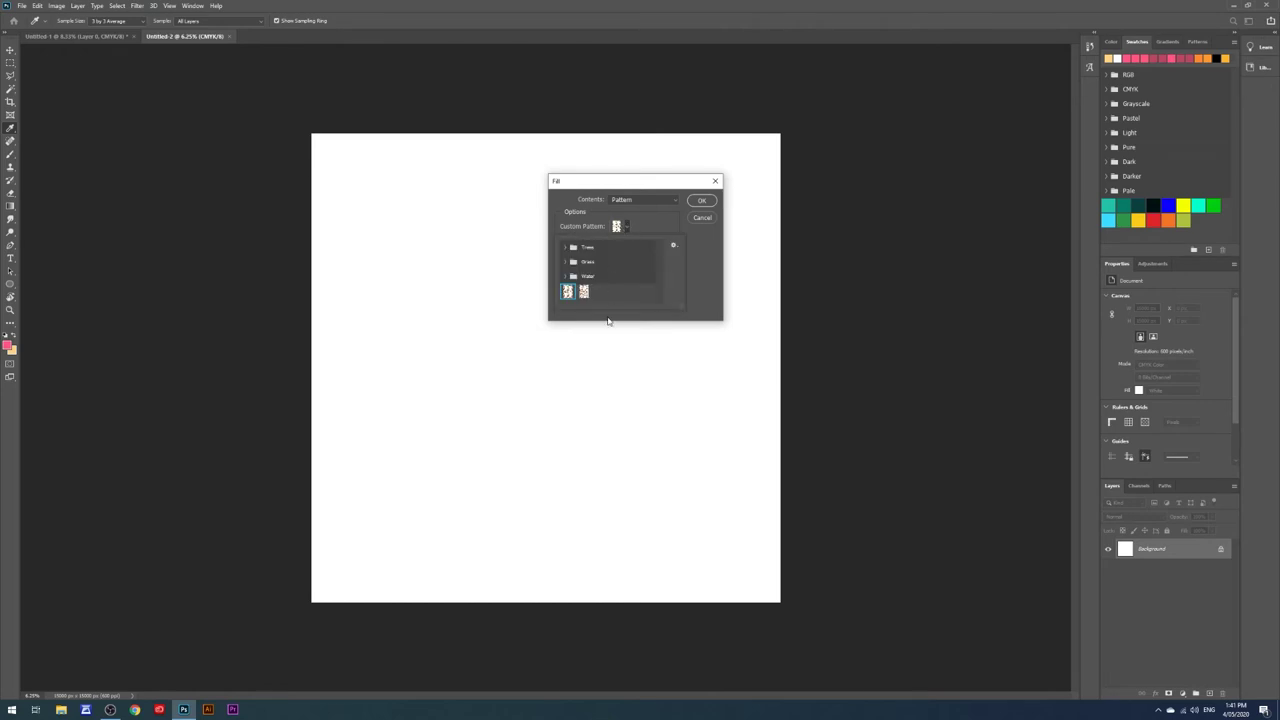
left_click(584, 291)
left_click(682, 240)
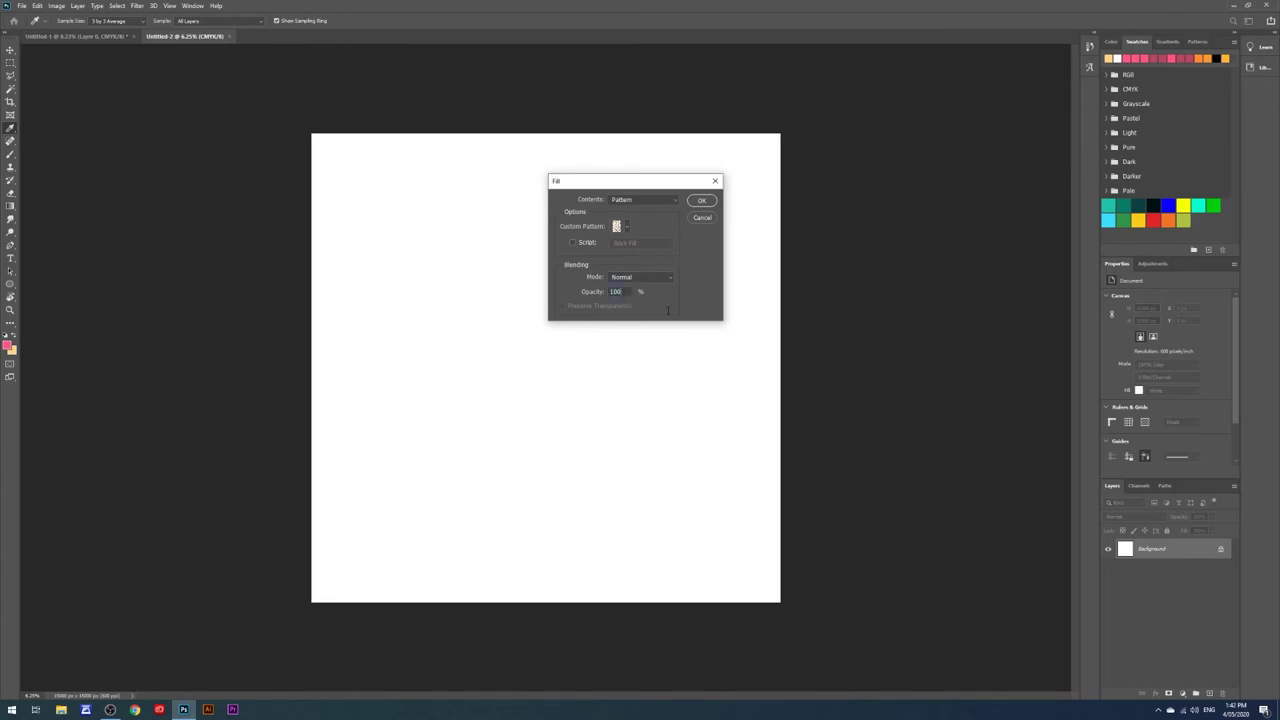
left_click(666, 278)
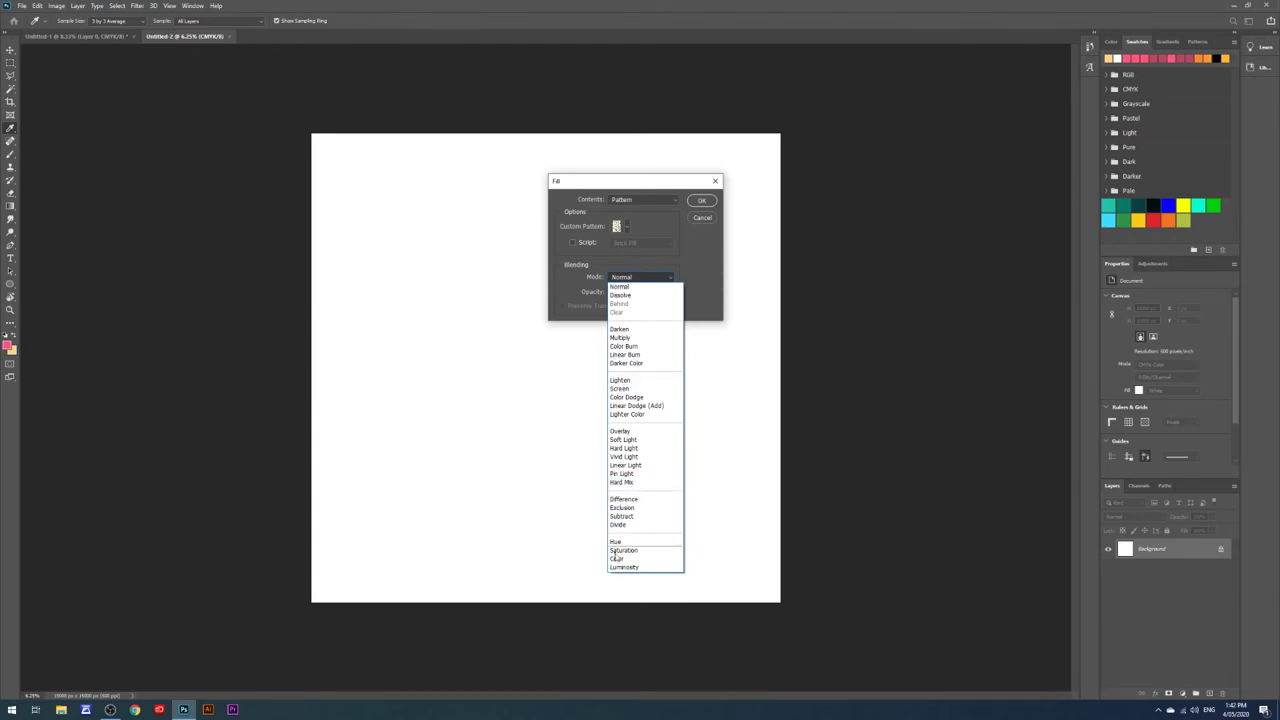
left_click(661, 287)
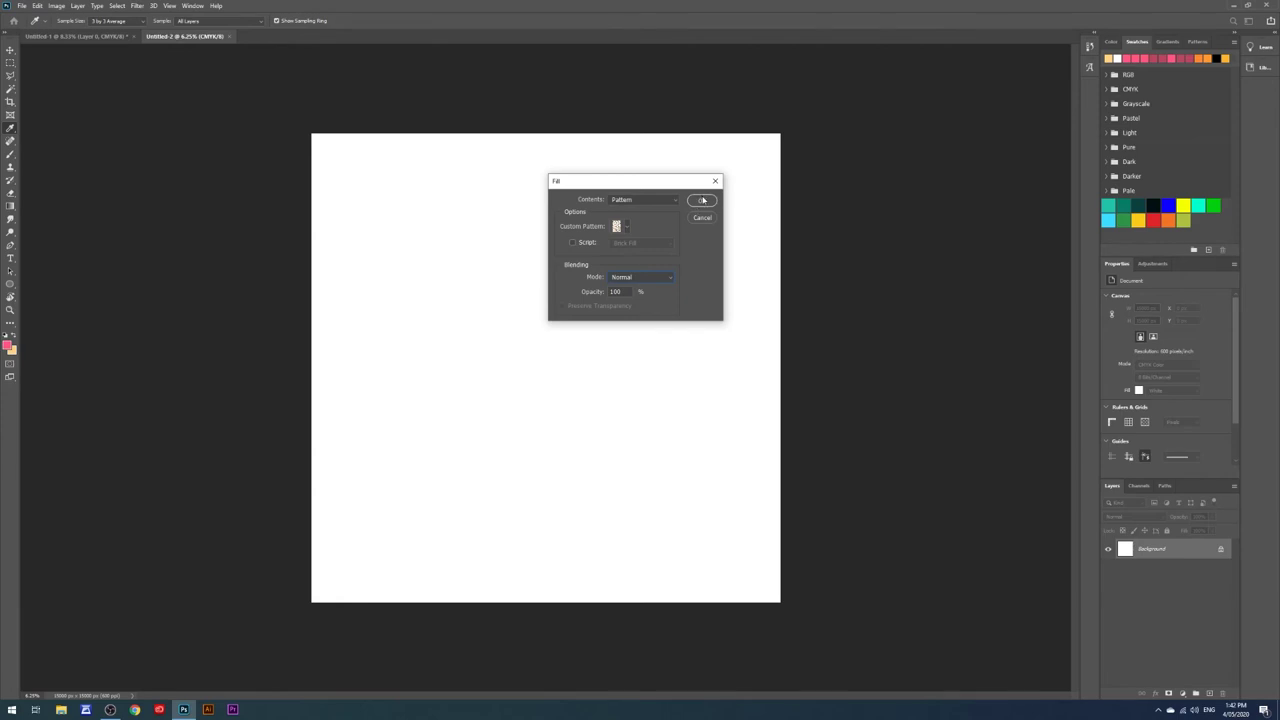
left_click(702, 200)
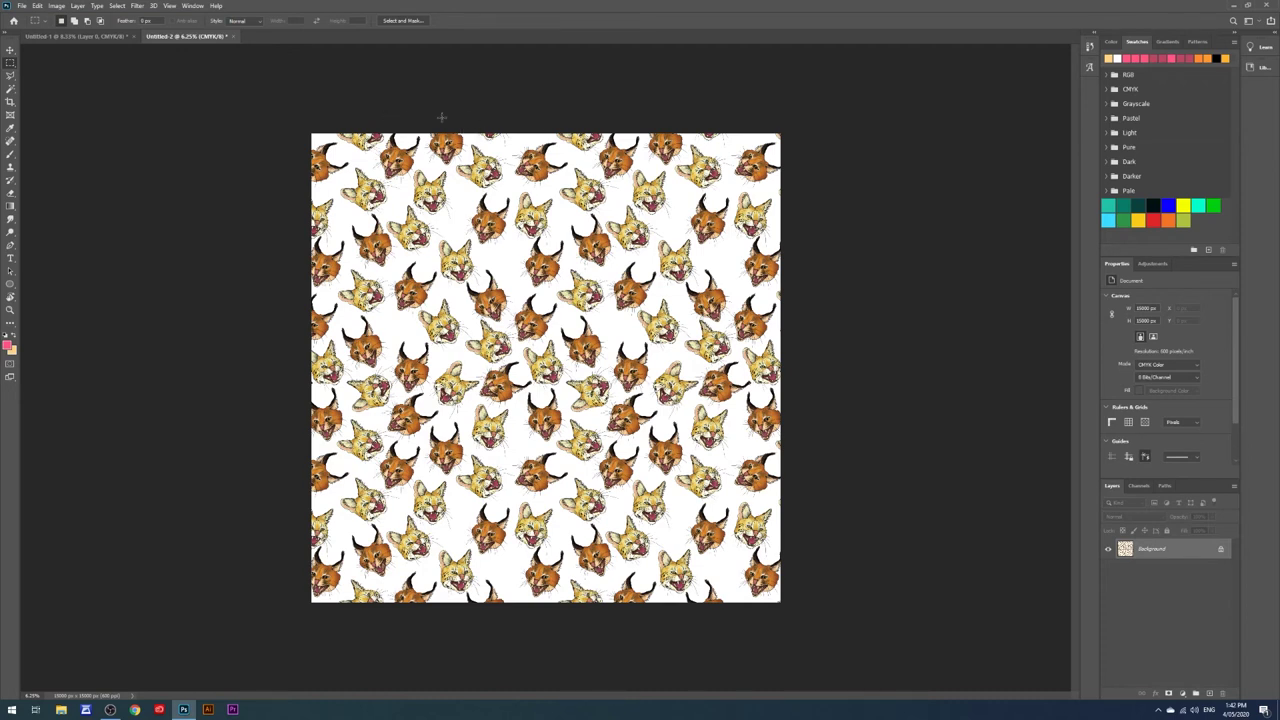
Step: Mark the upper-left tile area of the filled canvas with a rectangular selection and compare it with the original document
left_click_drag(282, 99, 511, 383)
left_click(511, 383)
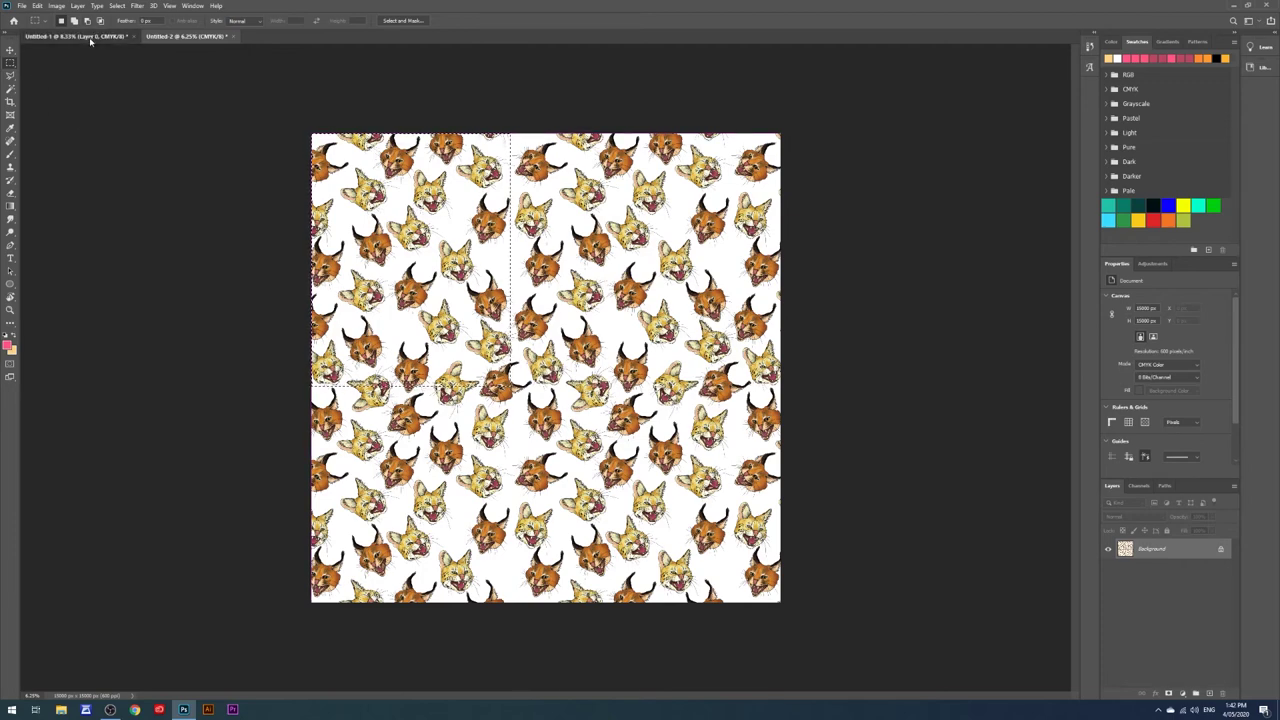
left_click(89, 37)
left_click(177, 37)
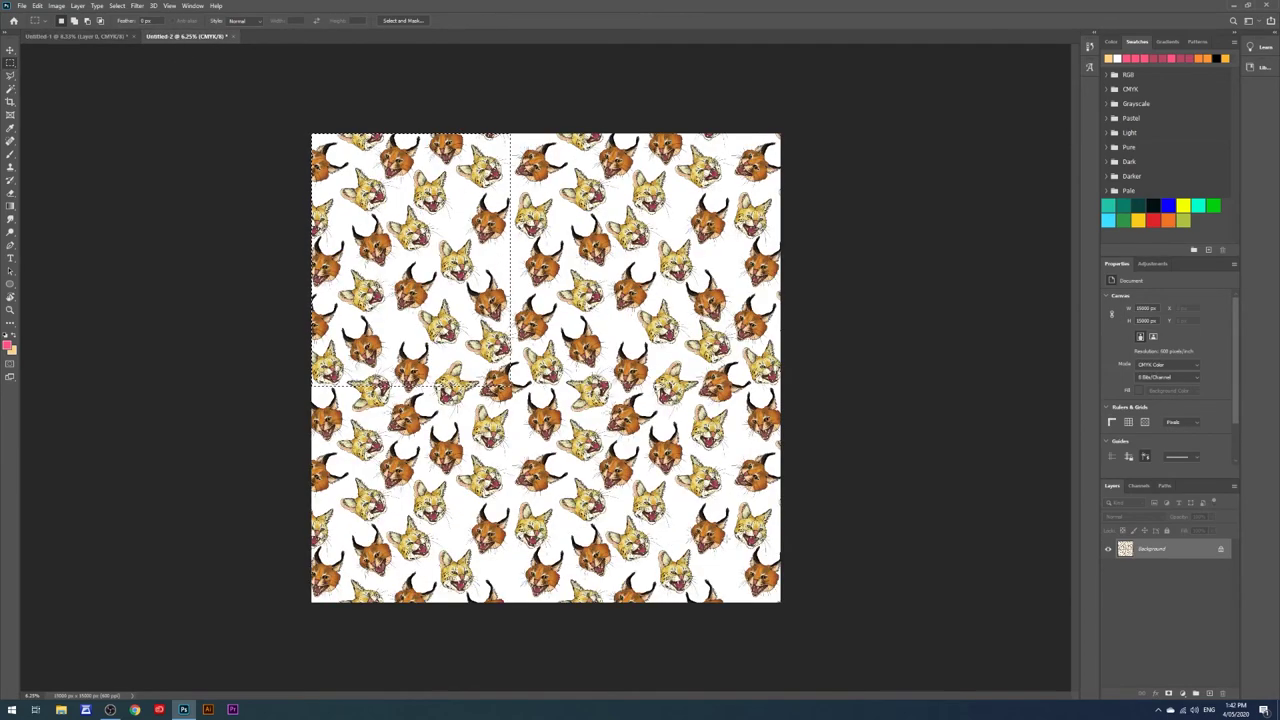
right_click(570, 318)
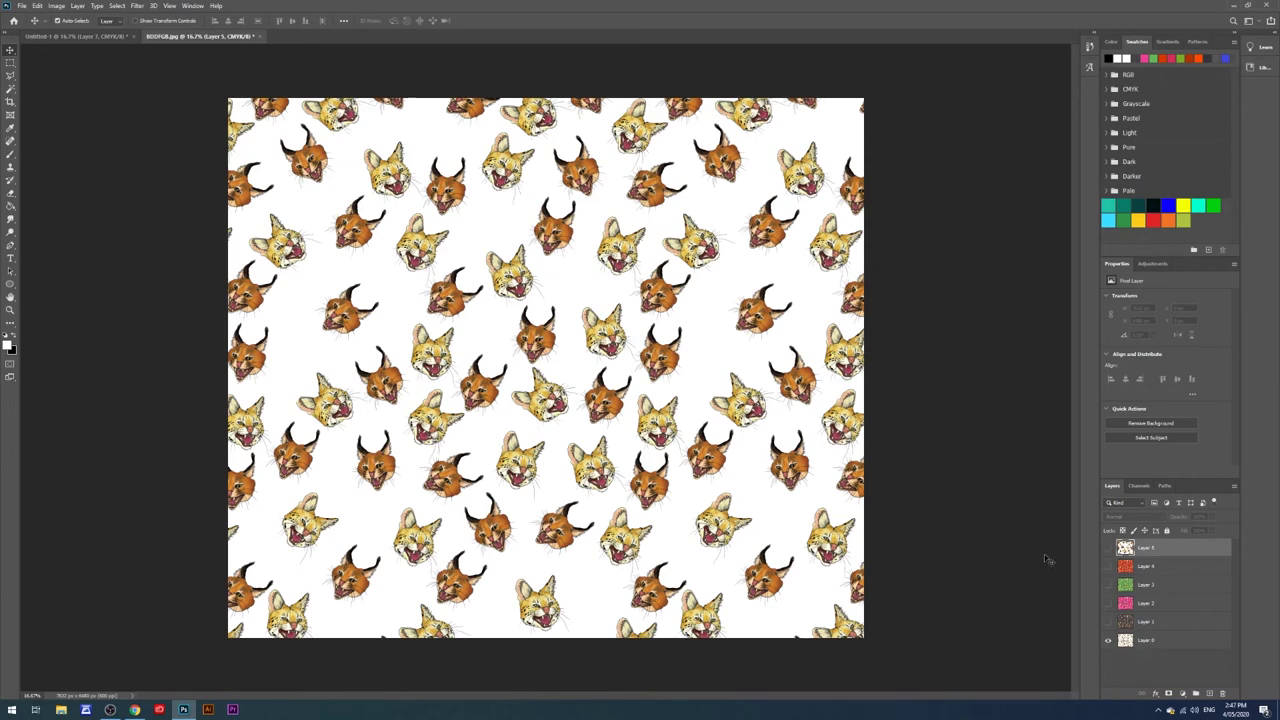
Step: Preview the large-scale pattern on Layer 5 and the pattern on Layer 1, hiding each again
left_click(1107, 549)
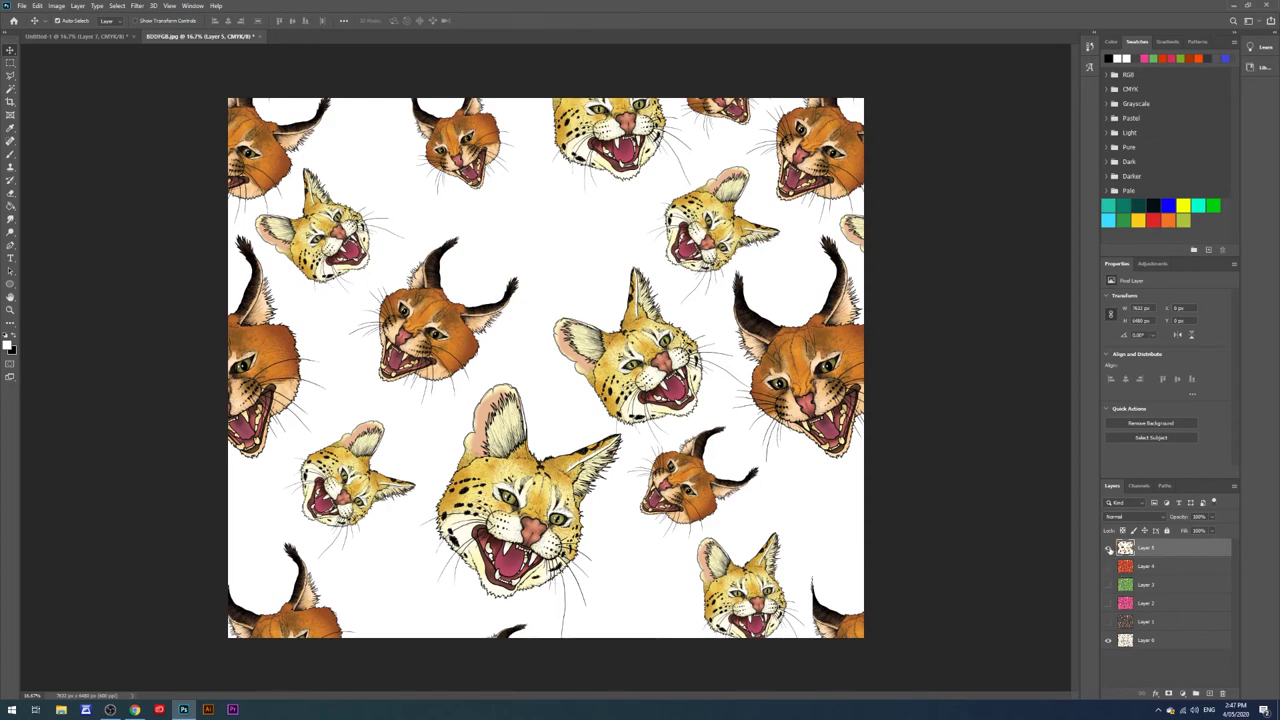
left_click(1108, 548)
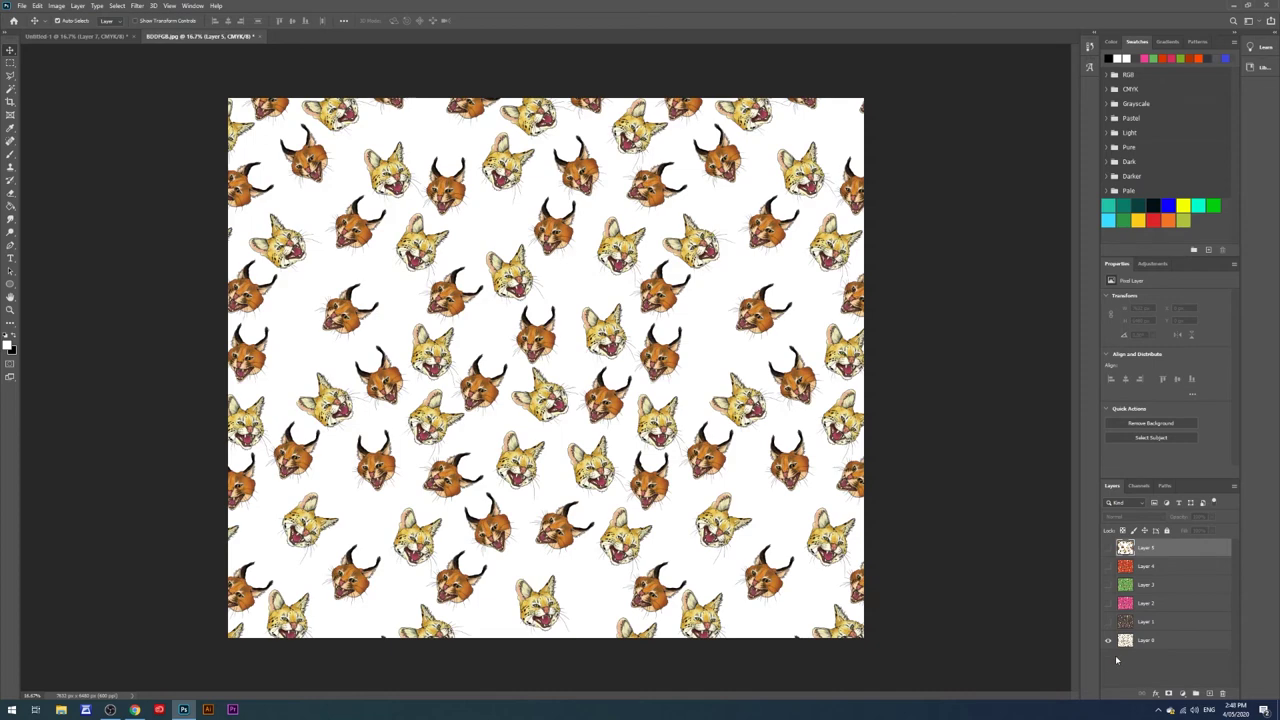
mouse_move(1108, 622)
left_mouse_down()
mouse_move(1106, 568)
mouse_move(1108, 622)
left_mouse_up()
left_click(1108, 623)
Step: Switch to Redbubble in Chrome, leave the unsaved upload for the shop page, and look through the listed products
mouse_move(134, 709)
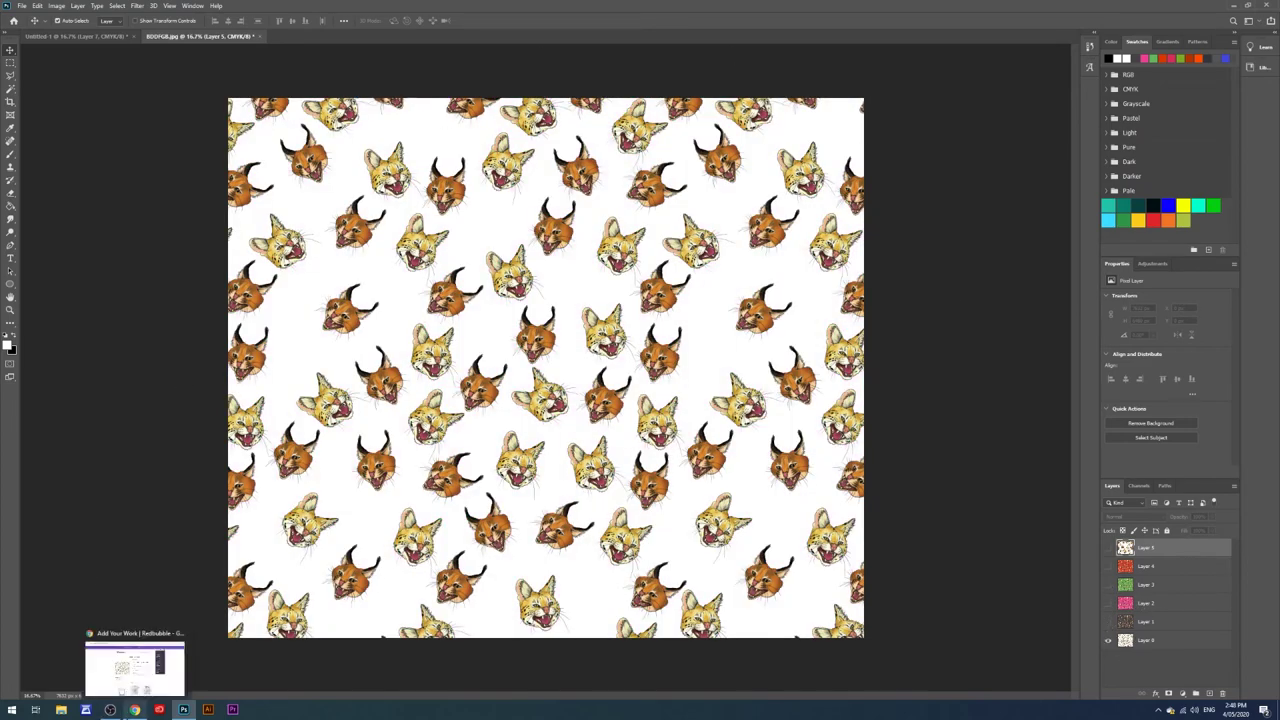
left_click(134, 668)
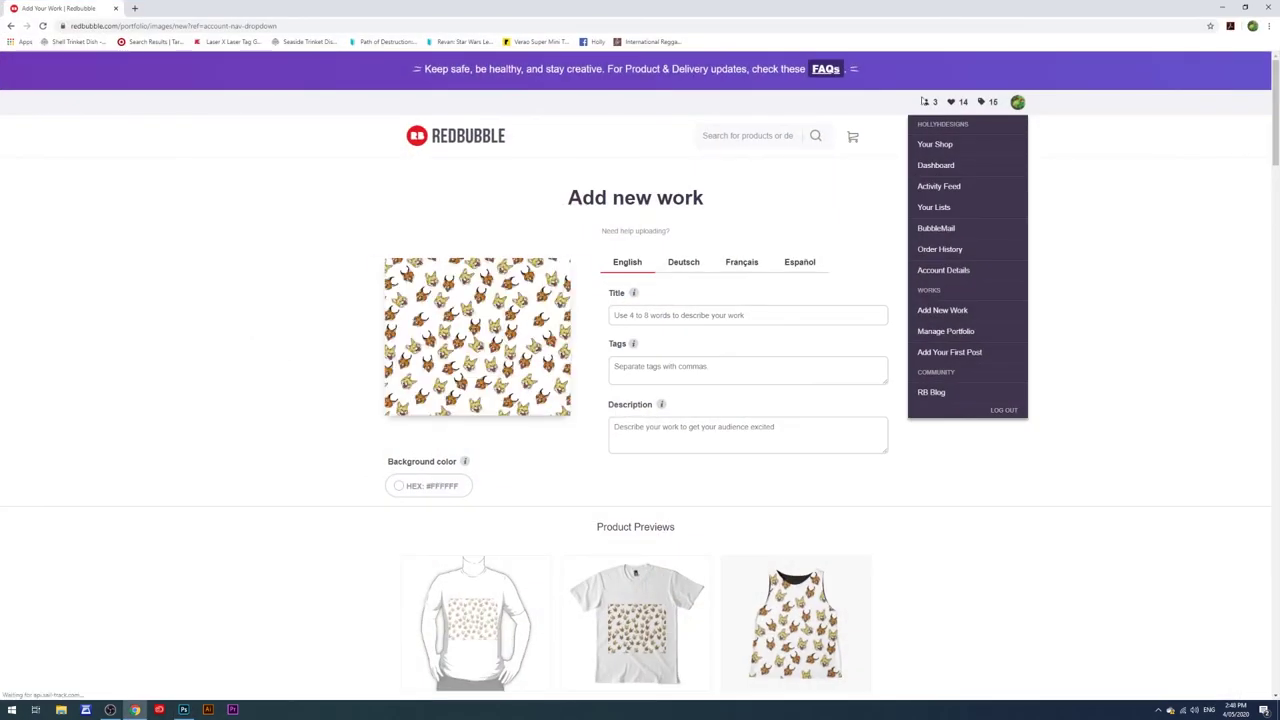
left_click(1017, 102)
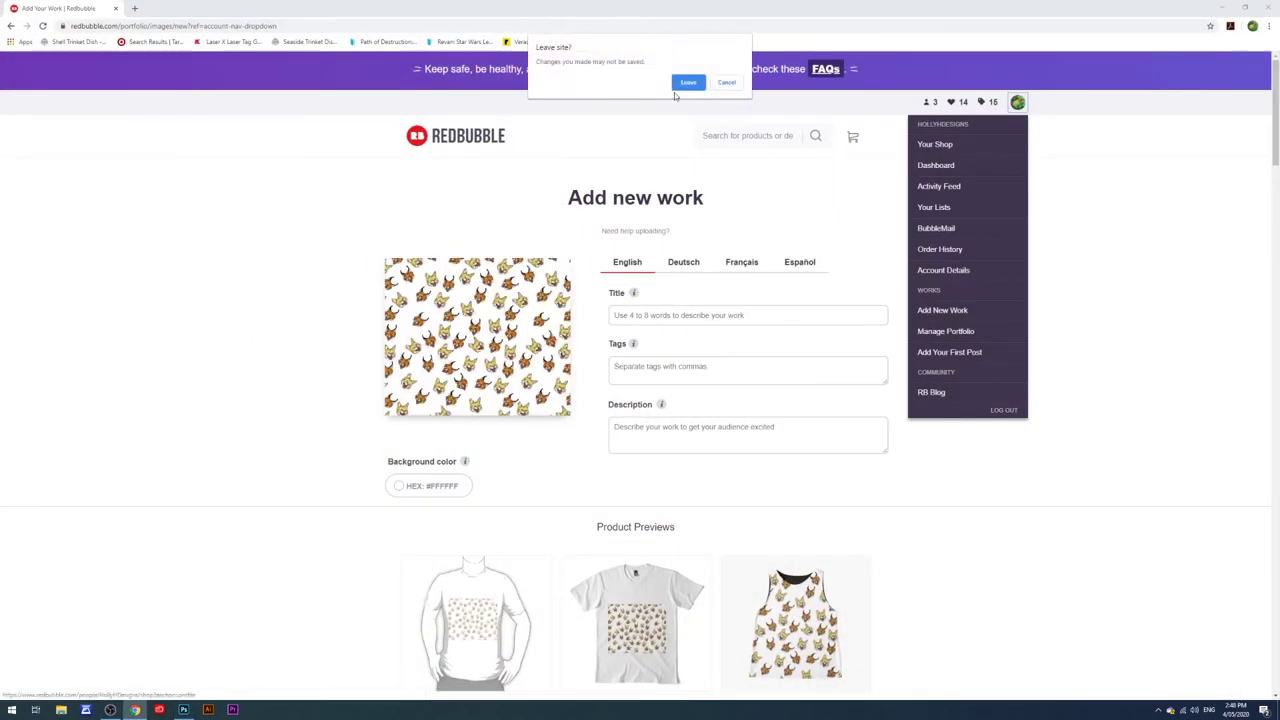
left_click(688, 82)
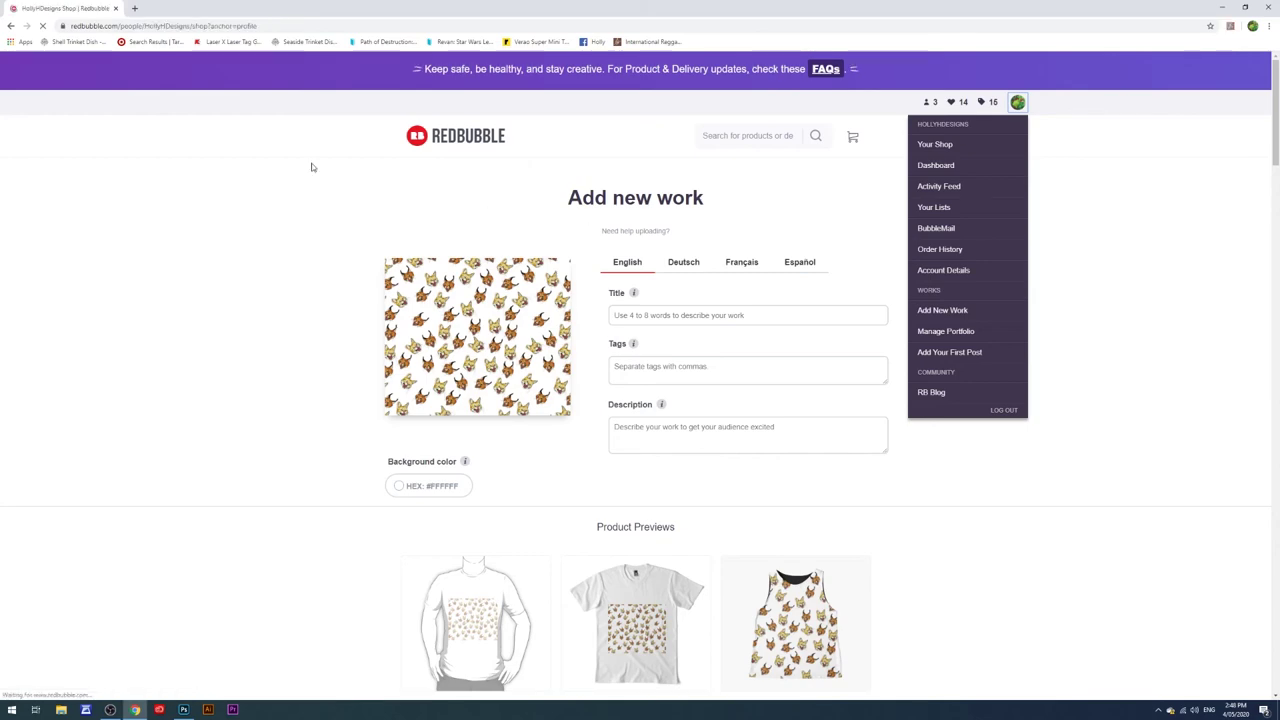
scroll(870, 500, "down", 1)
scroll(848, 509, "down", 5)
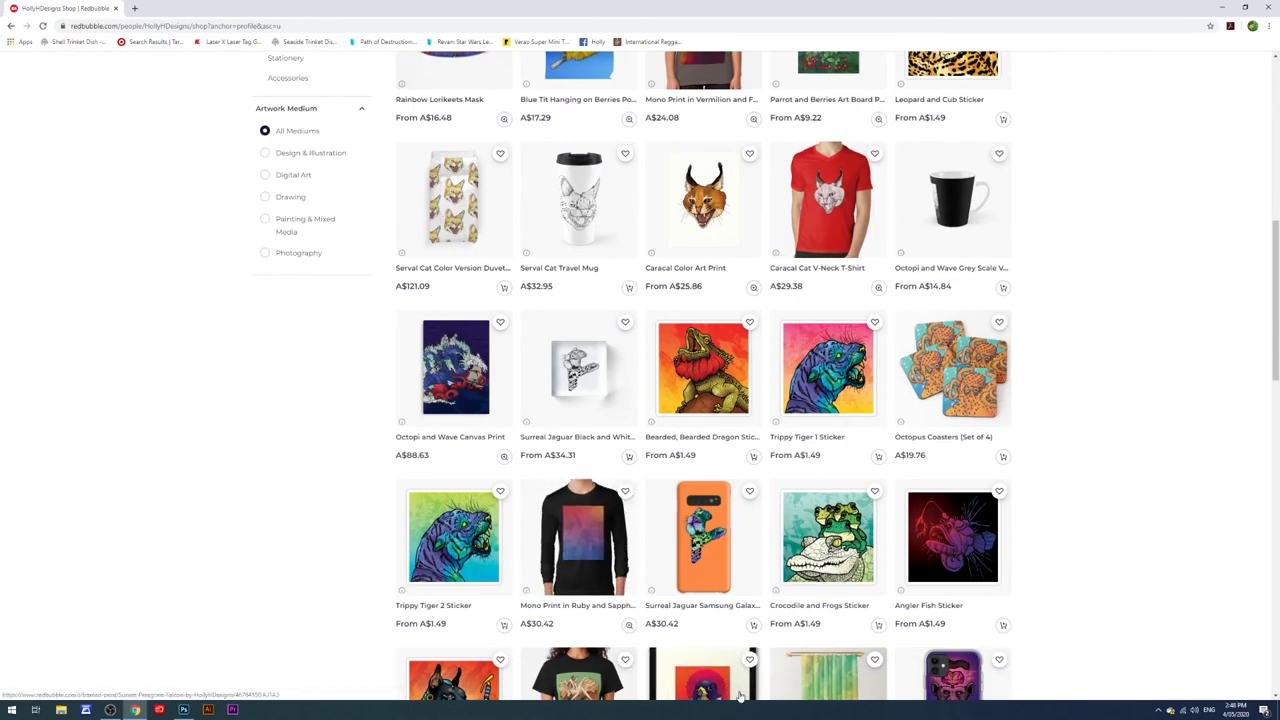
scroll(715, 640, "down", 2)
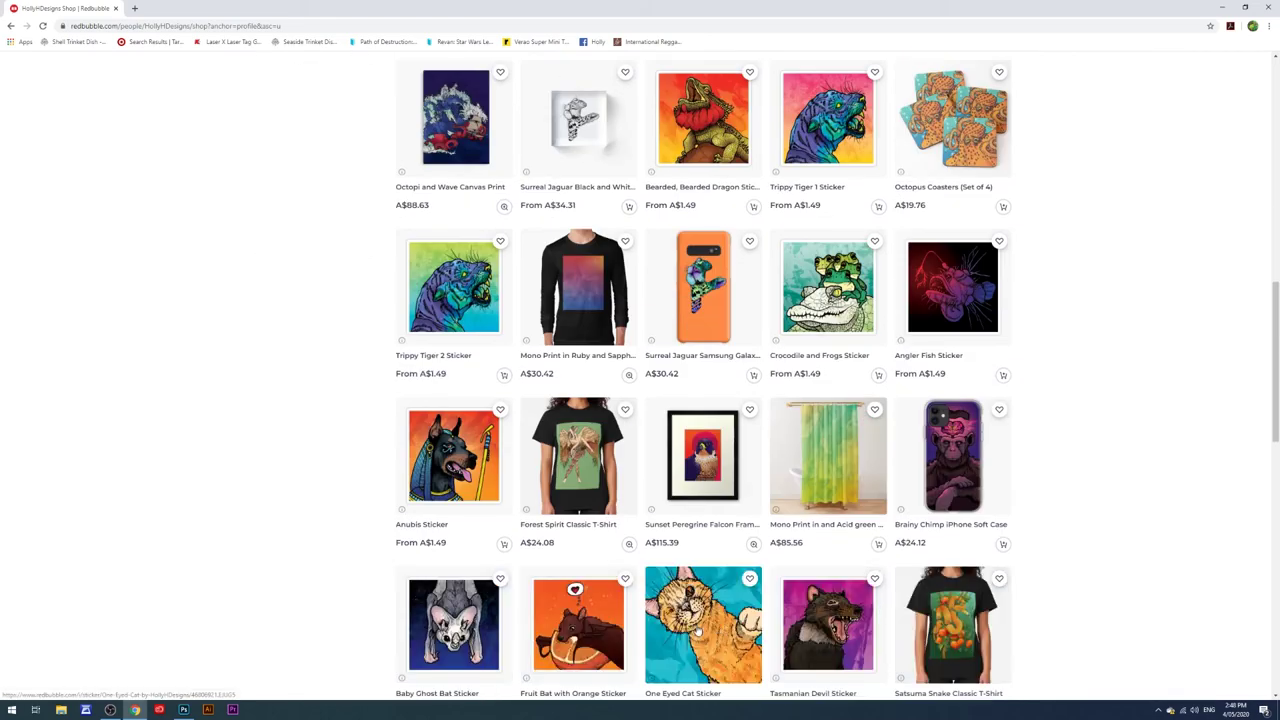
scroll(698, 632, "down", 4)
scroll(957, 460, "up", 2)
scroll(957, 460, "up", 15)
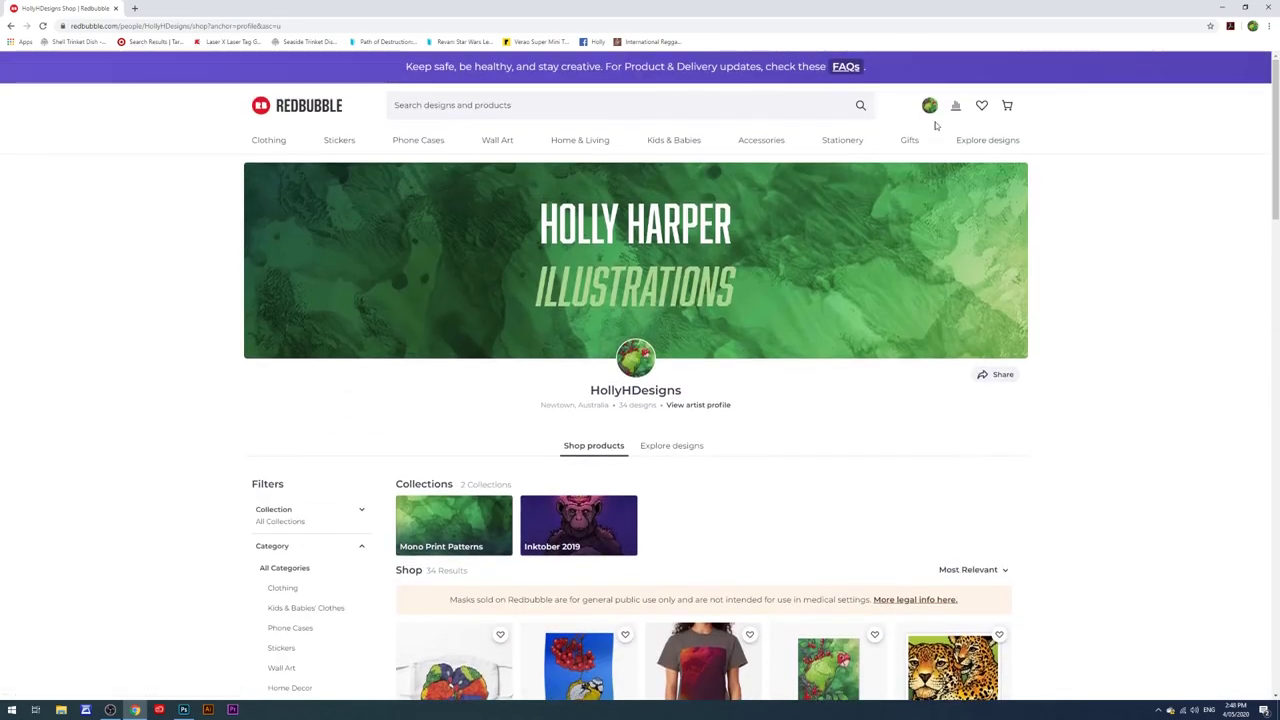
Step: Start a new Redbubble work and upload the BDDFGB pattern image from the Desktop to all products
left_click(929, 105)
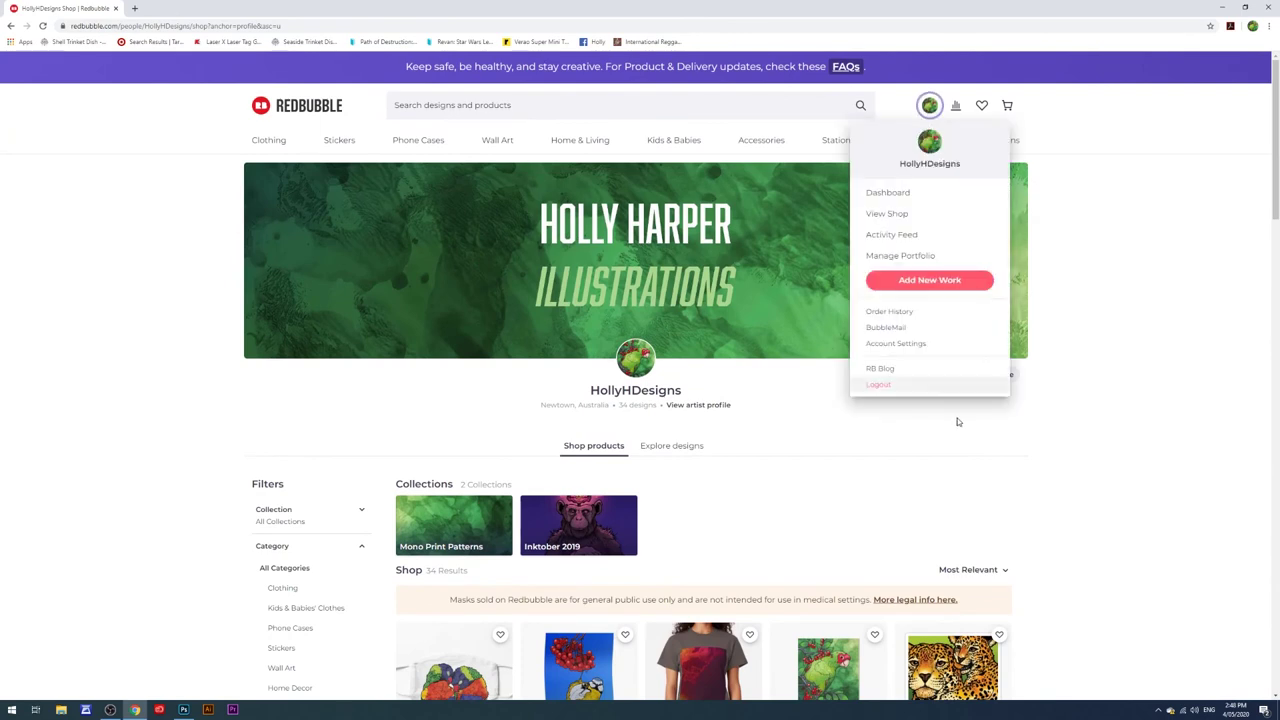
left_click(940, 282)
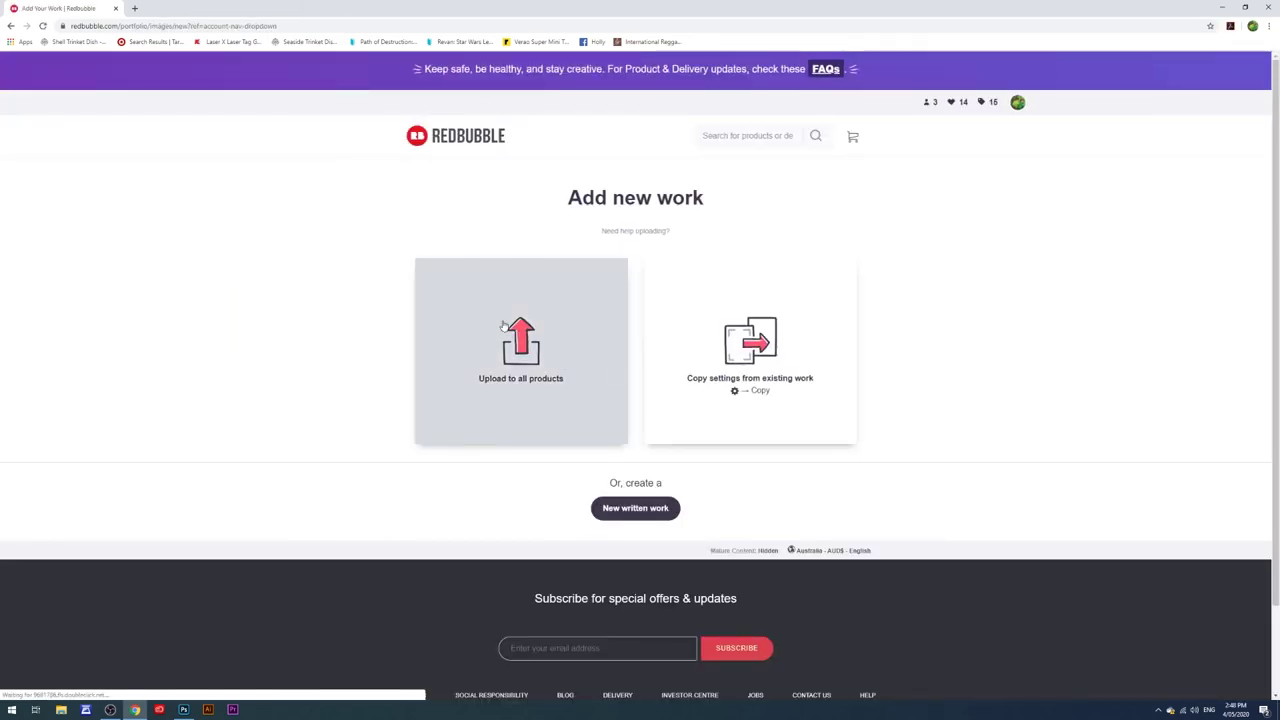
left_click(494, 322)
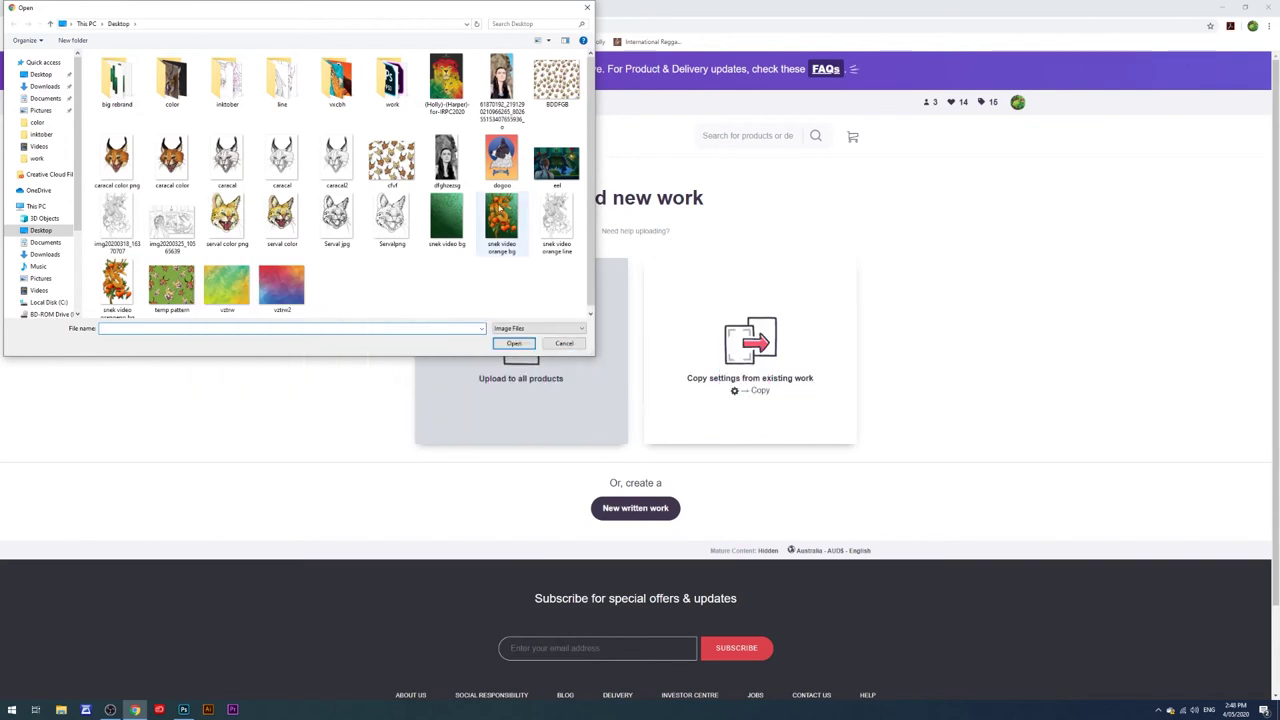
double_click(563, 100)
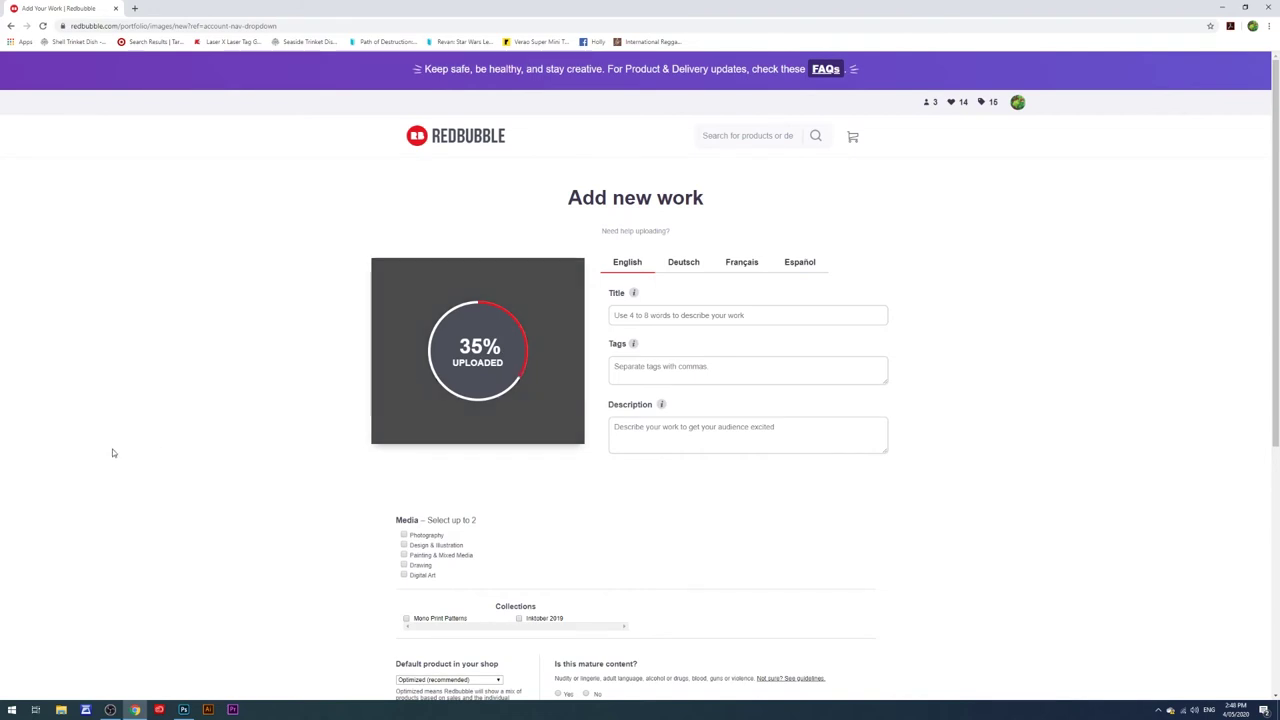
Step: Set the work's media to Design & Illustration and Drawing
scroll(251, 413, "down", 1)
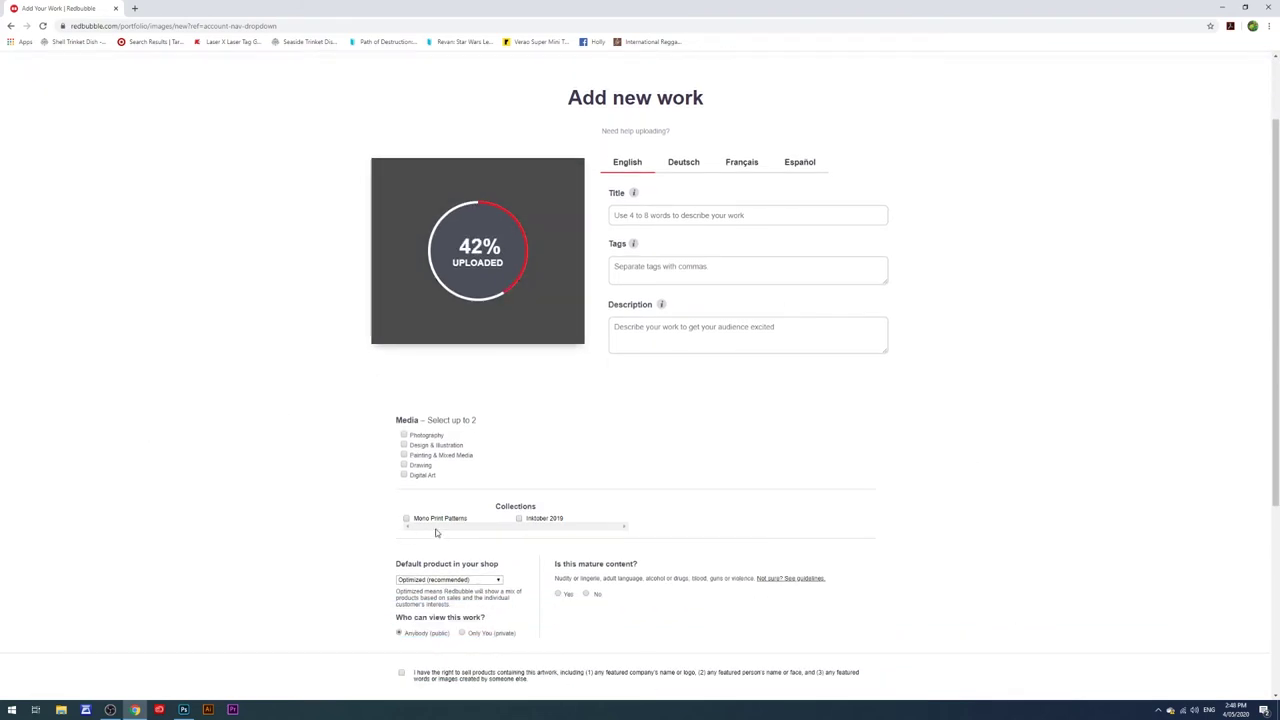
left_click(404, 445)
left_click(404, 476)
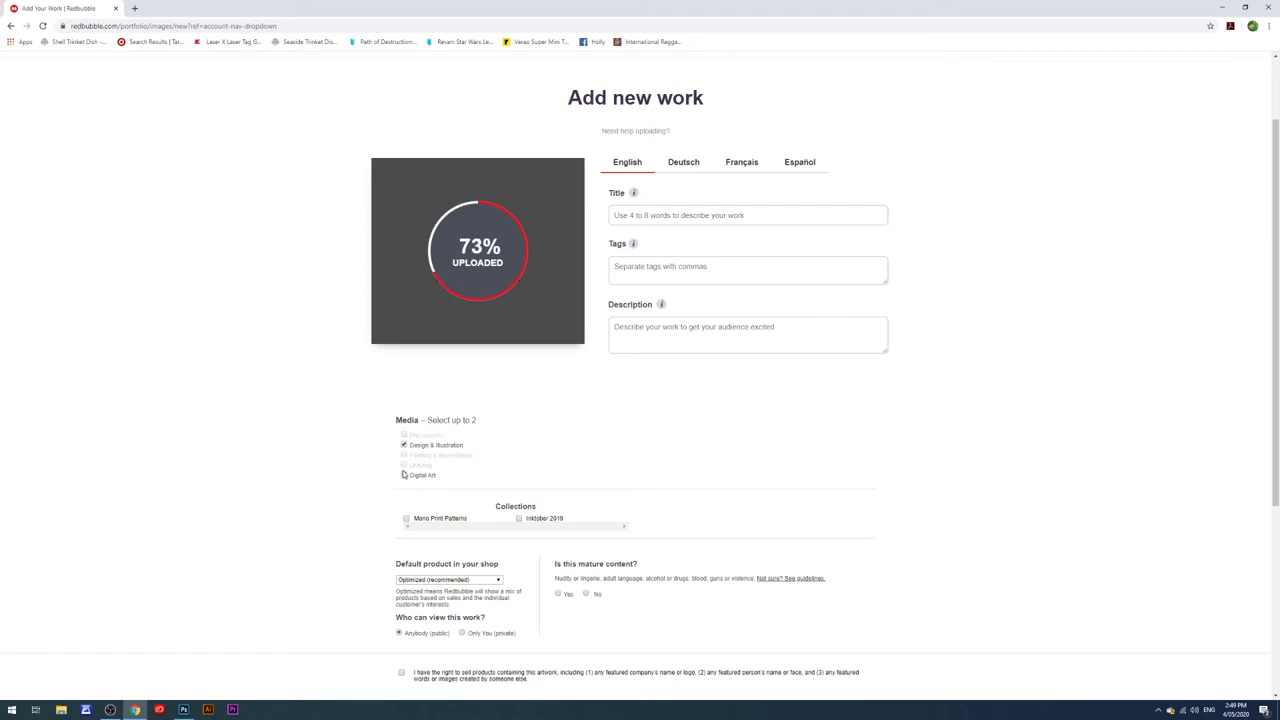
left_click(404, 475)
left_click(404, 466)
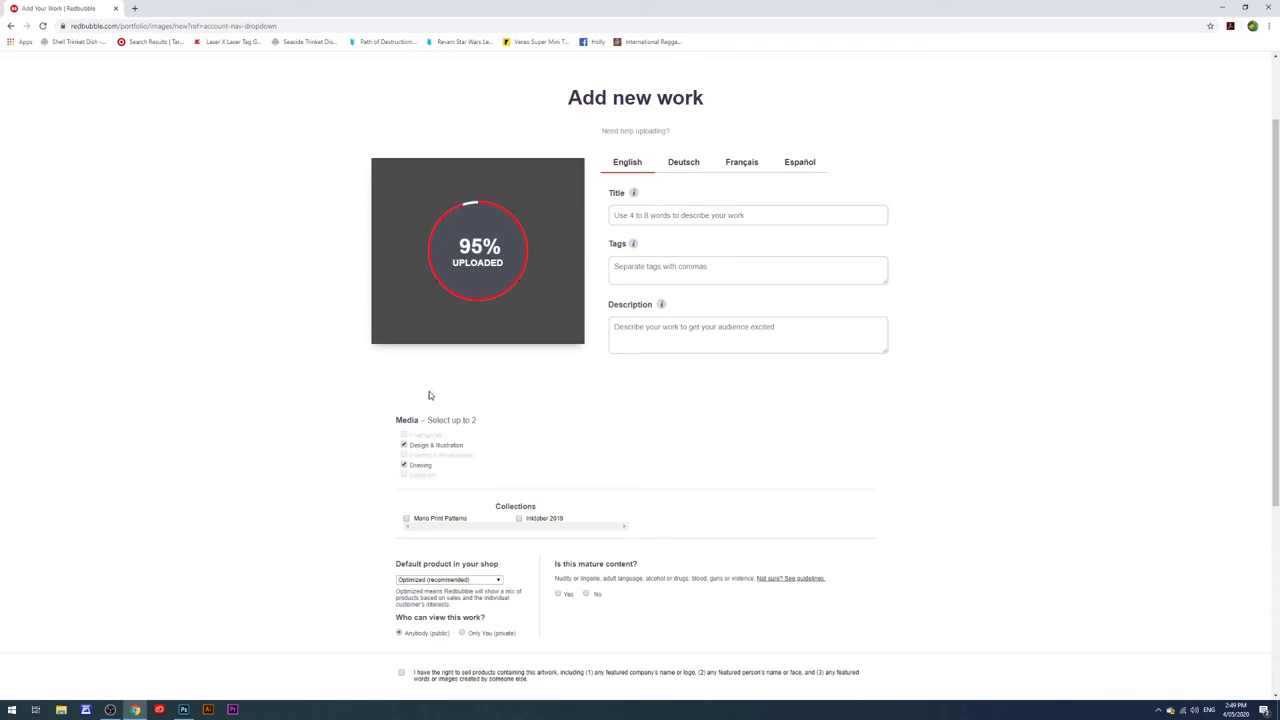
Step: Enter the artist's name and "caracal" as tags for the work, and clear the tags again
left_click(626, 212)
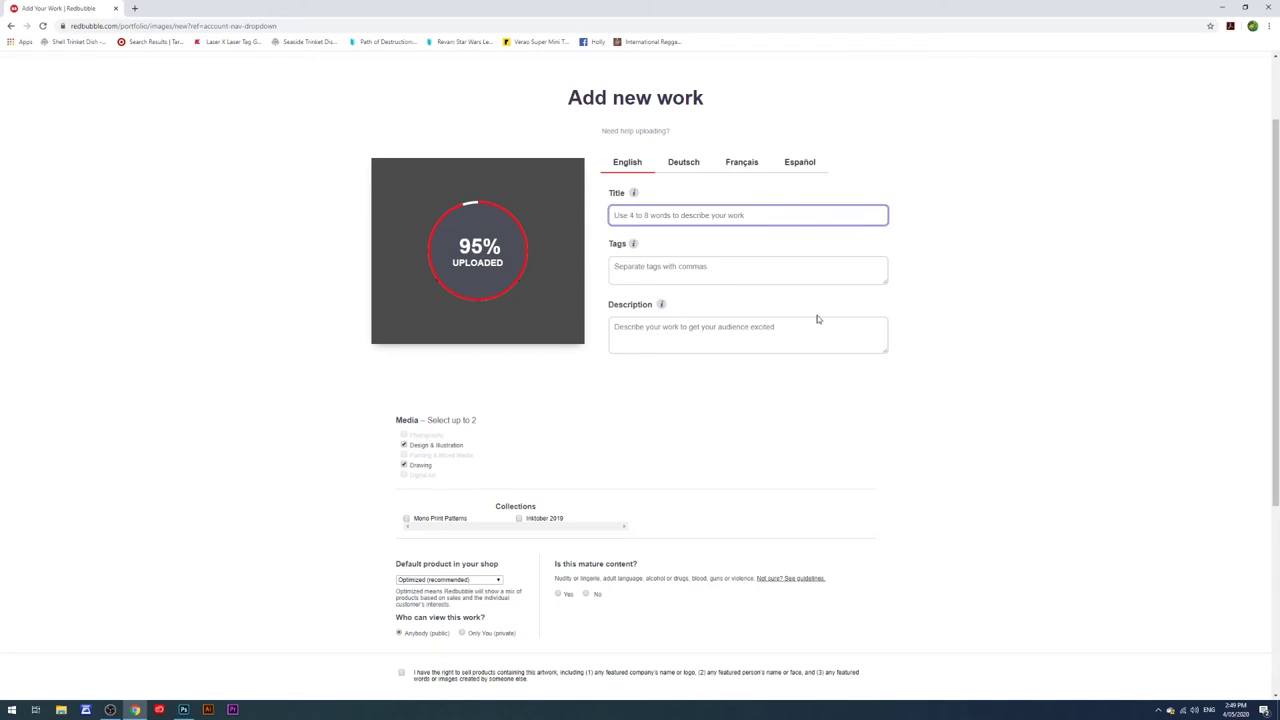
left_click(667, 266)
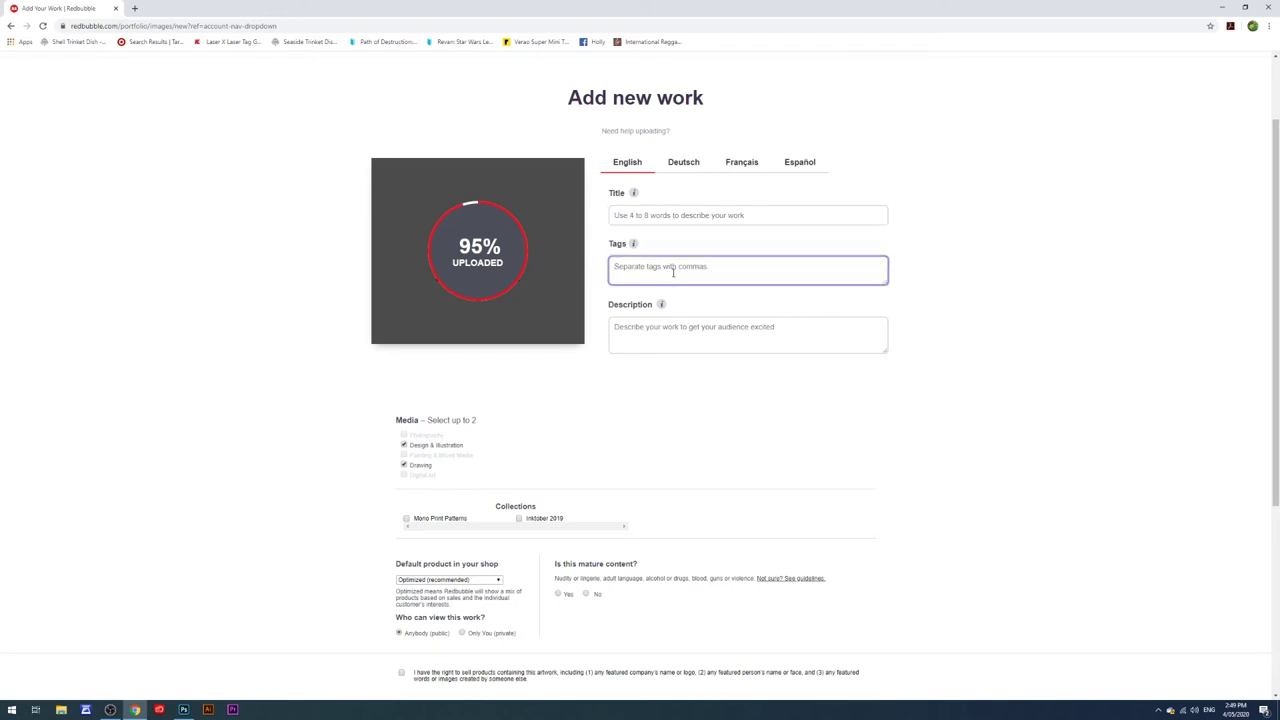
scroll(709, 257, "up", 1)
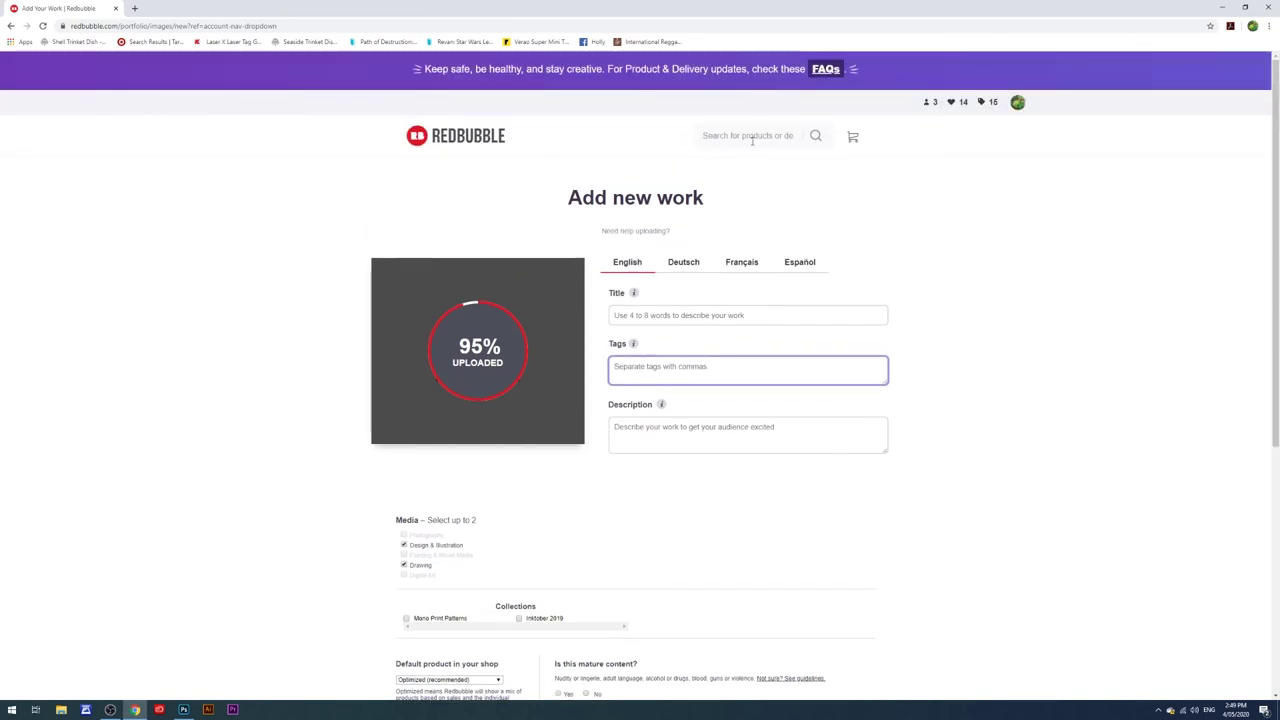
scroll(700, 366, "down", 1)
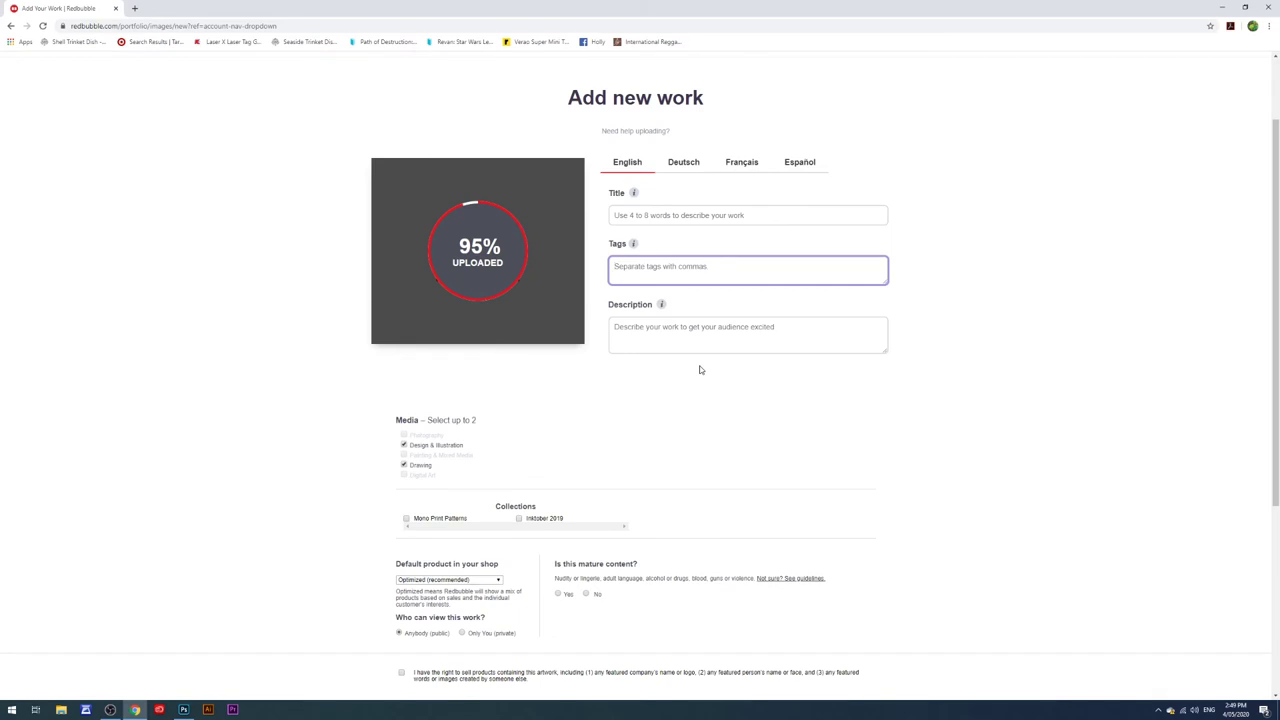
type("holly harper,")
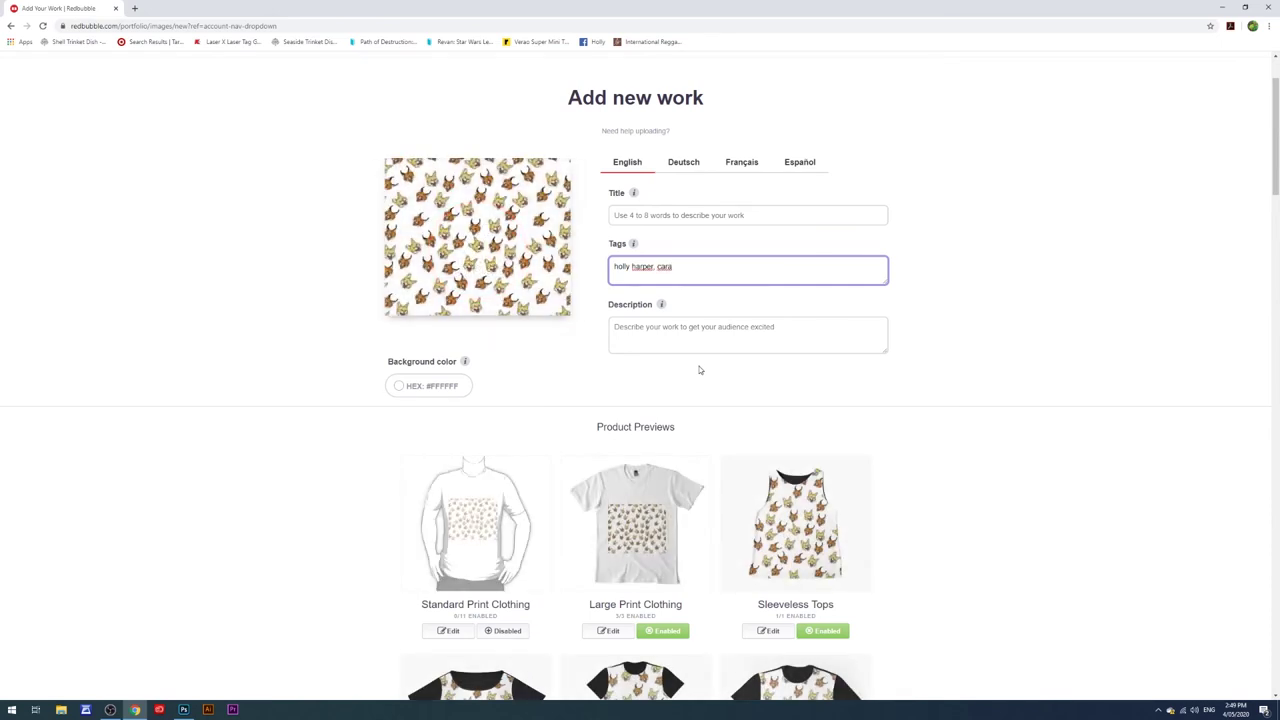
type("caracal")
key("BackSpace")
key("BackSpace")
key("BackSpace")
key("BackSpace")
key("BackSpace")
key("BackSpace")
key("BackSpace")
key("BackSpace")
key("BackSpace")
key("BackSpace")
key("BackSpace")
key("BackSpace")
key("BackSpace")
key("BackSpace")
key("BackSpace")
key("BackSpace")
key("BackSpace")
key("BackSpace")
key("BackSpace")
key("BackSpace")
Step: Disable the Large Print Clothing product for the uploaded pattern
scroll(543, 437, "down", 2)
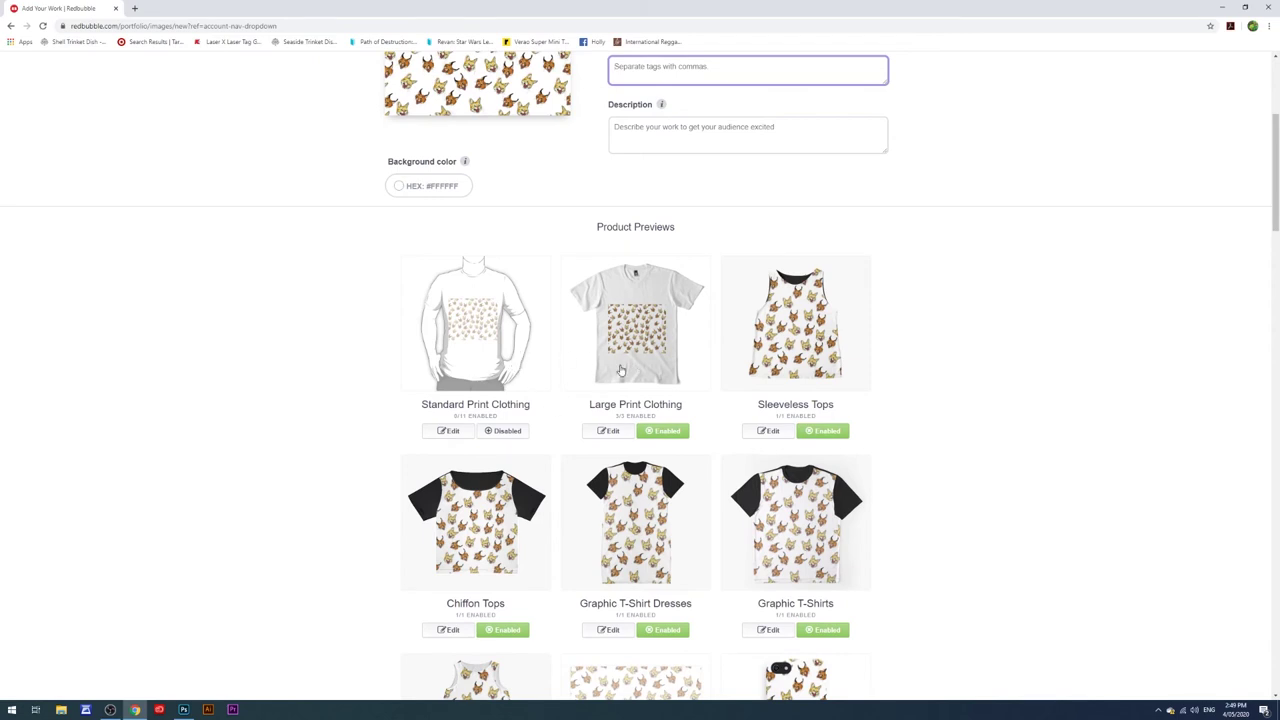
left_click(665, 430)
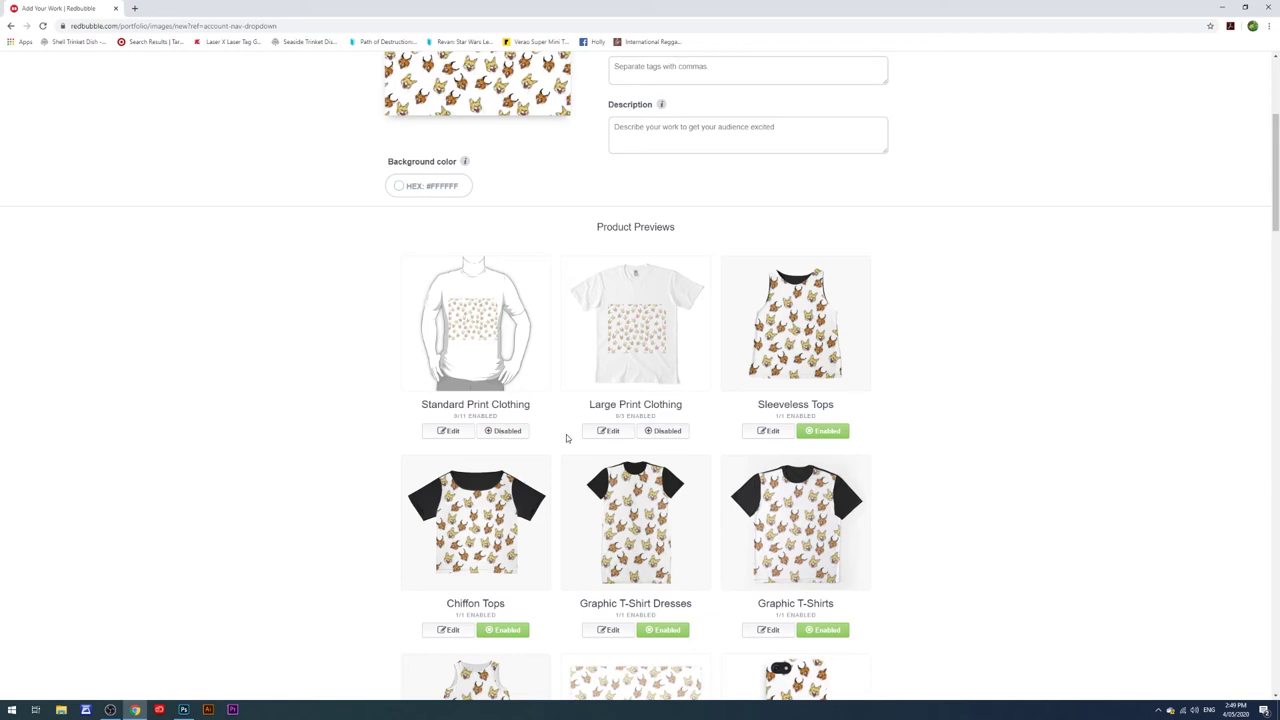
Step: Open the Sleeveless Tops image settings and scale the pattern on the product to 69%
scroll(590, 327, "down", 2)
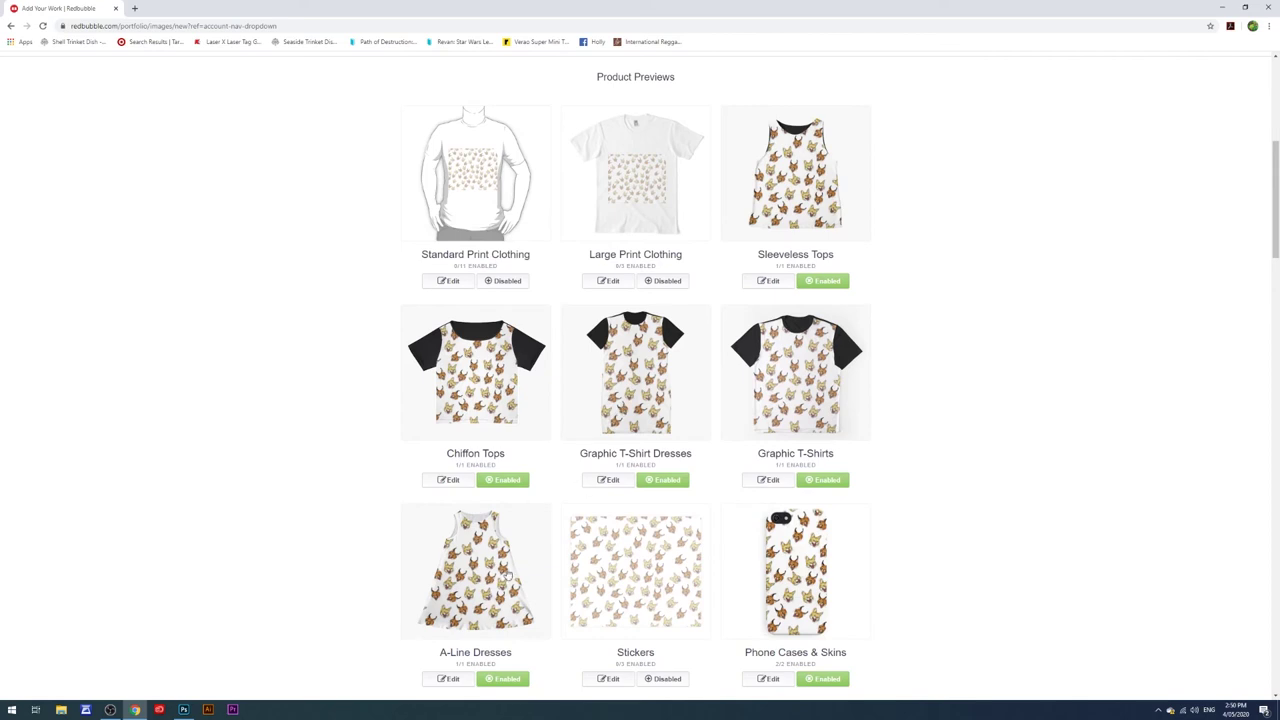
left_click(766, 283)
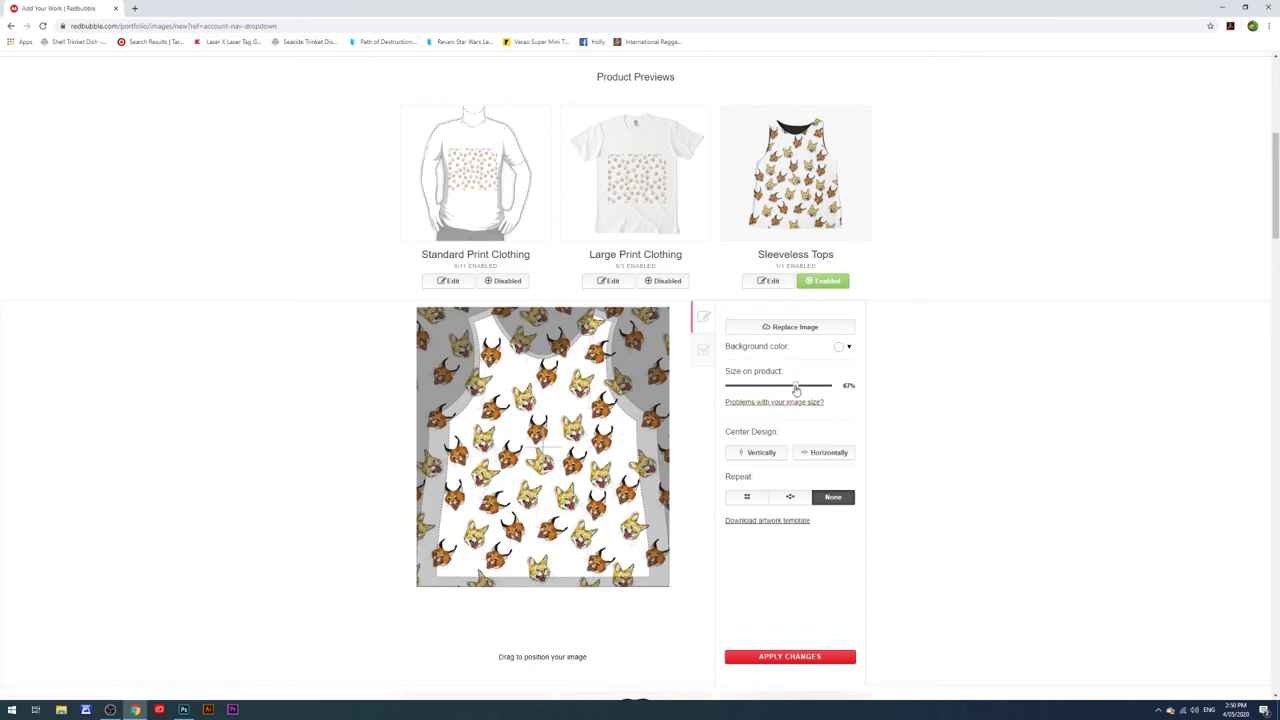
left_click_drag(797, 388, 822, 386)
left_click_drag(840, 386, 795, 397)
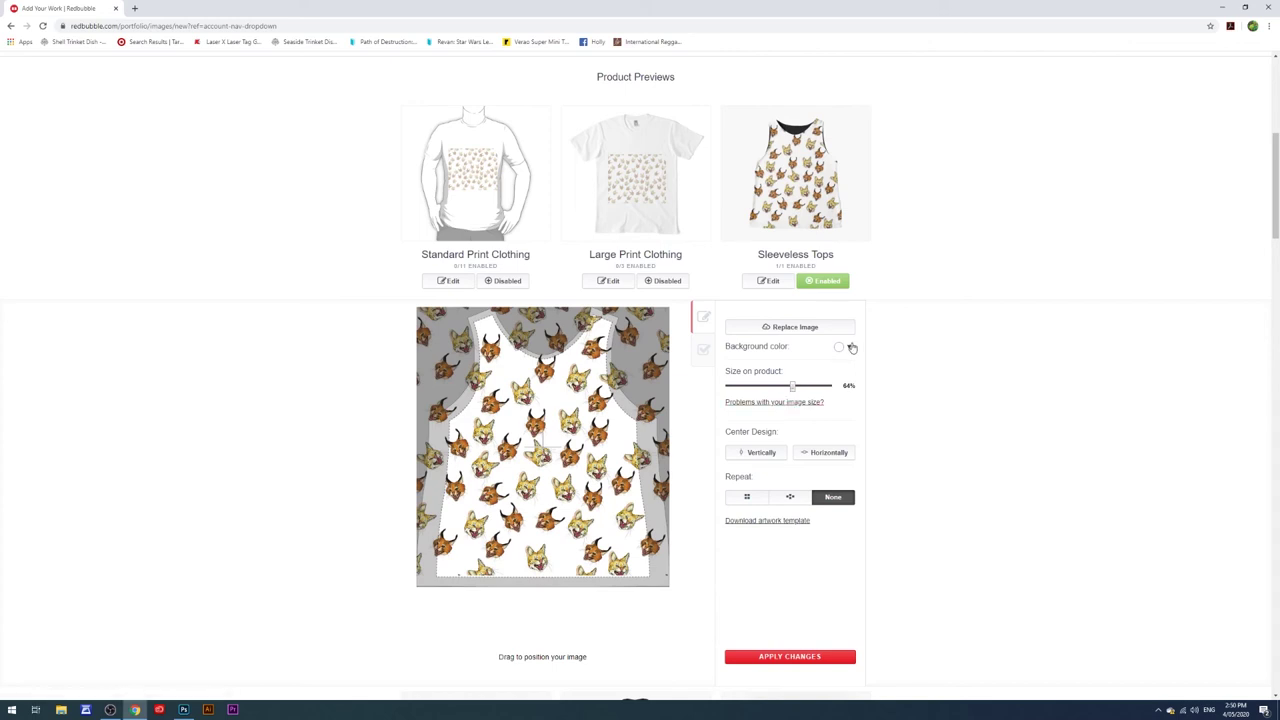
scroll(893, 323, "down", 3)
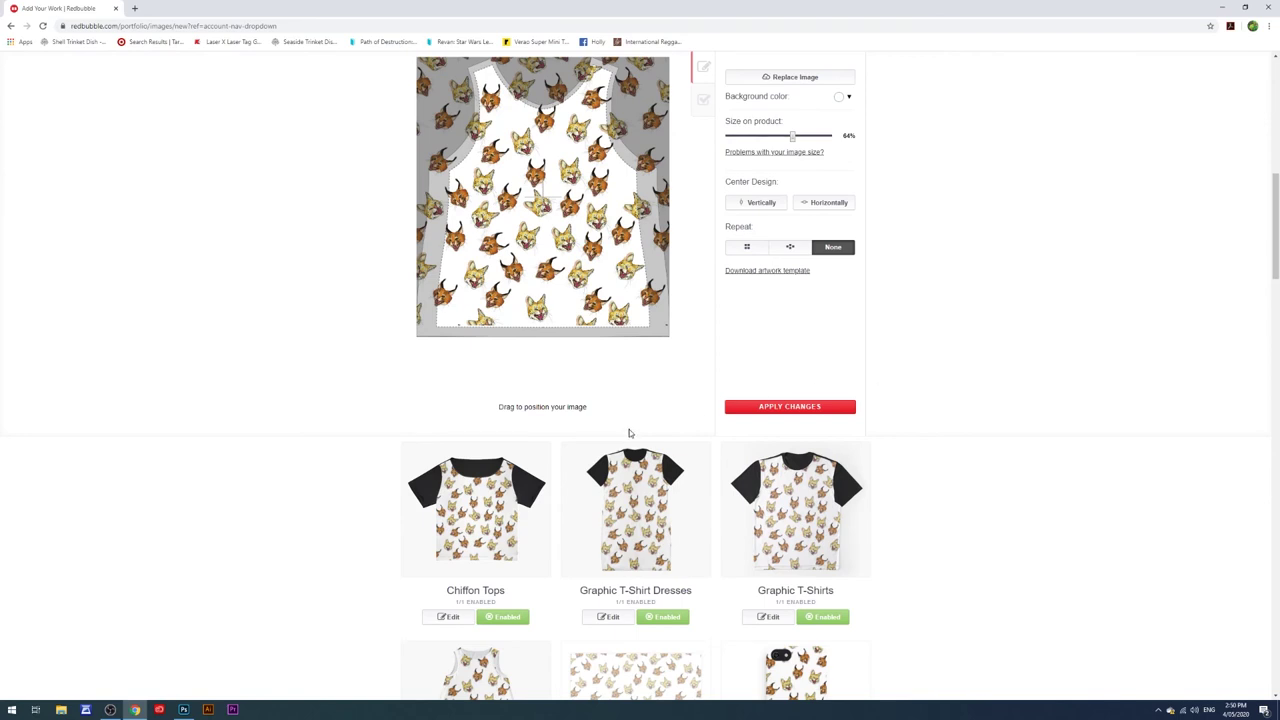
scroll(627, 401, "up", 4)
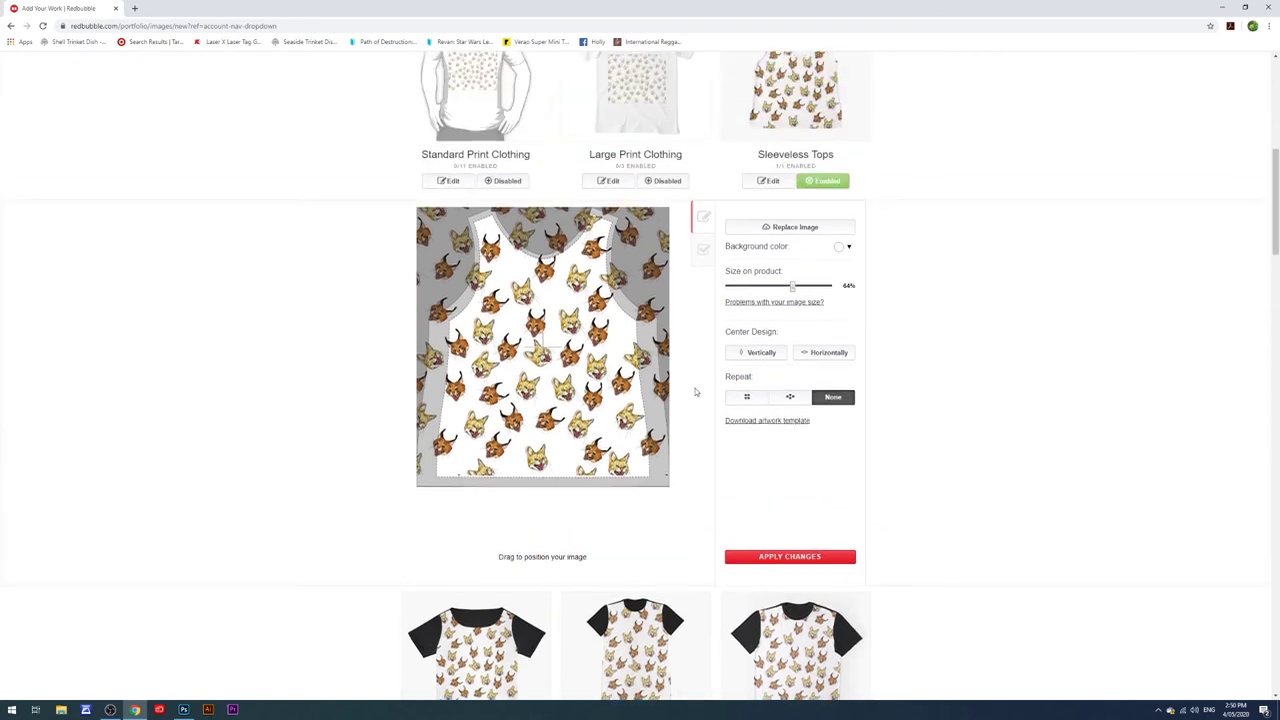
left_click_drag(570, 518, 572, 530)
left_click_drag(792, 437, 797, 442)
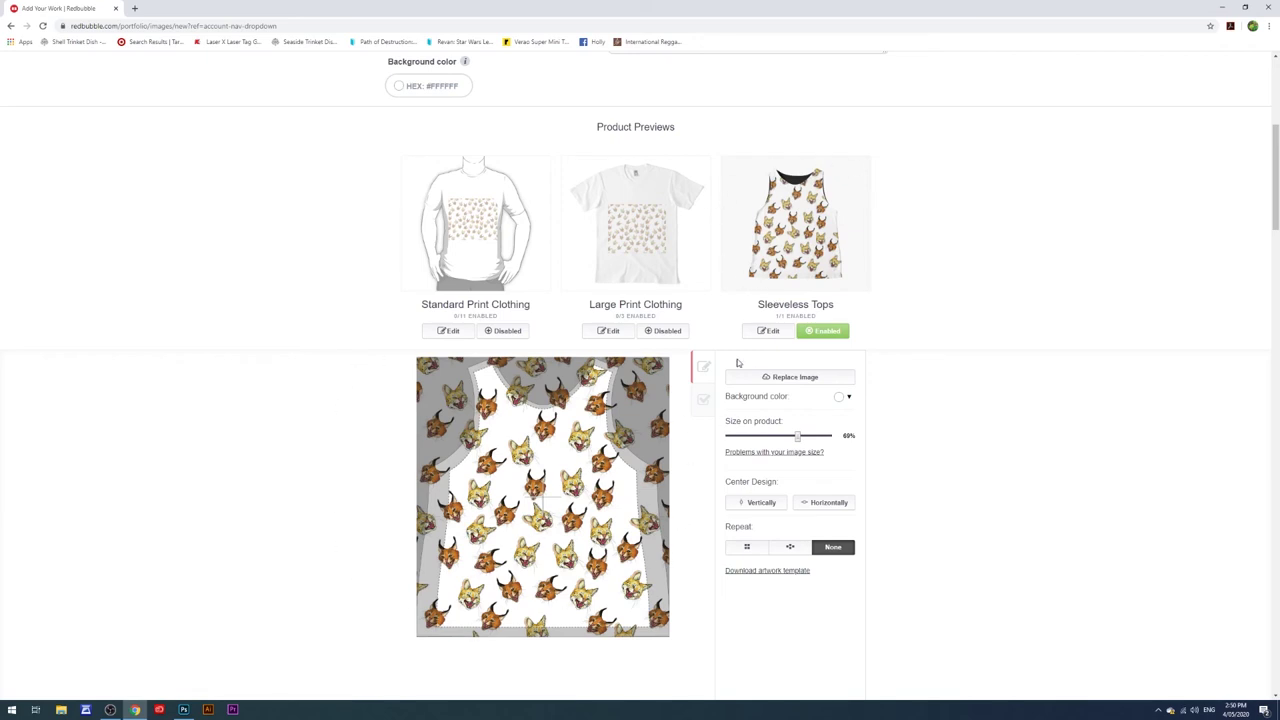
Step: Reposition the pattern on the sleeveless top, shifting the heads while keeping the whole garment area covered
mouse_move(544, 502)
left_mouse_down()
mouse_move(530, 520)
mouse_move(541, 500)
left_mouse_up()
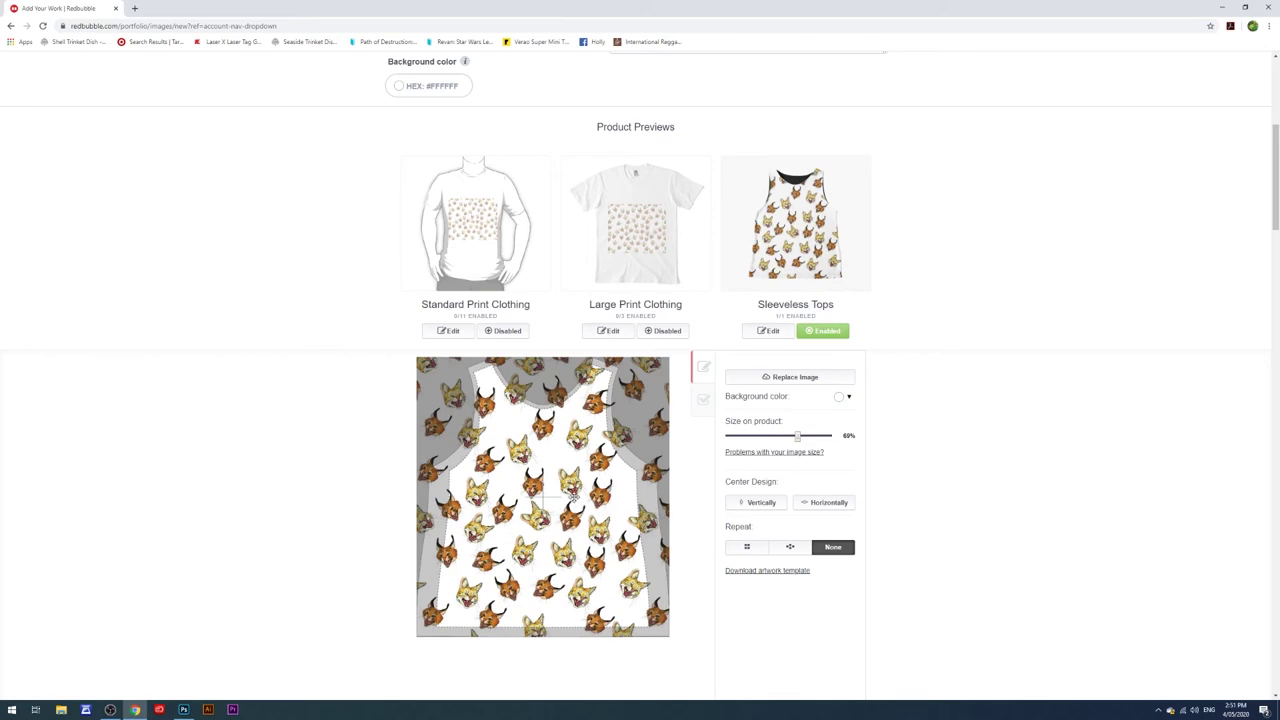
left_click_drag(580, 505, 583, 511)
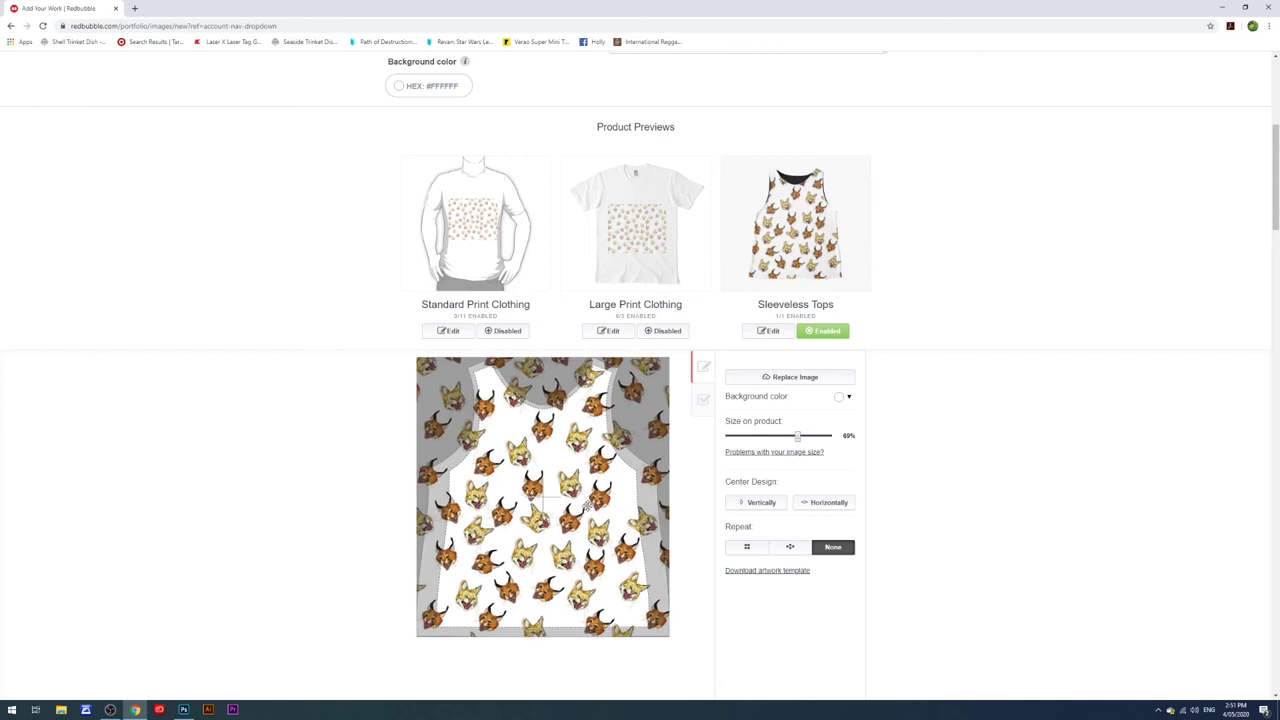
mouse_move(522, 513)
left_mouse_down()
mouse_move(475, 523)
mouse_move(560, 505)
mouse_move(523, 500)
mouse_move(591, 496)
mouse_move(518, 499)
left_mouse_up()
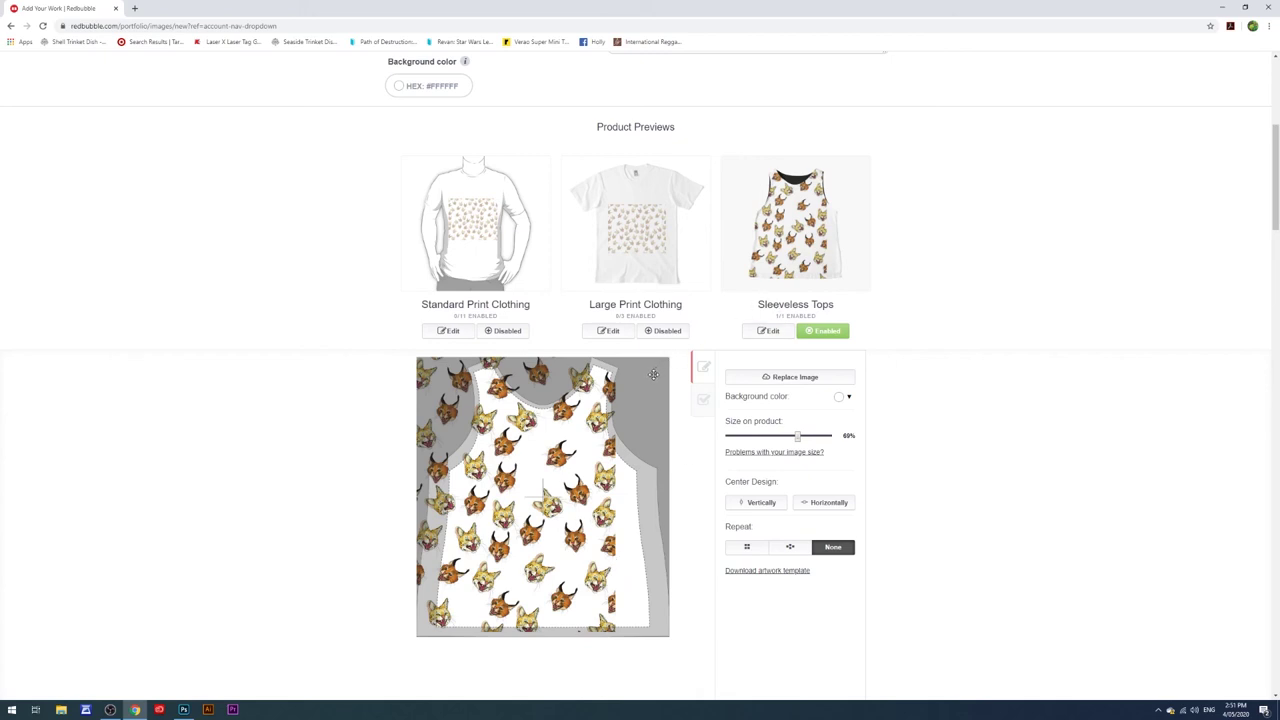
left_click_drag(580, 495, 654, 506)
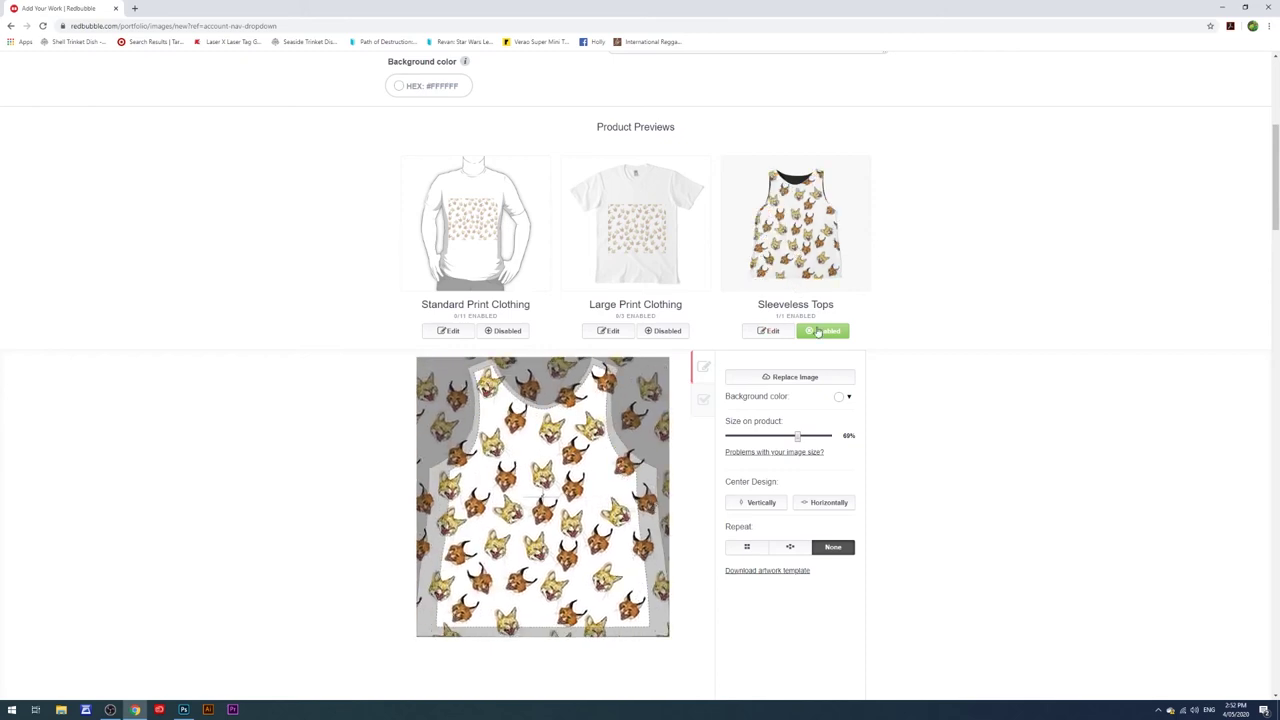
Step: Enable the Stickers product, open its image settings, and disable the product again
scroll(830, 339, "down", 4)
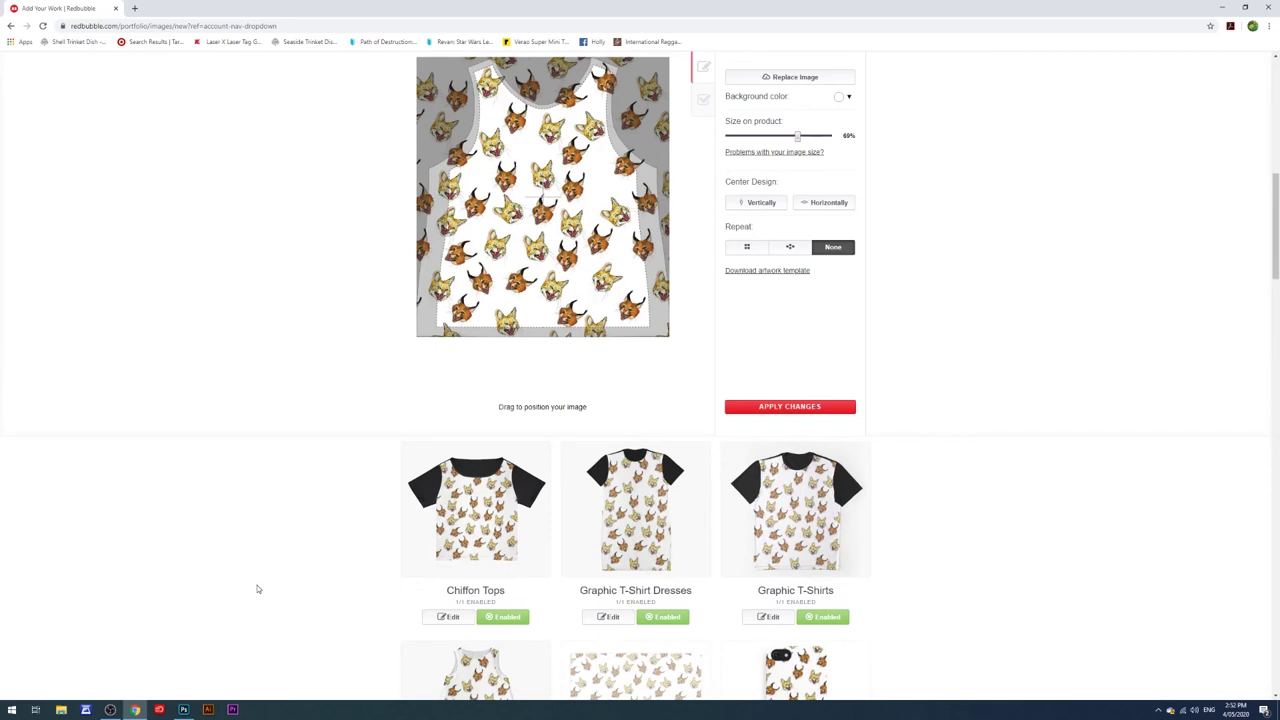
scroll(564, 518, "down", 2)
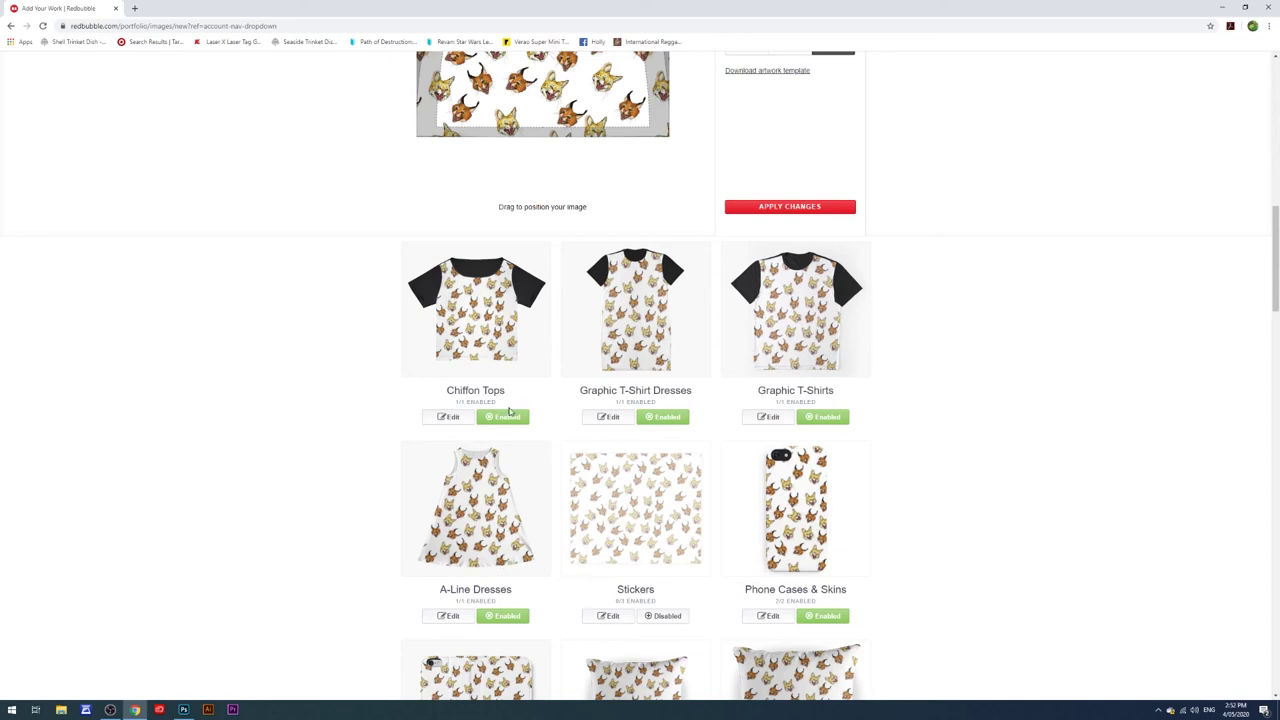
scroll(527, 416, "down", 3)
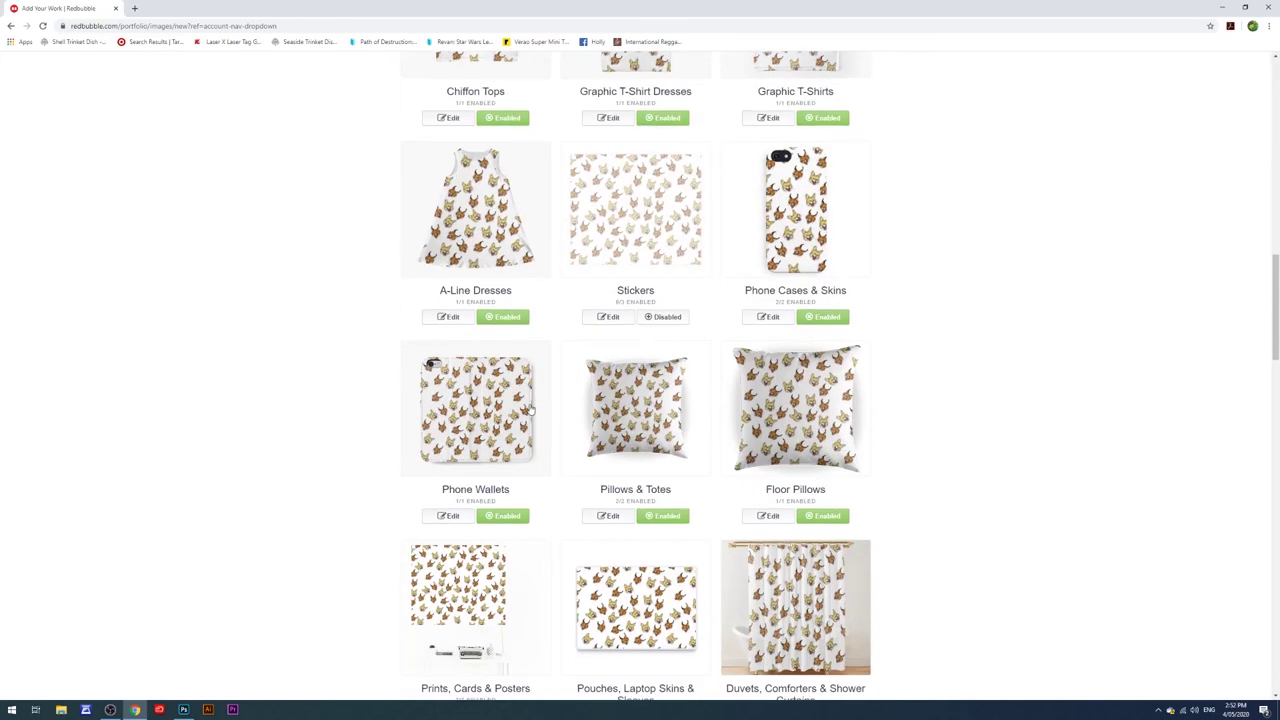
left_click(664, 316)
left_click(608, 316)
scroll(631, 333, "up", 1)
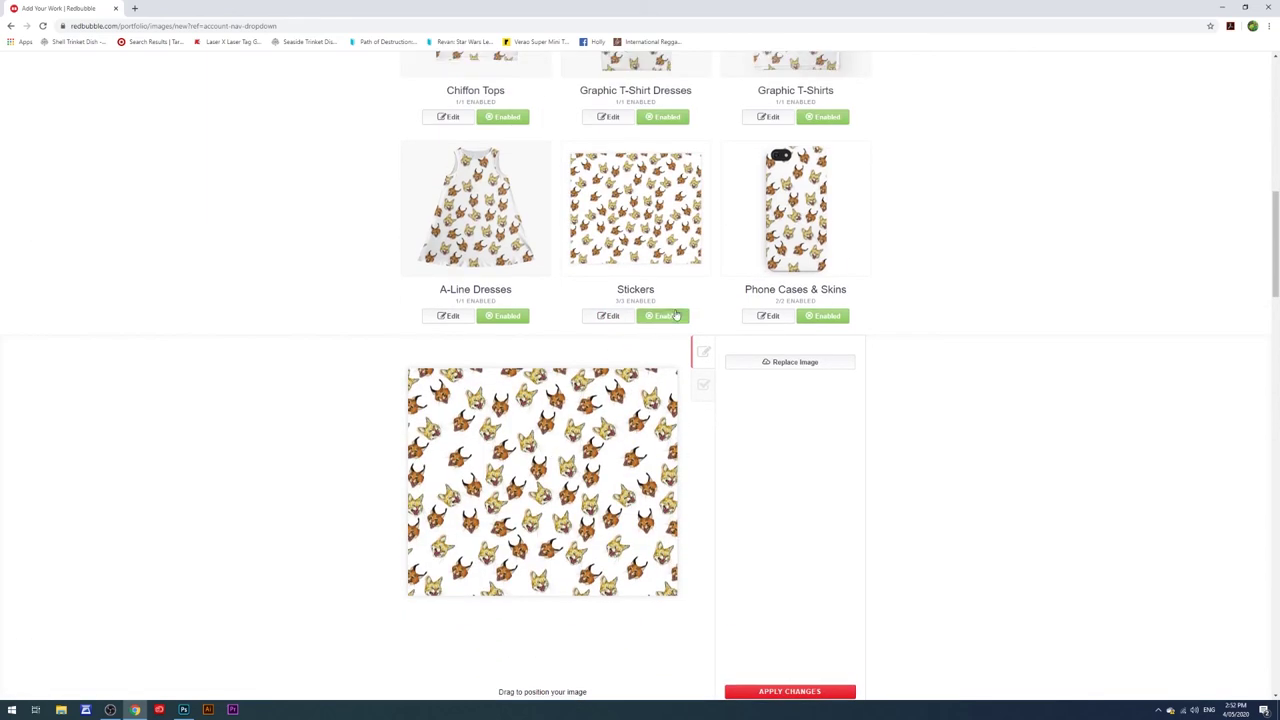
left_click(675, 316)
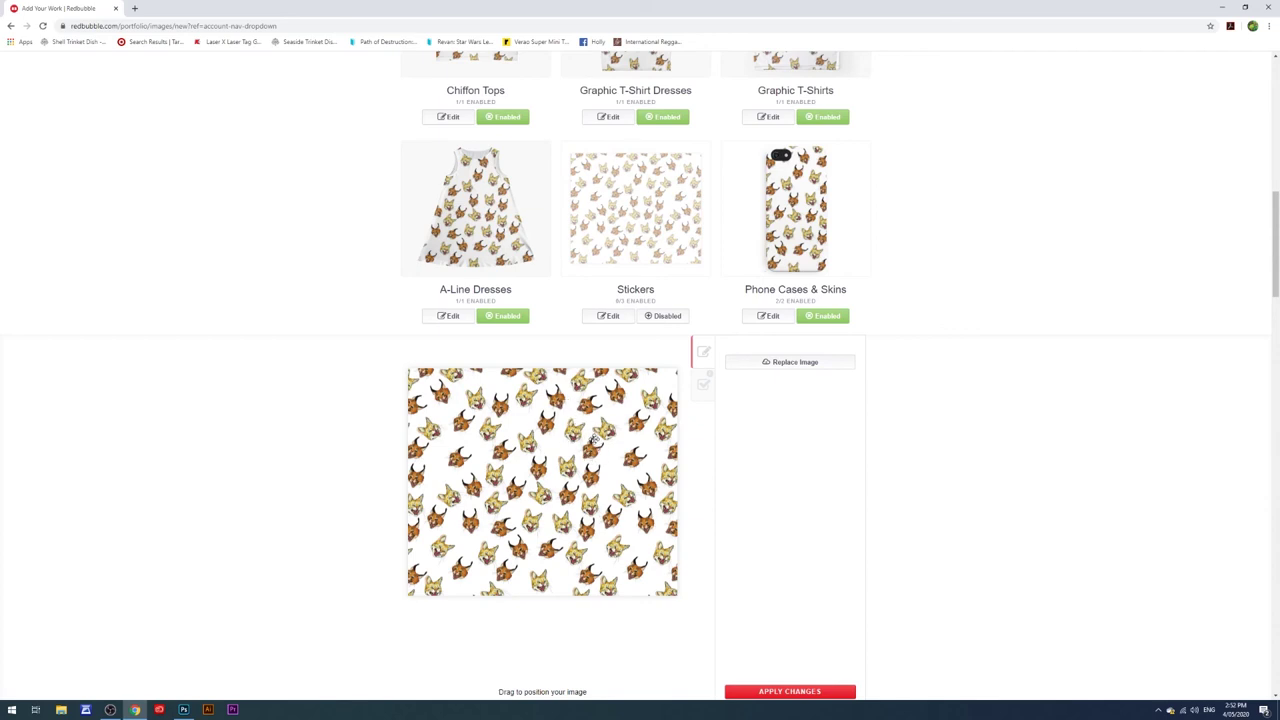
Step: Open the Phone Cases & Skins image settings and reposition the pattern so the heads fill the whole case
left_click(789, 315)
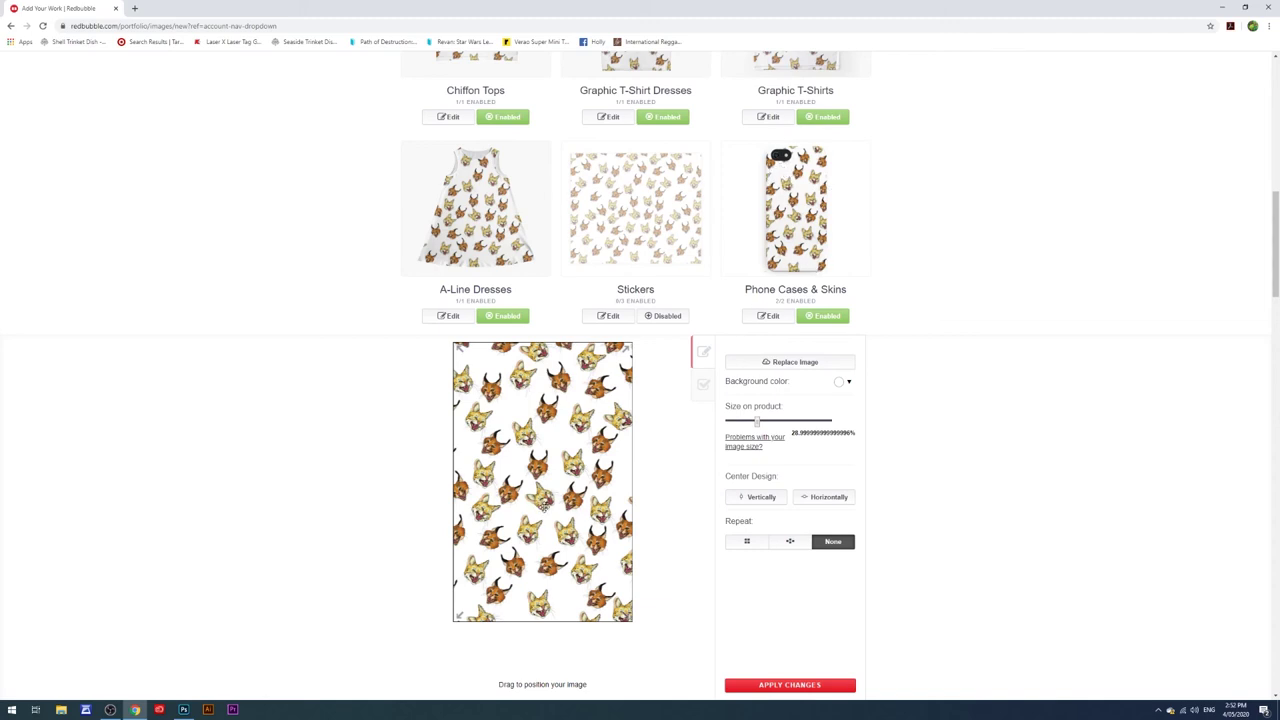
left_click_drag(555, 535, 594, 524)
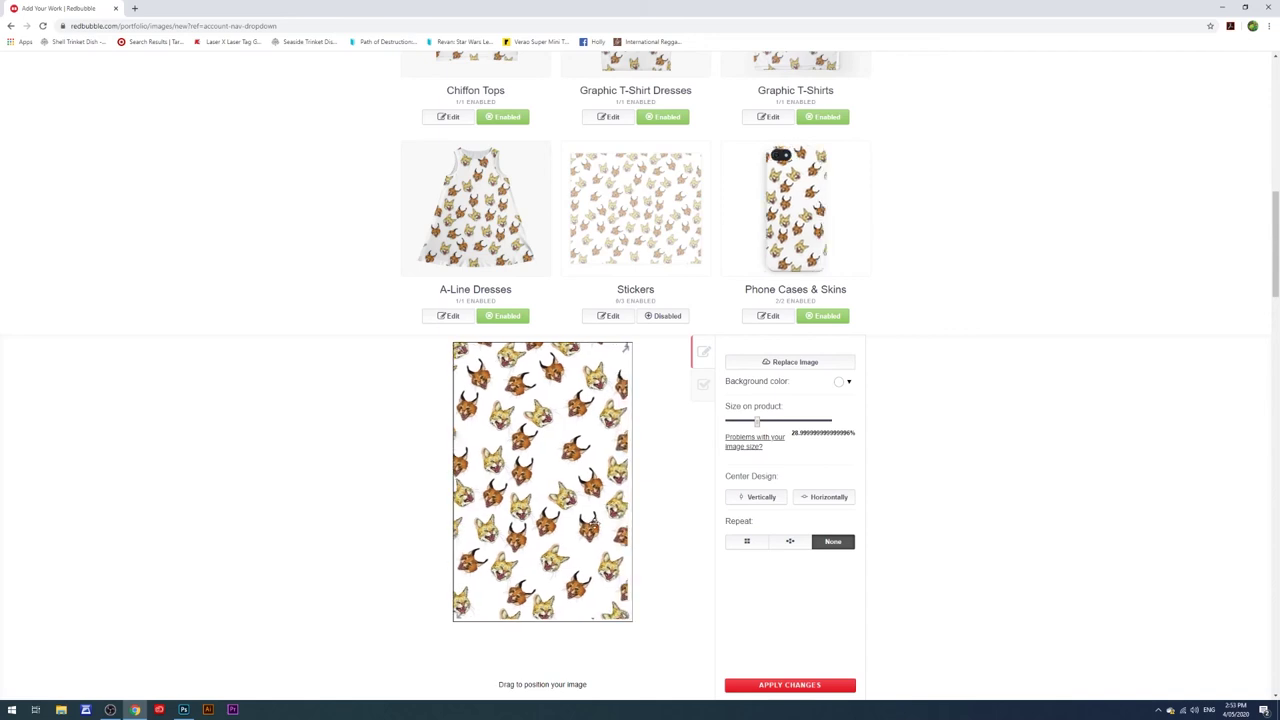
mouse_move(610, 524)
left_mouse_down()
mouse_move(640, 526)
mouse_move(624, 530)
left_mouse_up()
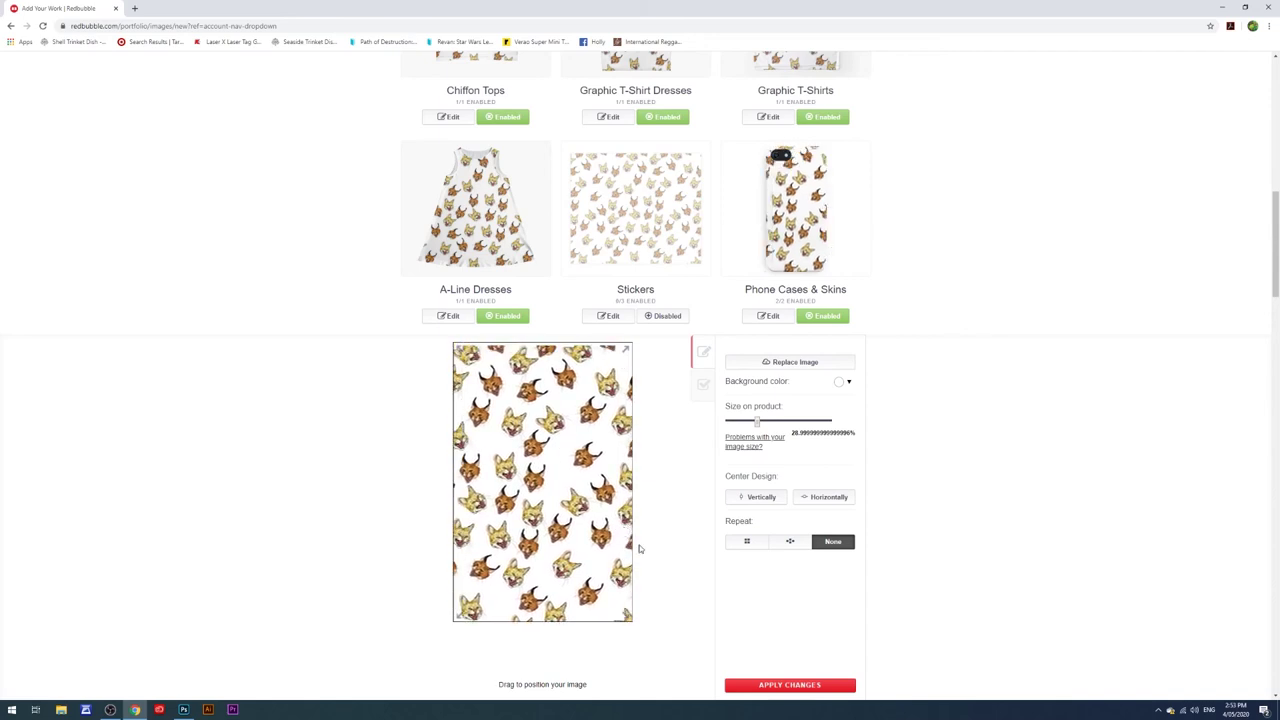
left_click_drag(568, 497, 600, 457)
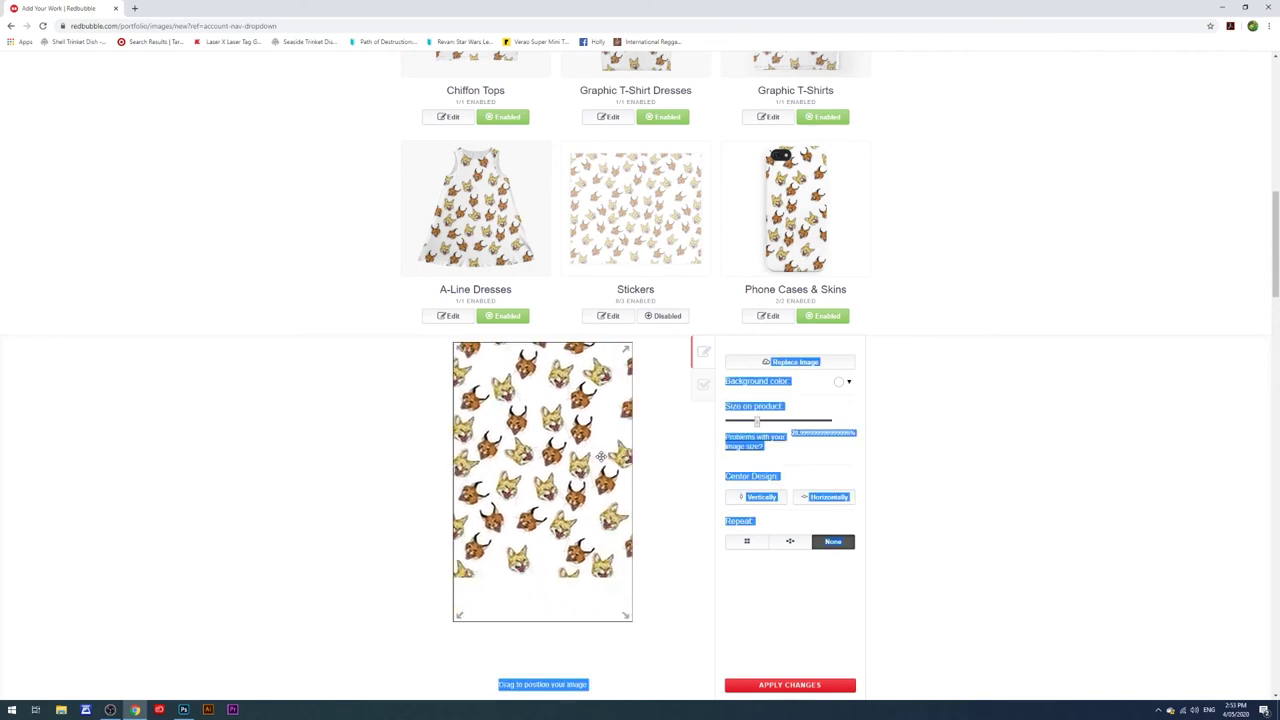
left_click(600, 457)
left_click_drag(494, 454, 540, 497)
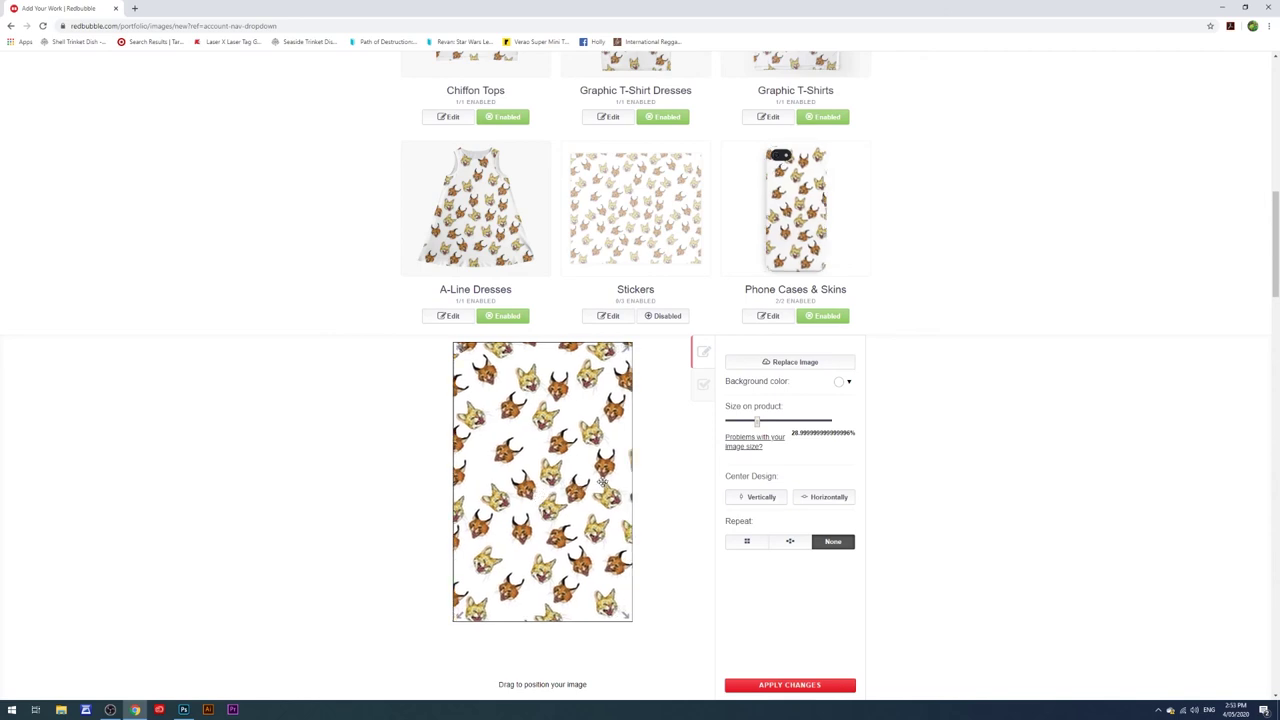
left_click_drag(598, 463, 590, 460)
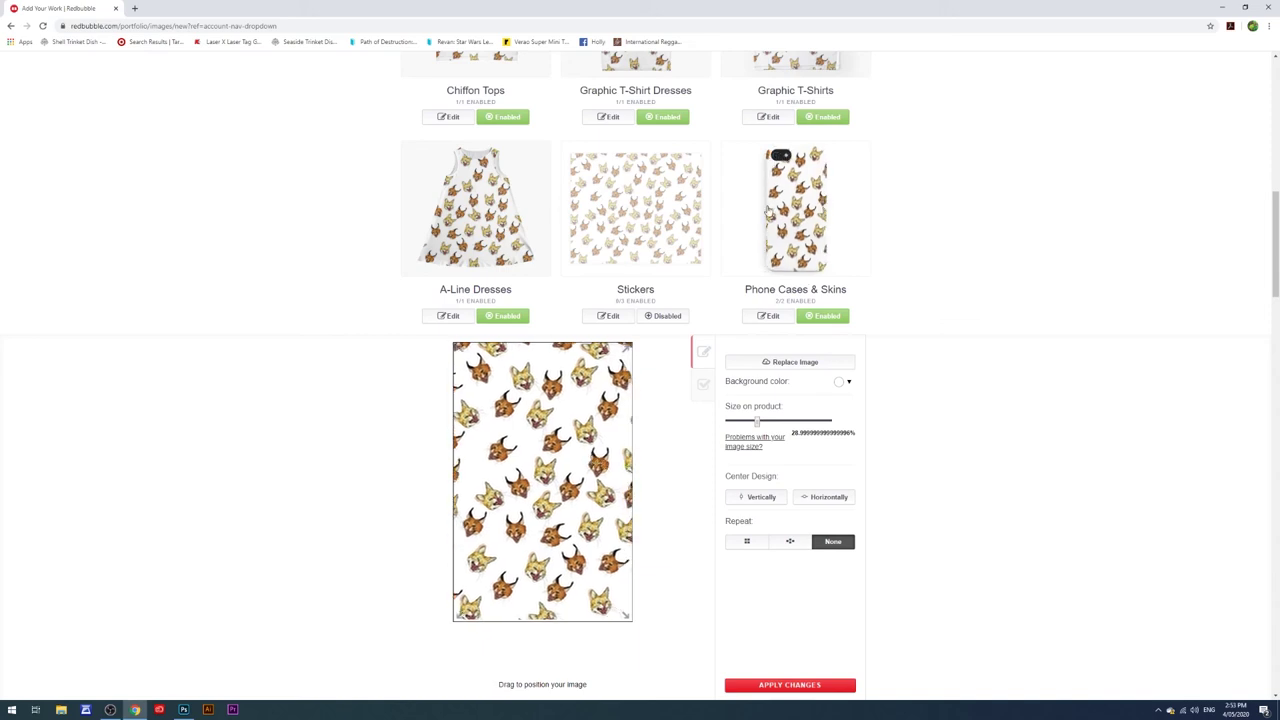
Step: Open the Phone Wallets image settings and examine how the pattern sits on the wallet
scroll(924, 548, "down", 5)
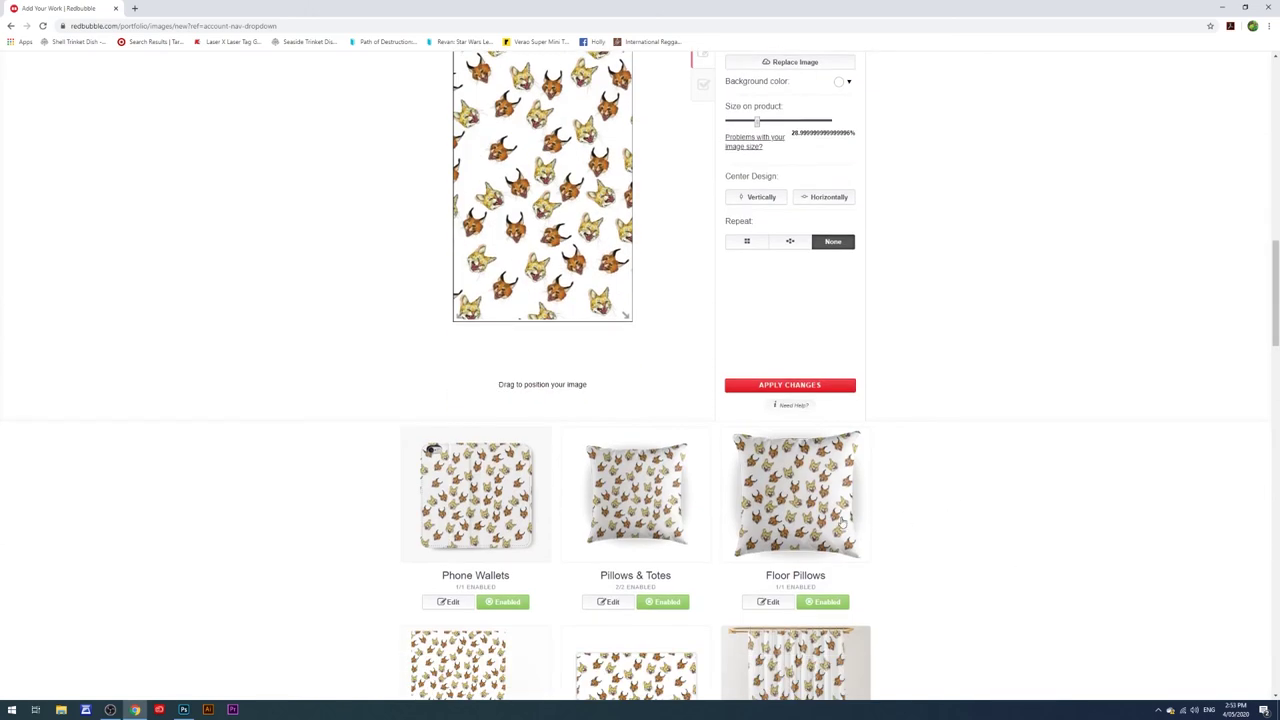
left_click(431, 462)
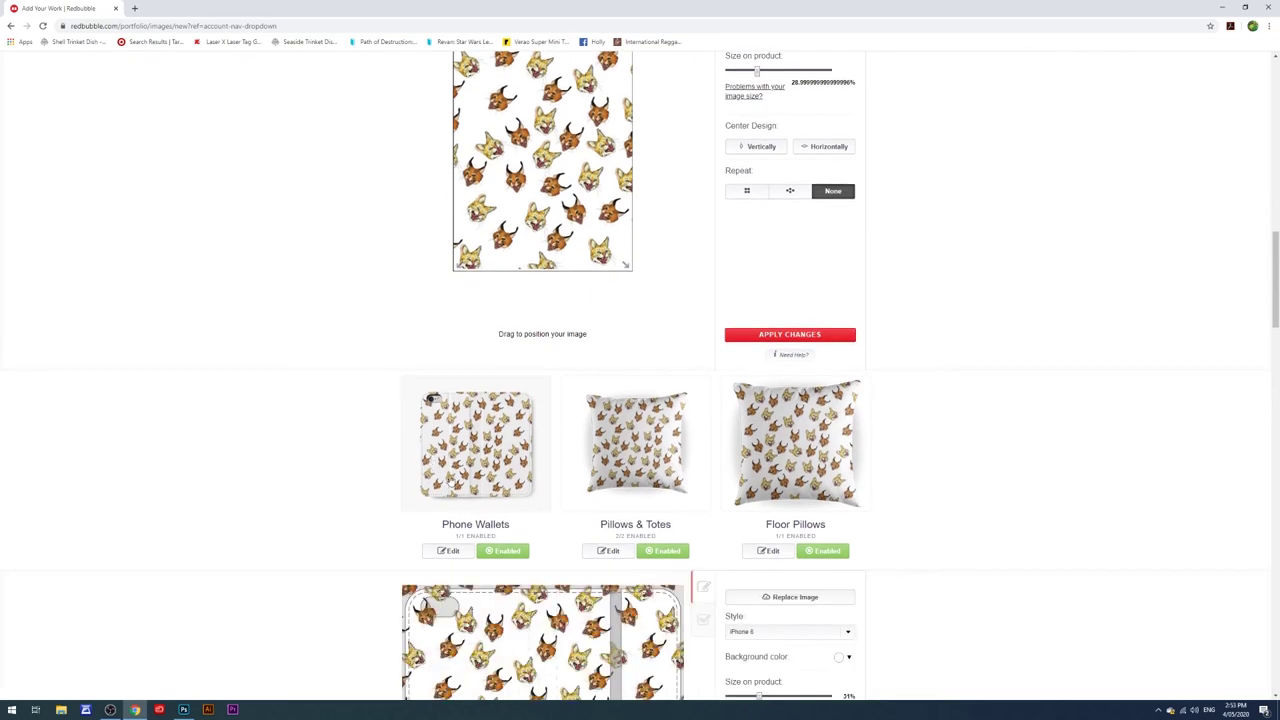
scroll(467, 490, "up", 1)
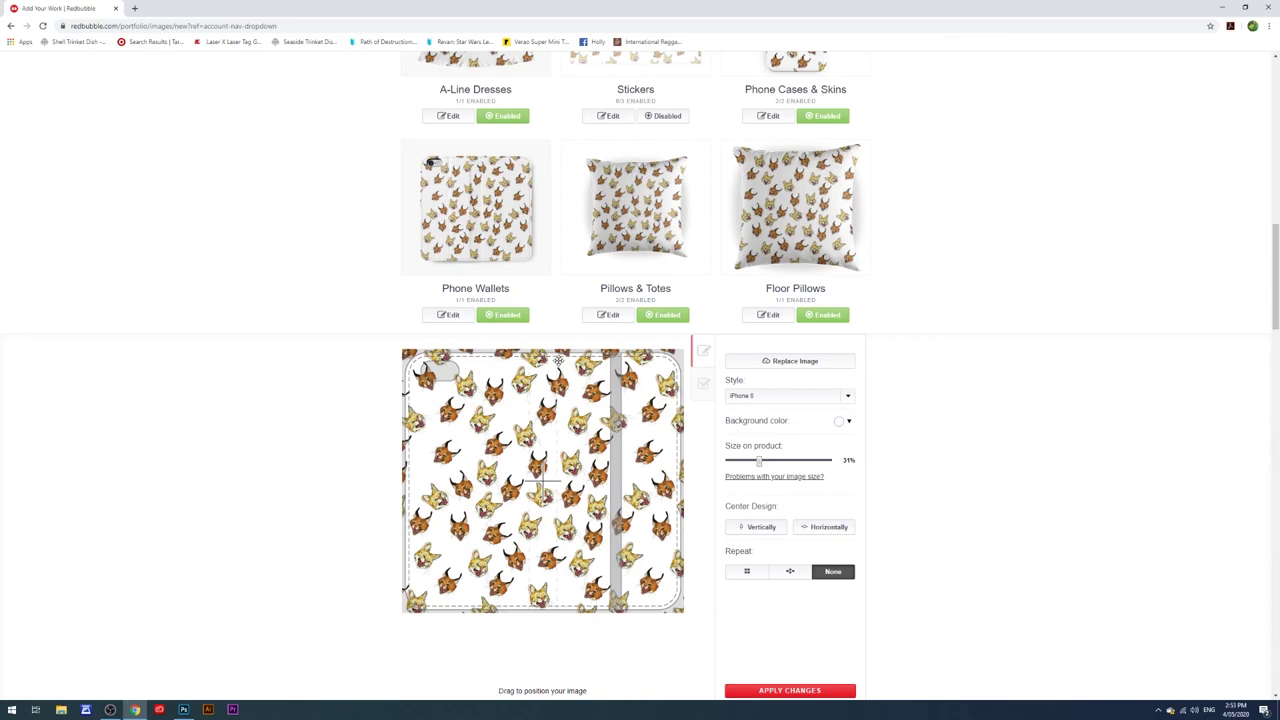
Step: Open the Pillows & Totes image settings, scale the pattern to 48%, and shift it slightly upward
left_click(645, 222)
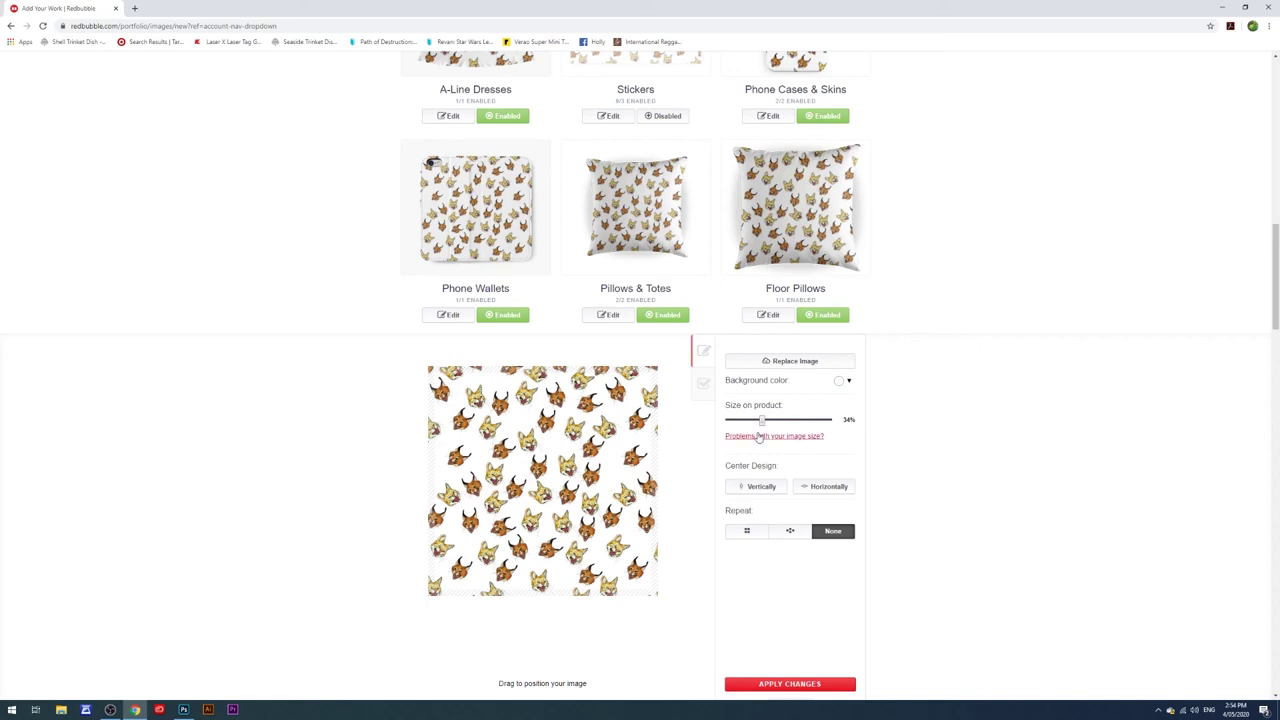
left_click_drag(763, 422, 775, 424)
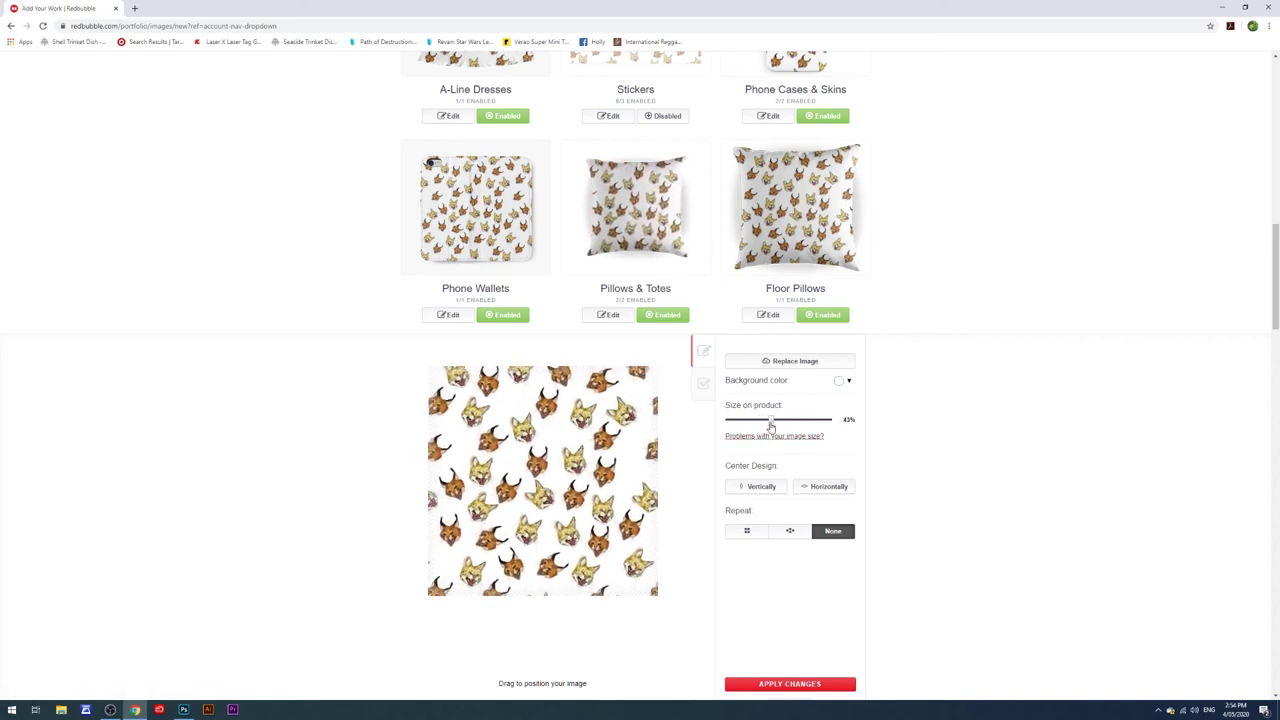
left_click_drag(776, 427, 777, 428)
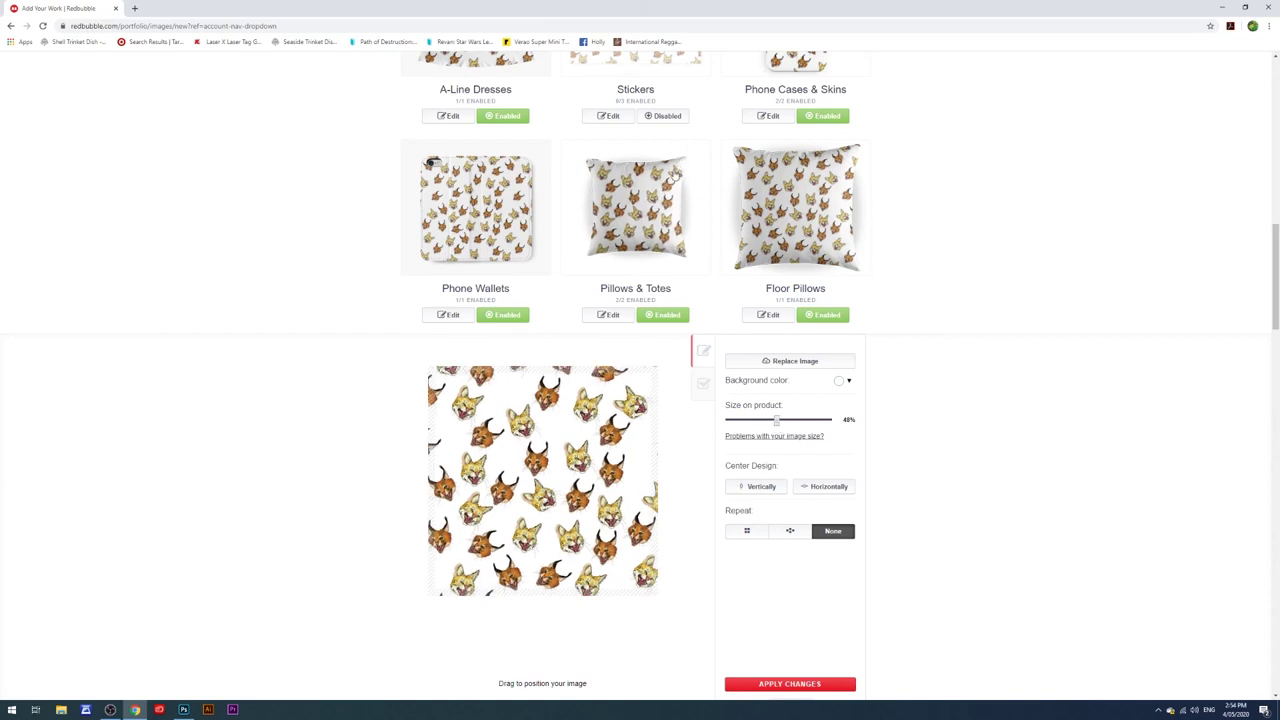
left_click_drag(541, 520, 560, 488)
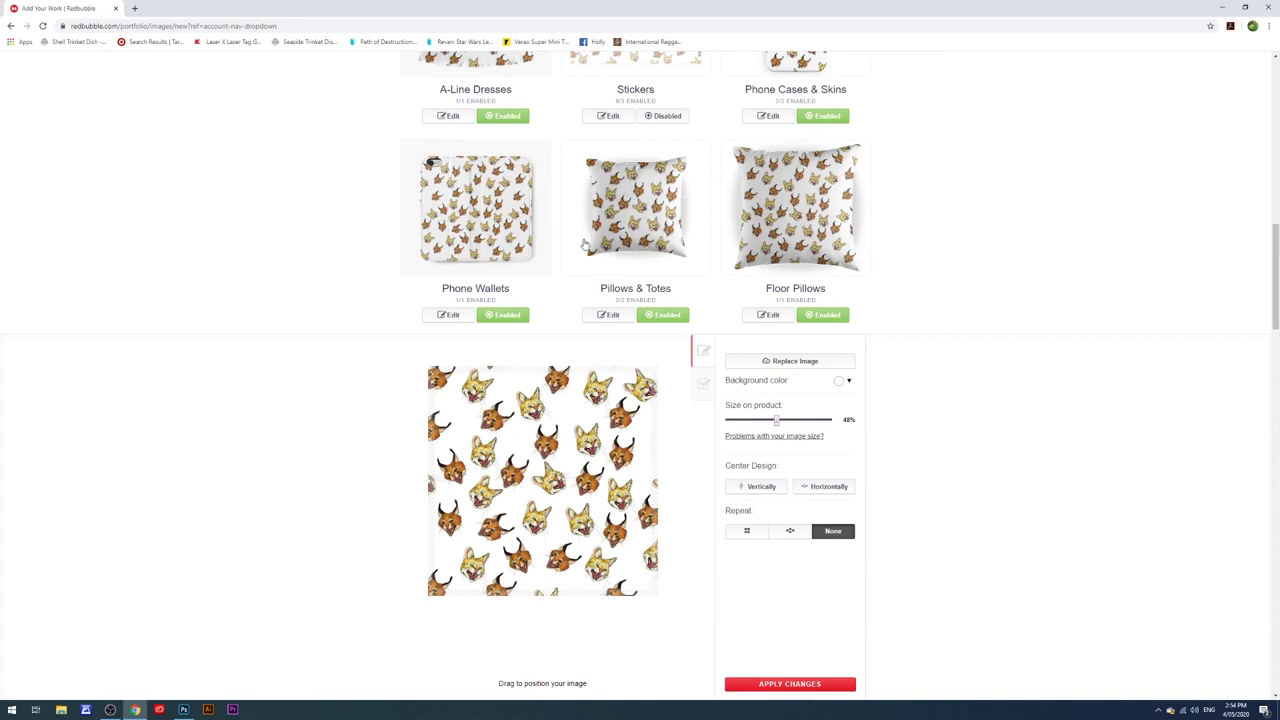
Step: Open the Duvets, Comforters & Shower Curtains design settings and examine the pattern placement
scroll(649, 237, "down", 5)
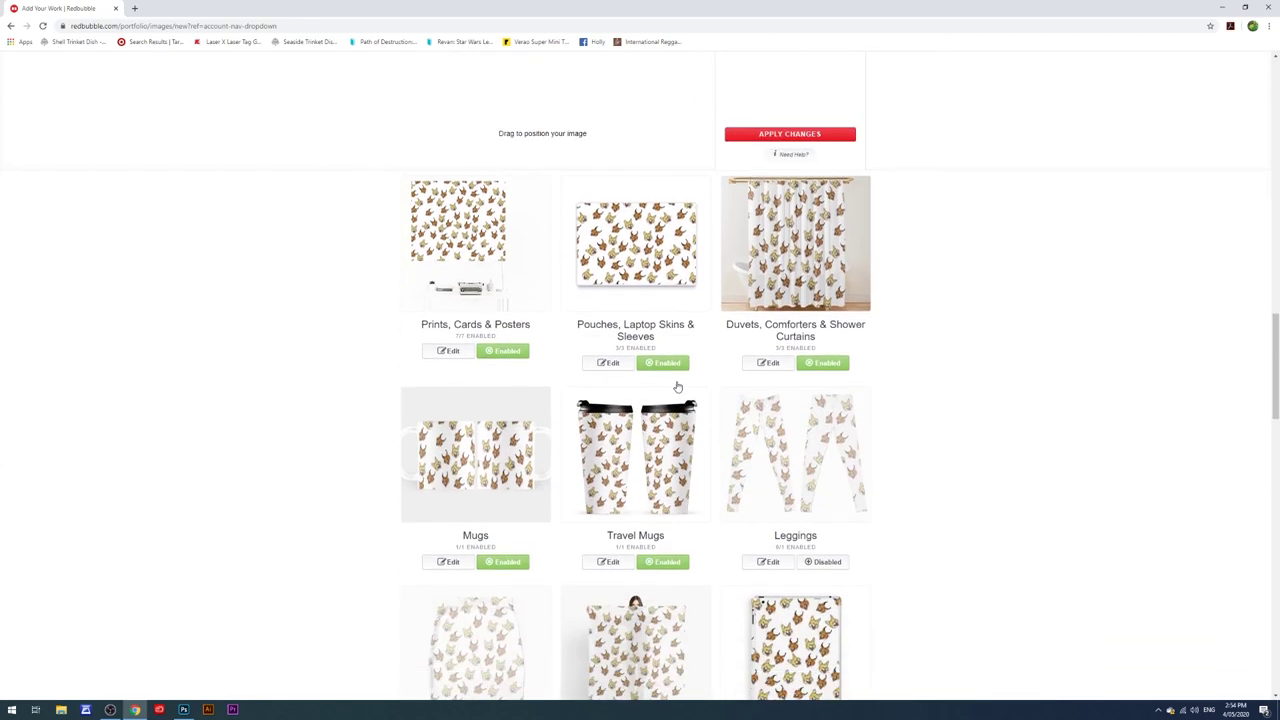
scroll(677, 387, "down", 2)
scroll(662, 388, "up", 2)
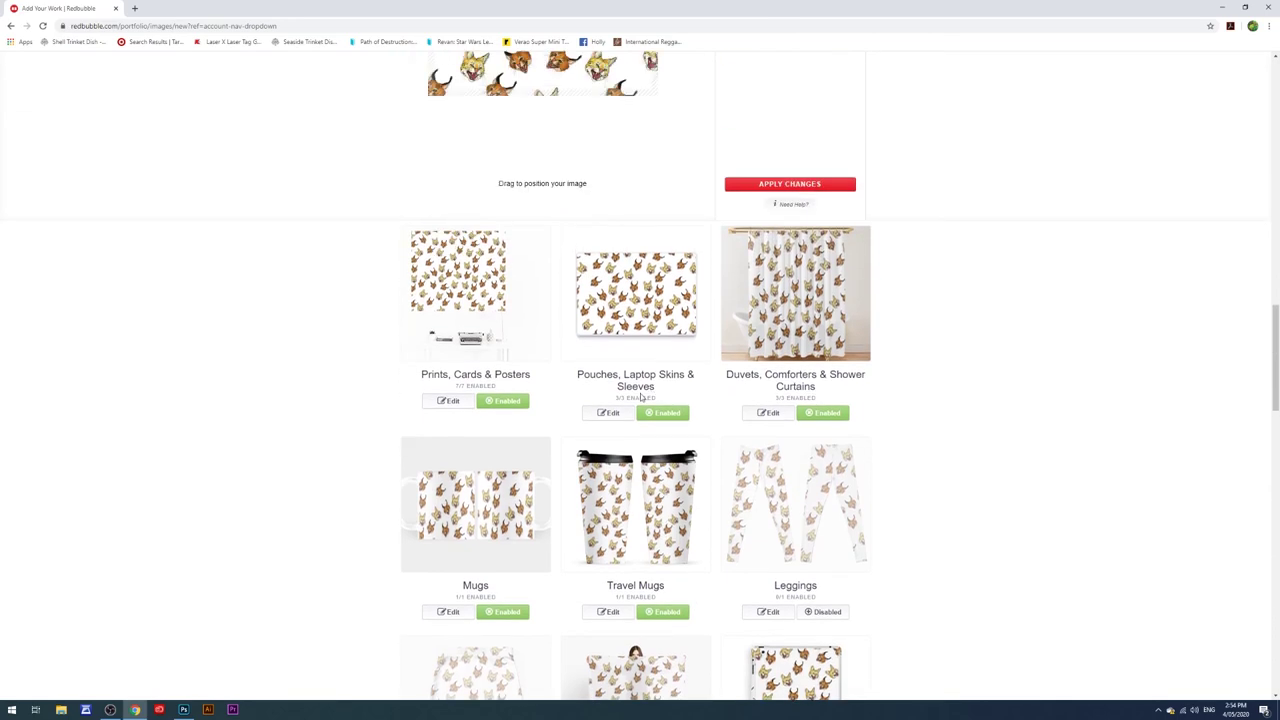
left_click(803, 307)
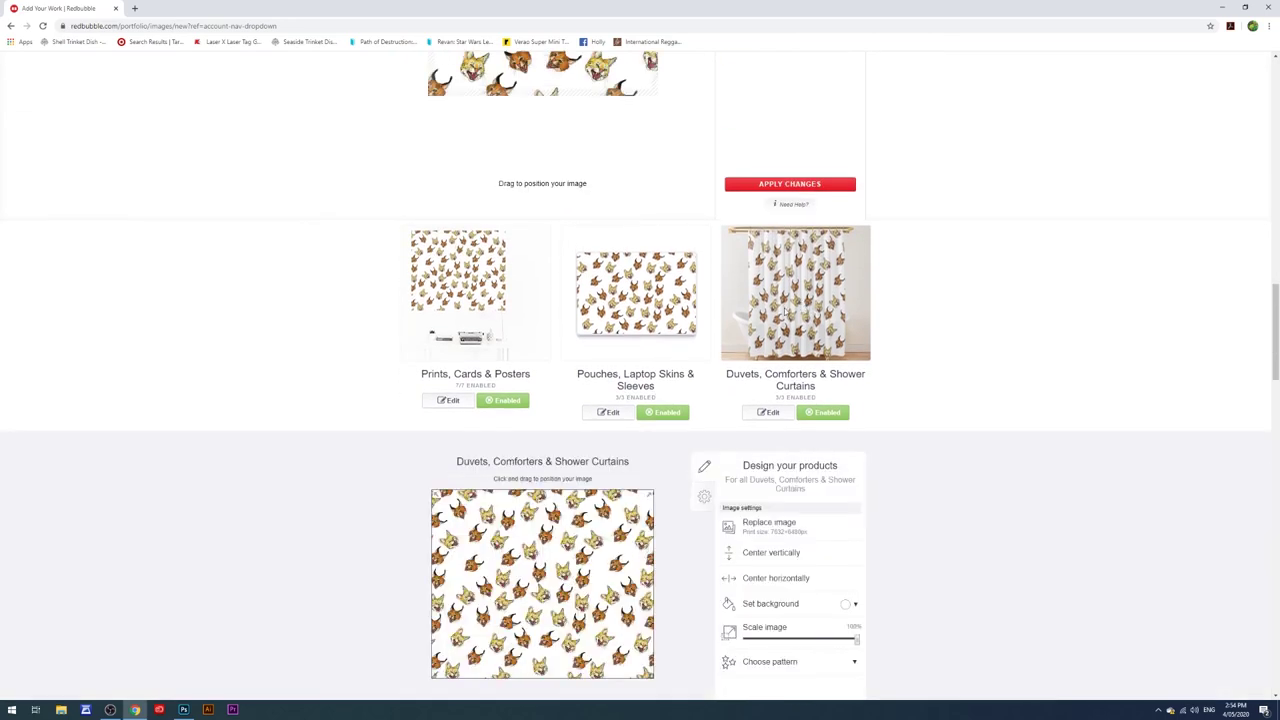
scroll(649, 367, "down", 5)
scroll(649, 367, "up", 4)
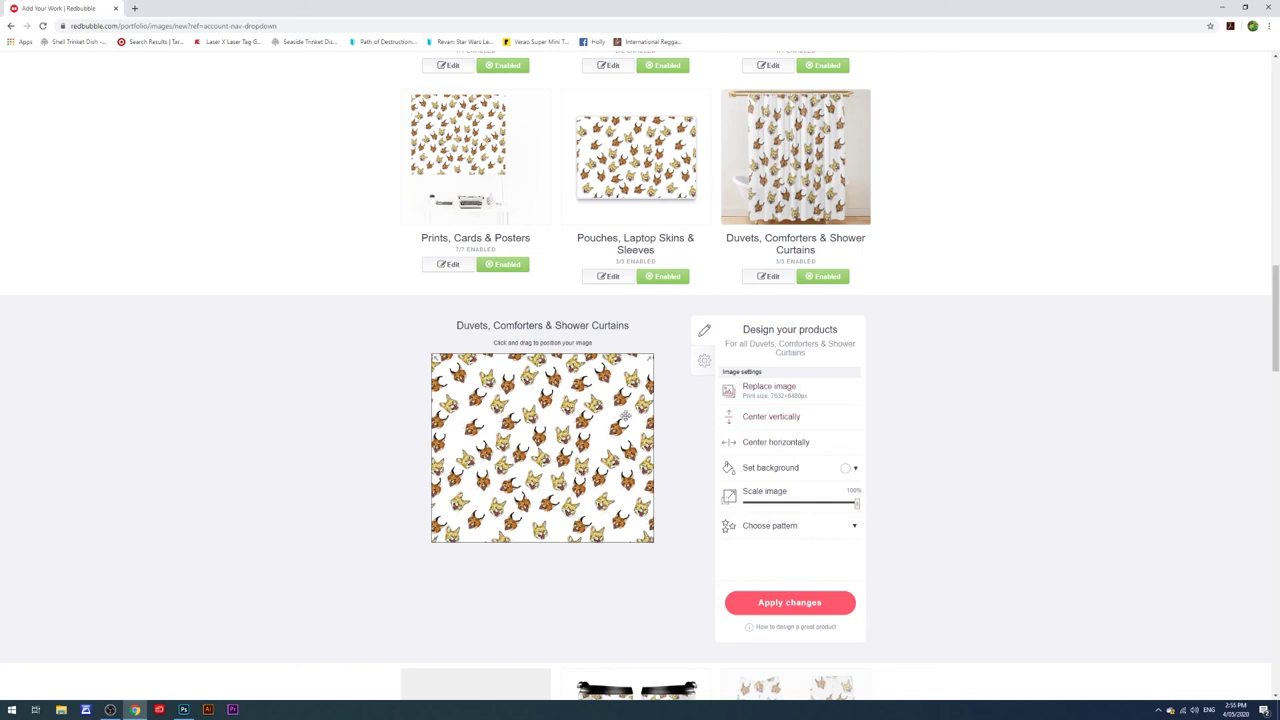
Step: Review the pattern previews on the remaining products, including mugs, leggings, mini skirts, scarves and notebooks
scroll(593, 425, "down", 1)
scroll(593, 425, "down", 7)
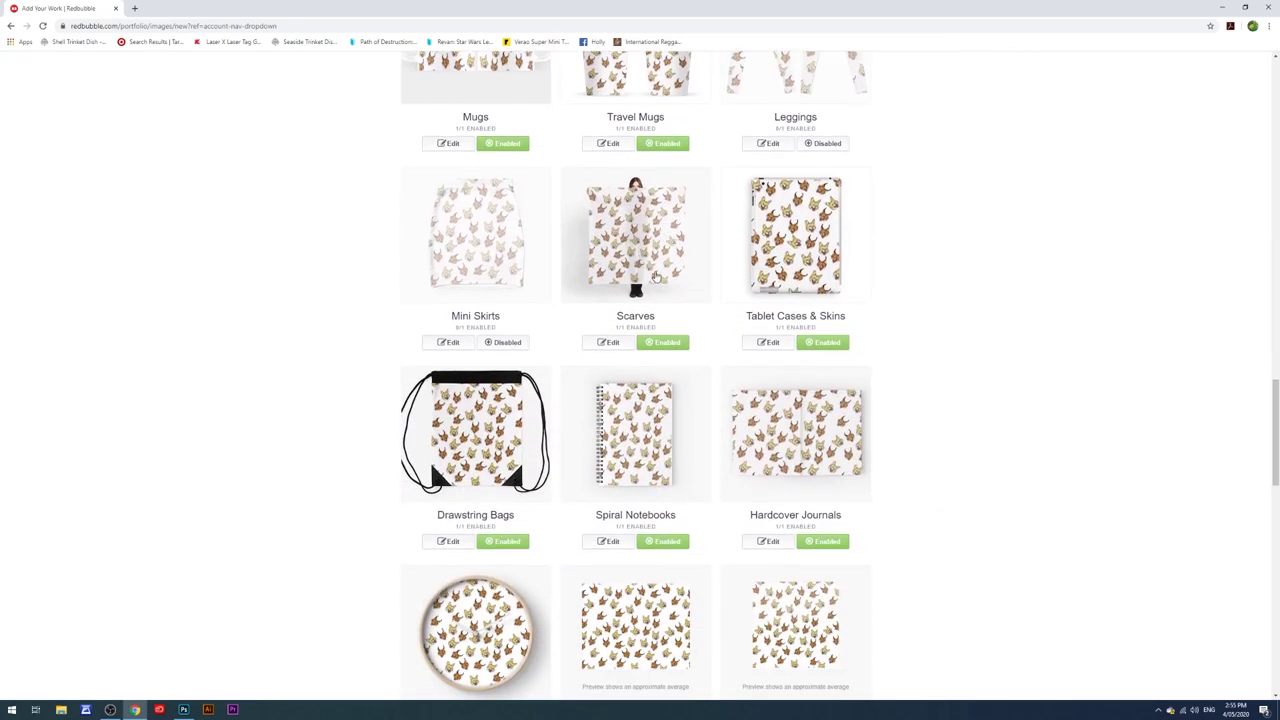
scroll(660, 296, "up", 3)
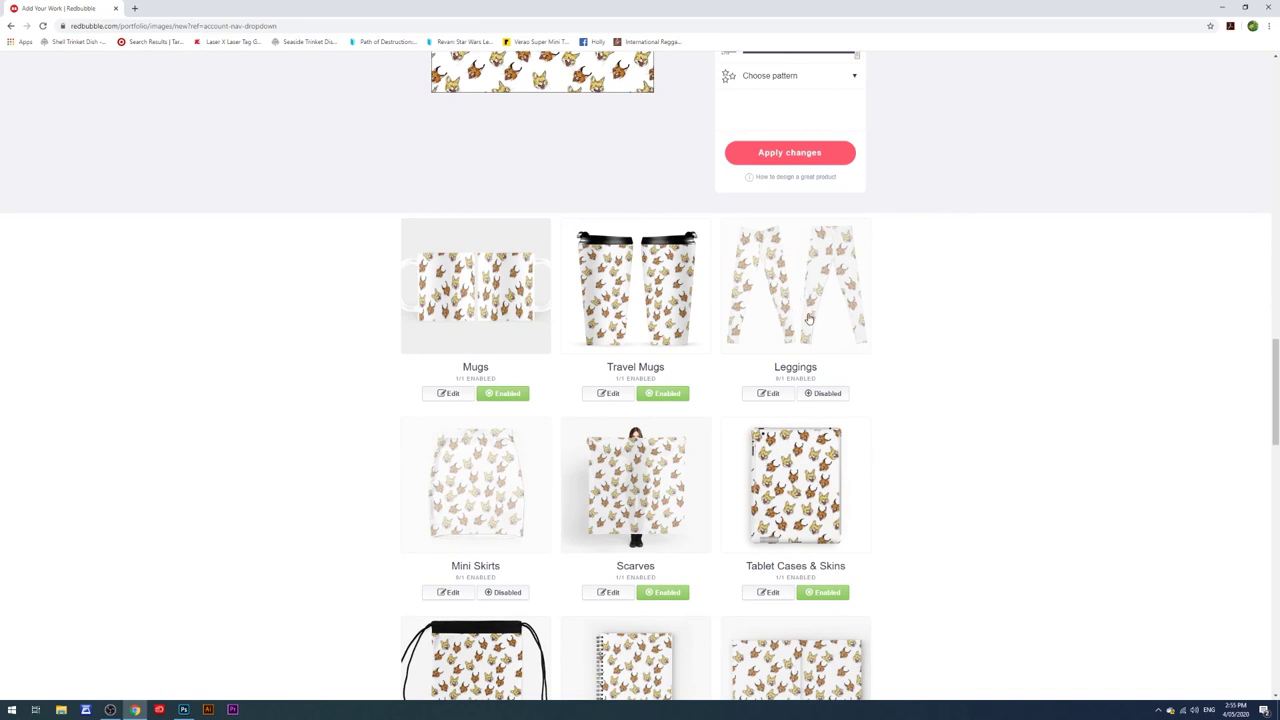
scroll(805, 325, "down", 1)
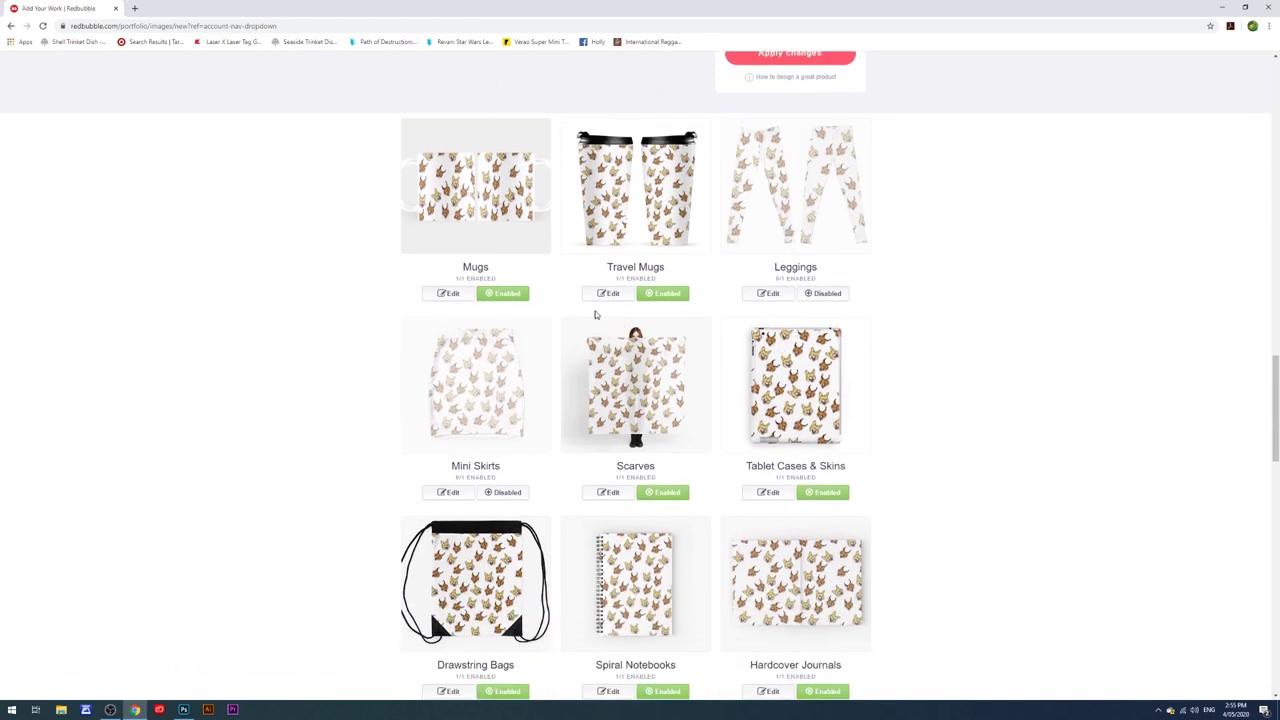
Step: Open the Mugs image settings and scale the pattern to 100%
scroll(558, 352, "down", 1)
scroll(556, 361, "up", 2)
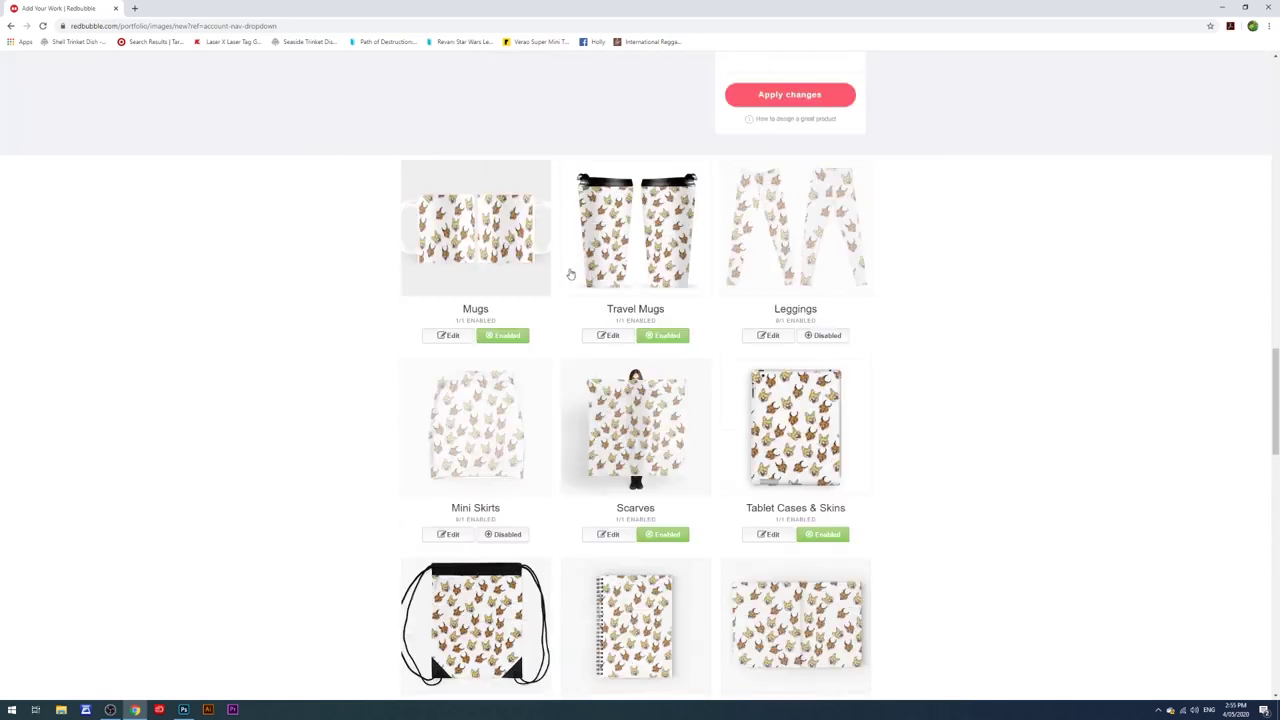
left_click(500, 391)
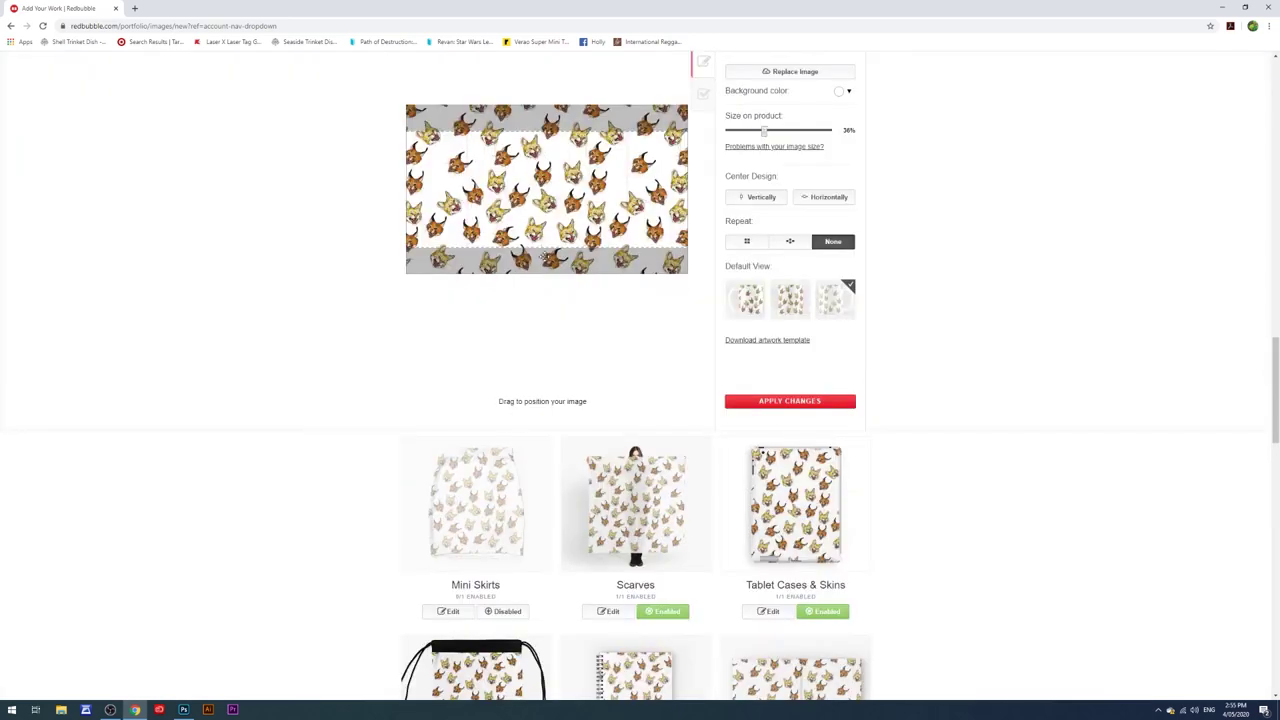
scroll(557, 314, "up", 2)
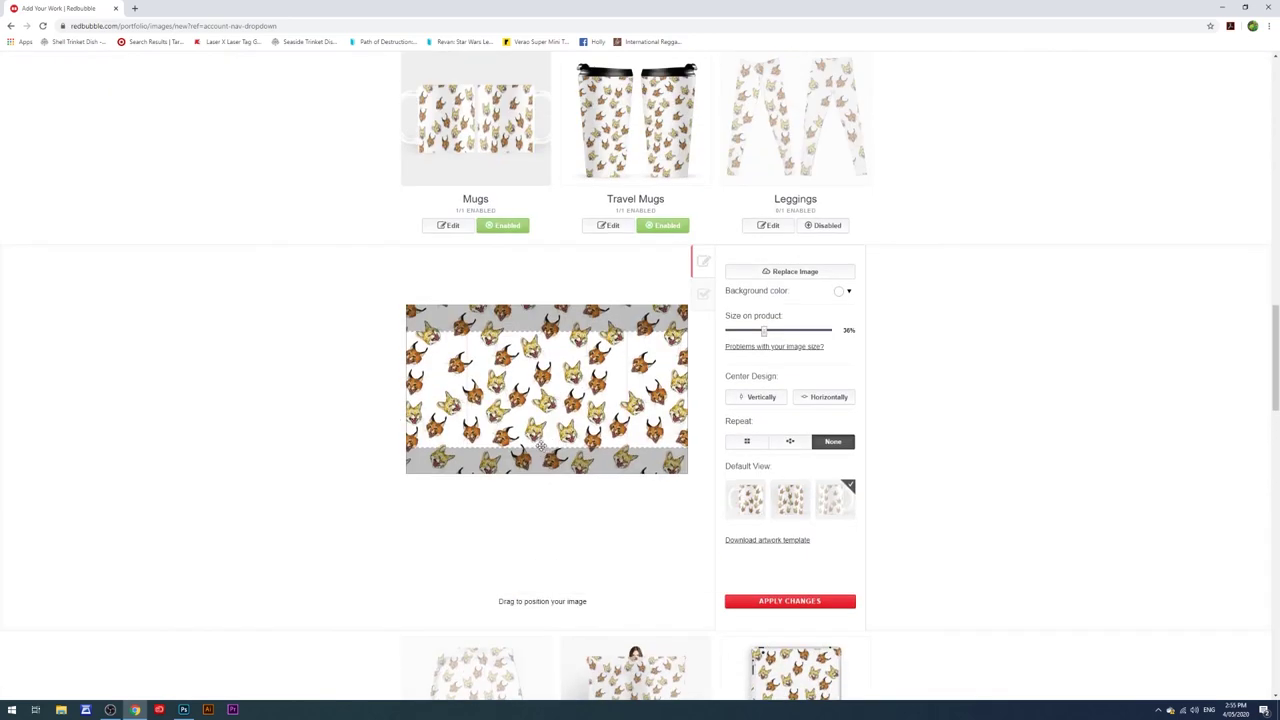
left_click_drag(764, 330, 876, 321)
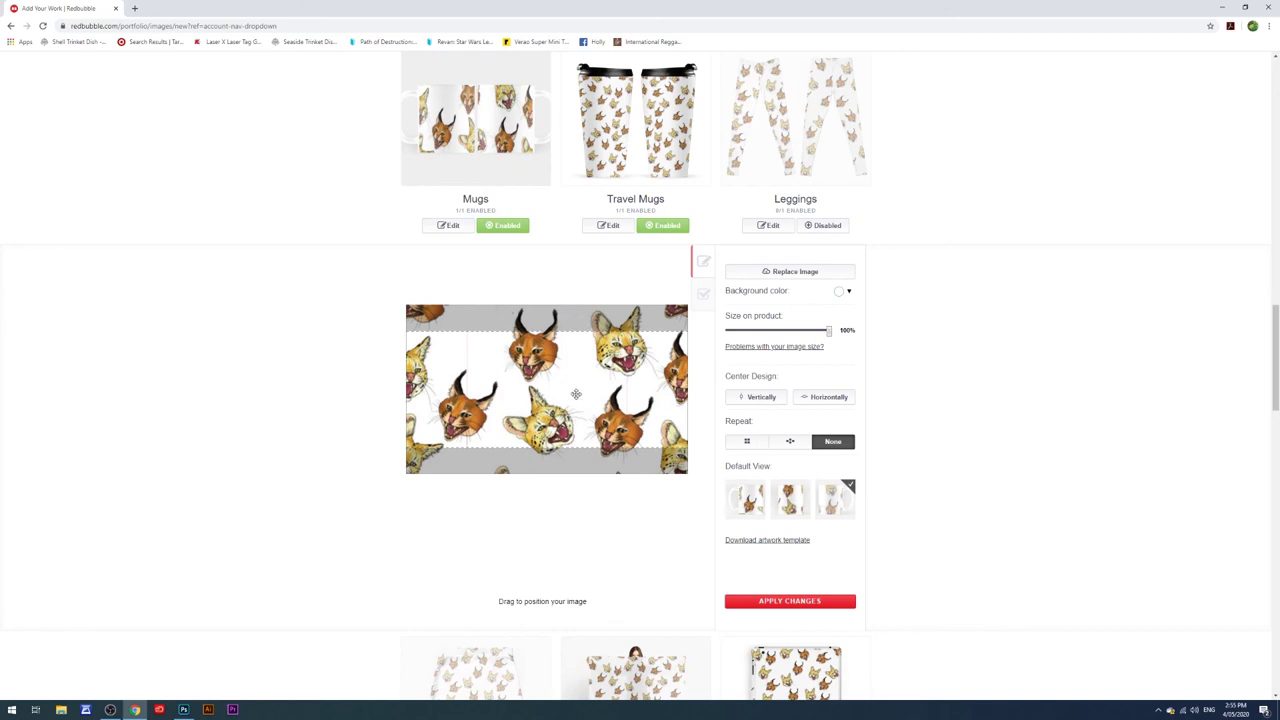
Step: Reposition the mug pattern so a whole caracal head and a whole serval head sit side by side within the printable area
left_click_drag(573, 382, 543, 415)
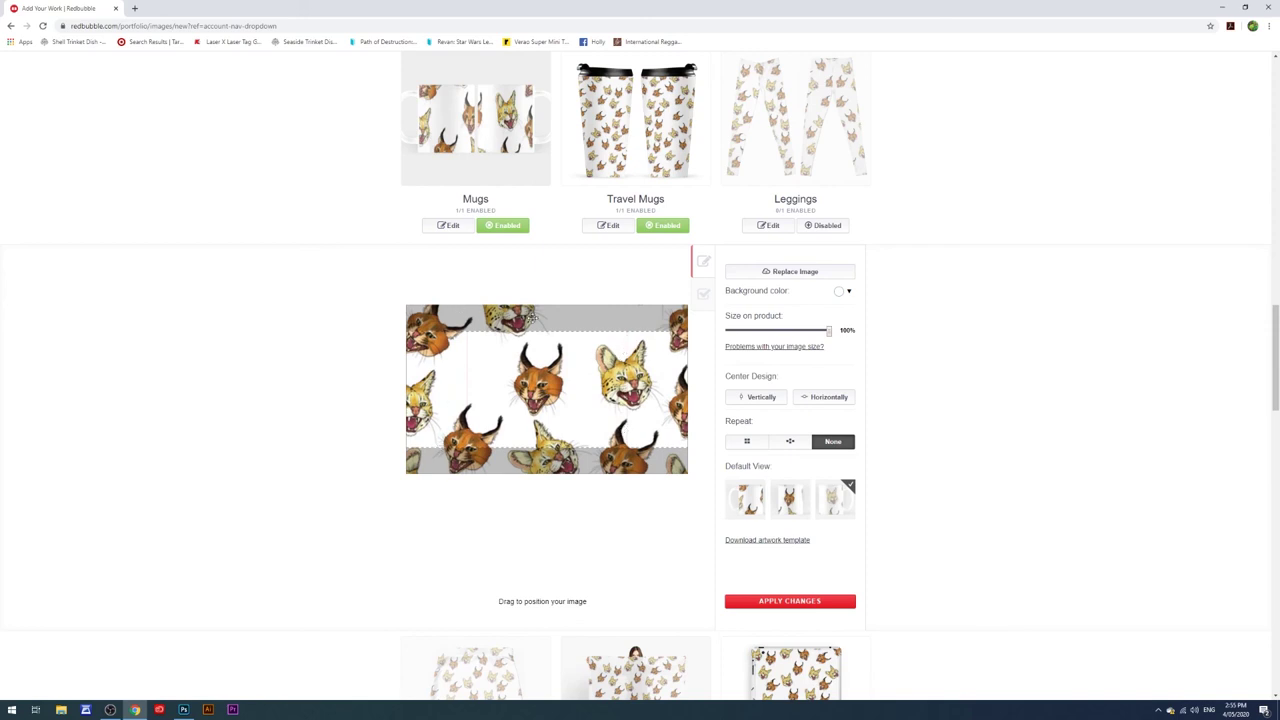
mouse_move(538, 377)
left_mouse_down()
mouse_move(570, 377)
mouse_move(546, 372)
left_mouse_up()
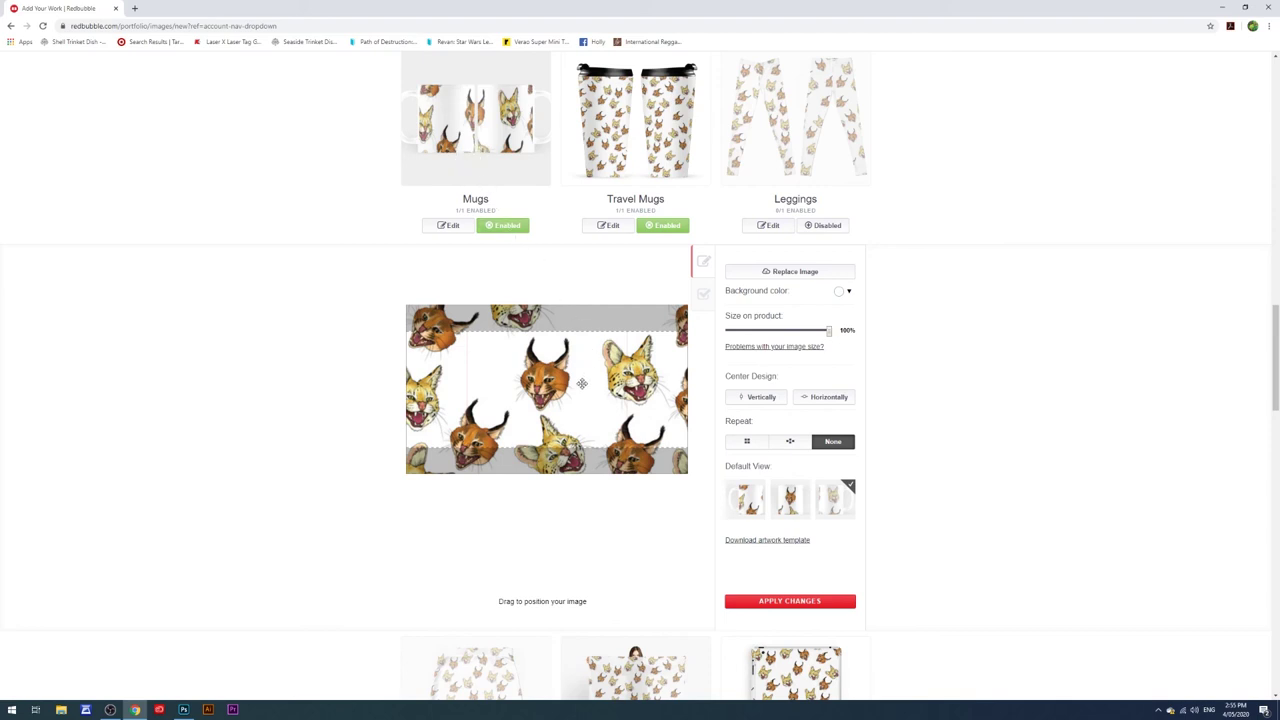
left_click_drag(561, 376, 568, 388)
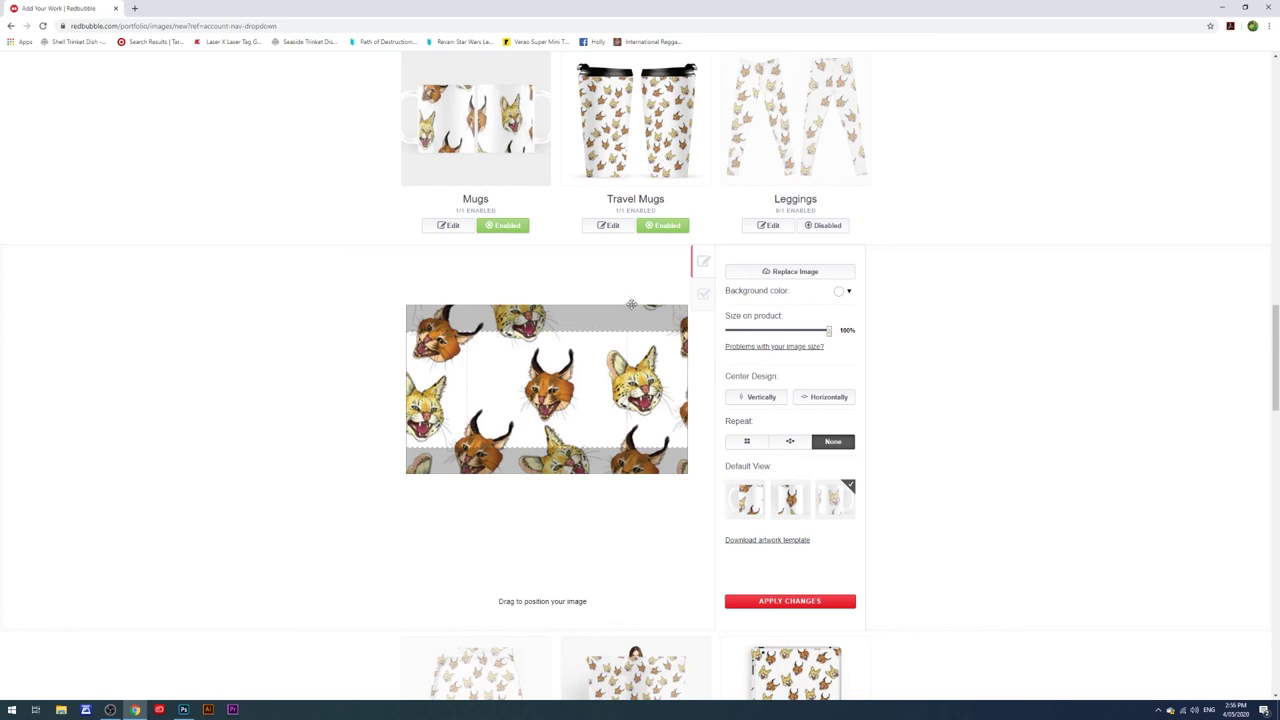
Step: Open the Clocks image settings and set the default frame color to Black
scroll(609, 337, "down", 6)
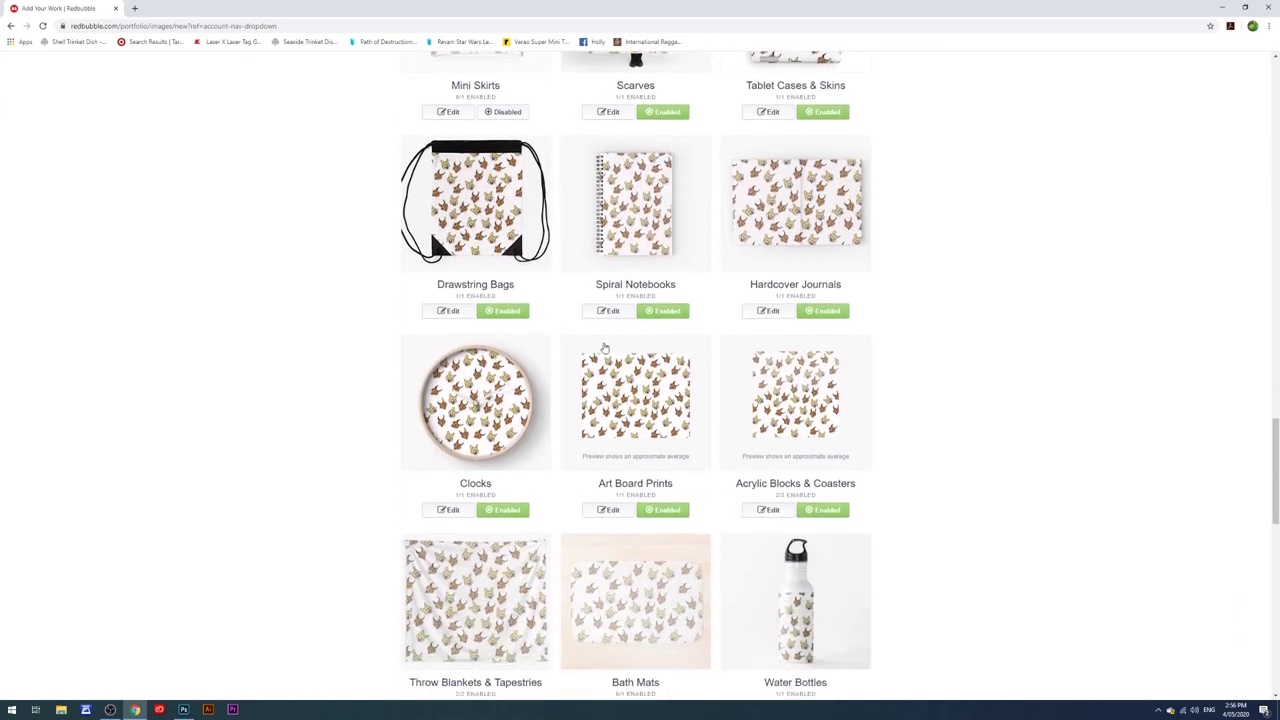
scroll(604, 347, "down", 3)
scroll(604, 347, "up", 2)
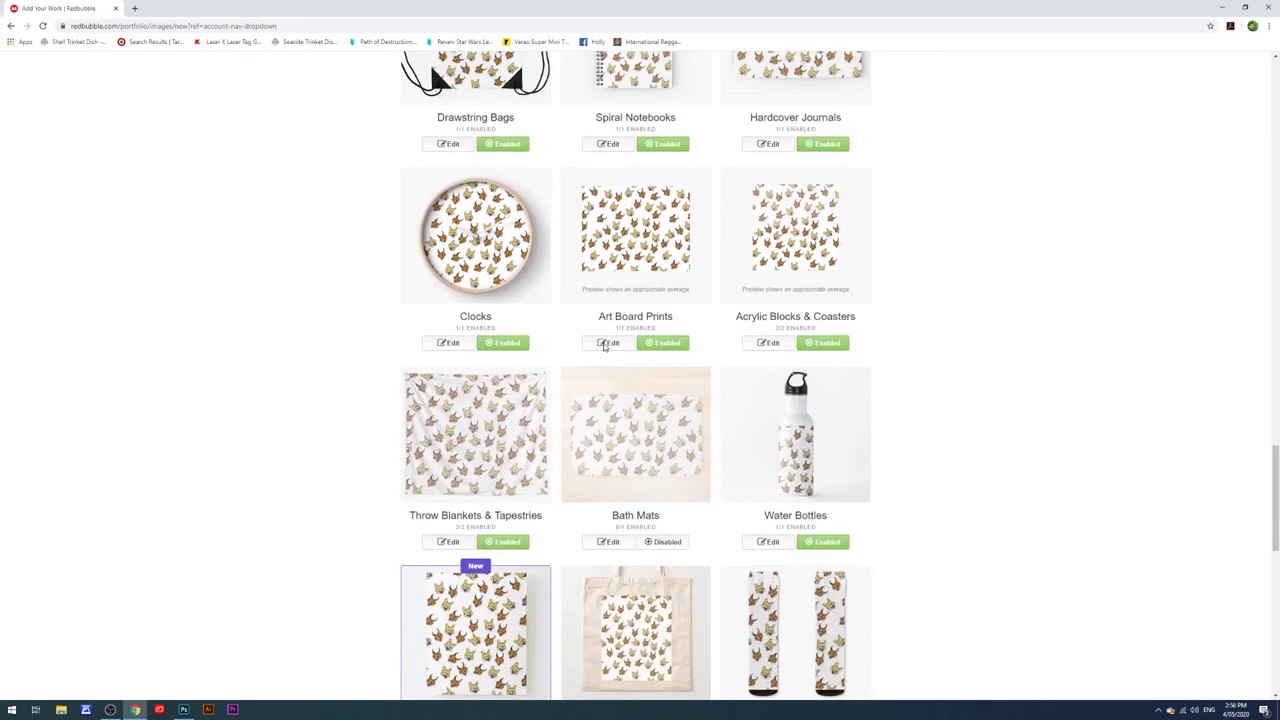
left_click(486, 390)
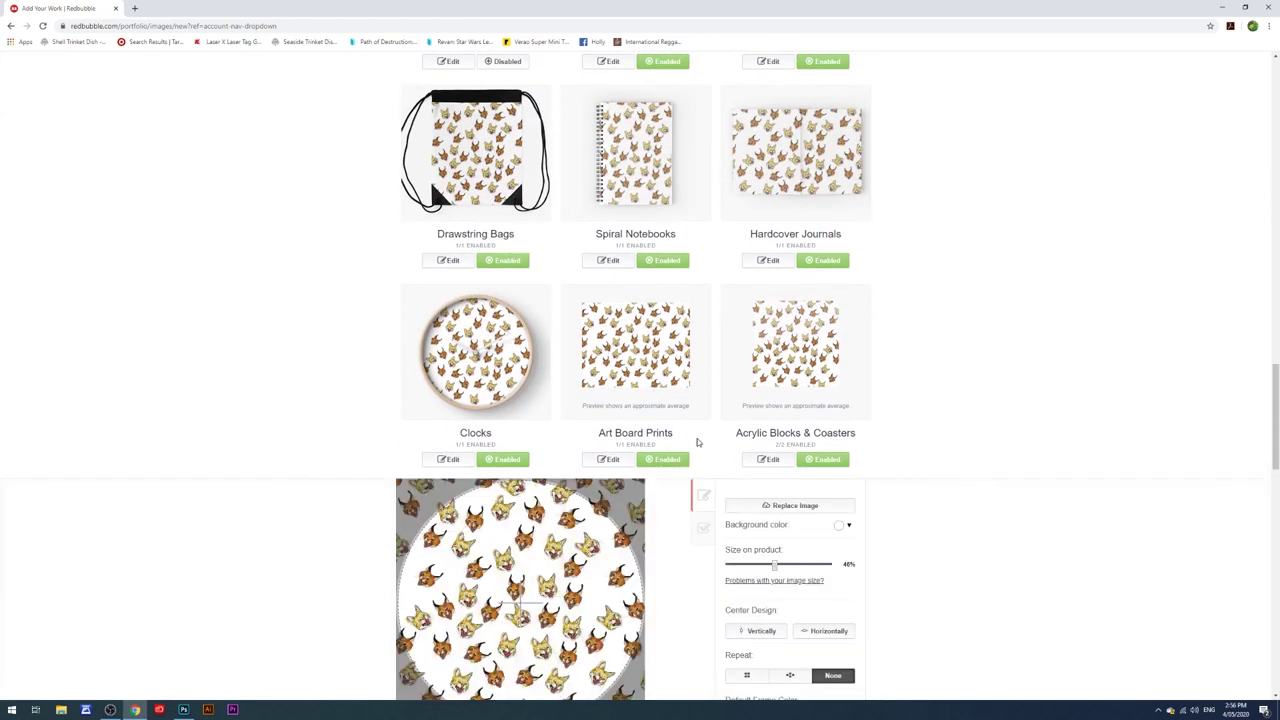
scroll(701, 445, "down", 2)
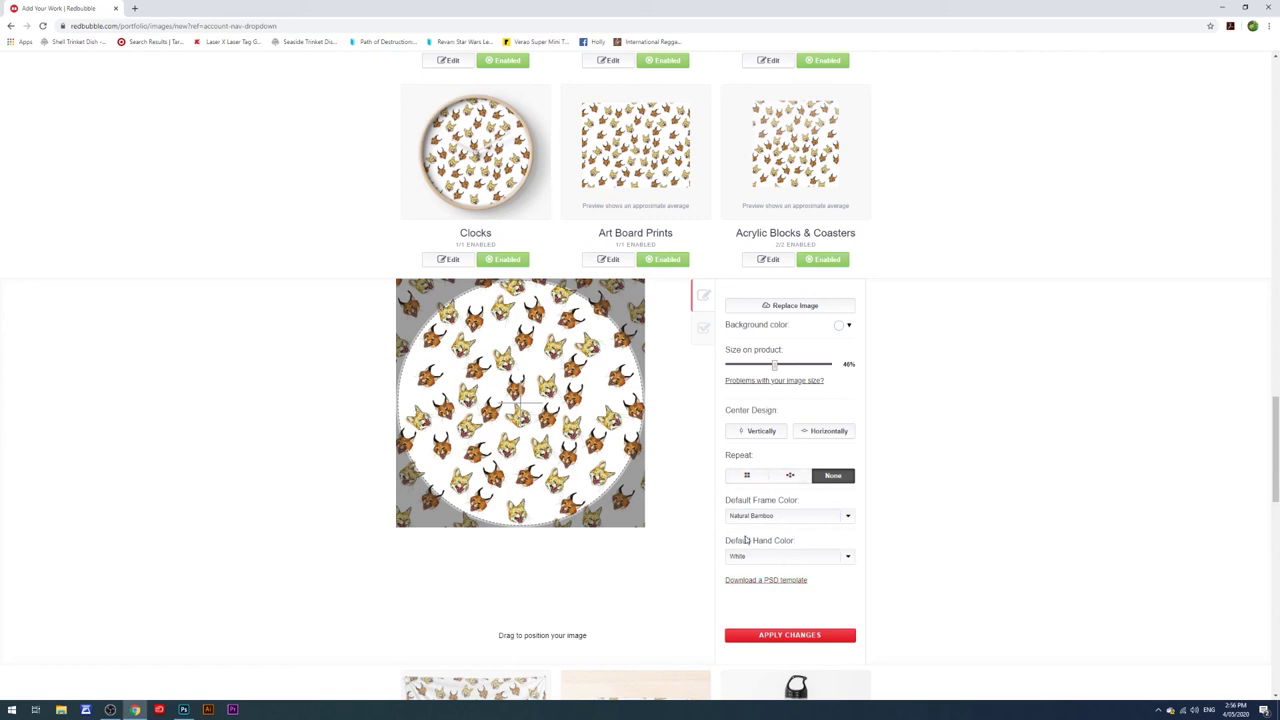
left_click(845, 517)
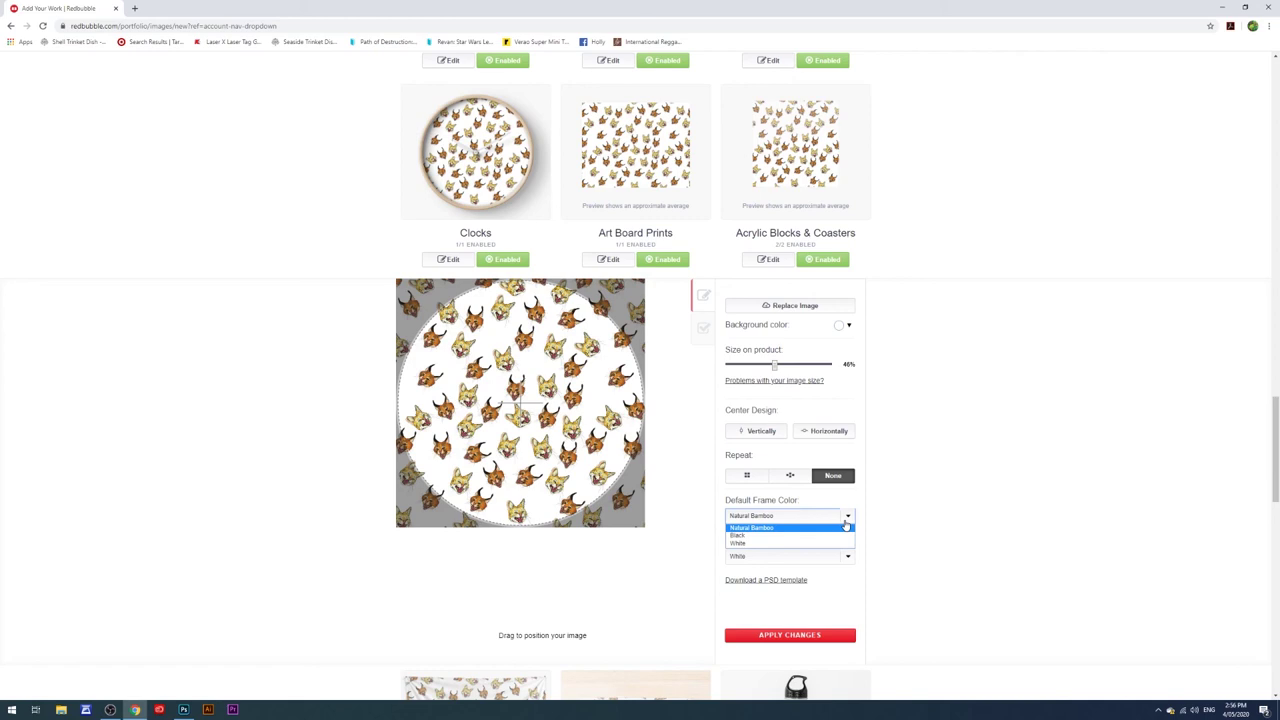
left_click(751, 528)
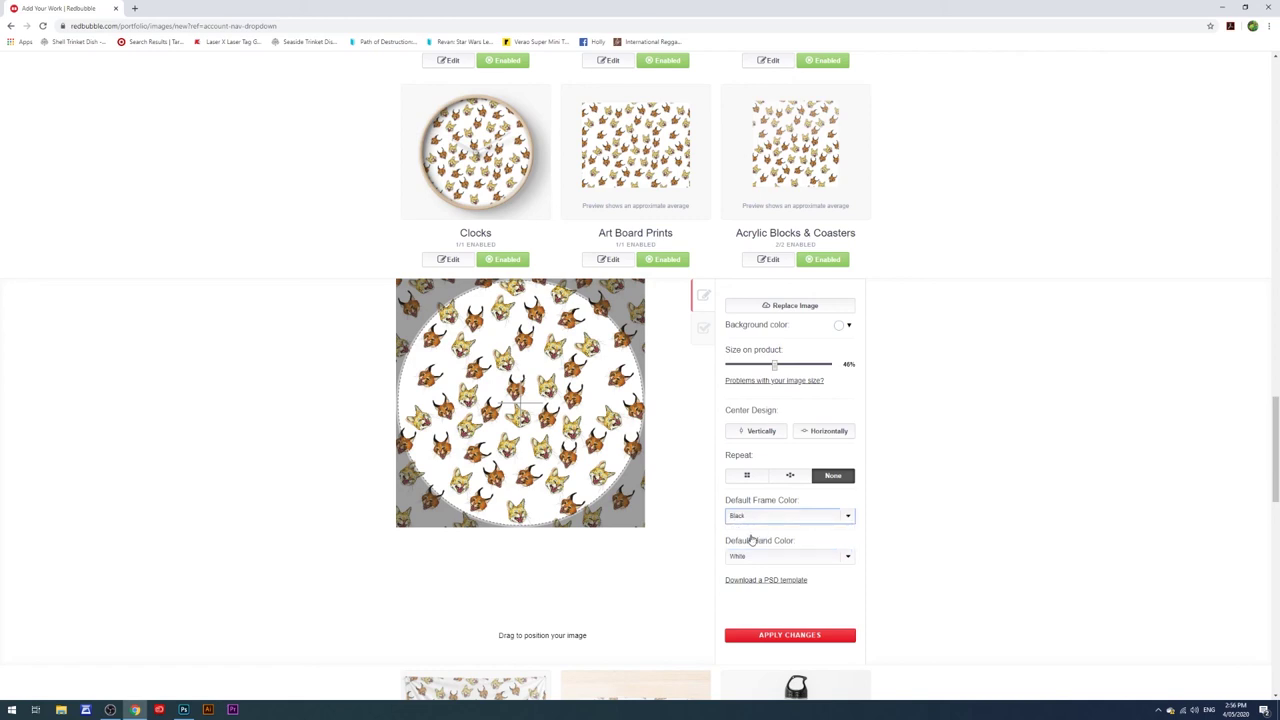
Step: Try Red as the clock's default hand color and return it to White
left_click(770, 557)
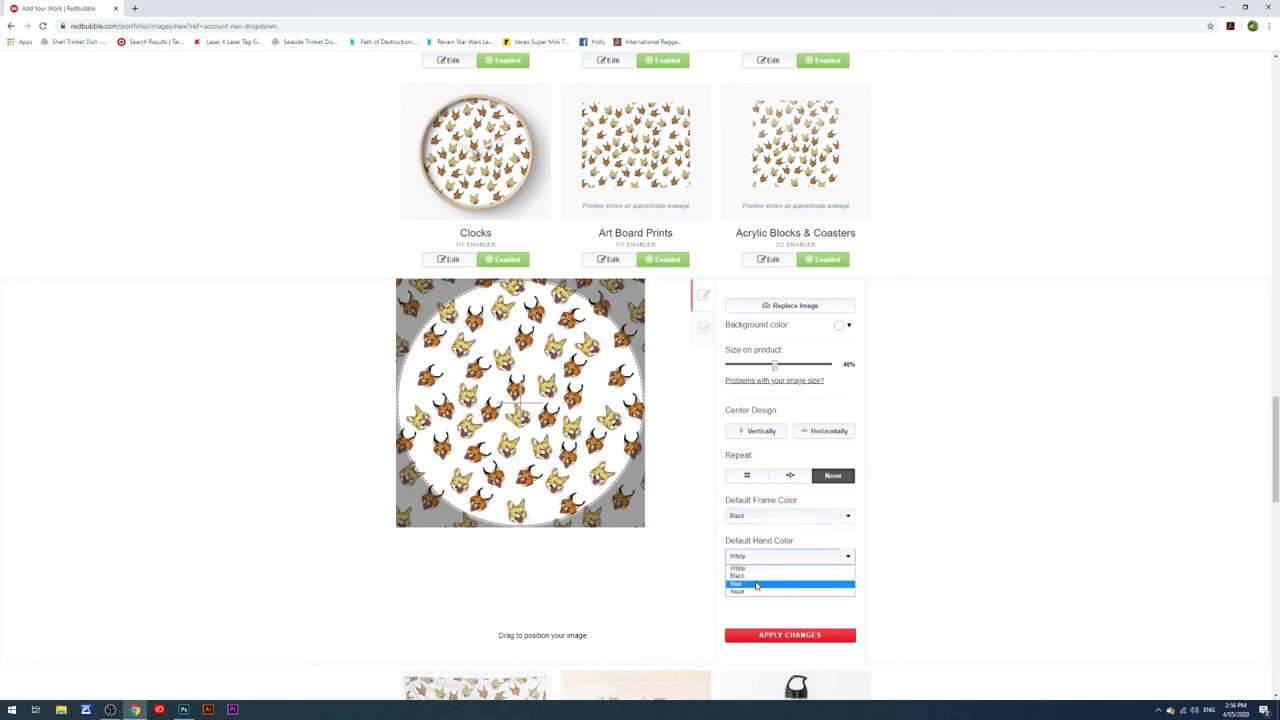
left_click(757, 585)
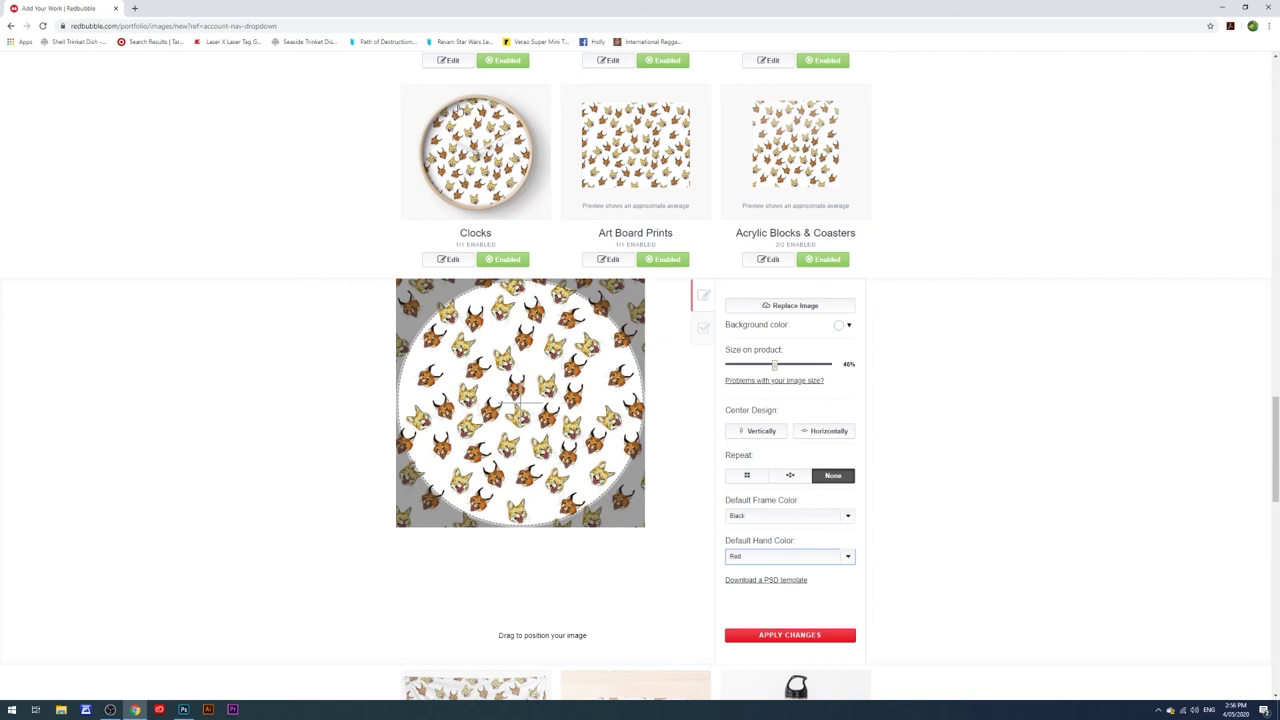
left_click(849, 558)
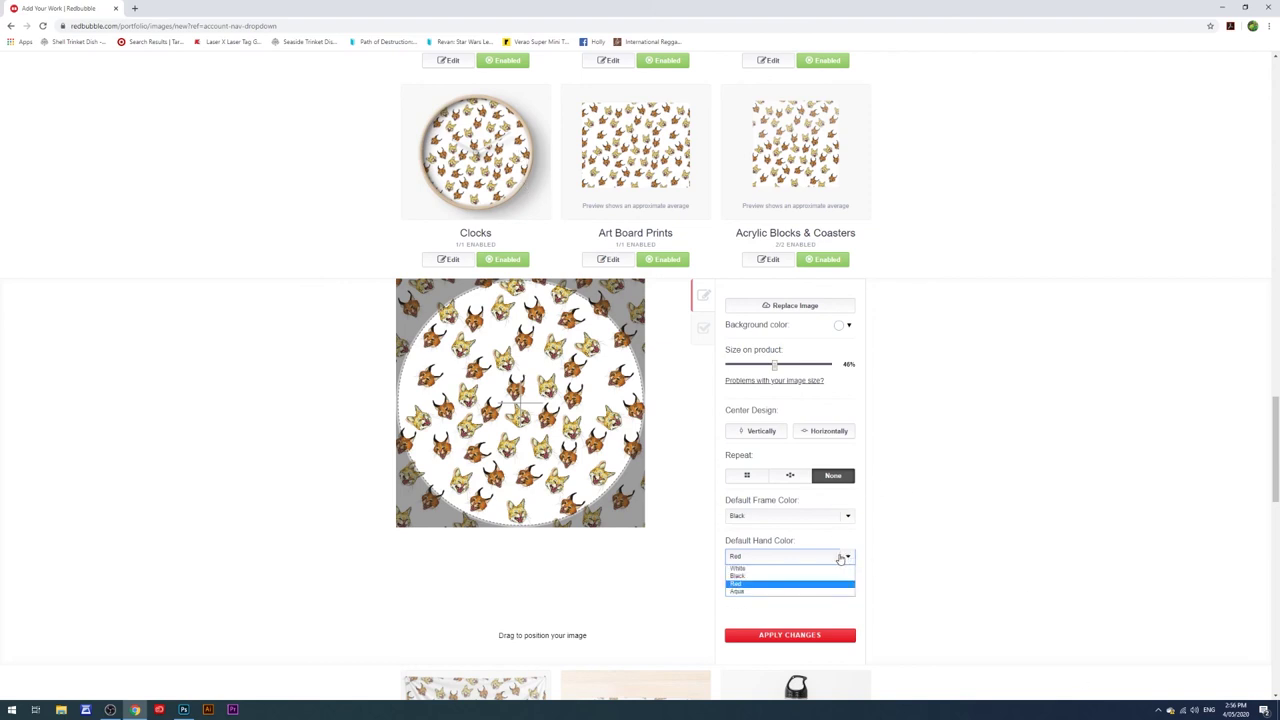
left_click(765, 569)
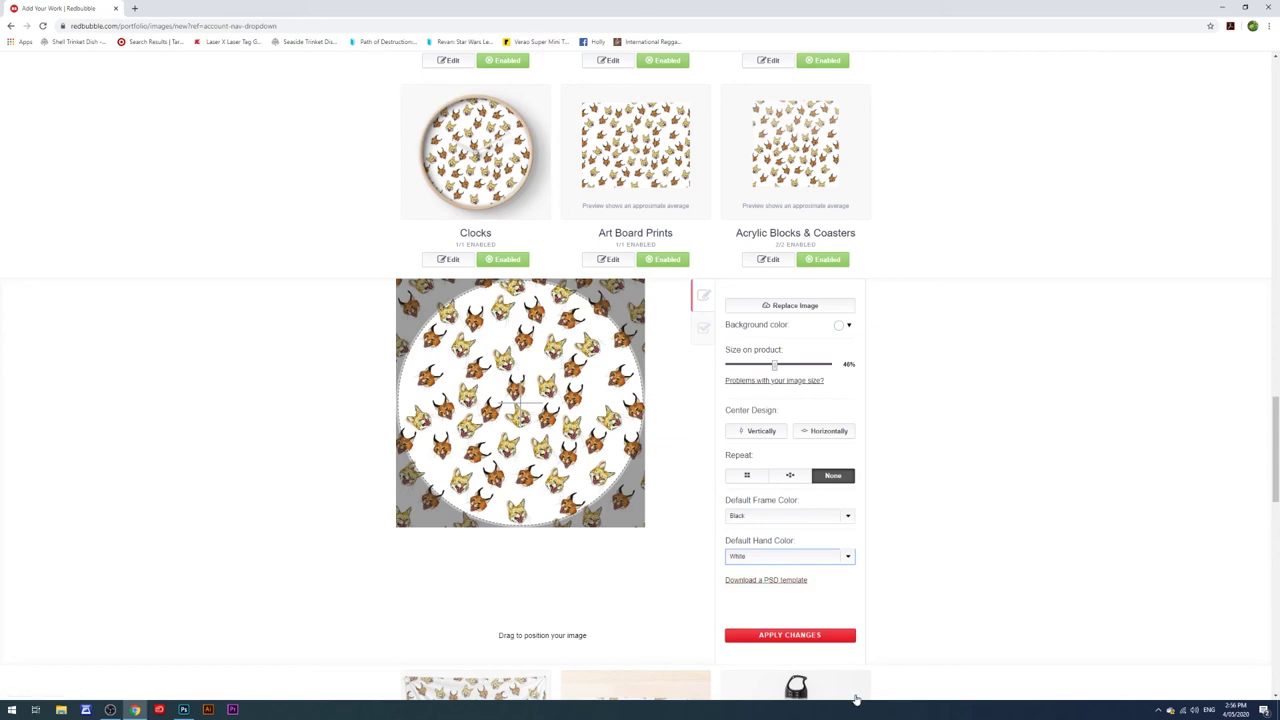
Step: Set the default view to the middle preview for Mugs and to the fourth preview for Travel Mugs
scroll(701, 513, "up", 9)
scroll(701, 513, "down", 4)
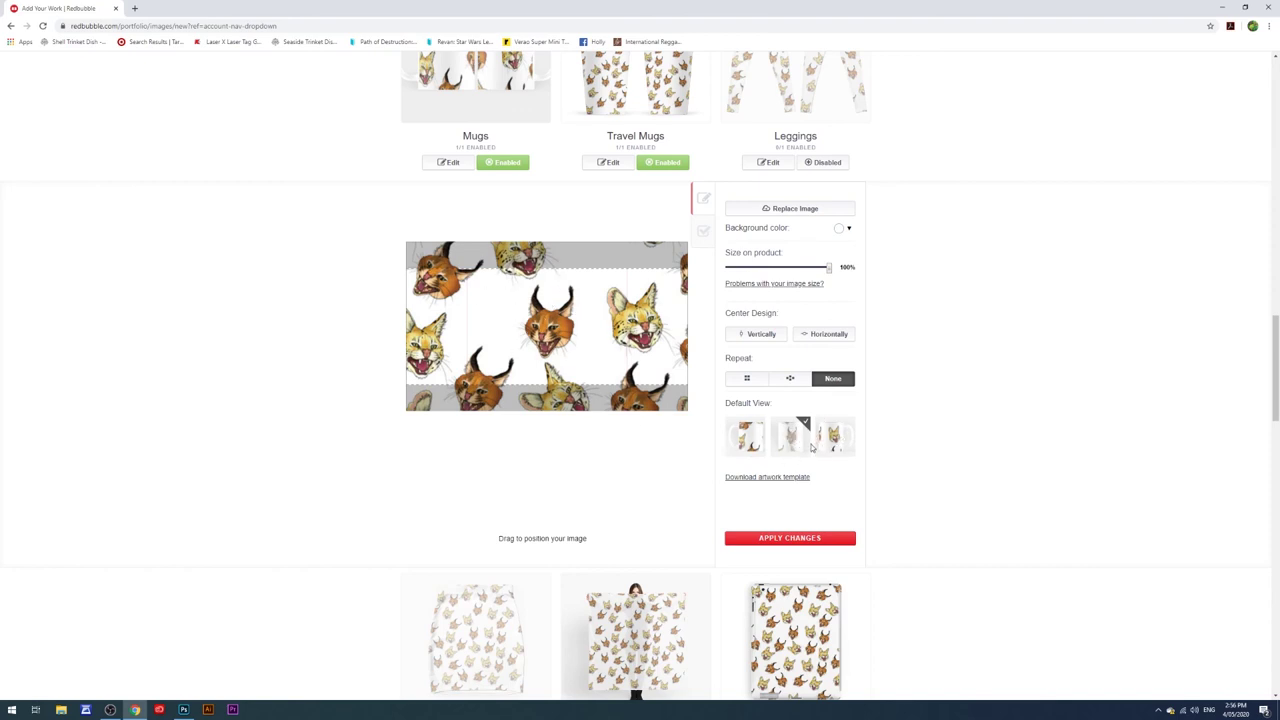
scroll(646, 313, "up", 3)
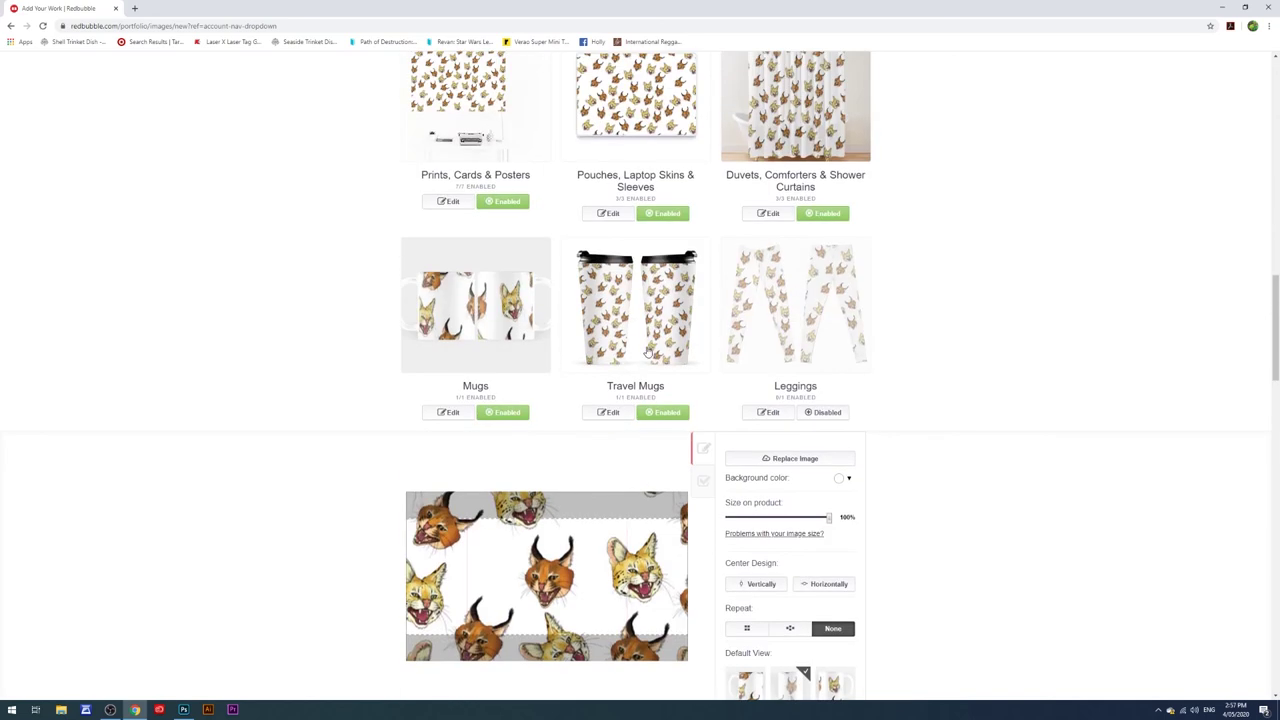
left_click(660, 320)
scroll(658, 330, "down", 2)
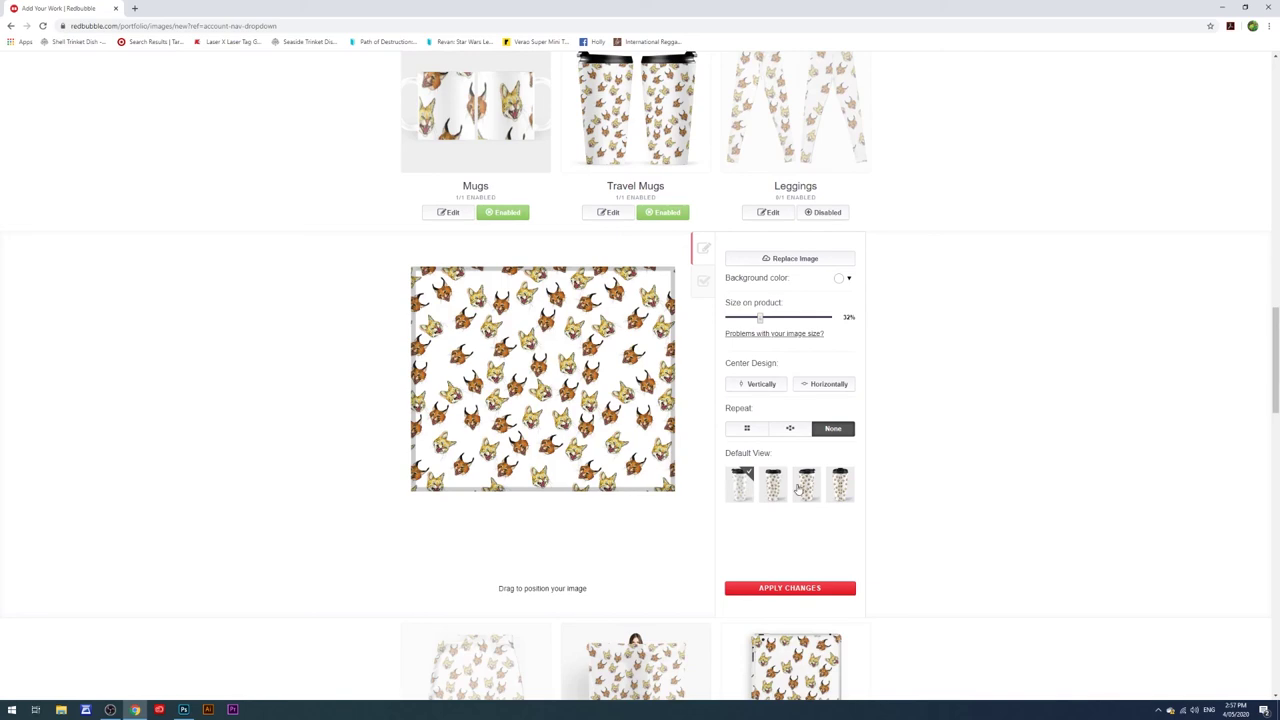
left_click(840, 485)
Step: Shift the pattern slightly up and to the left in the Socks design settings, and check the remaining product previews
scroll(690, 420, "down", 3)
scroll(698, 407, "down", 7)
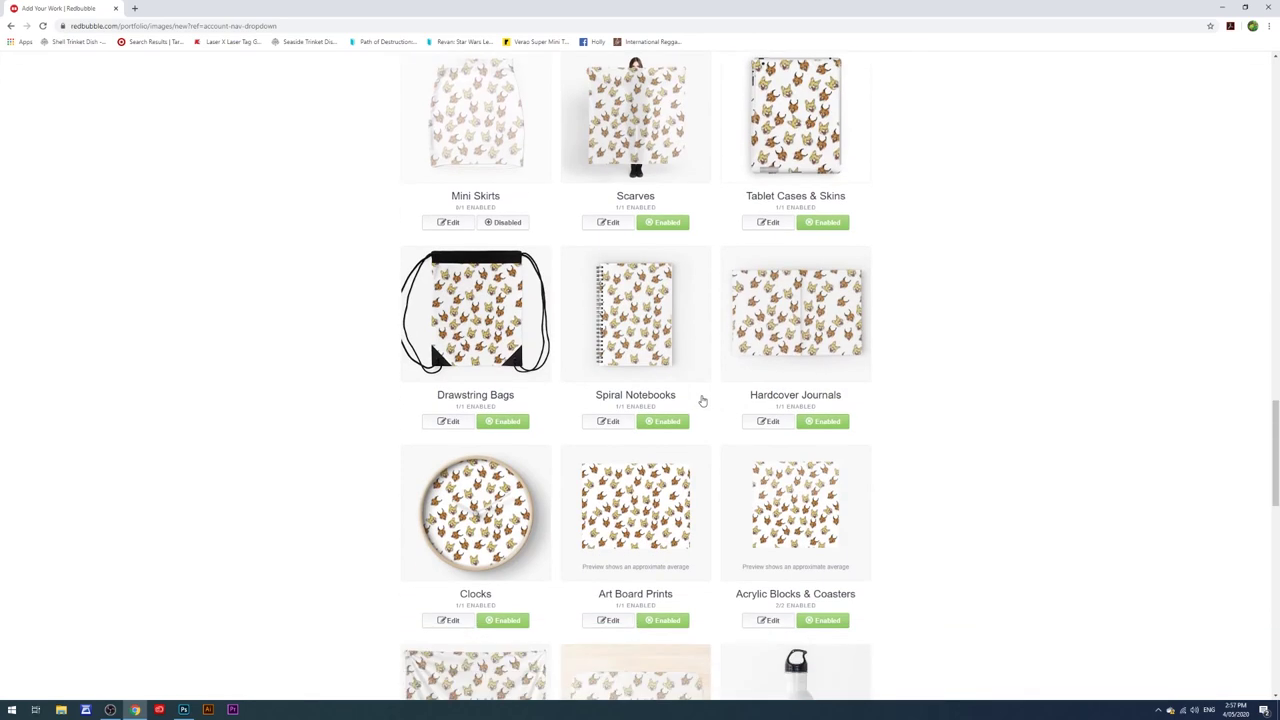
scroll(724, 419, "down", 4)
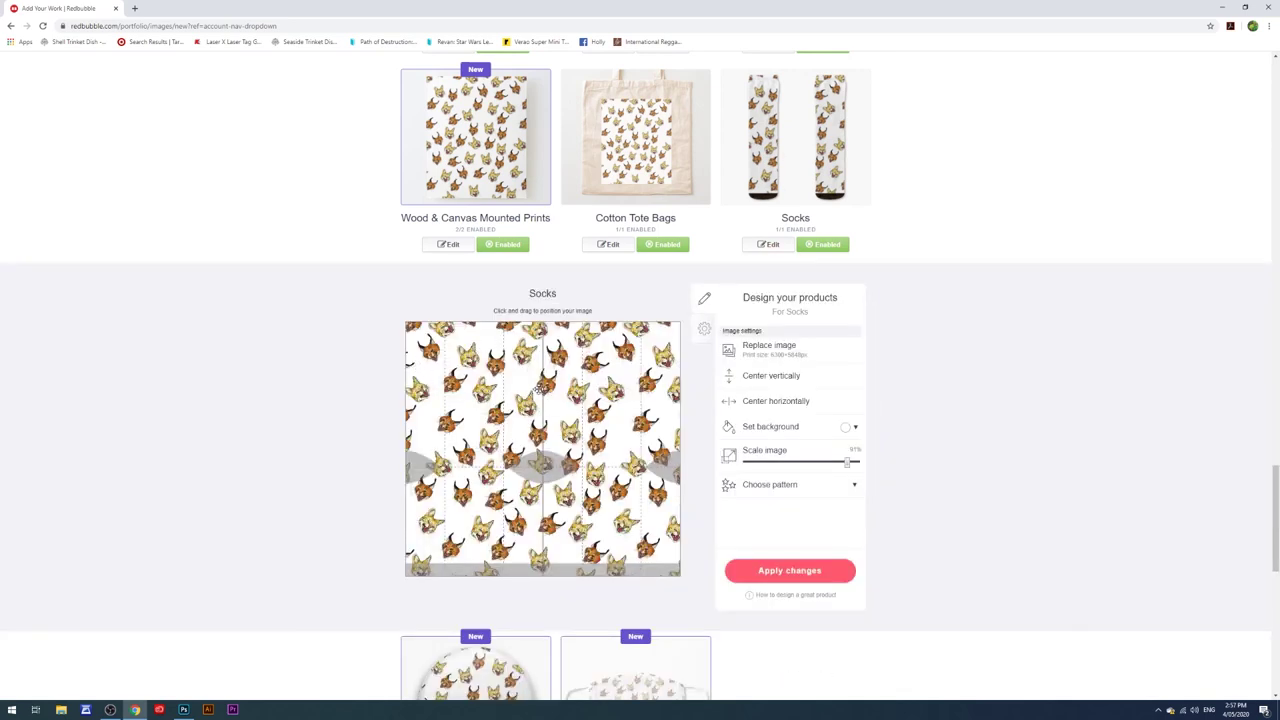
left_click_drag(535, 387, 530, 380)
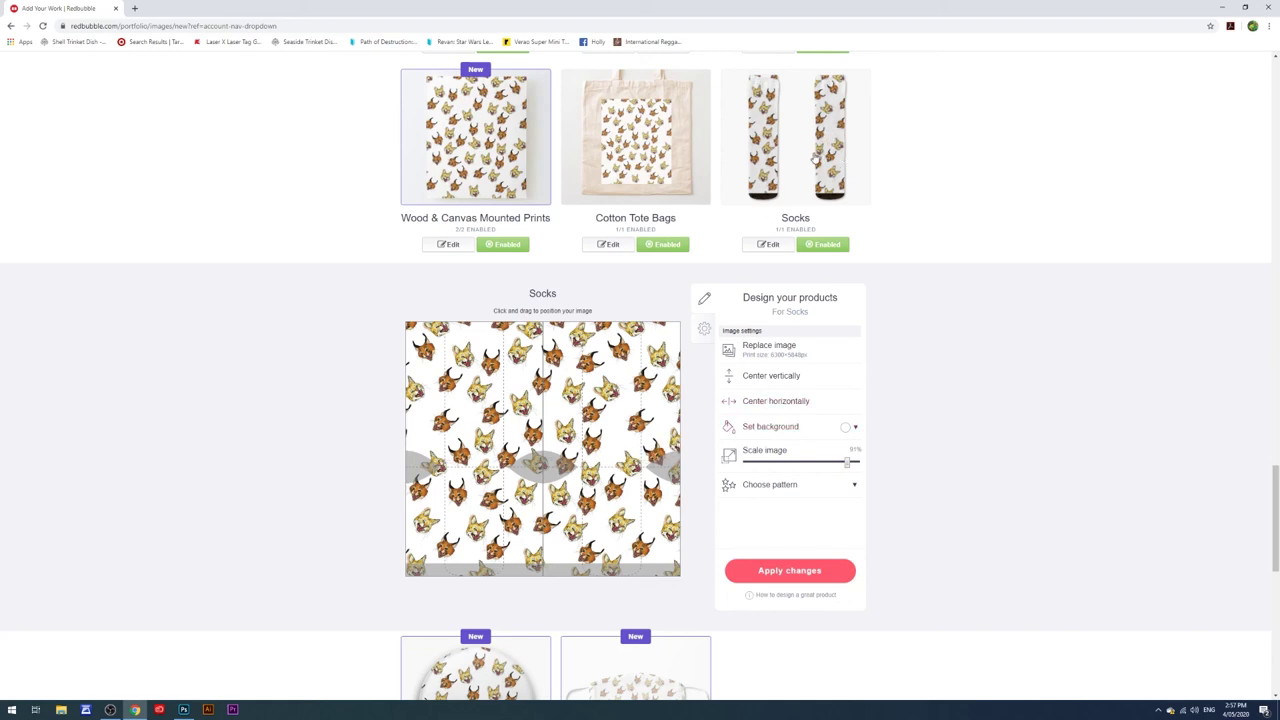
scroll(800, 203, "down", 3)
scroll(800, 203, "up", 5)
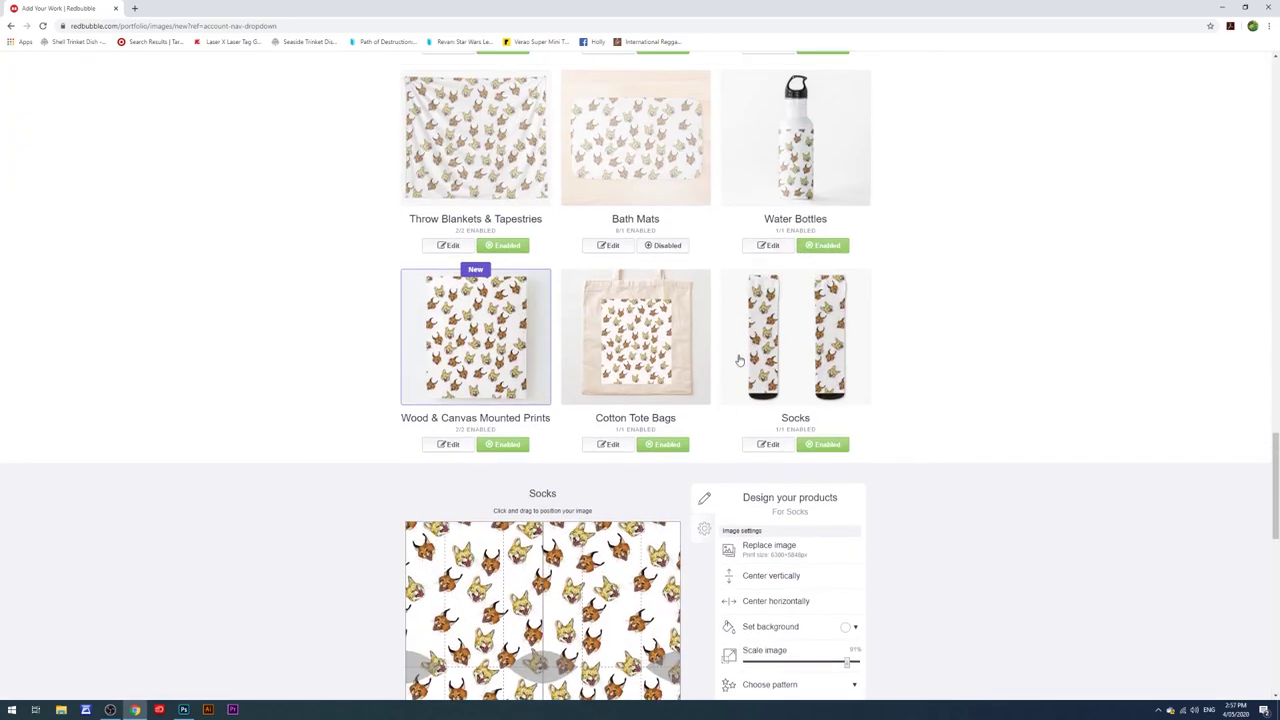
scroll(616, 494, "down", 6)
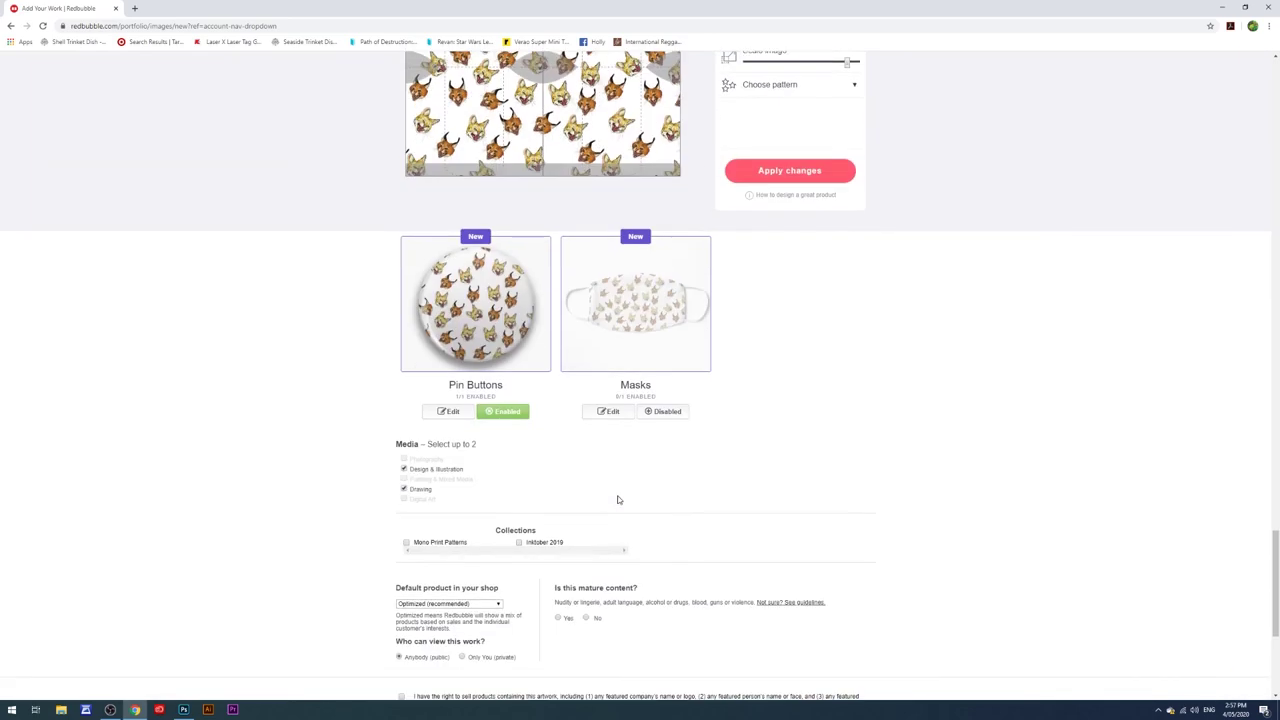